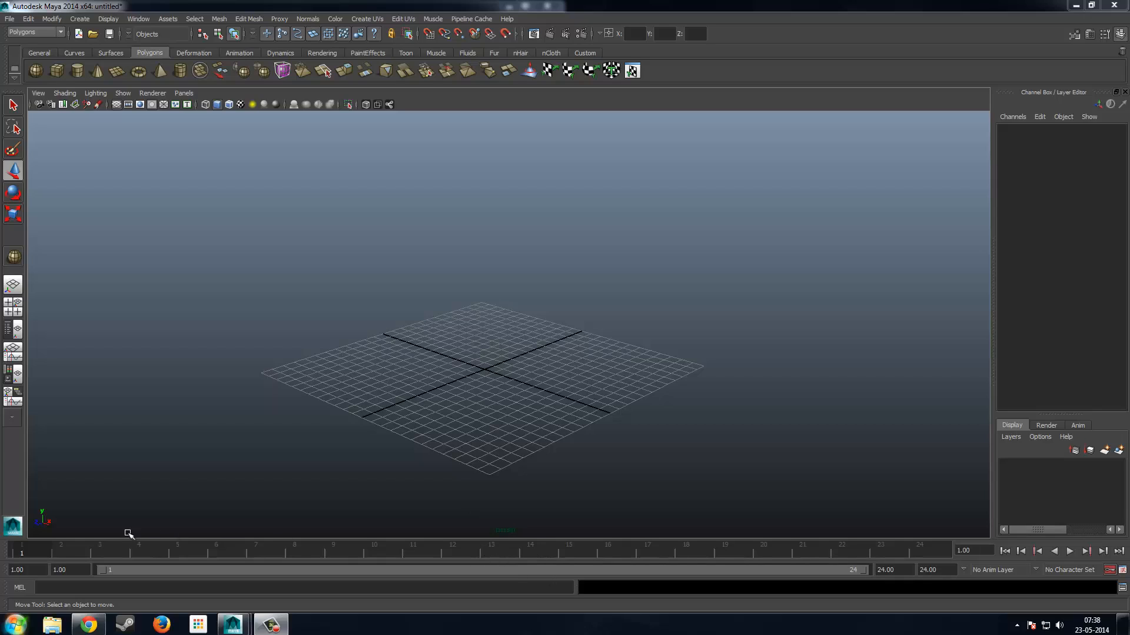
{"action": "key", "text": "alt+v"}
{"action": "left_click", "coordinate": [24, 552]}
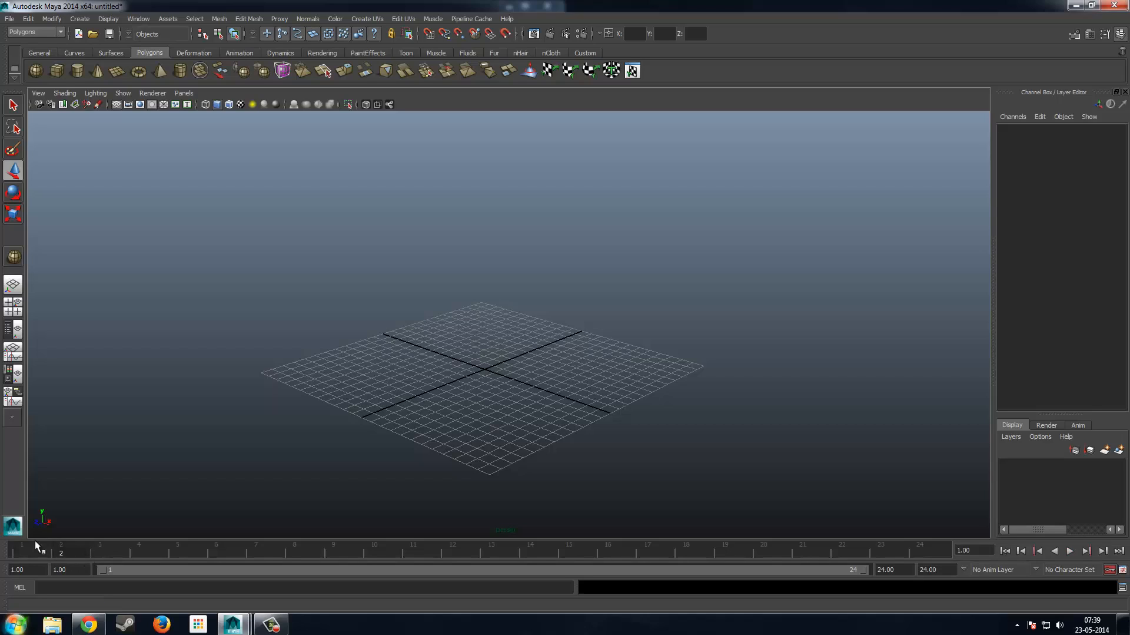
{"action": "key", "text": "alt+v"}
{"action": "key", "text": "alt+v"}
{"action": "left_click_drag", "start_coordinate": [583, 267], "coordinate": [585, 317], "text": "alt"}
{"action": "middle_click_drag", "start_coordinate": [586, 316], "coordinate": [609, 270], "text": "alt"}
{"action": "right_click_drag", "start_coordinate": [608, 270], "coordinate": [664, 325], "text": "alt"}
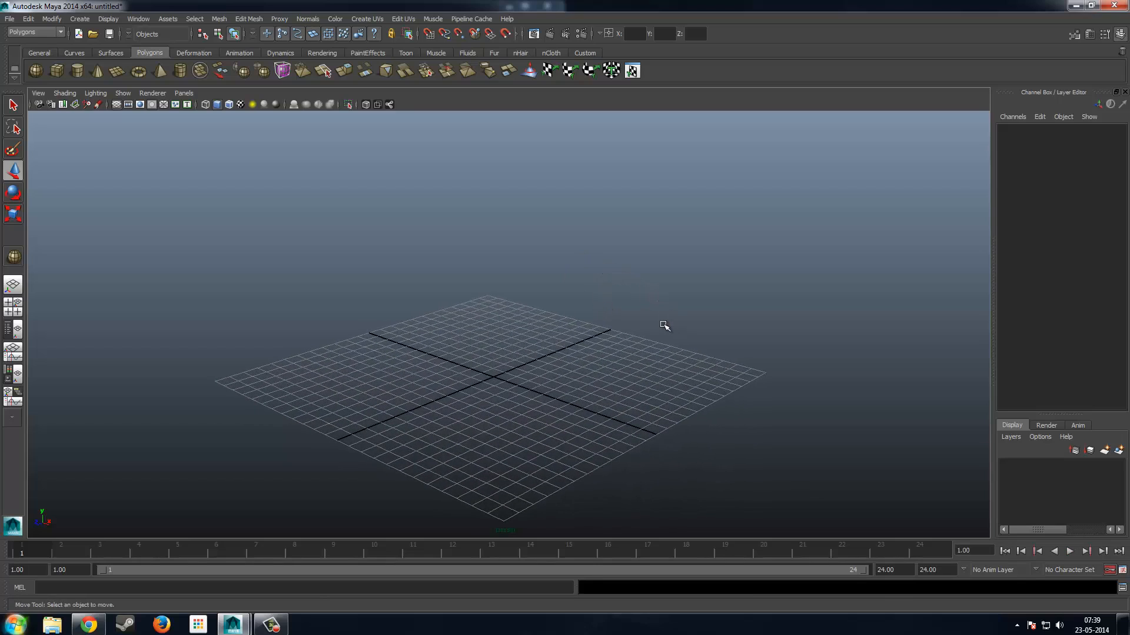
{"action": "middle_click", "coordinate": [663, 325], "text": "alt"}
{"action": "middle_click_drag", "start_coordinate": [663, 325], "coordinate": [667, 326], "text": "alt"}
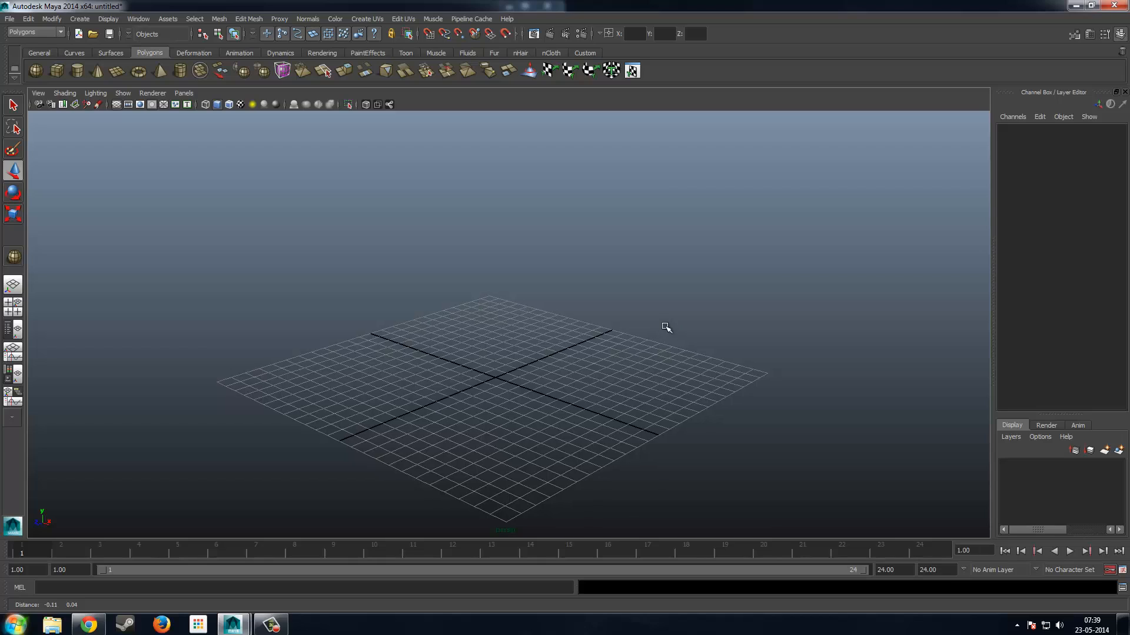
{"action": "right_click_drag", "start_coordinate": [705, 325], "coordinate": [610, 361], "text": "alt"}
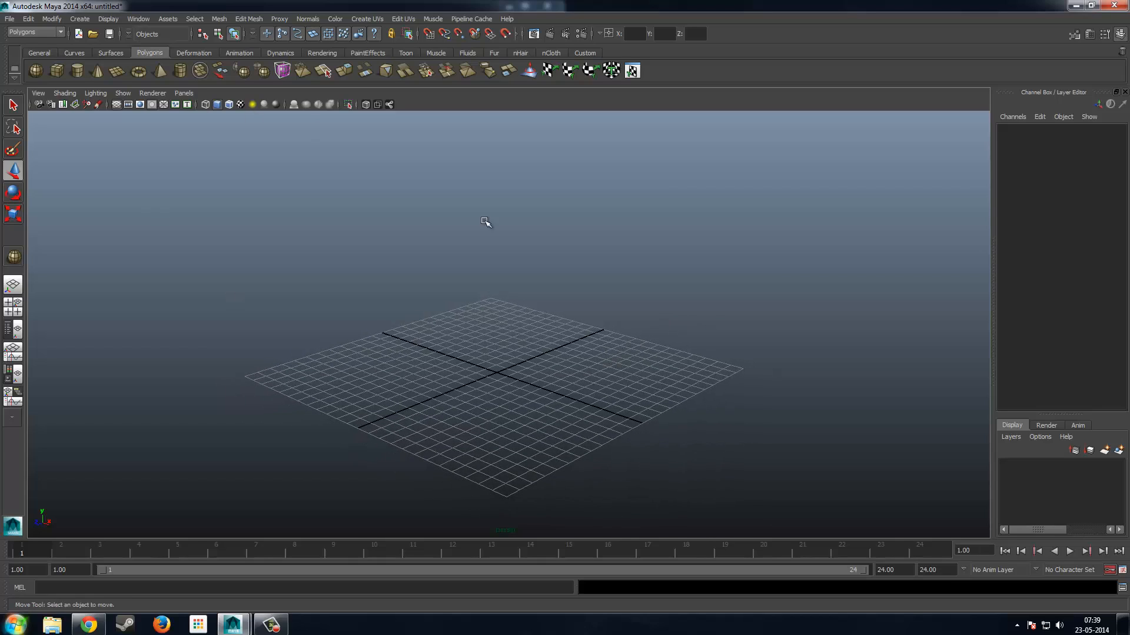
Draw a polygon sphere near the centre of the grid.
{"action": "left_click", "coordinate": [39, 76]}
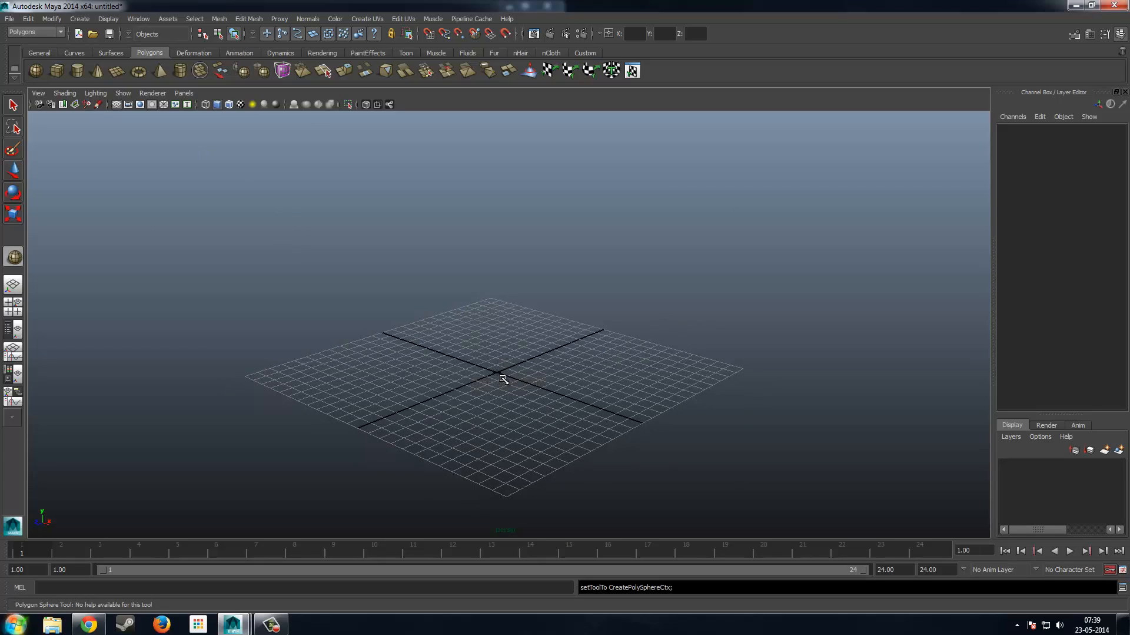
{"action": "left_click_drag", "start_coordinate": [497, 372], "coordinate": [505, 379]}
{"action": "scroll", "coordinate": [506, 419], "scroll_direction": "up", "scroll_amount": 3}
{"action": "left_click_drag", "start_coordinate": [506, 422], "coordinate": [543, 360], "text": "alt"}
Examine the sphere on the grid from several angles and distances.
{"action": "scroll", "coordinate": [505, 401], "scroll_direction": "up", "scroll_amount": 6}
{"action": "scroll", "coordinate": [511, 391], "scroll_direction": "up", "scroll_amount": 9}
{"action": "scroll", "coordinate": [569, 279], "scroll_direction": "down", "scroll_amount": 5}
{"action": "scroll", "coordinate": [543, 360], "scroll_direction": "down", "scroll_amount": 7}
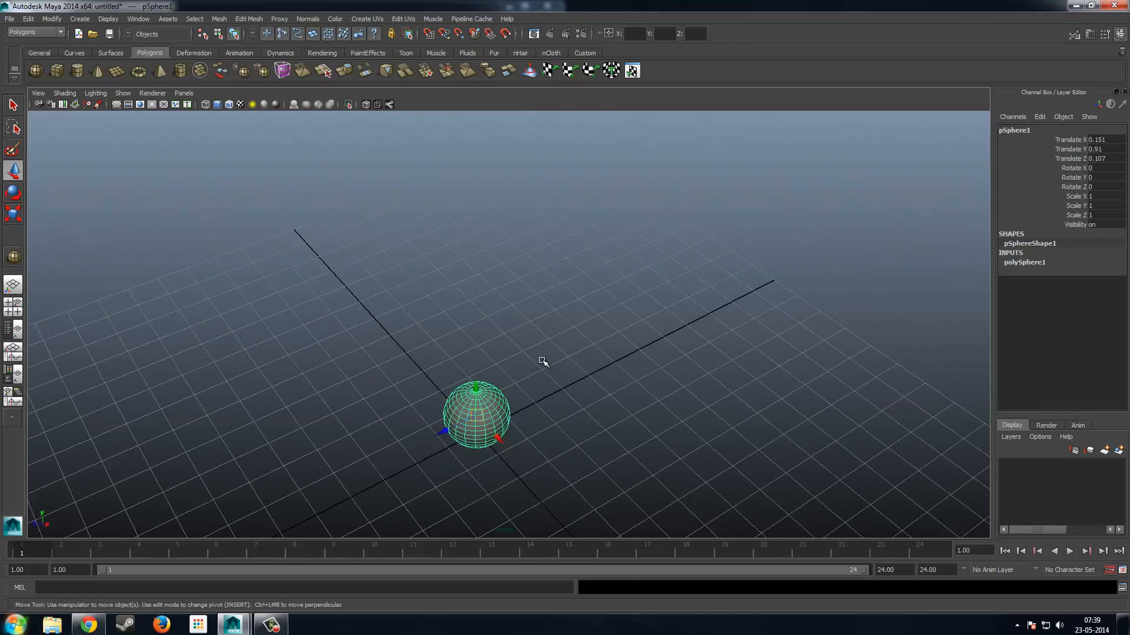
{"action": "middle_click_drag", "start_coordinate": [542, 360], "coordinate": [590, 310], "text": "alt"}
{"action": "scroll", "coordinate": [591, 310], "scroll_direction": "down", "scroll_amount": 5}
{"action": "left_click_drag", "start_coordinate": [591, 311], "coordinate": [502, 433], "text": "alt"}
{"action": "scroll", "coordinate": [590, 366], "scroll_direction": "up", "scroll_amount": 2}
{"action": "left_click_drag", "start_coordinate": [514, 386], "coordinate": [515, 494], "text": "alt"}
{"action": "scroll", "coordinate": [527, 427], "scroll_direction": "up", "scroll_amount": 5}
{"action": "scroll", "coordinate": [462, 468], "scroll_direction": "down", "scroll_amount": 5}
{"action": "scroll", "coordinate": [501, 438], "scroll_direction": "down", "scroll_amount": 4}
{"action": "left_click_drag", "start_coordinate": [499, 435], "coordinate": [486, 431], "text": "alt"}
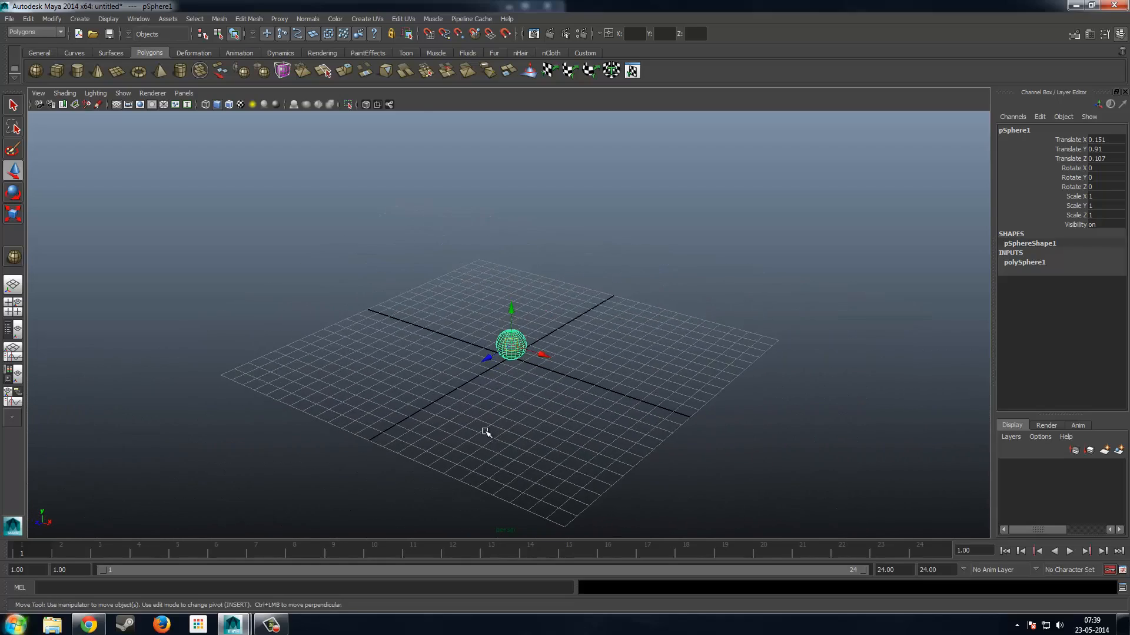
Draw a second polygon sphere on the grid beside the first, at about X -5.1 and Z 2.4.
{"action": "scroll", "coordinate": [485, 431], "scroll_direction": "up", "scroll_amount": 4}
{"action": "left_click", "coordinate": [37, 71]}
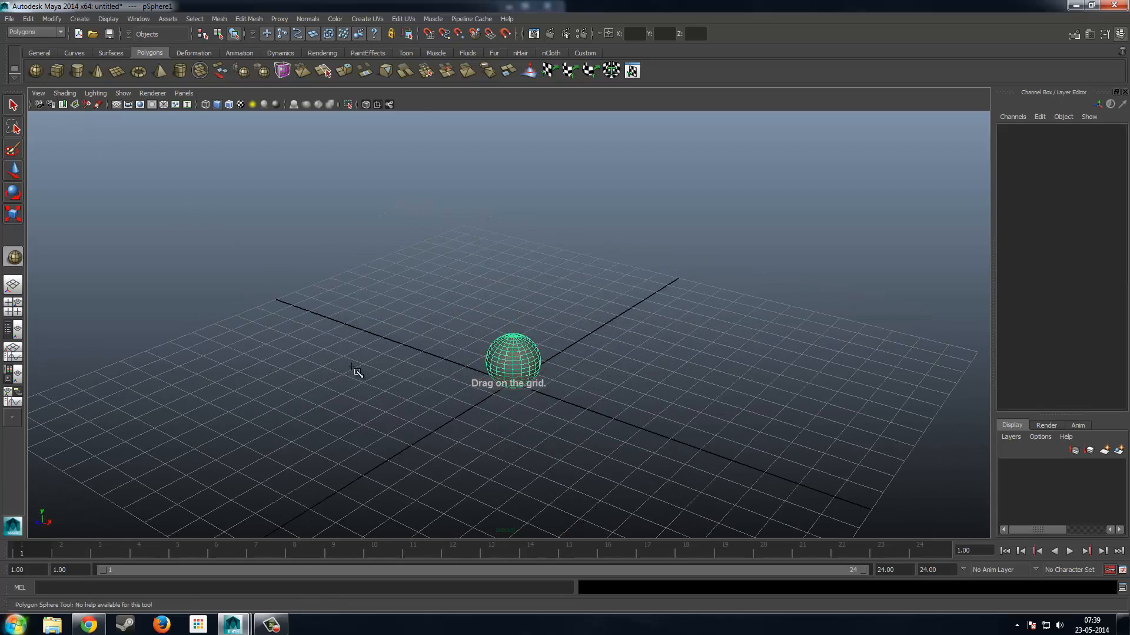
{"action": "left_click_drag", "start_coordinate": [377, 388], "coordinate": [377, 389]}
{"action": "left_click_drag", "start_coordinate": [417, 430], "coordinate": [384, 417], "text": "alt"}
{"action": "left_click_drag", "start_coordinate": [401, 370], "coordinate": [381, 341], "text": "alt"}
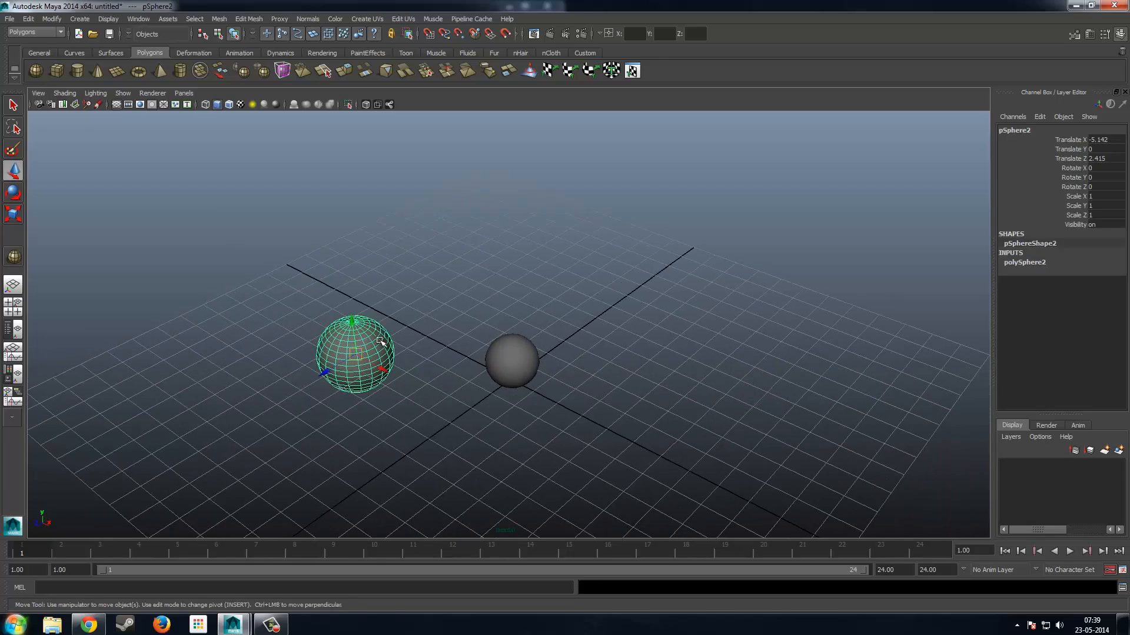
Delete both spheres from the scene.
{"action": "key", "text": "Delete"}
{"action": "left_click", "coordinate": [526, 353]}
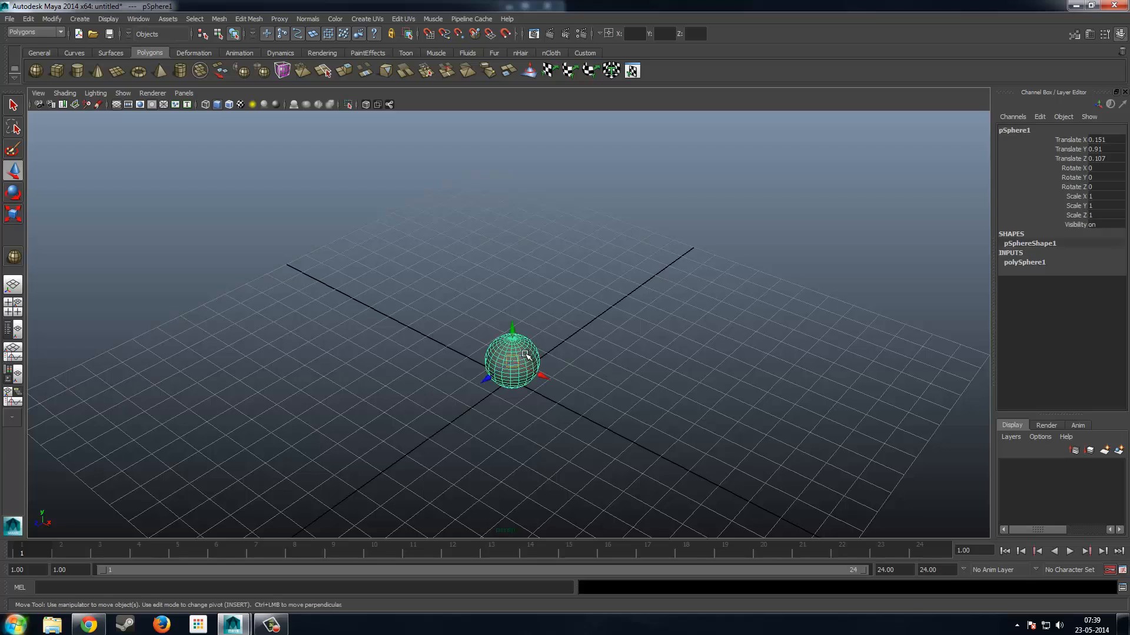
{"action": "key", "text": "Delete"}
{"action": "scroll", "coordinate": [284, 268], "scroll_direction": "down", "scroll_amount": 5}
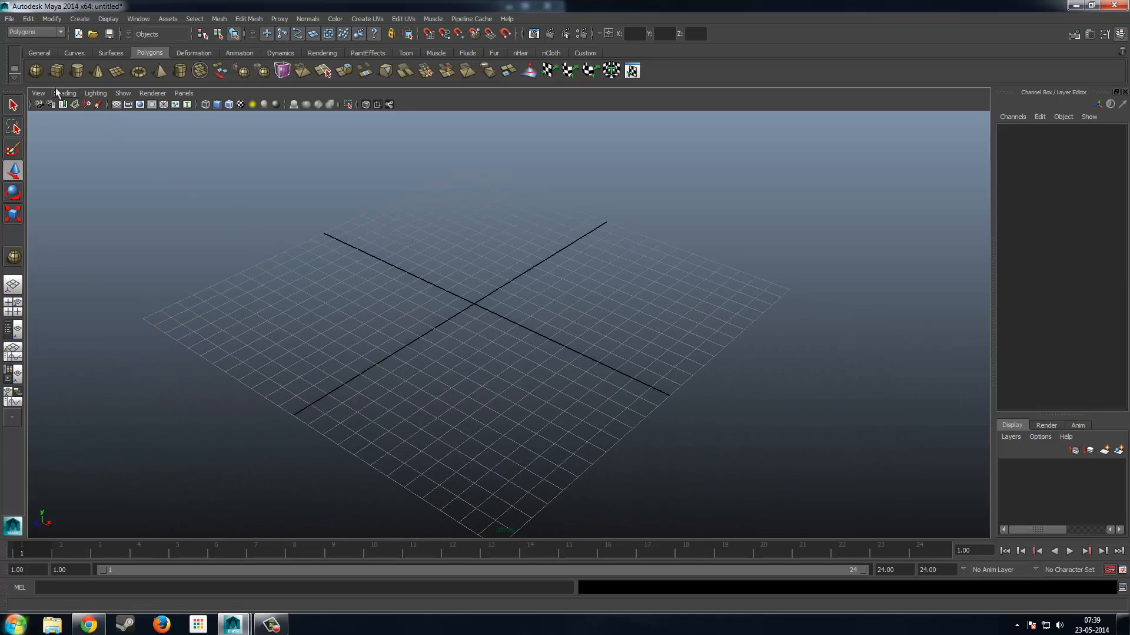
Draw a new polygon sphere standing on the grid's centre, with its midpoint about 1.44 units above the grid.
{"action": "key", "text": "y"}
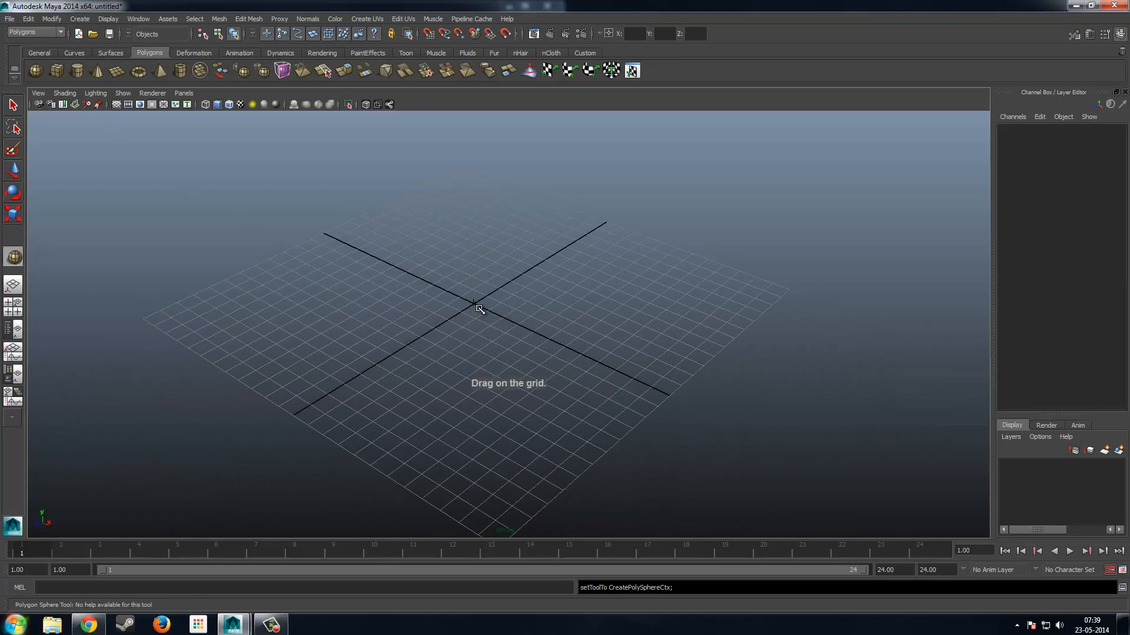
{"action": "left_click_drag", "start_coordinate": [474, 303], "coordinate": [489, 318]}
{"action": "key", "text": "w"}
{"action": "mouse_move", "coordinate": [493, 333]}
{"action": "left_mouse_down", "text": "alt"}
{"action": "mouse_move", "coordinate": [496, 305]}
{"action": "mouse_move", "coordinate": [498, 316]}
{"action": "left_mouse_up", "text": "alt"}
{"action": "scroll", "coordinate": [498, 316], "scroll_direction": "up", "scroll_amount": 5}
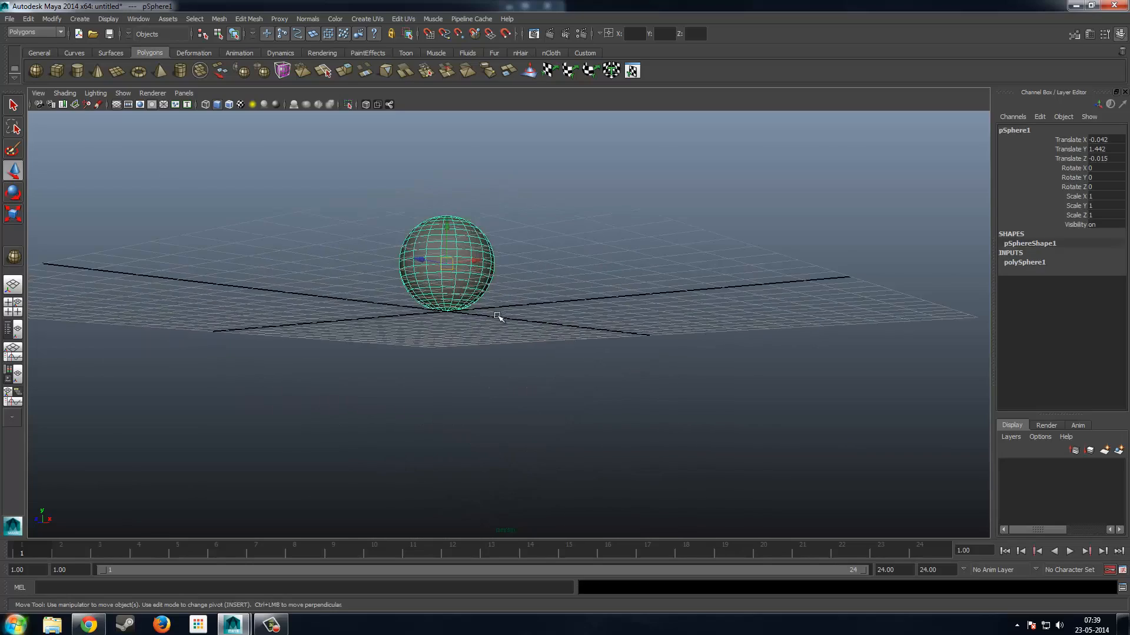
Move the sphere's pivot point down to its lowest point, where it touches the grid.
{"action": "scroll", "coordinate": [498, 316], "scroll_direction": "up", "scroll_amount": 3}
{"action": "scroll", "coordinate": [429, 295], "scroll_direction": "down", "scroll_amount": 4}
{"action": "left_click_drag", "start_coordinate": [429, 295], "coordinate": [457, 294], "text": "alt"}
{"action": "scroll", "coordinate": [456, 287], "scroll_direction": "up", "scroll_amount": 5}
{"action": "middle_click_drag", "start_coordinate": [454, 285], "coordinate": [537, 353], "text": "alt"}
{"action": "scroll", "coordinate": [508, 325], "scroll_direction": "up", "scroll_amount": 3}
{"action": "left_click_drag", "start_coordinate": [506, 324], "coordinate": [510, 236], "text": "alt"}
{"action": "scroll", "coordinate": [472, 310], "scroll_direction": "down", "scroll_amount": 5}
{"action": "middle_click_drag", "start_coordinate": [422, 321], "coordinate": [432, 299], "text": "alt"}
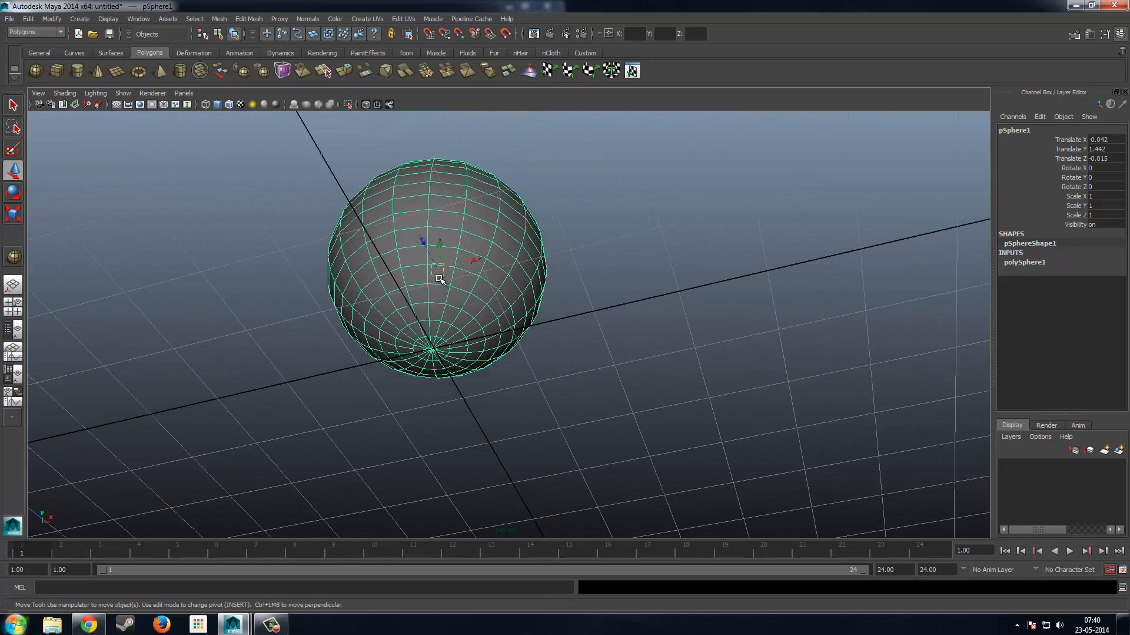
{"action": "scroll", "coordinate": [431, 285], "scroll_direction": "up", "scroll_amount": 3}
{"action": "key", "text": "Insert"}
{"action": "left_click_drag", "start_coordinate": [414, 248], "coordinate": [365, 403]}
{"action": "key", "text": "Insert"}
{"action": "scroll", "coordinate": [366, 405], "scroll_direction": "down", "scroll_amount": 5}
{"action": "left_click_drag", "start_coordinate": [412, 324], "coordinate": [445, 371], "text": "alt"}
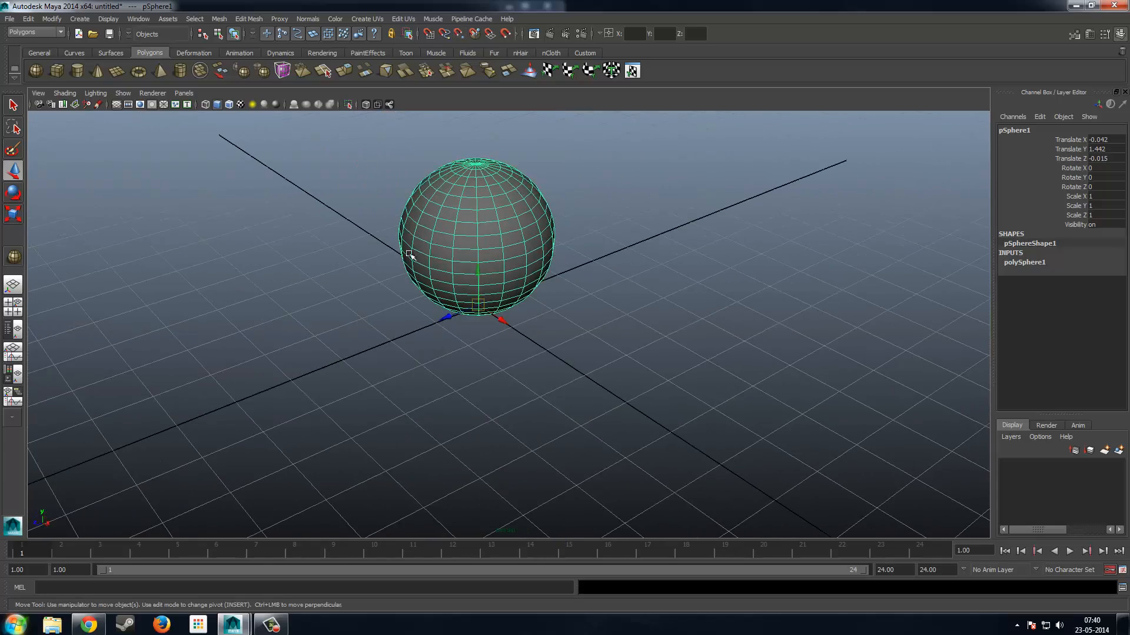
Deselect the sphere and dismiss the traffic update notification.
{"action": "scroll", "coordinate": [493, 306], "scroll_direction": "down", "scroll_amount": 1}
{"action": "scroll", "coordinate": [493, 306], "scroll_direction": "down", "scroll_amount": 5}
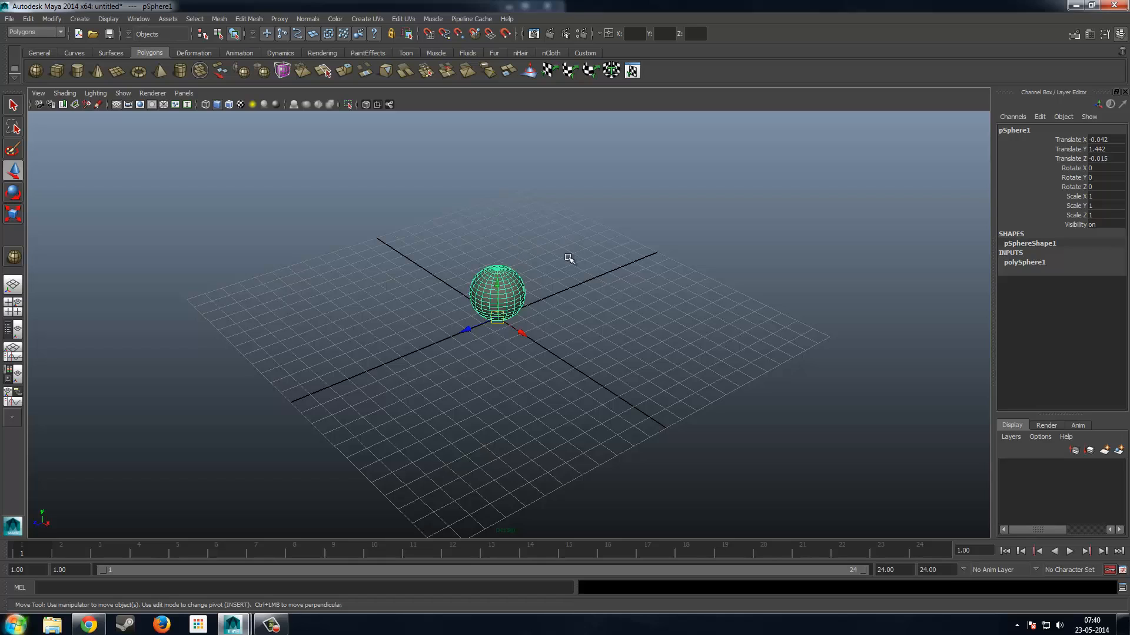
{"action": "left_click", "coordinate": [465, 356]}
{"action": "scroll", "coordinate": [464, 250], "scroll_direction": "down", "scroll_amount": 5}
{"action": "left_click_drag", "start_coordinate": [504, 237], "coordinate": [505, 267], "text": "alt"}
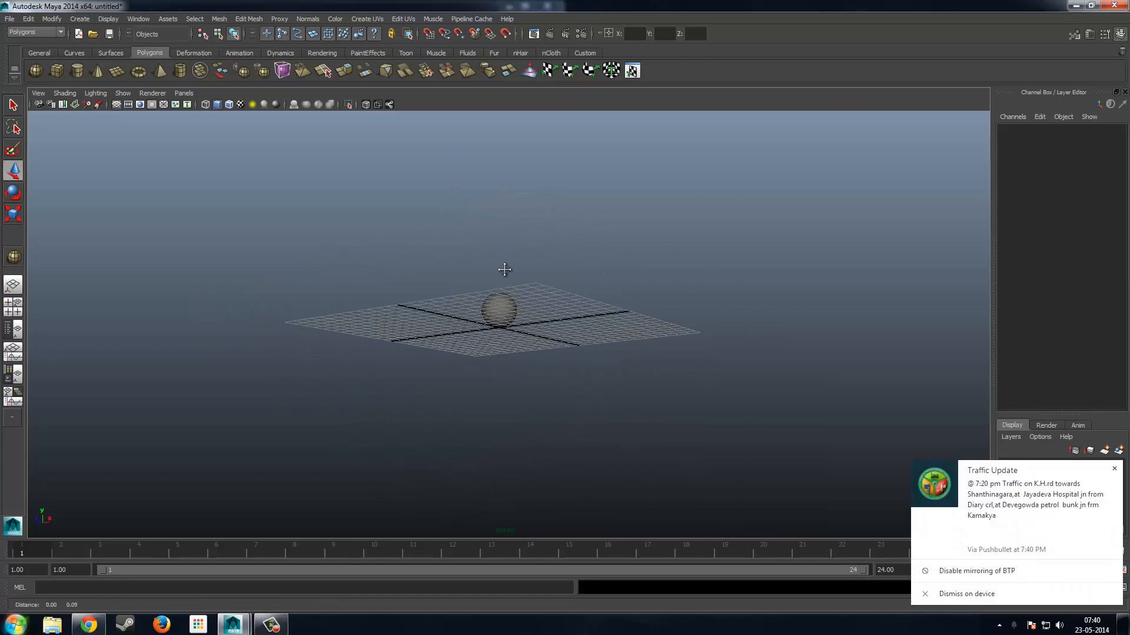
{"action": "middle_click_drag", "start_coordinate": [505, 267], "coordinate": [498, 341], "text": "alt"}
{"action": "left_click", "coordinate": [1114, 468]}
Scale the sphere down uniformly from its base to about 0.68 on all axes.
{"action": "left_click_drag", "start_coordinate": [669, 313], "coordinate": [634, 362], "text": "alt"}
{"action": "left_click", "coordinate": [490, 372]}
{"action": "left_click_drag", "start_coordinate": [490, 372], "coordinate": [538, 390], "text": "alt"}
{"action": "key", "text": "r"}
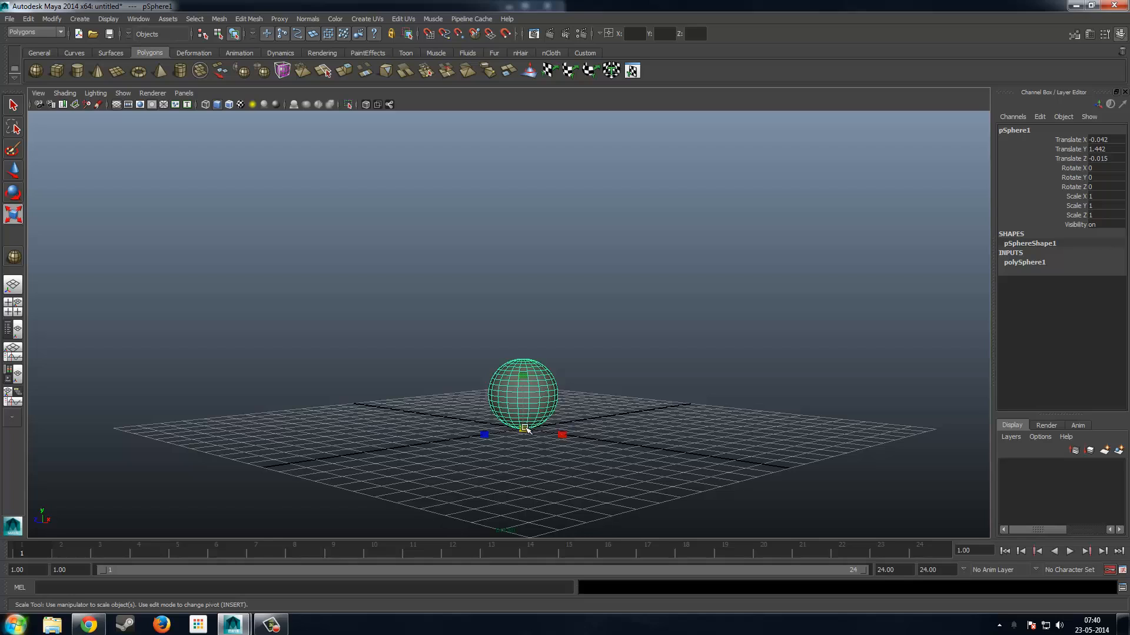
{"action": "left_click_drag", "start_coordinate": [526, 429], "coordinate": [487, 454]}
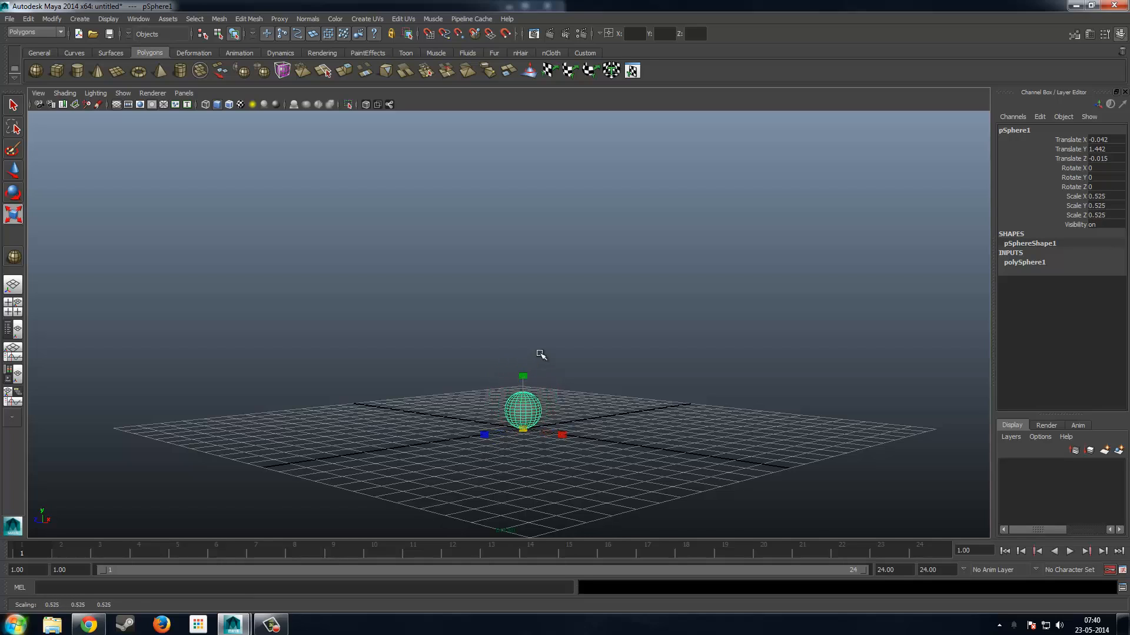
{"action": "mouse_move", "coordinate": [541, 354]}
{"action": "left_mouse_down", "text": "alt"}
{"action": "mouse_move", "coordinate": [527, 400]}
{"action": "mouse_move", "coordinate": [588, 351]}
{"action": "mouse_move", "coordinate": [554, 372]}
{"action": "left_mouse_up", "text": "alt"}
{"action": "key", "text": "w"}
{"action": "scroll", "coordinate": [554, 372], "scroll_direction": "down", "scroll_amount": 8}
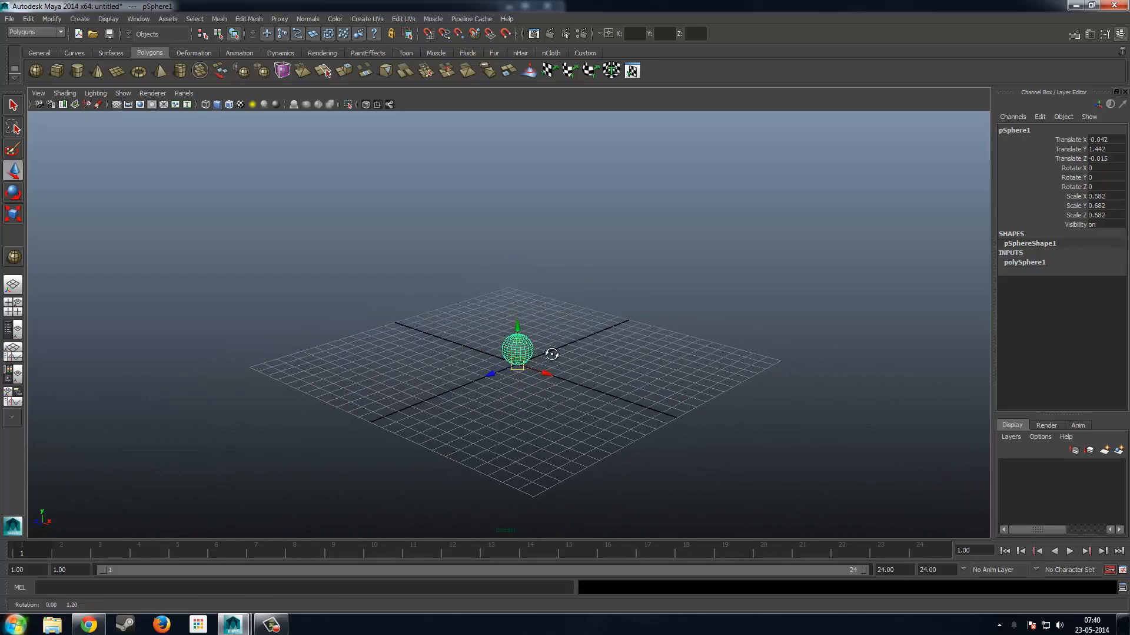
{"action": "scroll", "coordinate": [505, 336], "scroll_direction": "up", "scroll_amount": 5}
{"action": "left_click_drag", "start_coordinate": [505, 336], "coordinate": [518, 301], "text": "alt"}
{"action": "scroll", "coordinate": [520, 333], "scroll_direction": "up", "scroll_amount": 4}
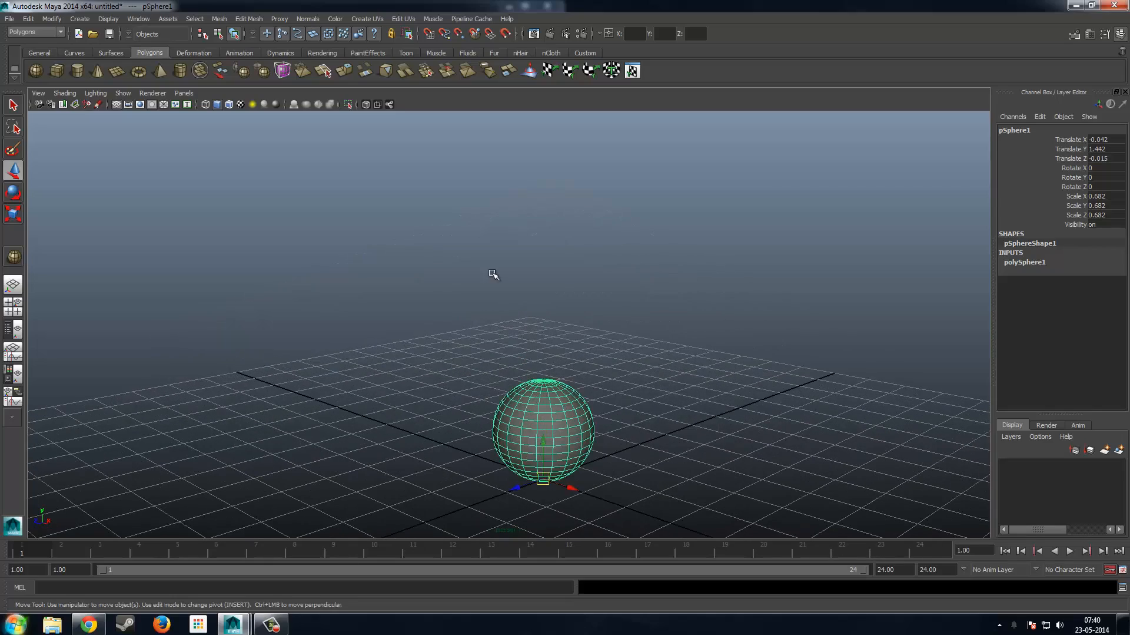
{"action": "scroll", "coordinate": [627, 277], "scroll_direction": "down", "scroll_amount": 4}
{"action": "left_click_drag", "start_coordinate": [612, 324], "coordinate": [588, 344], "text": "alt"}
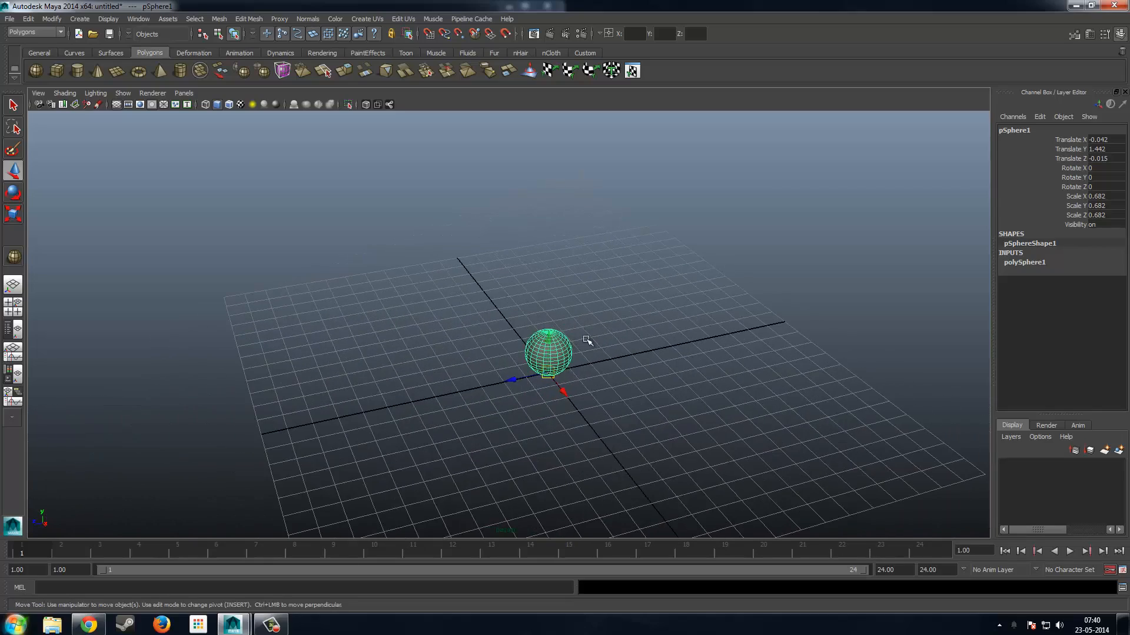
{"action": "left_click_drag", "start_coordinate": [475, 318], "coordinate": [238, 247], "text": "alt"}
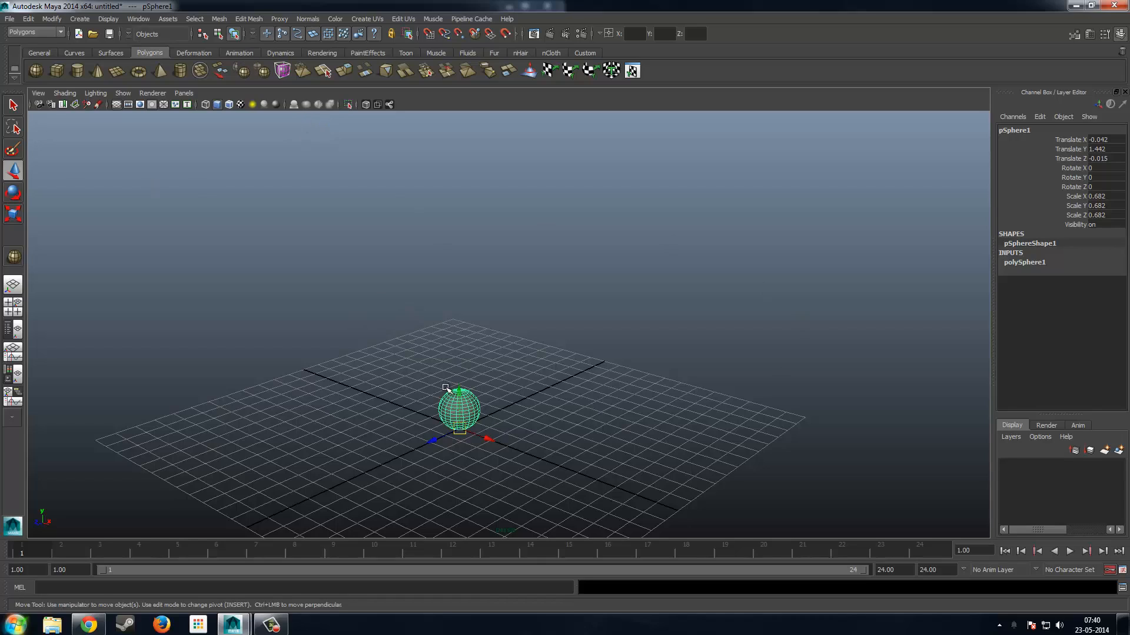
Switch to the Animation menu set and freeze the sphere's transformations.
{"action": "left_click", "coordinate": [37, 32]}
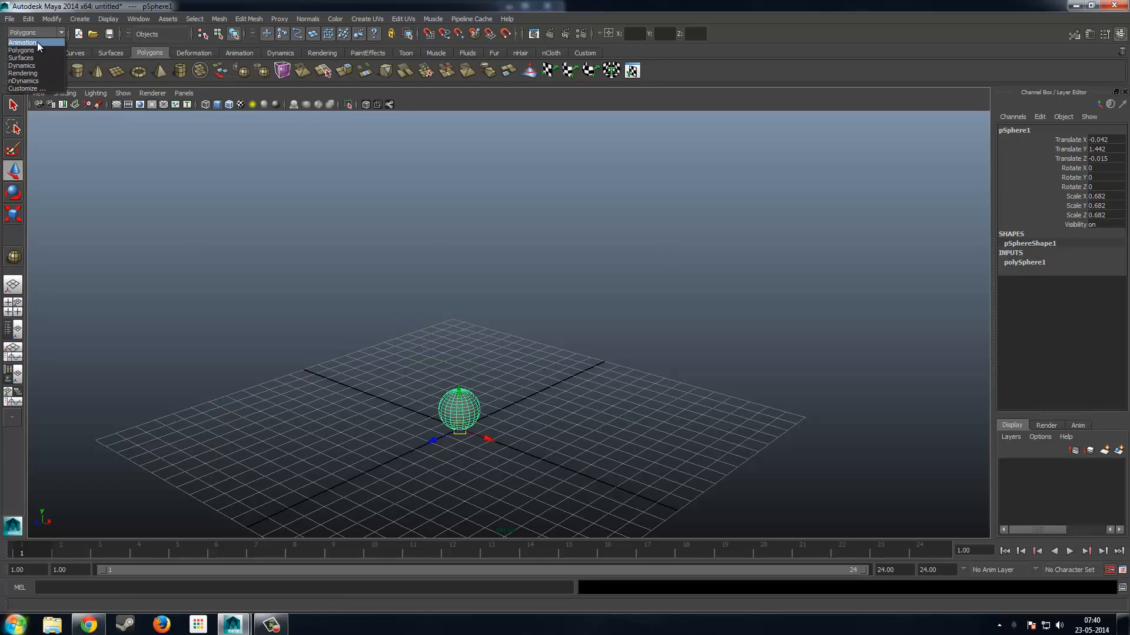
{"action": "left_click", "coordinate": [38, 44]}
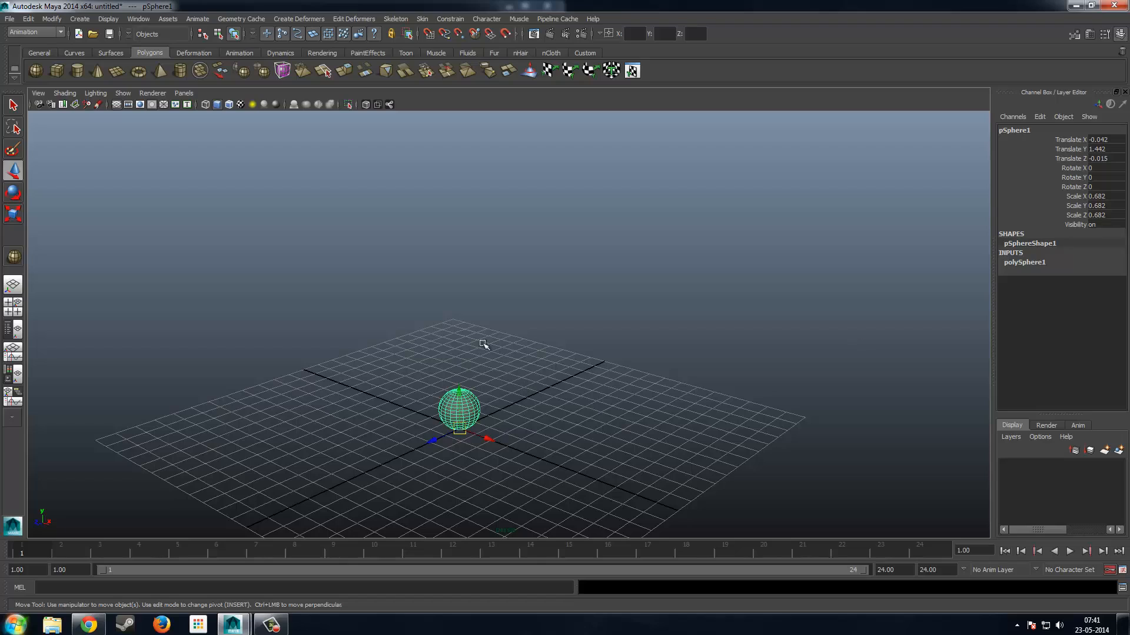
{"action": "left_click", "coordinate": [49, 16]}
{"action": "left_click", "coordinate": [88, 59]}
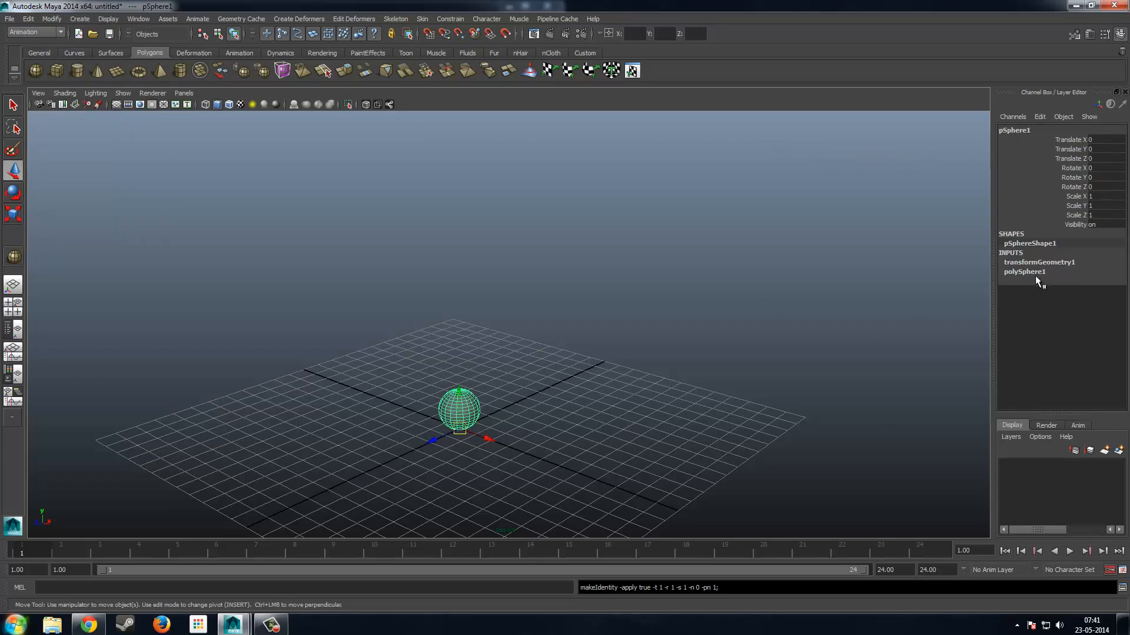
Delete the sphere's construction history.
{"action": "left_click", "coordinate": [28, 18]}
{"action": "mouse_move", "coordinate": [147, 141]}
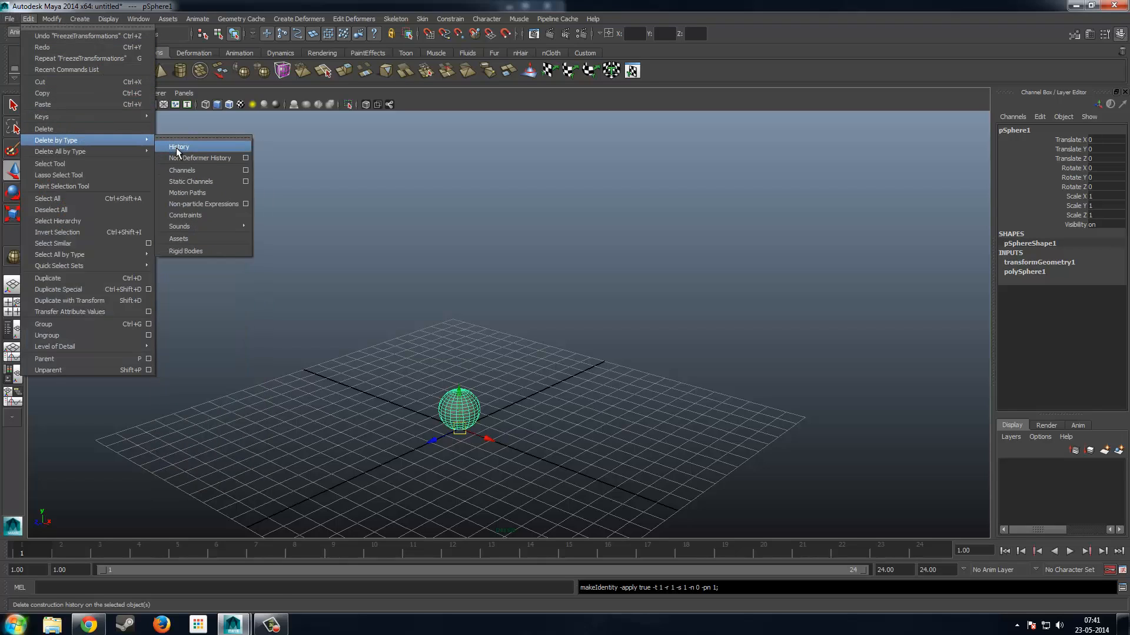
{"action": "left_click", "coordinate": [177, 148]}
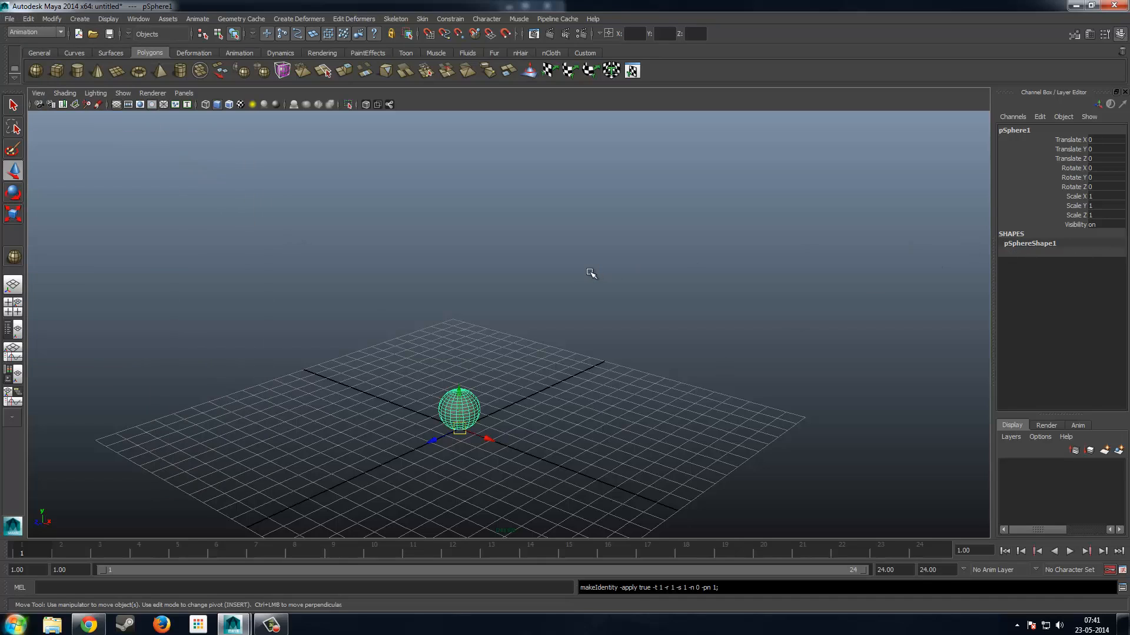
{"action": "scroll", "coordinate": [590, 273], "scroll_direction": "down", "scroll_amount": 3}
{"action": "left_click_drag", "start_coordinate": [590, 275], "coordinate": [586, 291], "text": "alt"}
{"action": "scroll", "coordinate": [583, 292], "scroll_direction": "up", "scroll_amount": 4}
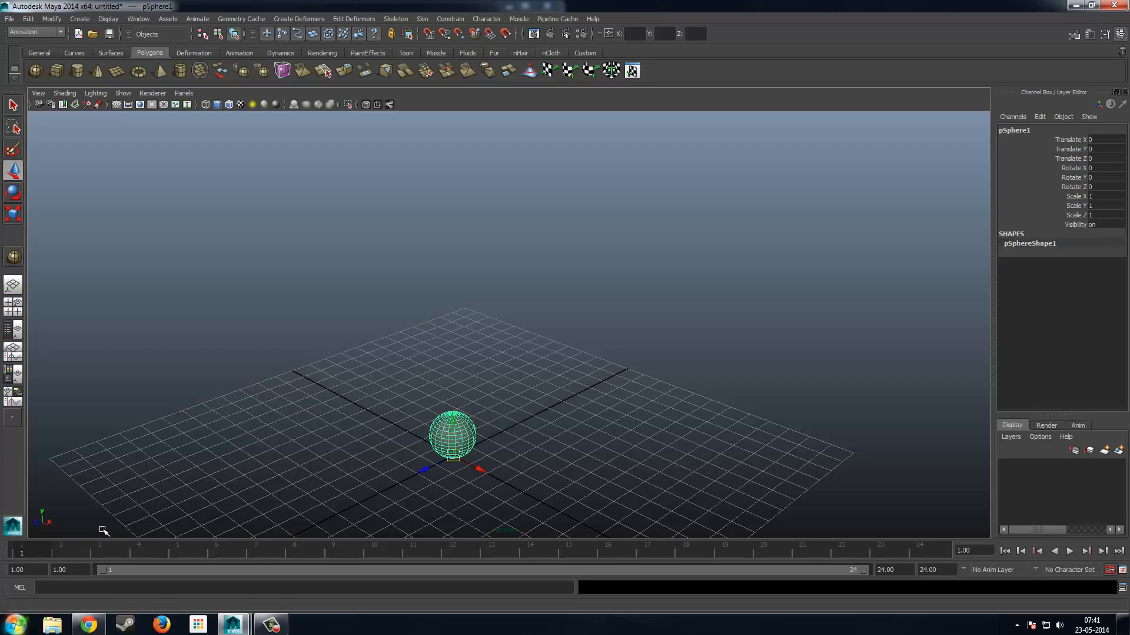
{"action": "scroll", "coordinate": [518, 404], "scroll_direction": "down", "scroll_amount": 4}
{"action": "key", "text": "w"}
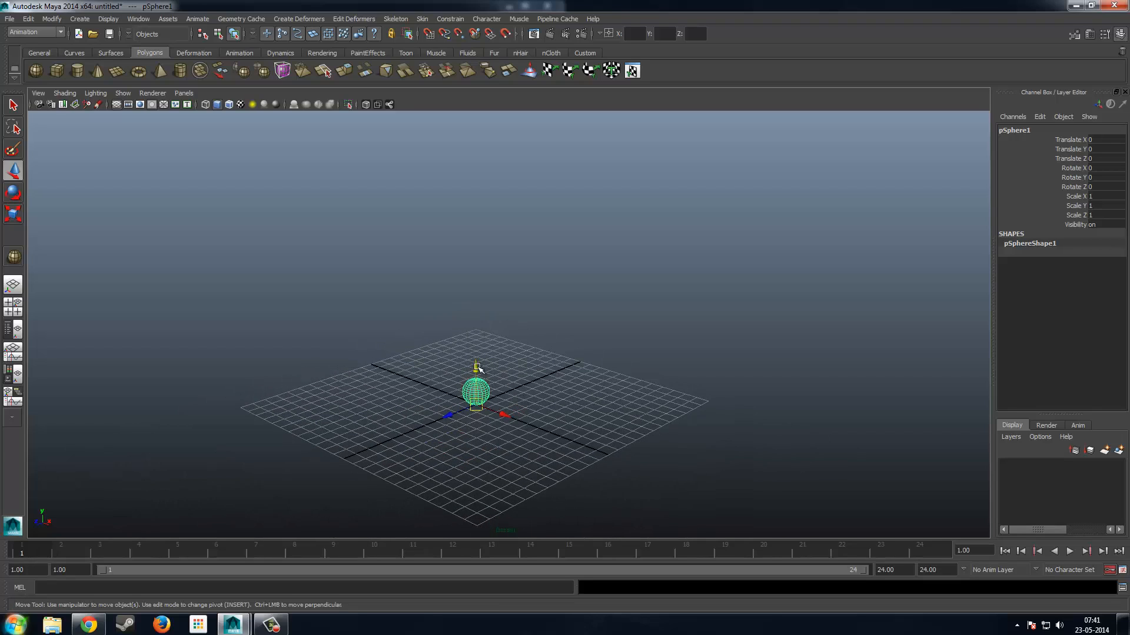
{"action": "scroll", "coordinate": [411, 446], "scroll_direction": "up", "scroll_amount": 3}
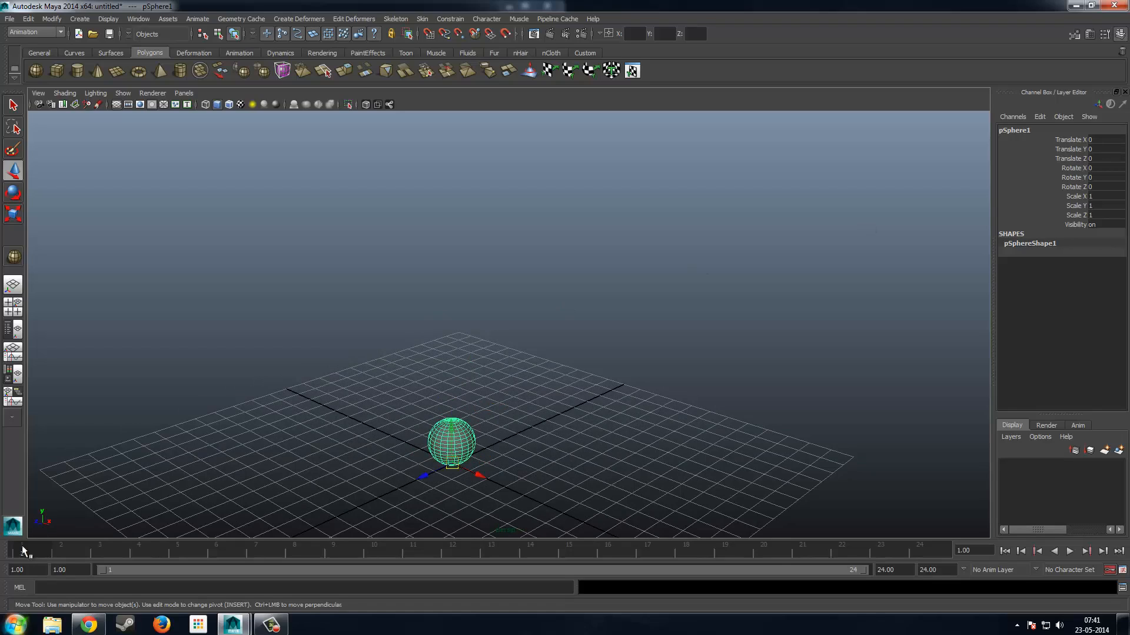
{"action": "key", "text": "alt+v"}
{"action": "key", "text": "Escape"}
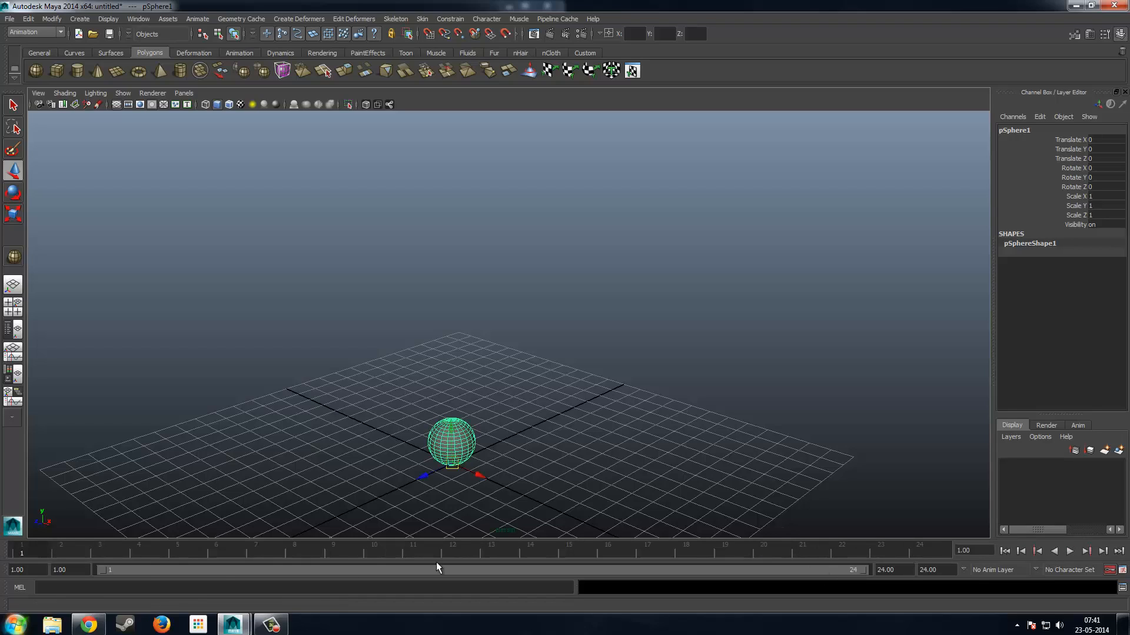
{"action": "key", "text": "alt+v"}
{"action": "key", "text": "Escape"}
Move the current time to frame 12 and on to frame 19.
{"action": "left_click", "coordinate": [954, 570]}
{"action": "key", "text": "Tab"}
{"action": "type", "text": "12"}
{"action": "key", "text": "Return"}
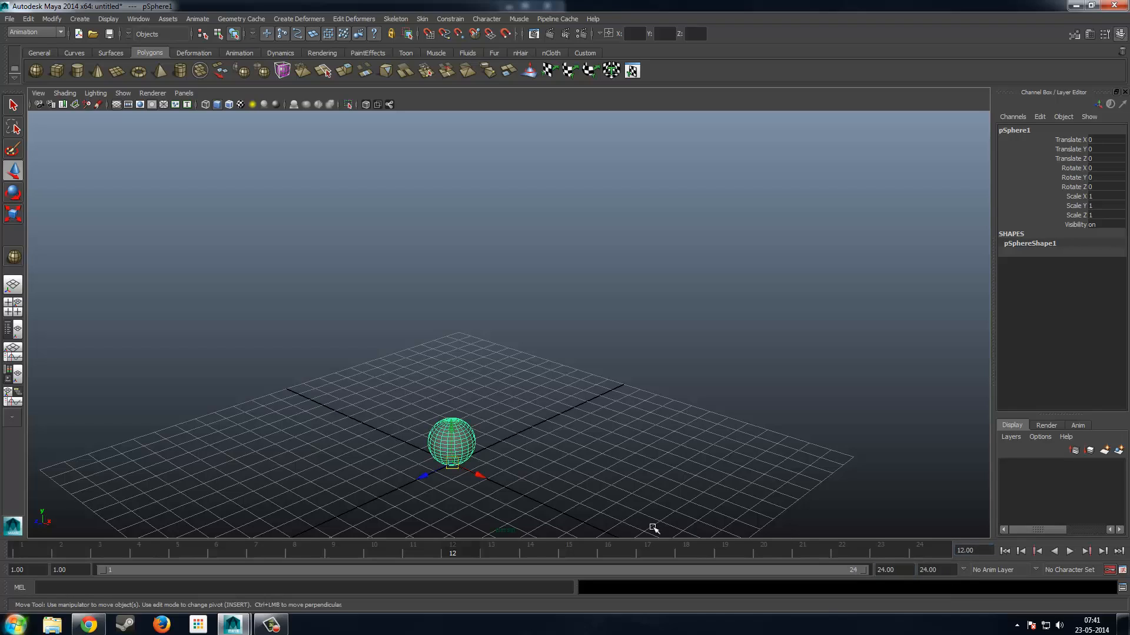
{"action": "left_click", "coordinate": [728, 556]}
Set the animation end time to frame 125.
{"action": "left_click_drag", "start_coordinate": [944, 569], "coordinate": [569, 591]}
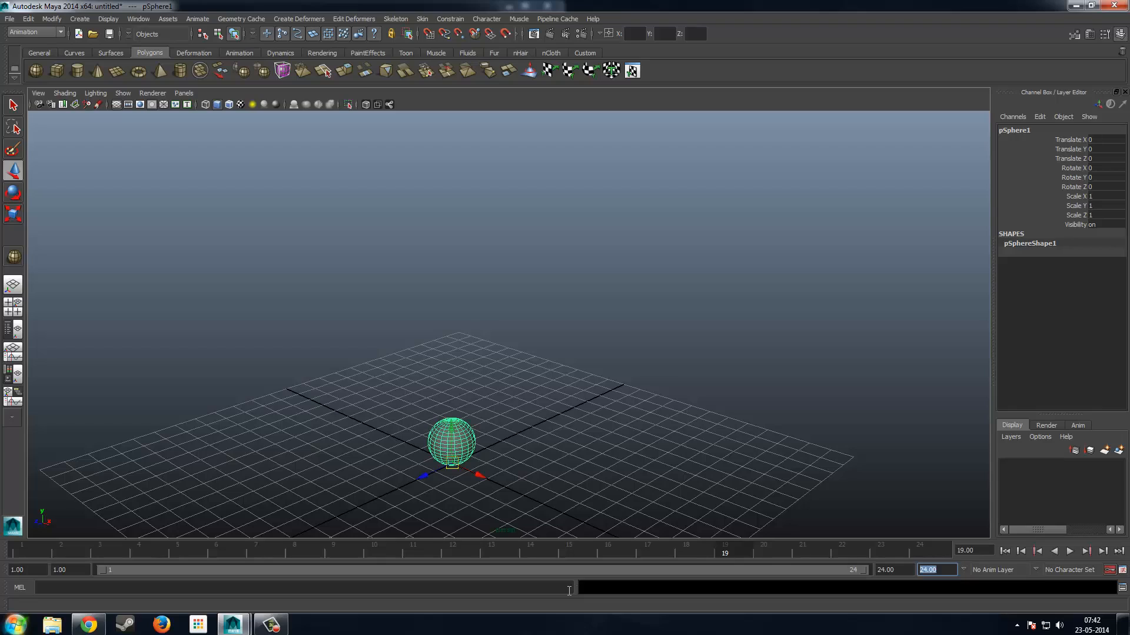
{"action": "type", "text": "125"}
{"action": "key", "text": "Return"}
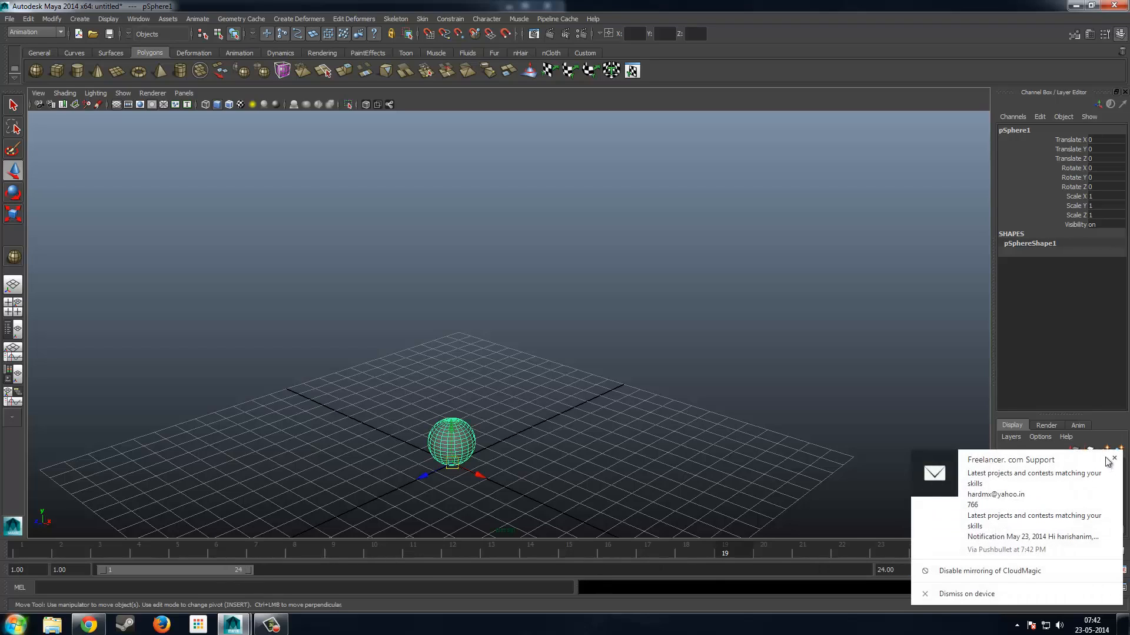
Stretch the playback range out to frame 125, and set the animation end time to frame 50.
{"action": "left_click", "coordinate": [1114, 459]}
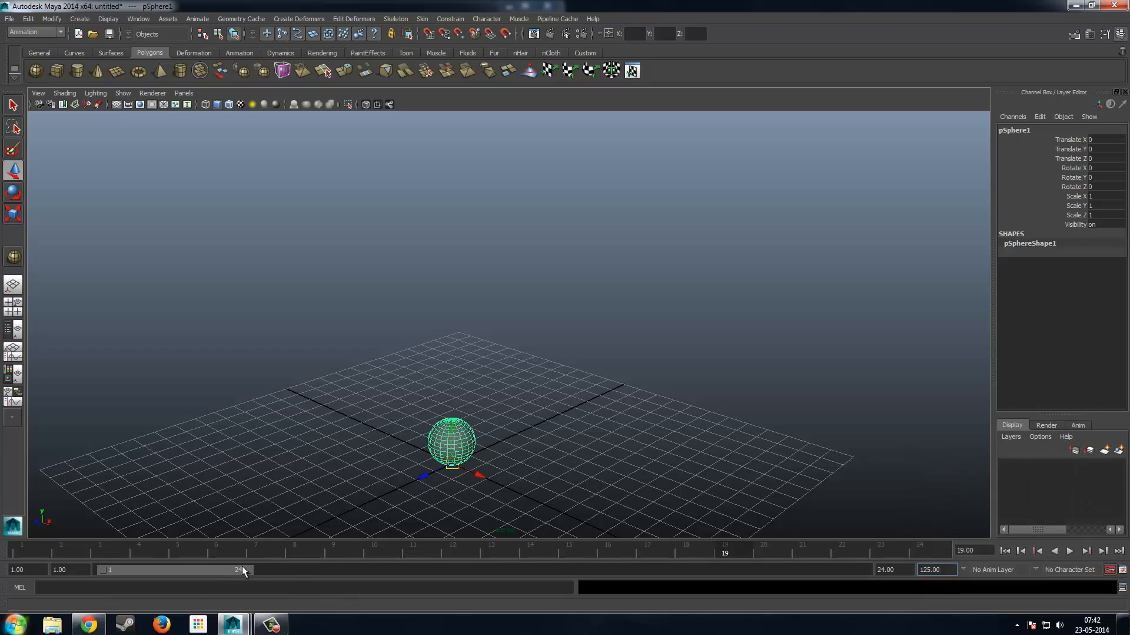
{"action": "left_click_drag", "start_coordinate": [250, 570], "coordinate": [905, 583]}
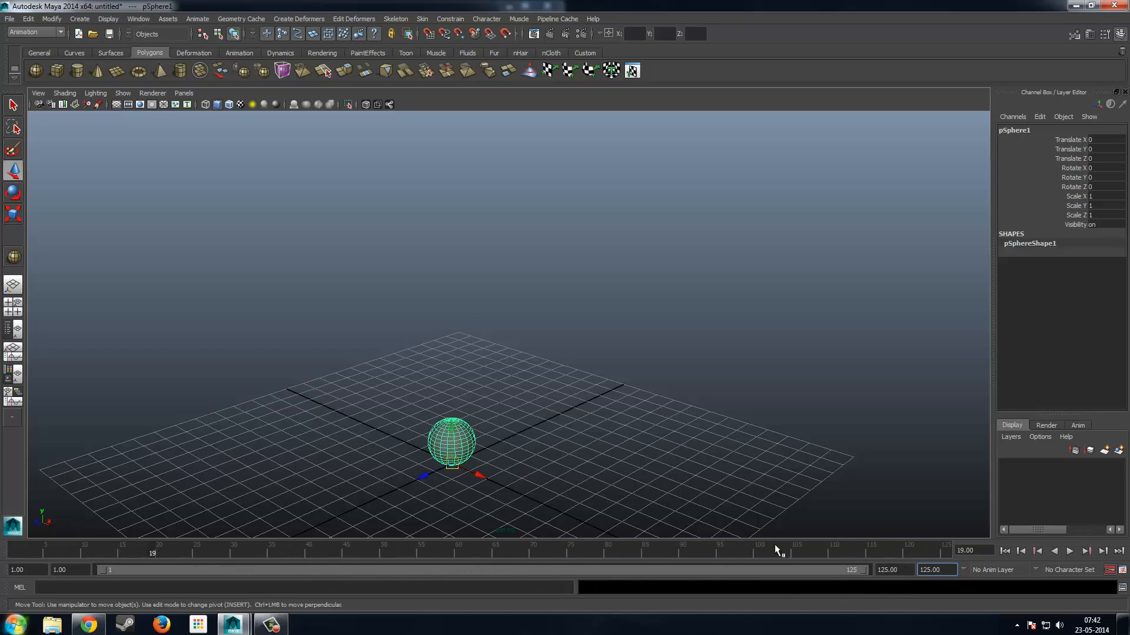
{"action": "double_click", "coordinate": [936, 570]}
{"action": "type", "text": "5"}
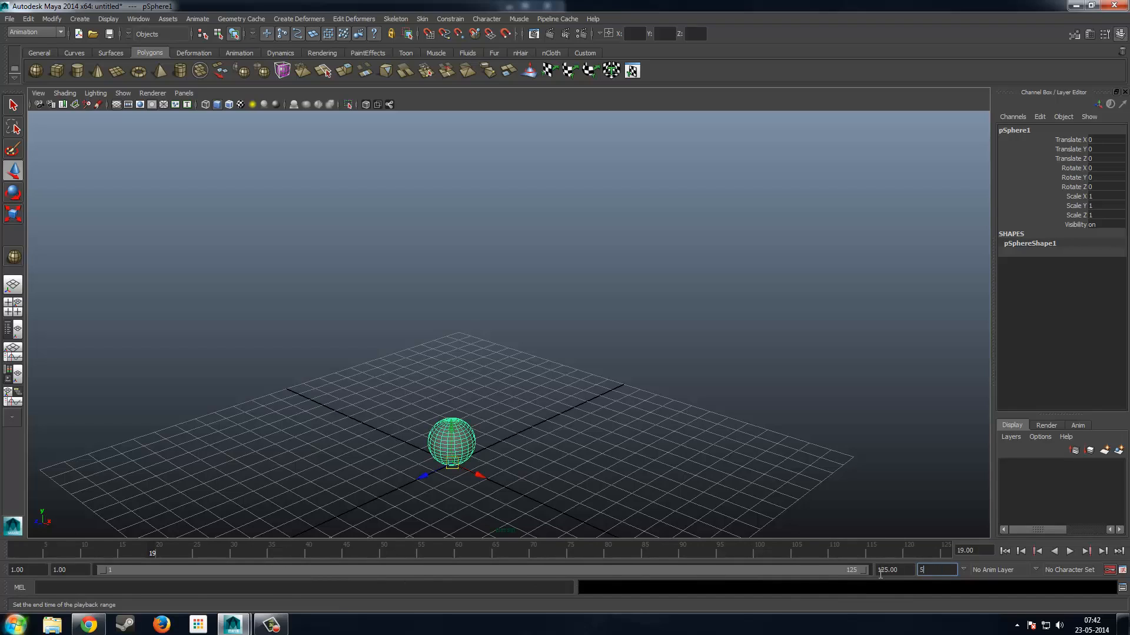
{"action": "type", "text": "0"}
{"action": "key", "text": "Return"}
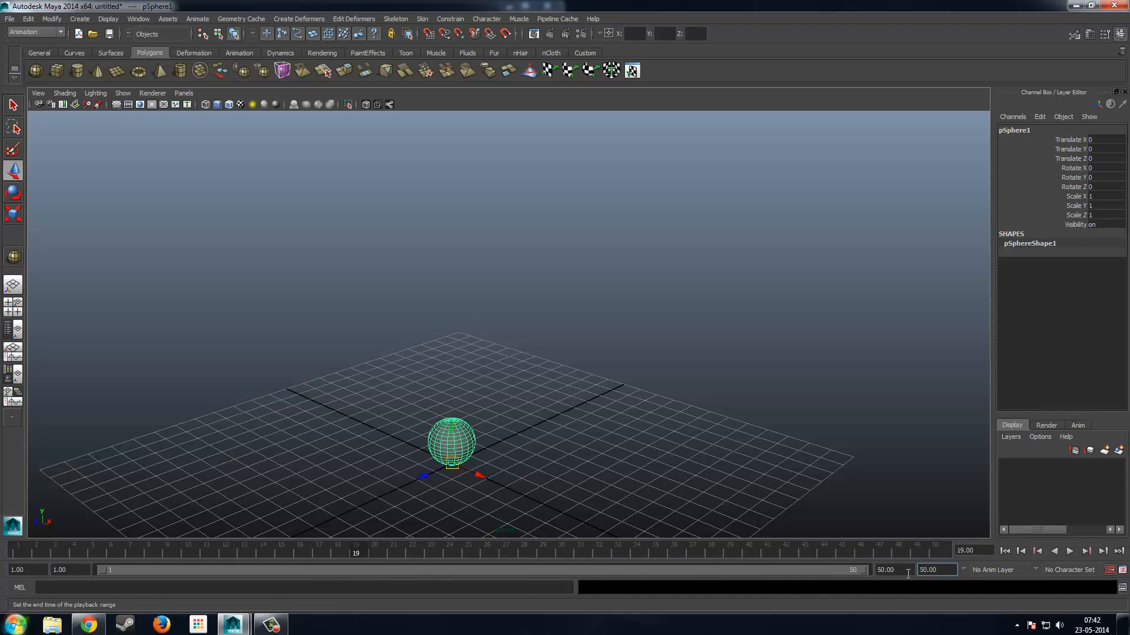
Set the playback end time to frame 24, return to frame 1, and play and stop the shortened range.
{"action": "double_click", "coordinate": [890, 569]}
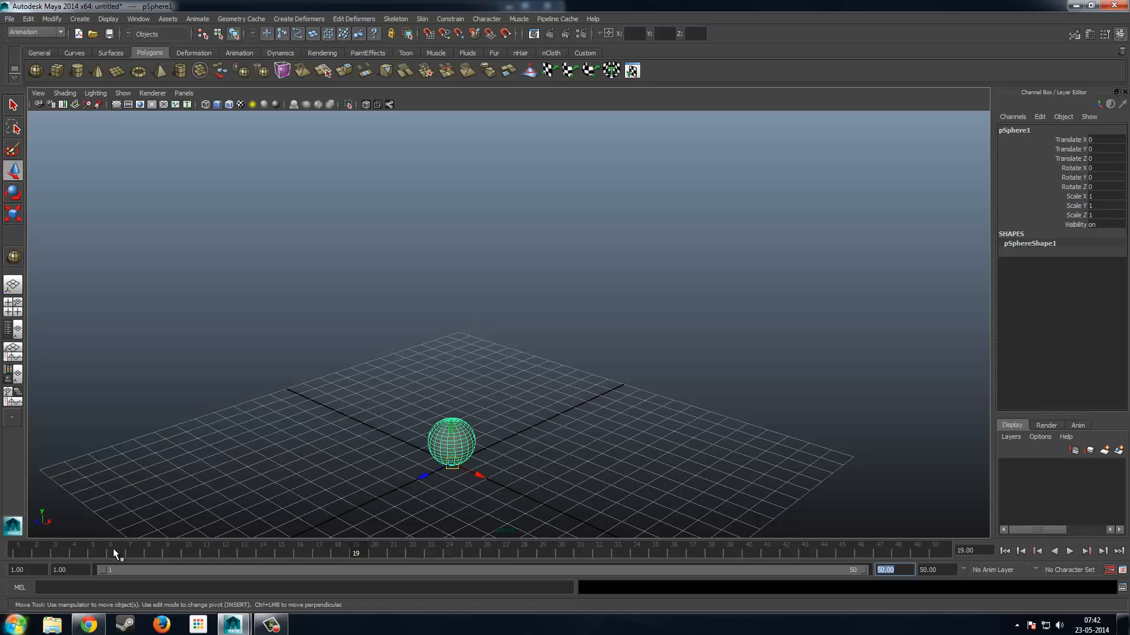
{"action": "left_click_drag", "start_coordinate": [113, 549], "coordinate": [5, 550]}
{"action": "type", "text": "24"}
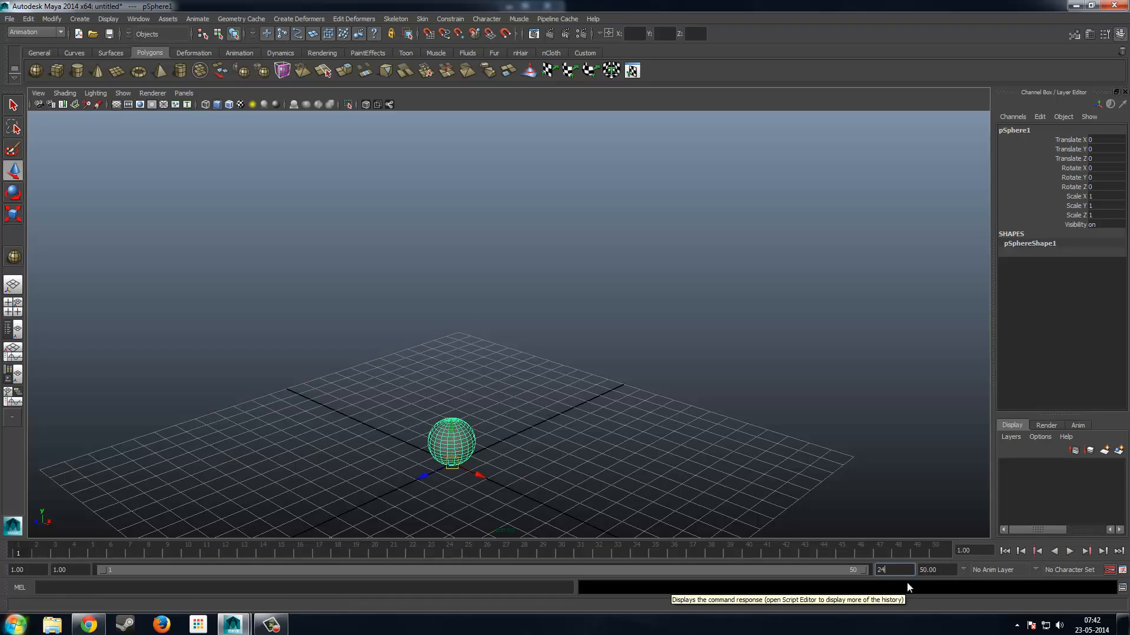
{"action": "key", "text": "Return"}
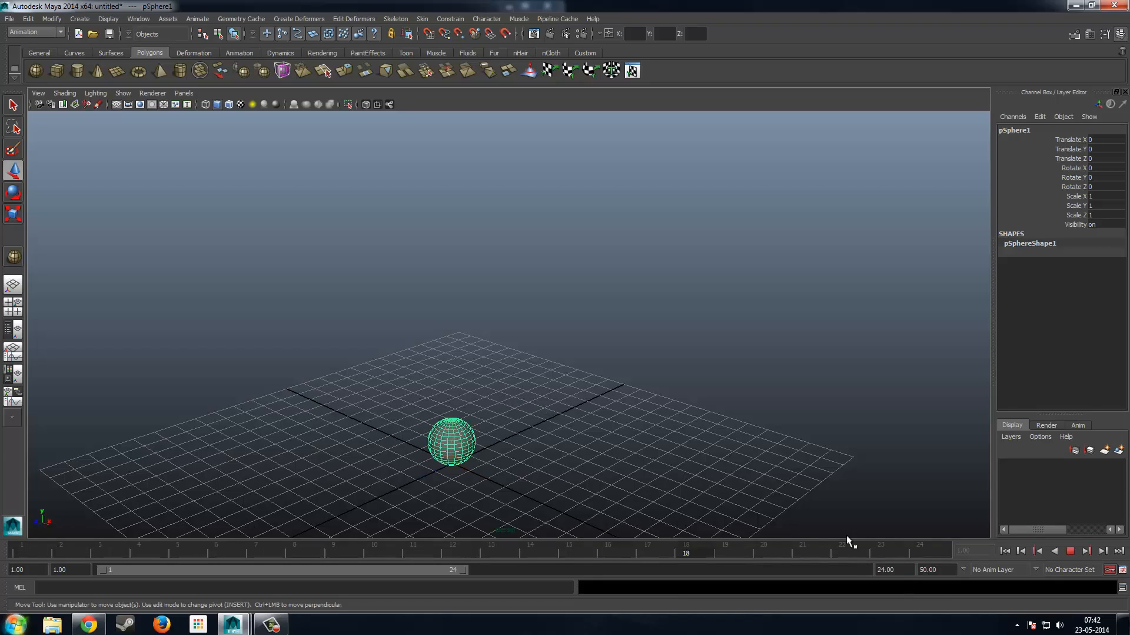
{"action": "left_click", "coordinate": [1070, 550]}
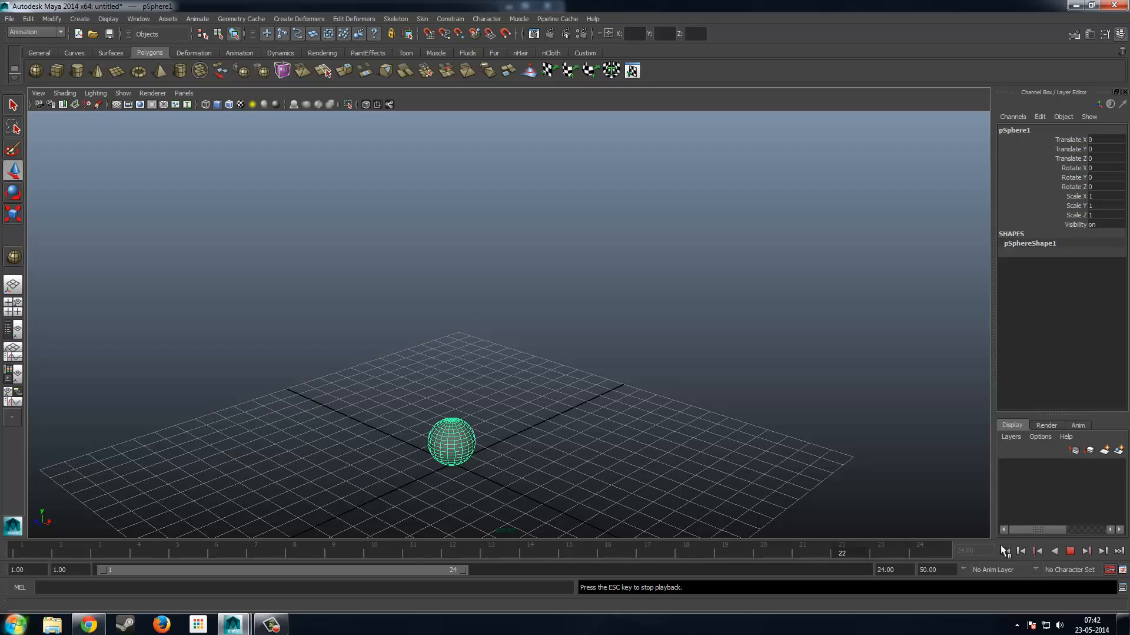
{"action": "left_click", "coordinate": [1070, 550]}
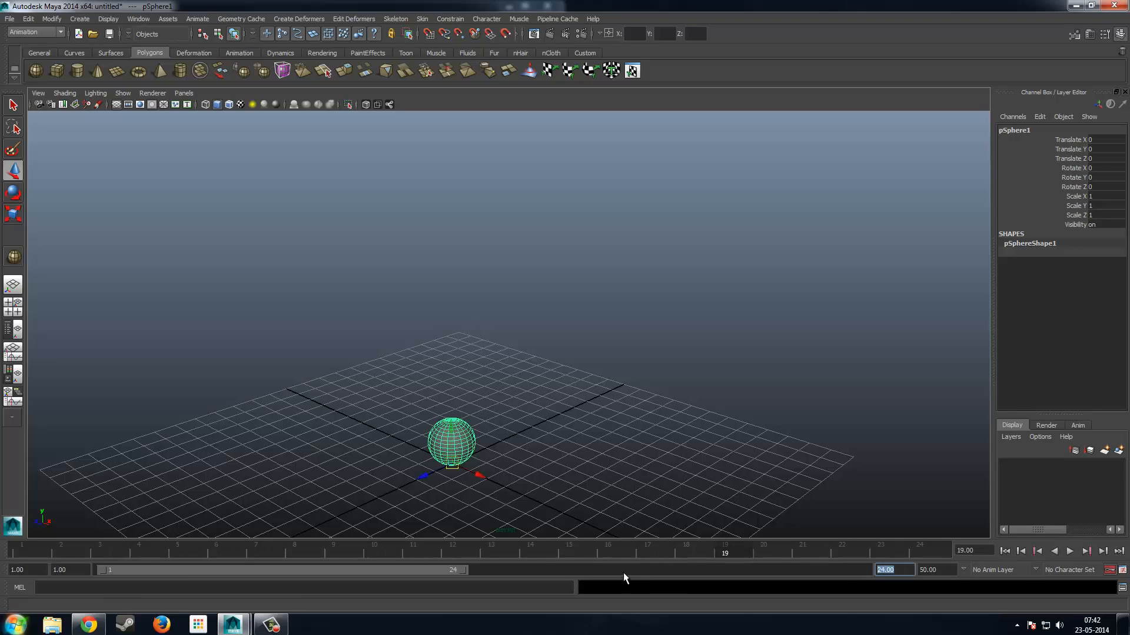
Set the playback end time to frame 50 and return the current time to frame 1.
{"action": "type", "text": "50"}
{"action": "key", "text": "Return"}
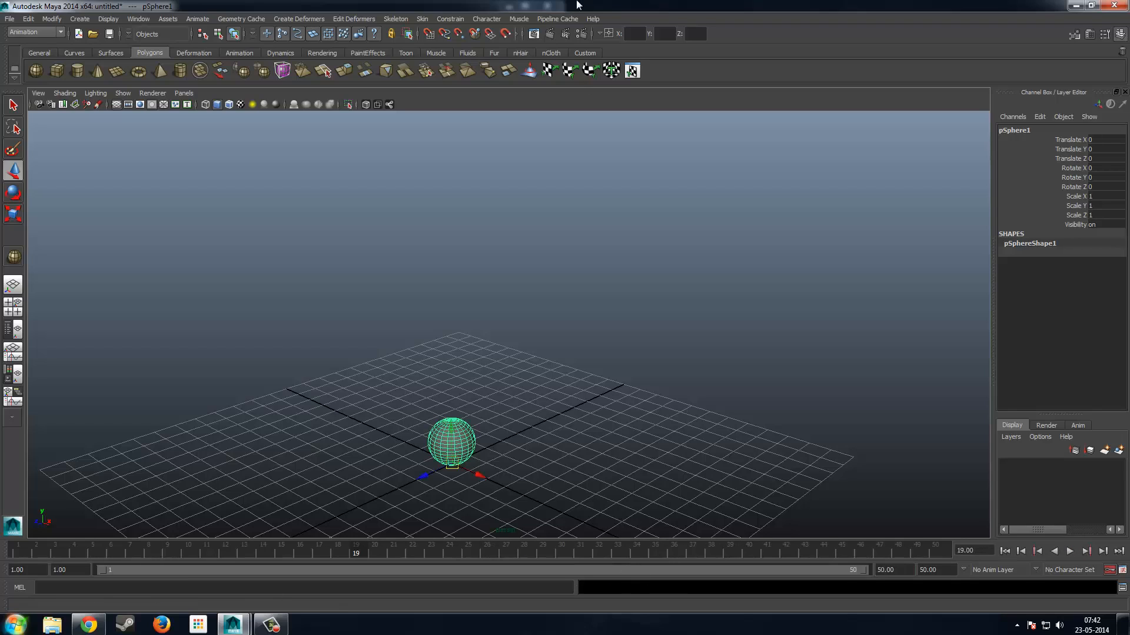
{"action": "scroll", "coordinate": [612, 327], "scroll_direction": "down", "scroll_amount": 3}
{"action": "left_click_drag", "start_coordinate": [613, 327], "coordinate": [615, 319], "text": "alt"}
{"action": "middle_click_drag", "start_coordinate": [614, 318], "coordinate": [621, 370], "text": "alt"}
{"action": "left_click_drag", "start_coordinate": [88, 542], "coordinate": [4, 549]}
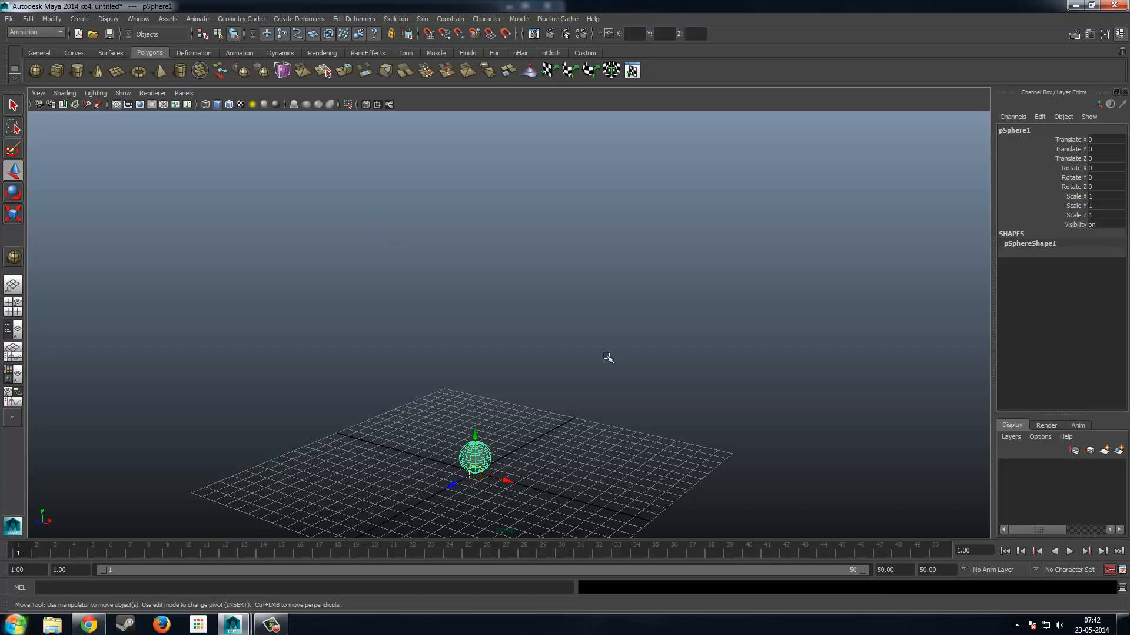
Raise the sphere above the grid and set its Translate Y to 20.
{"action": "left_click_drag", "start_coordinate": [602, 474], "coordinate": [606, 407], "text": "alt"}
{"action": "middle_click_drag", "start_coordinate": [607, 407], "coordinate": [604, 393], "text": "alt"}
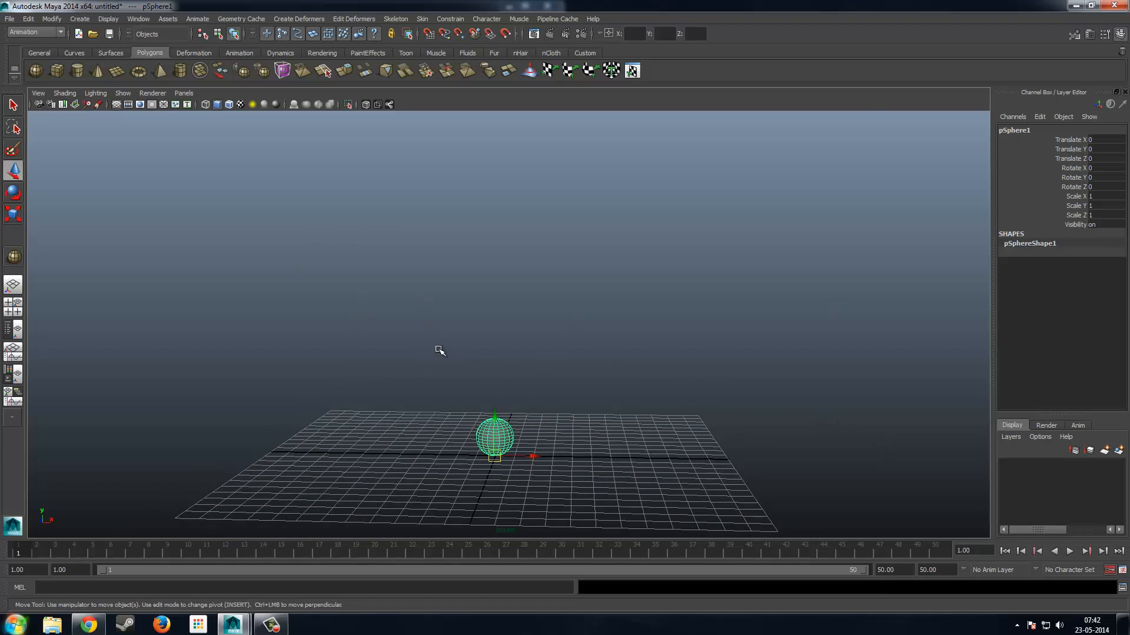
{"action": "scroll", "coordinate": [437, 348], "scroll_direction": "down", "scroll_amount": 3}
{"action": "middle_click_drag", "start_coordinate": [624, 366], "coordinate": [543, 428], "text": "alt"}
{"action": "left_click_drag", "start_coordinate": [543, 427], "coordinate": [472, 457], "text": "alt"}
{"action": "middle_click_drag", "start_coordinate": [472, 457], "coordinate": [470, 362], "text": "alt"}
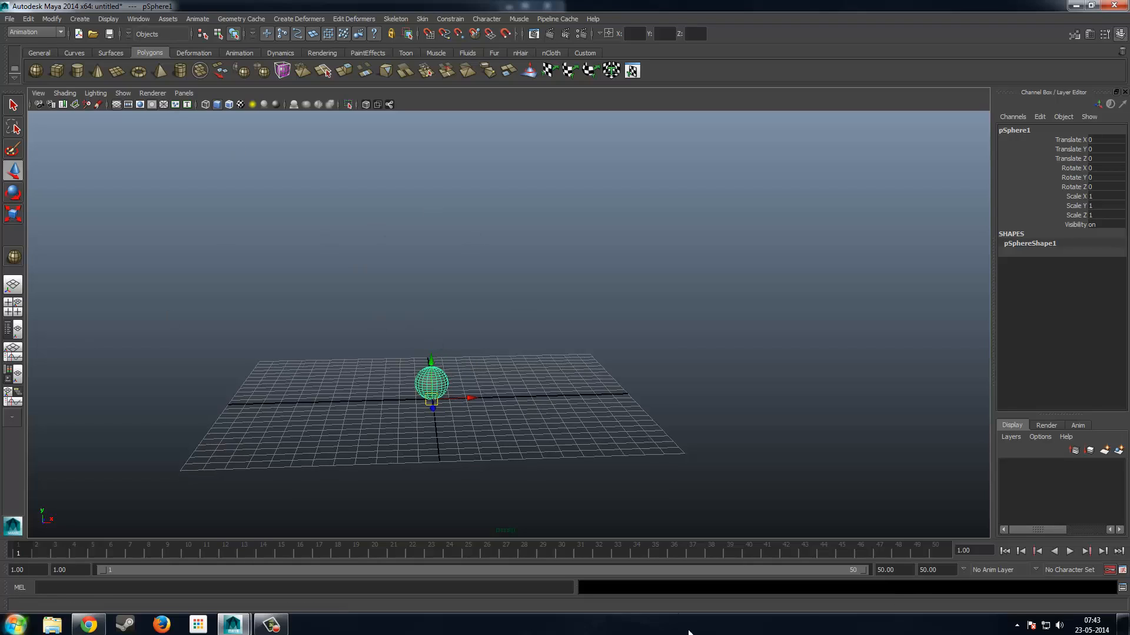
{"action": "left_click_drag", "start_coordinate": [431, 360], "coordinate": [433, 166]}
{"action": "left_click", "coordinate": [1119, 149]}
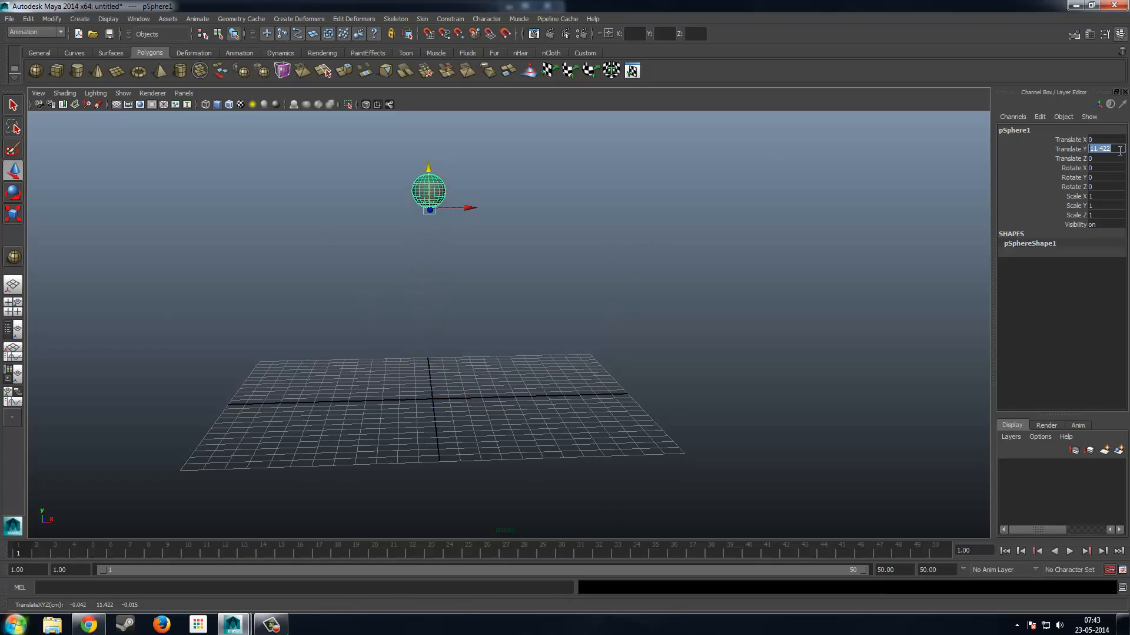
{"action": "type", "text": "20"}
{"action": "key", "text": "Return"}
{"action": "scroll", "coordinate": [795, 268], "scroll_direction": "down", "scroll_amount": 3}
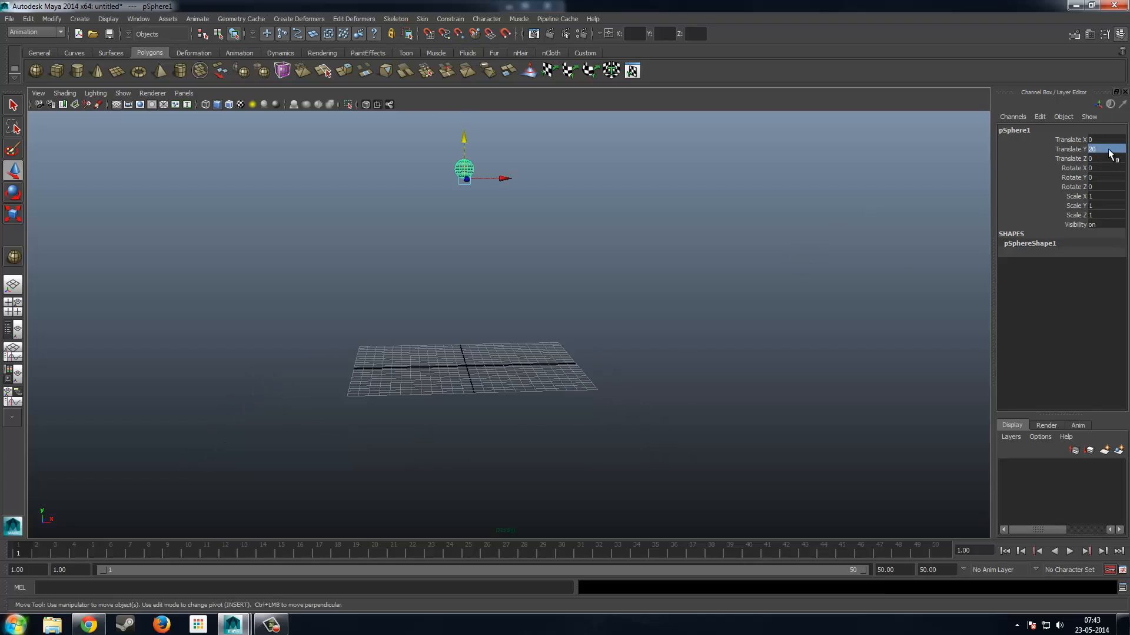
Set the sphere's Translate Y to 16 and reselect the sphere in the viewport.
{"action": "left_click", "coordinate": [1068, 146]}
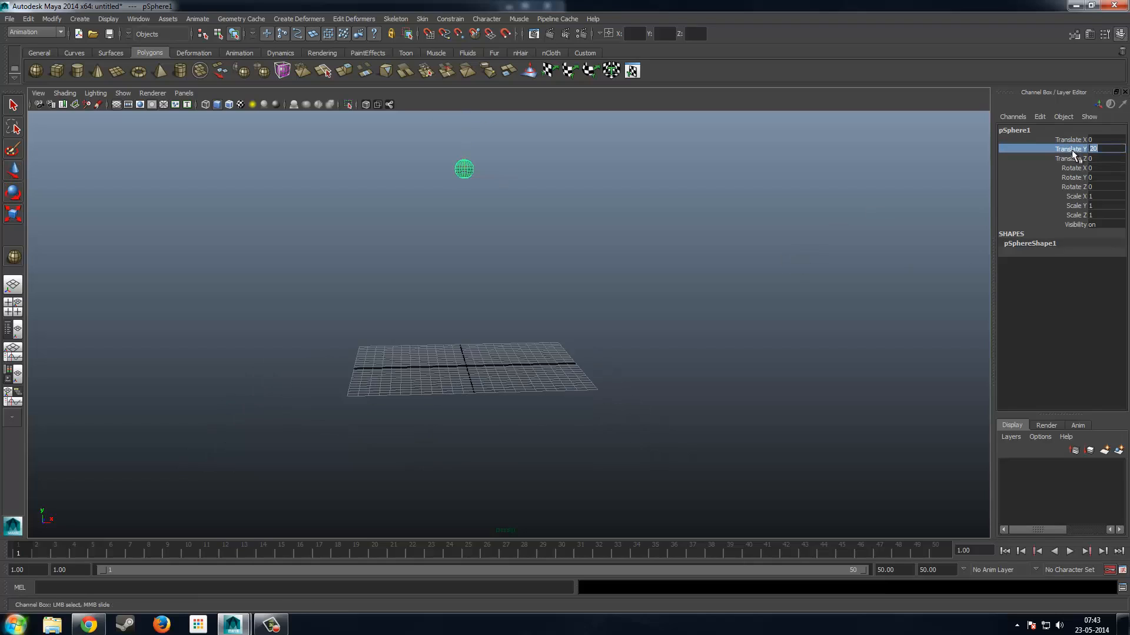
{"action": "left_click", "coordinate": [1107, 148]}
{"action": "type", "text": "16"}
{"action": "key", "text": "Return"}
{"action": "scroll", "coordinate": [536, 321], "scroll_direction": "up", "scroll_amount": 2}
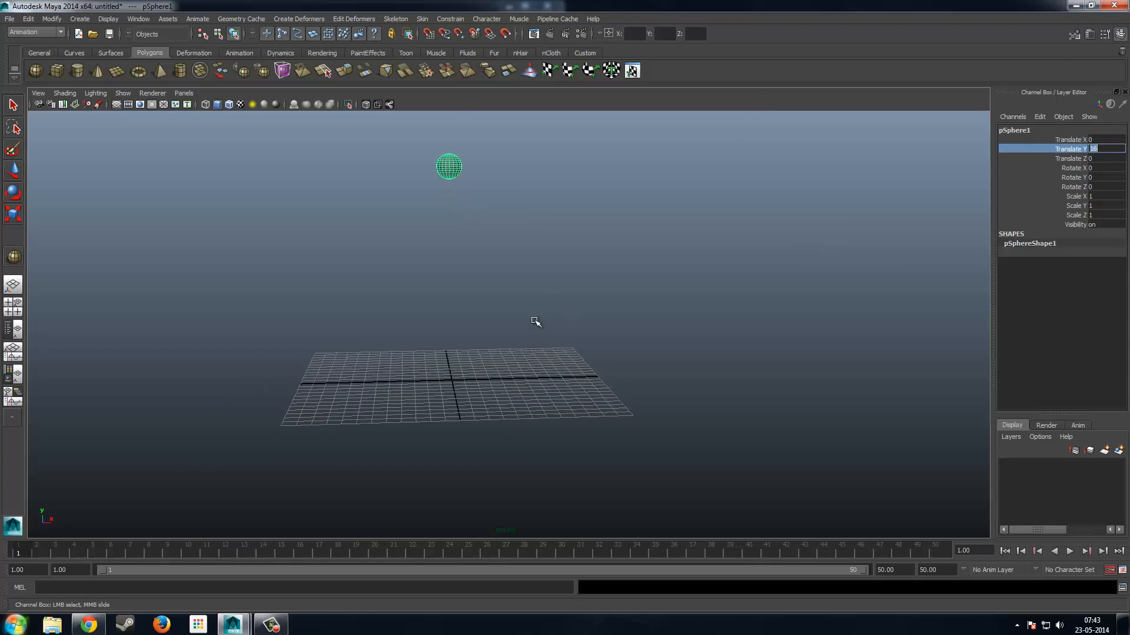
{"action": "left_click_drag", "start_coordinate": [536, 321], "coordinate": [545, 366], "text": "alt"}
{"action": "left_click", "coordinate": [545, 366]}
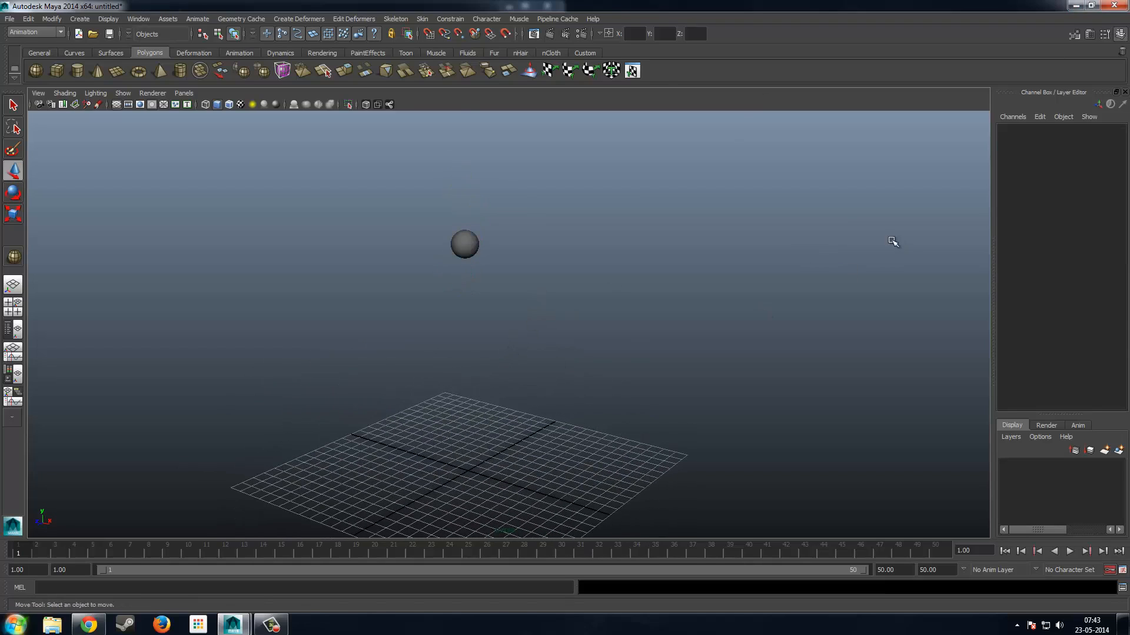
{"action": "left_click", "coordinate": [465, 243]}
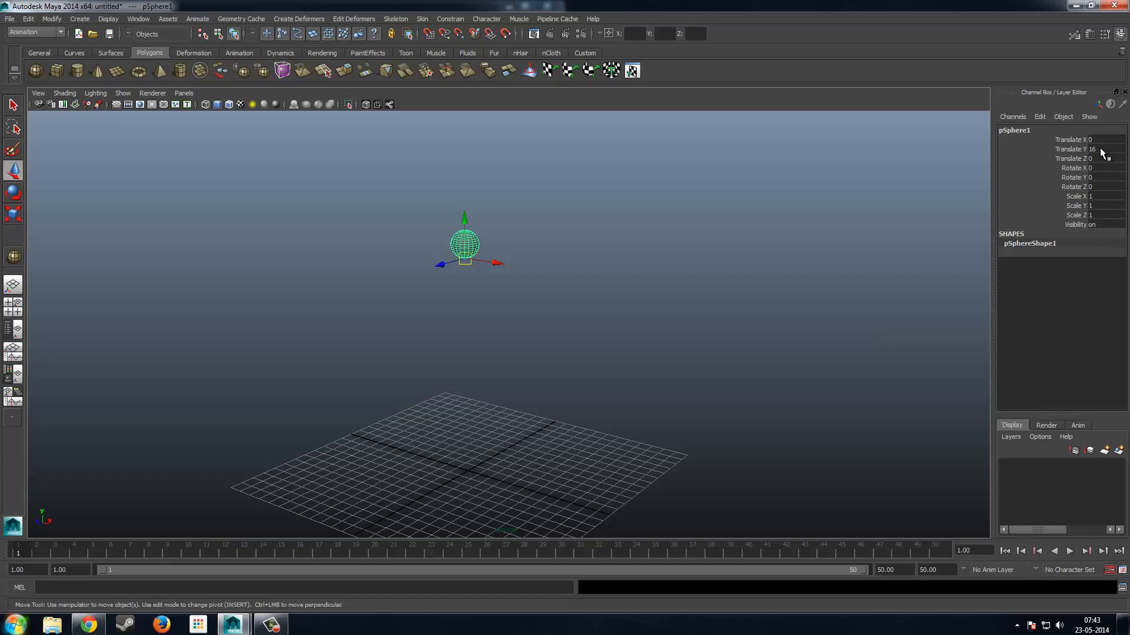
Set a keyframe on all of the sphere's channels at frame 1.
{"action": "left_click", "coordinate": [1113, 571]}
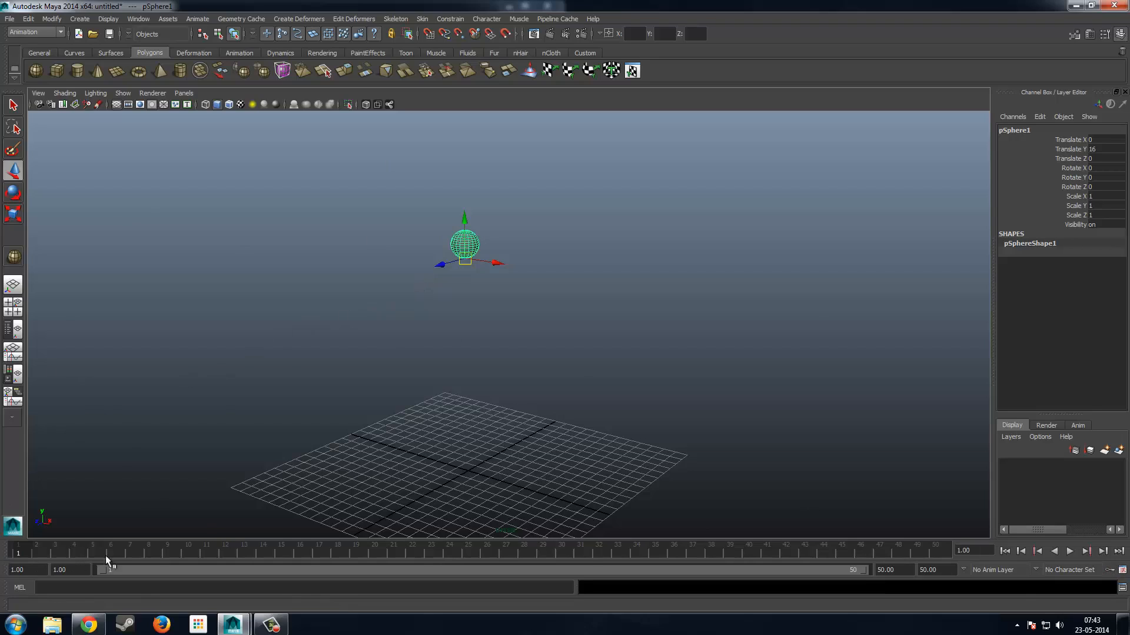
{"action": "key", "text": "s"}
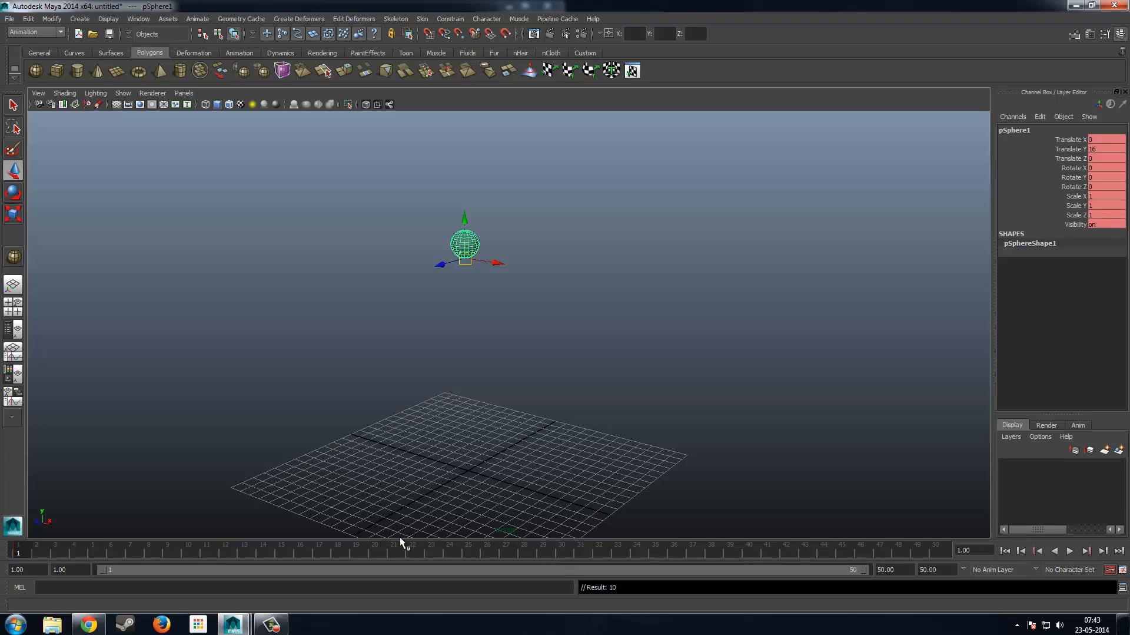
Try lowering the sphere to about 14.98 in Translate Y at frame 20, undo the move and return to frame 1.
{"action": "left_click", "coordinate": [377, 547]}
{"action": "left_click_drag", "start_coordinate": [464, 224], "coordinate": [464, 239]}
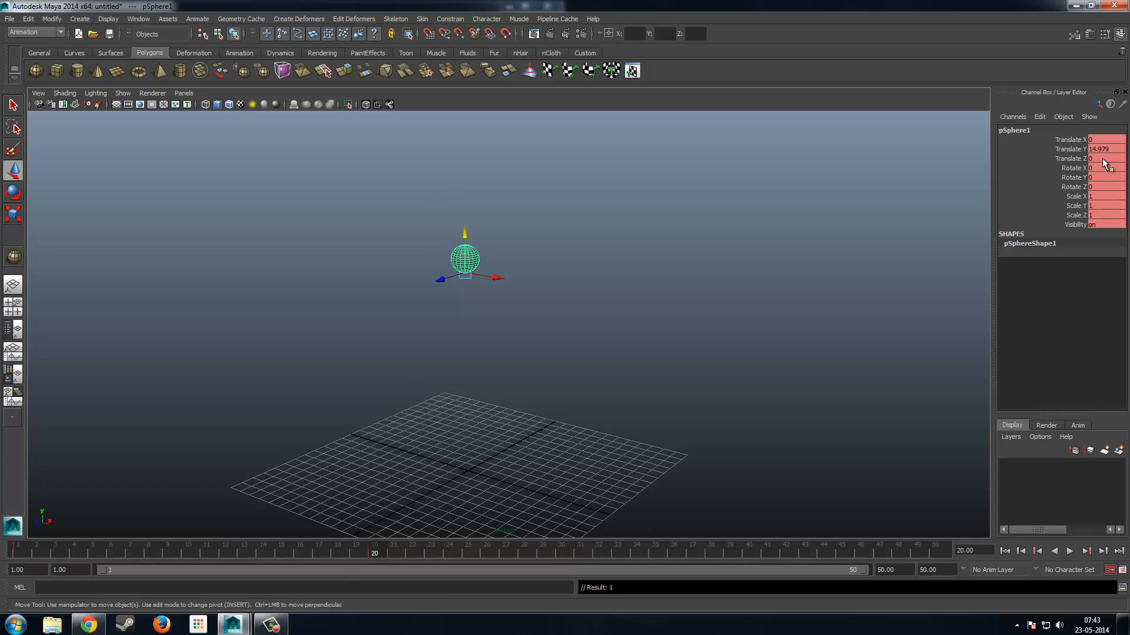
{"action": "key", "text": "ctrl+z"}
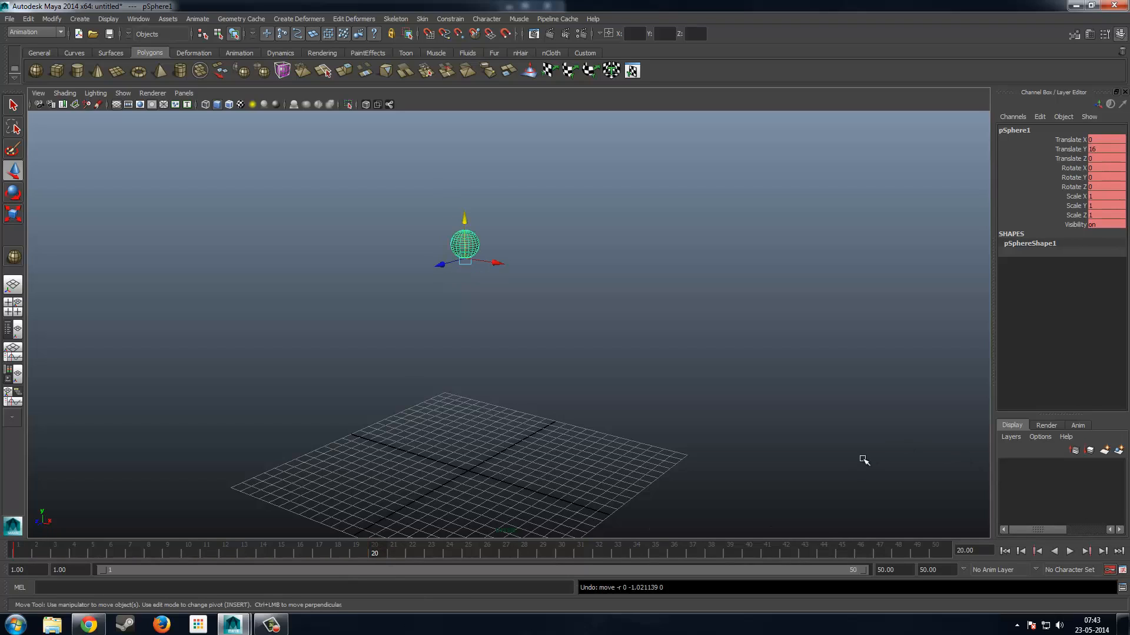
{"action": "left_click", "coordinate": [15, 551]}
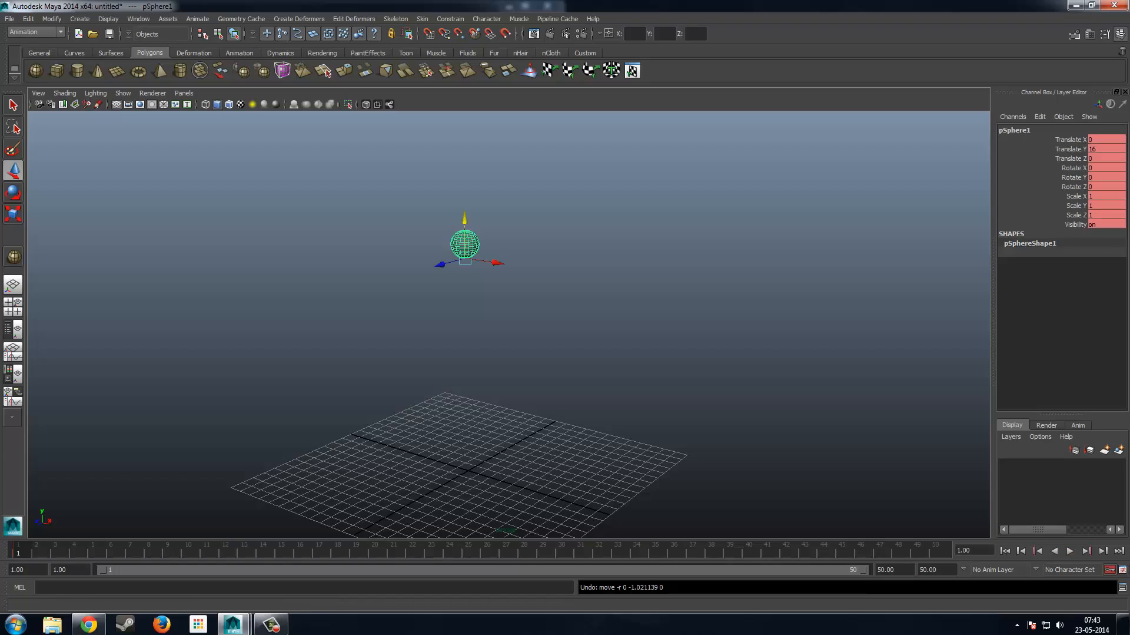
Turn off automatic keyframing and break the connections on all of the sphere's channels from Translate X to Visibility.
{"action": "left_click", "coordinate": [1111, 569]}
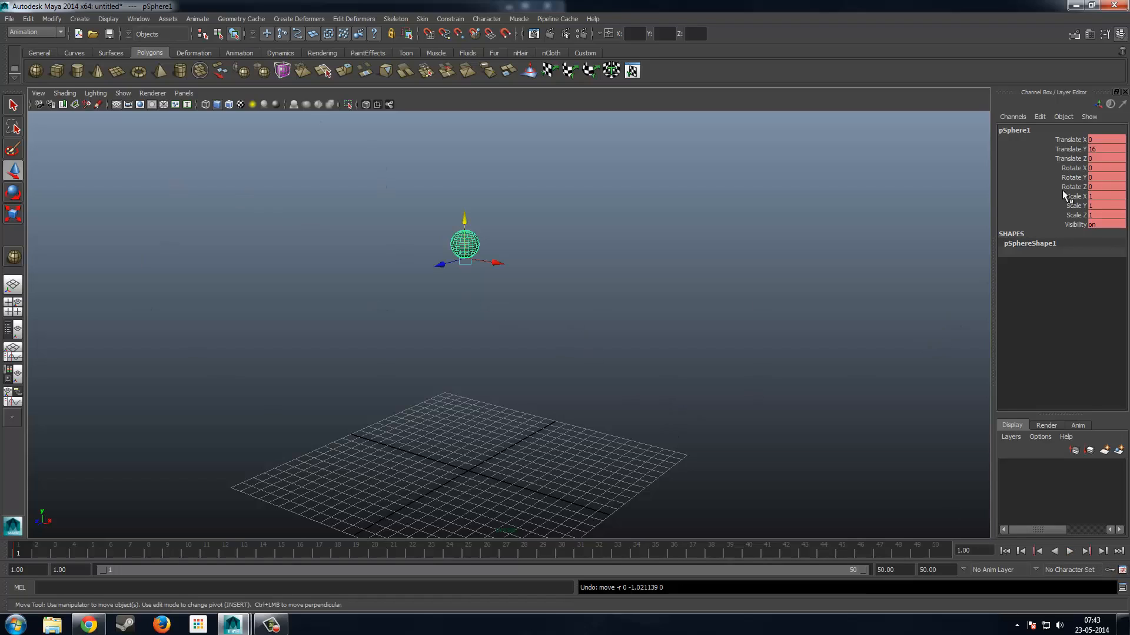
{"action": "key", "text": "ctrl+z"}
{"action": "left_click_drag", "start_coordinate": [1062, 140], "coordinate": [1069, 225]}
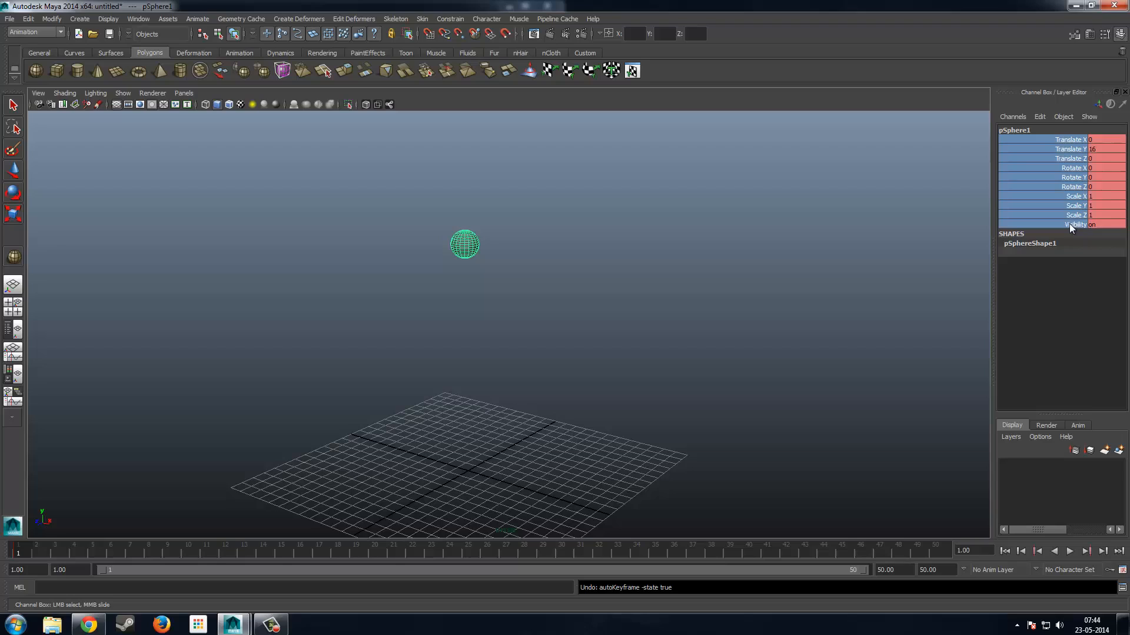
{"action": "right_click", "coordinate": [1068, 150]}
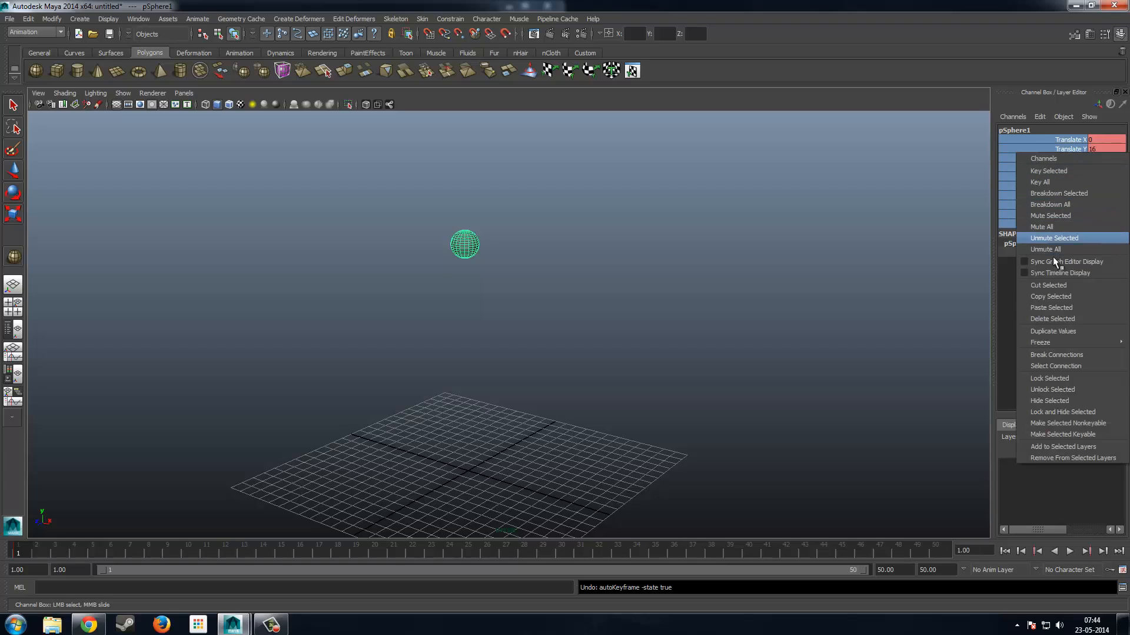
{"action": "left_click", "coordinate": [1090, 189]}
{"action": "right_click", "coordinate": [1061, 184]}
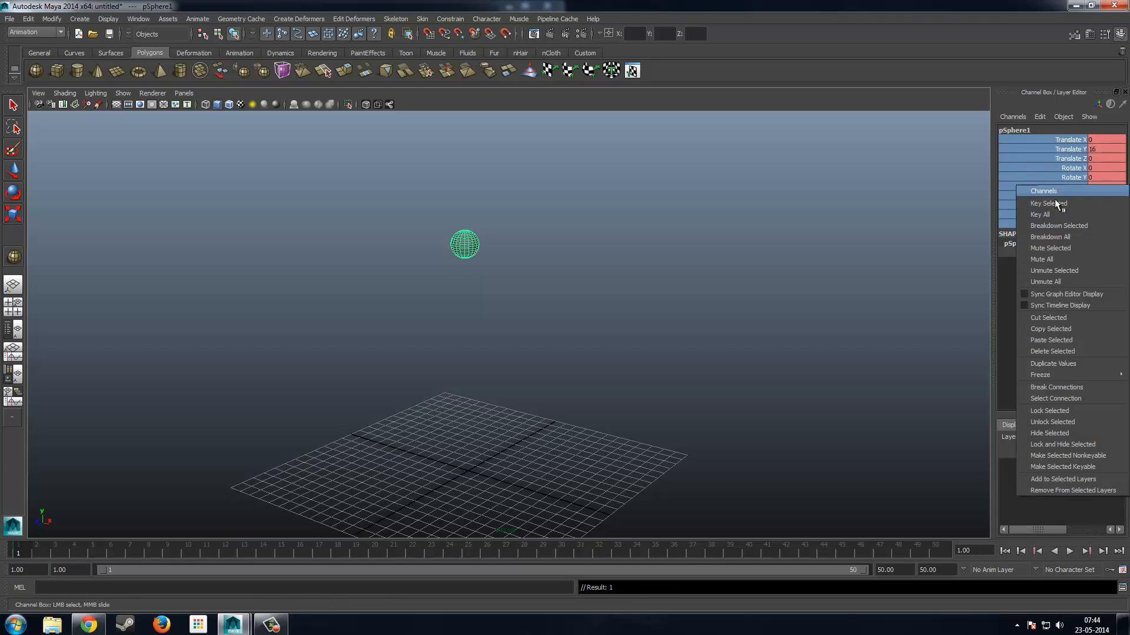
{"action": "left_click", "coordinate": [1046, 228]}
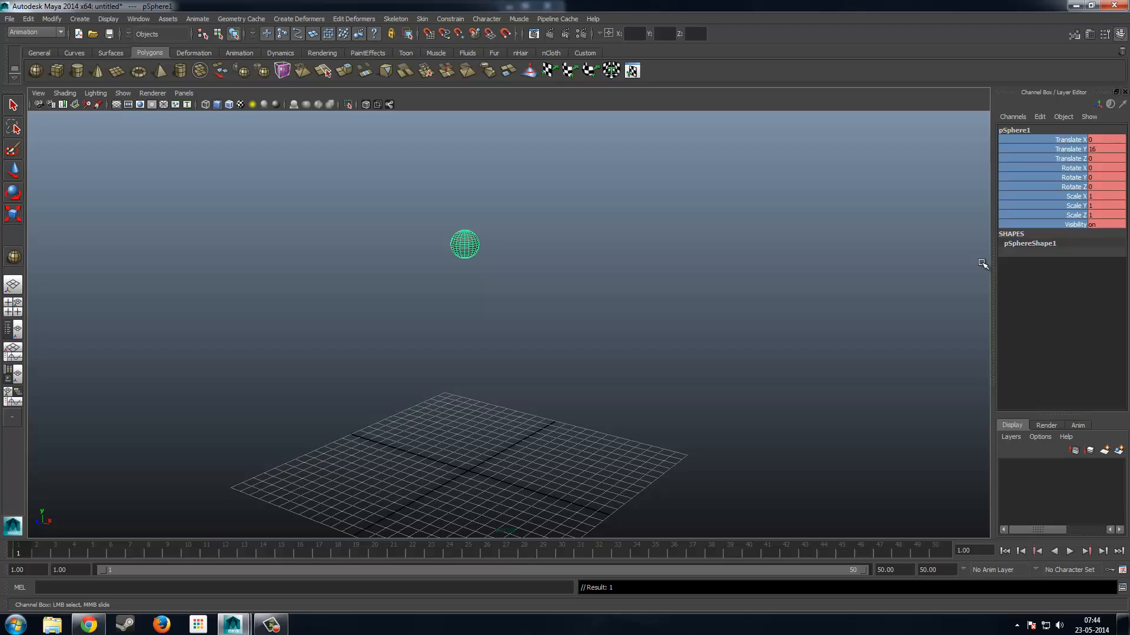
{"action": "right_click", "coordinate": [1055, 154]}
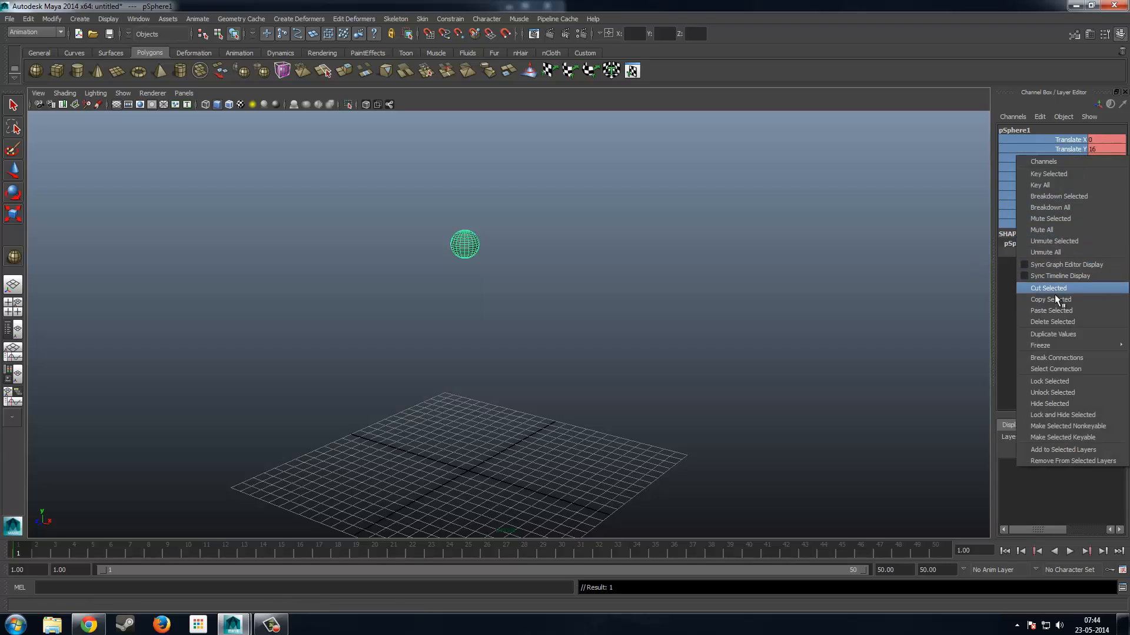
{"action": "left_click", "coordinate": [1069, 392]}
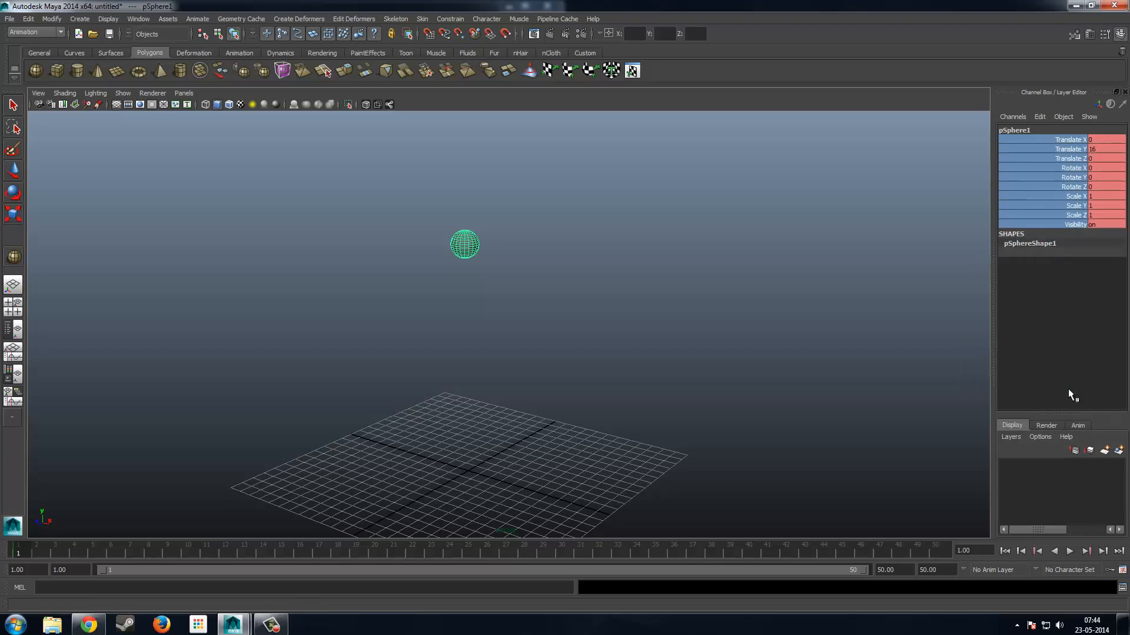
{"action": "right_click", "coordinate": [1076, 223]}
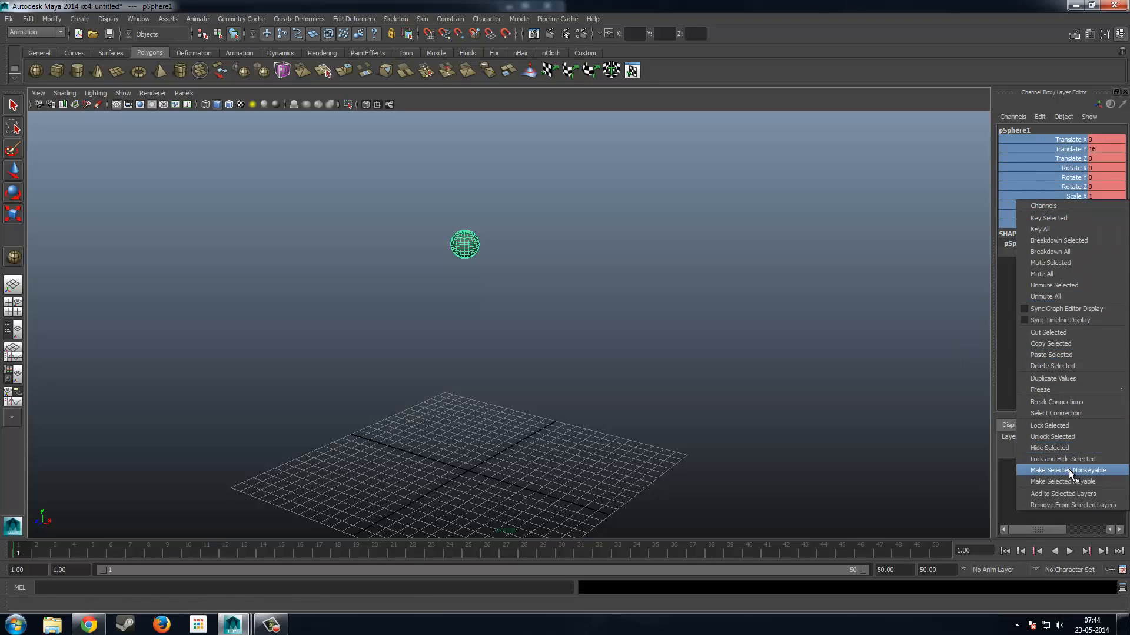
{"action": "left_click", "coordinate": [1087, 400]}
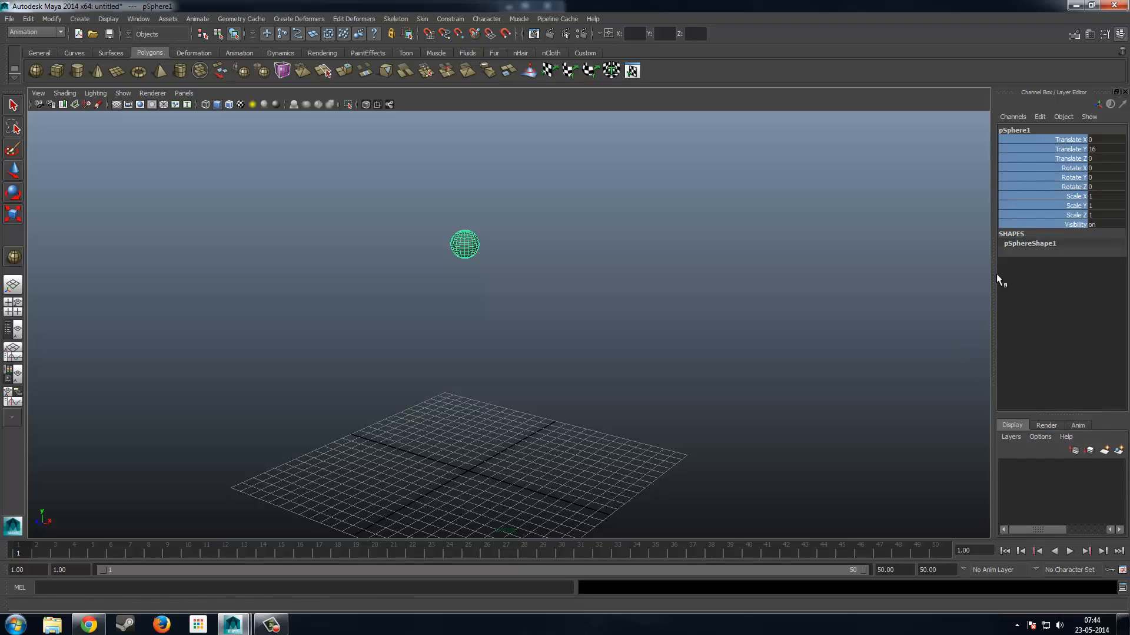
Reselect the sphere in the viewport with the Move tool active.
{"action": "left_click", "coordinate": [858, 226]}
{"action": "left_click", "coordinate": [471, 238]}
{"action": "key", "text": "w"}
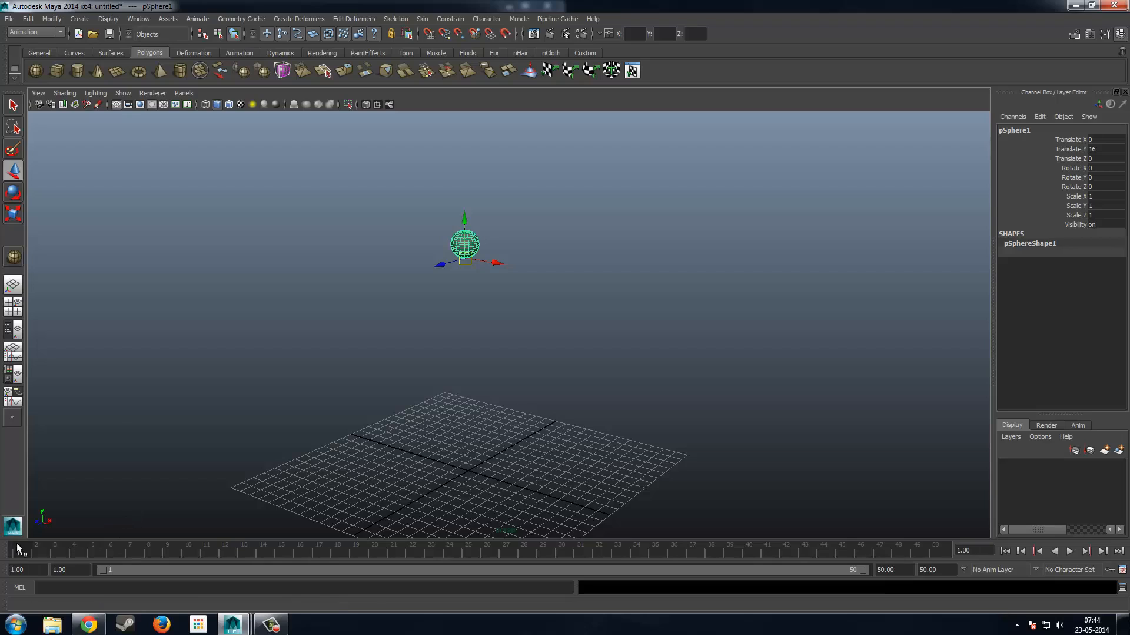
Review the Time Slider playback settings, choose Linear as the default in tangent in the Animation preferences, and save the preferences.
{"action": "left_click", "coordinate": [1123, 571]}
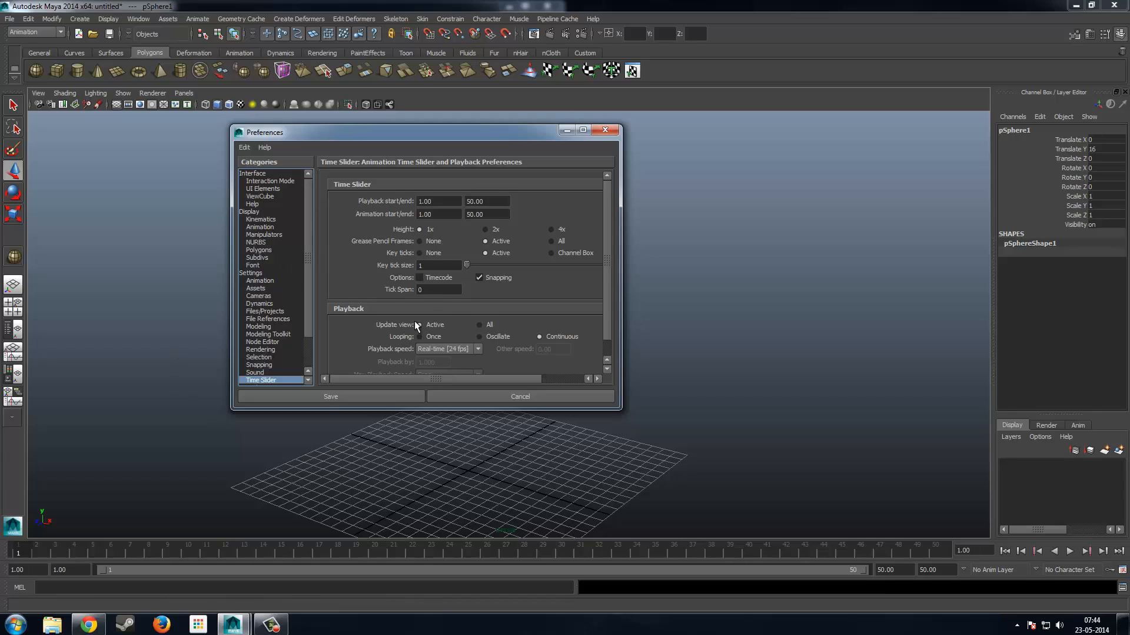
{"action": "scroll", "coordinate": [430, 329], "scroll_direction": "down", "scroll_amount": 1}
{"action": "left_click", "coordinate": [471, 331]}
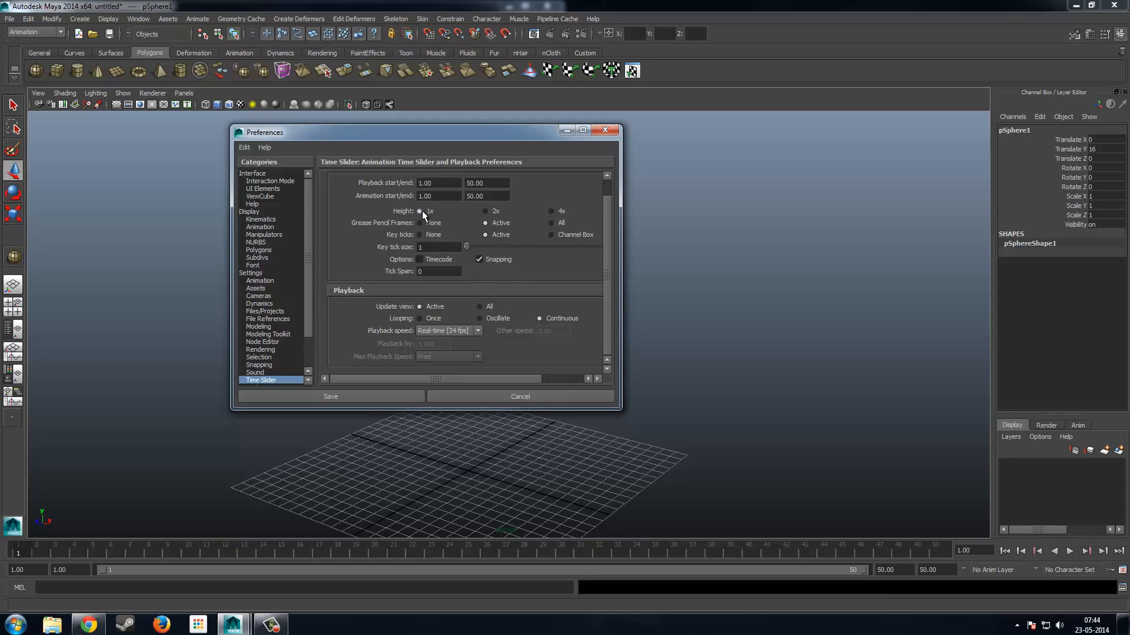
{"action": "left_click", "coordinate": [260, 280]}
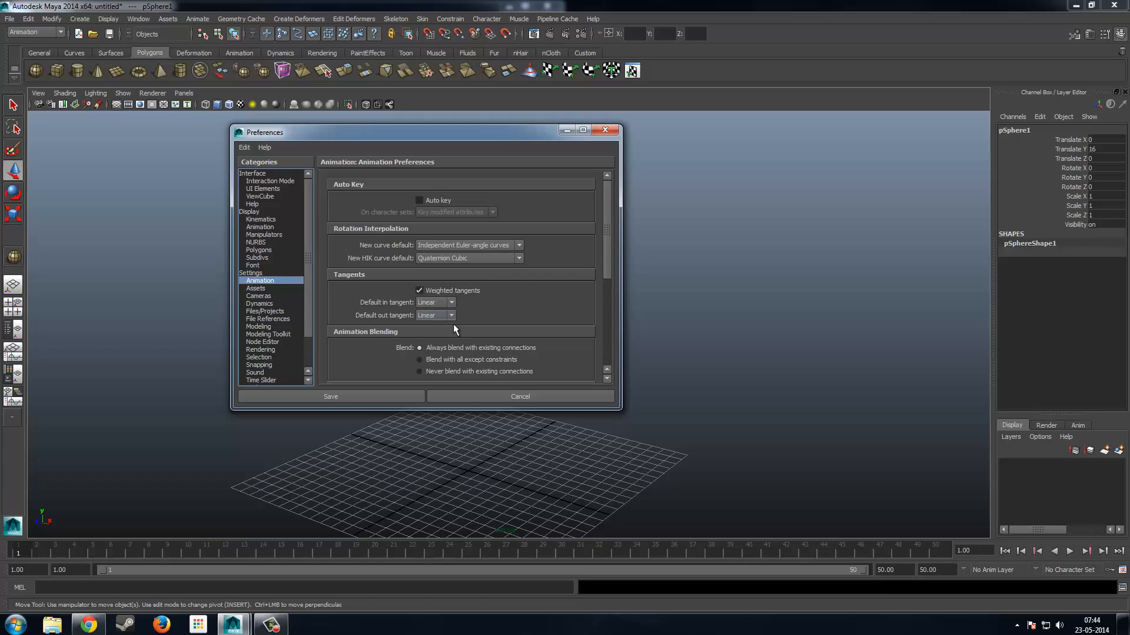
{"action": "left_click", "coordinate": [451, 302]}
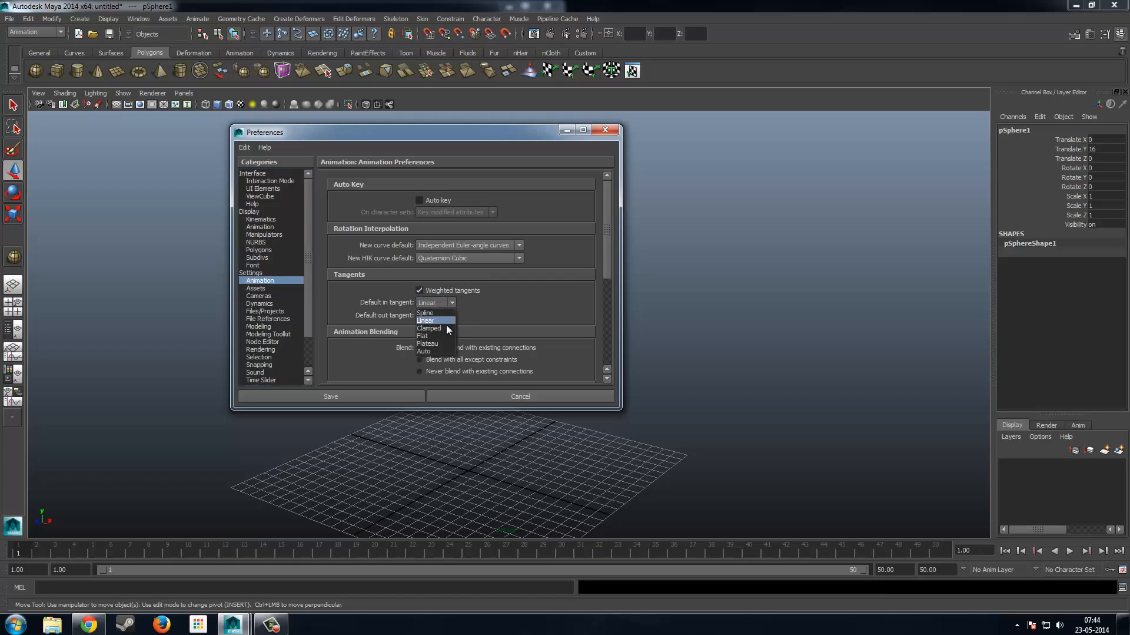
{"action": "left_click", "coordinate": [444, 316]}
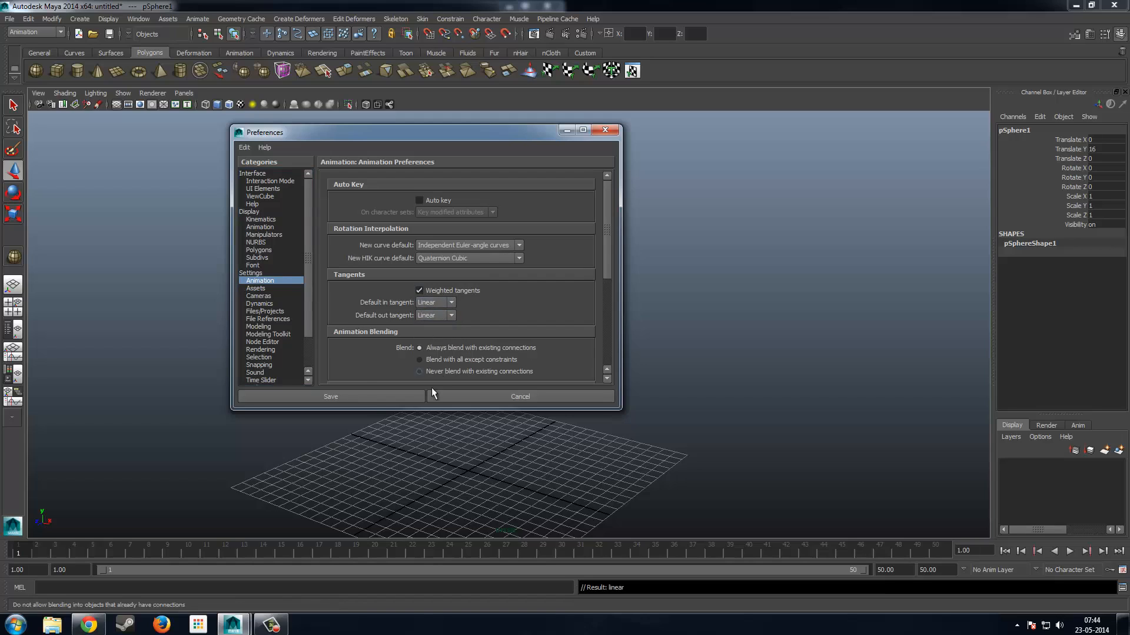
{"action": "left_click", "coordinate": [369, 395]}
Set a keyframe on all of the sphere's channels at frame 1.
{"action": "right_click_drag", "start_coordinate": [501, 317], "coordinate": [484, 333], "text": "alt"}
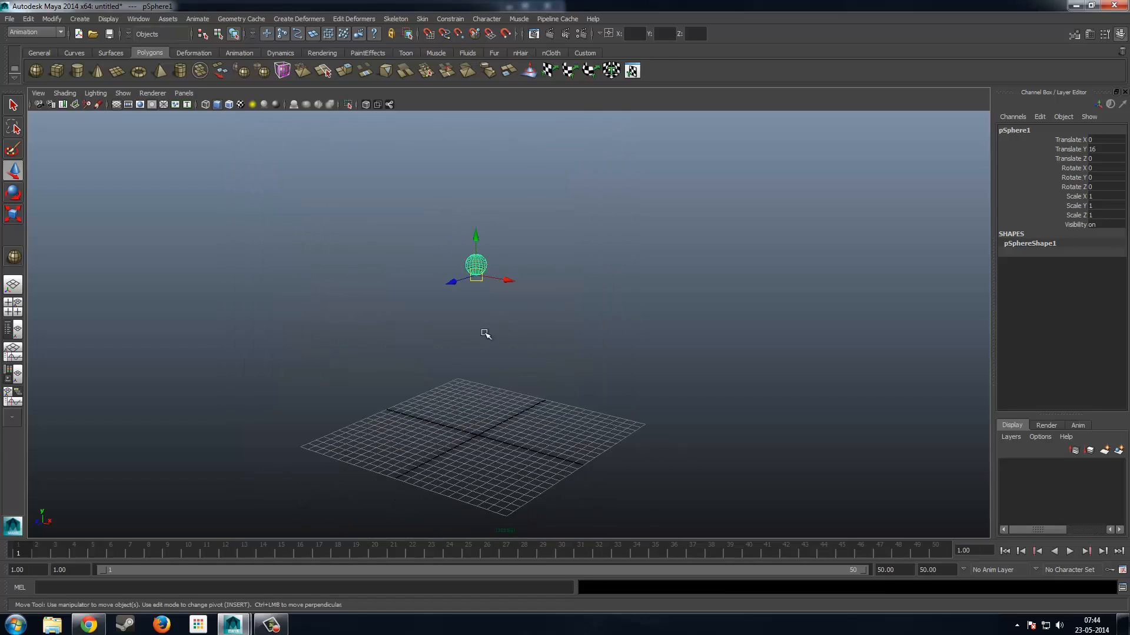
{"action": "left_click_drag", "start_coordinate": [484, 333], "coordinate": [497, 338], "text": "alt"}
{"action": "middle_click_drag", "start_coordinate": [516, 320], "coordinate": [521, 352], "text": "alt"}
{"action": "right_click_drag", "start_coordinate": [521, 352], "coordinate": [495, 391], "text": "alt"}
{"action": "left_click_drag", "start_coordinate": [495, 391], "coordinate": [505, 380], "text": "alt"}
{"action": "middle_click_drag", "start_coordinate": [504, 324], "coordinate": [519, 253], "text": "alt"}
{"action": "right_click_drag", "start_coordinate": [501, 306], "coordinate": [512, 328], "text": "alt"}
{"action": "left_click_drag", "start_coordinate": [513, 328], "coordinate": [519, 317], "text": "alt"}
{"action": "middle_click_drag", "start_coordinate": [519, 310], "coordinate": [525, 350], "text": "alt"}
{"action": "right_click_drag", "start_coordinate": [525, 350], "coordinate": [525, 368], "text": "alt"}
{"action": "left_click_drag", "start_coordinate": [525, 368], "coordinate": [538, 361], "text": "alt"}
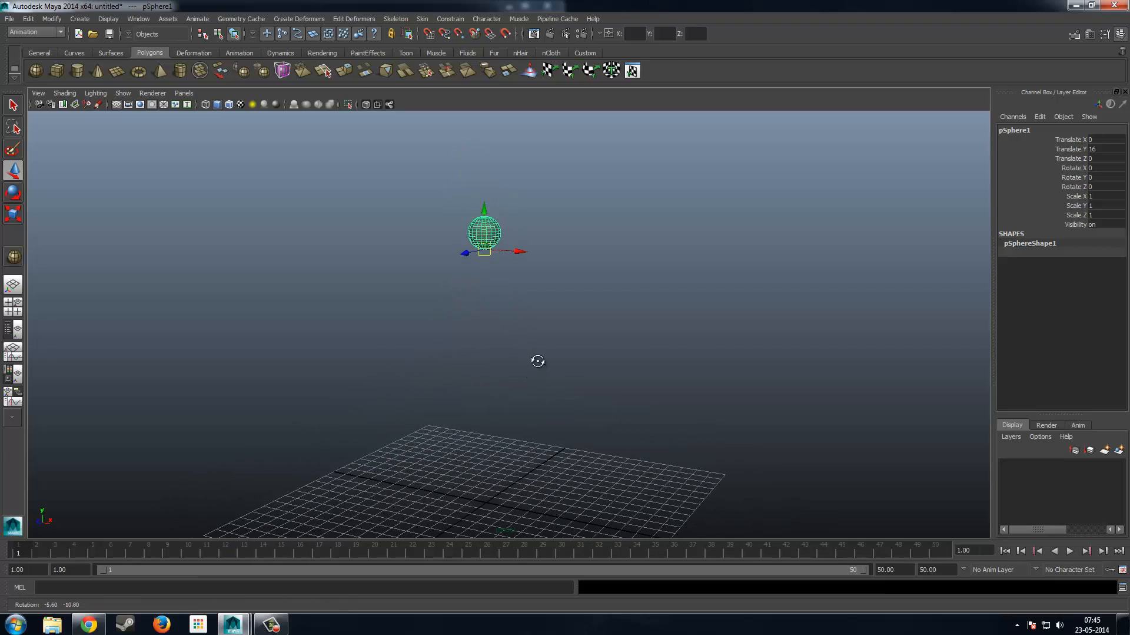
{"action": "key", "text": "s"}
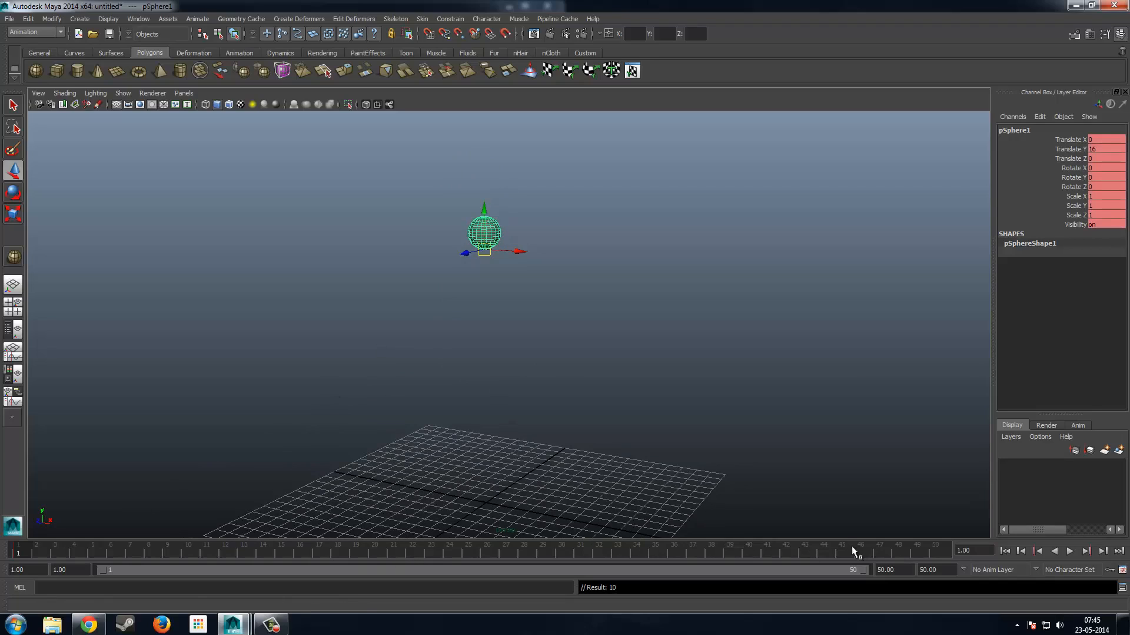
Turn on automatic keyframing and key the sphere's Translate Y at 0 on frame 10.
{"action": "left_click", "coordinate": [1110, 569]}
{"action": "left_click", "coordinate": [184, 552]}
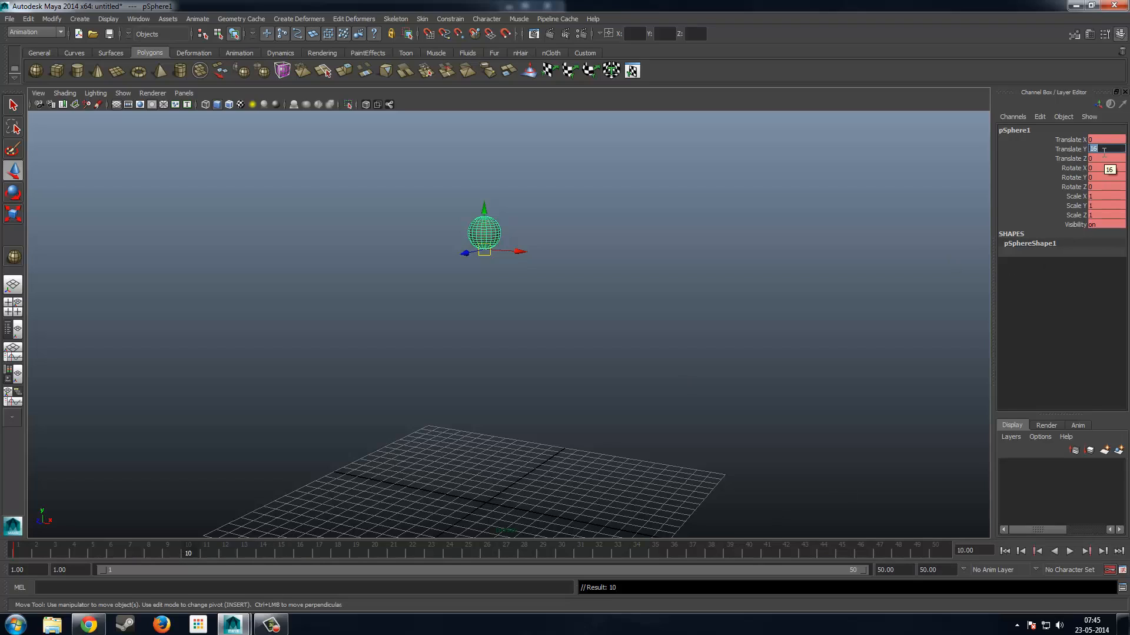
{"action": "key", "text": "Return"}
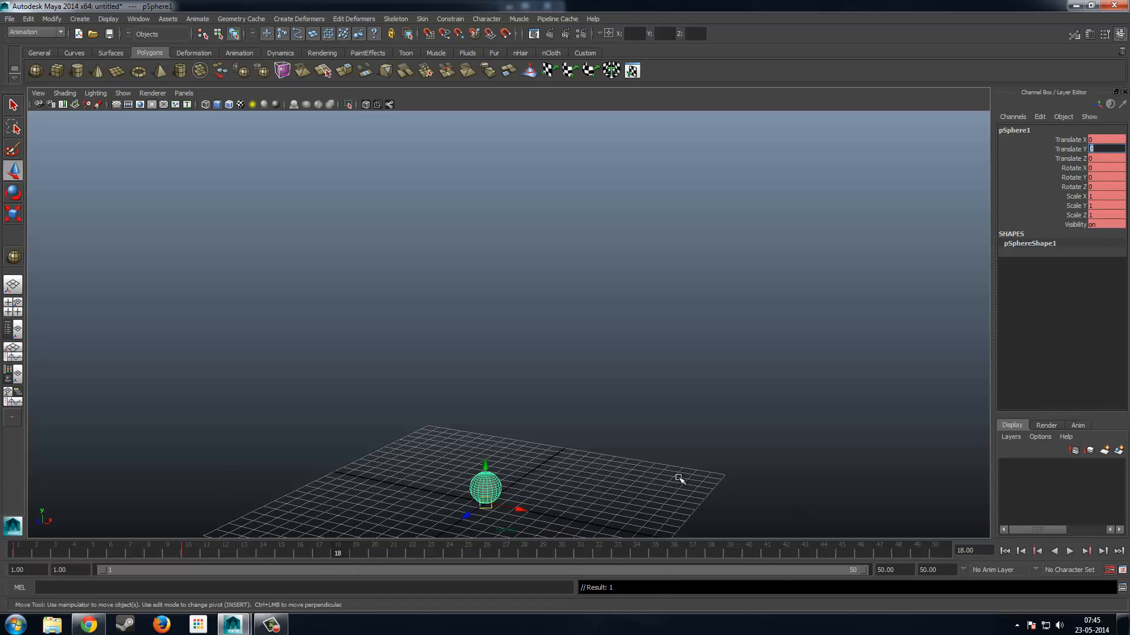
Key the sphere's Translate Y at 12 on frame 18.
{"action": "scroll", "coordinate": [680, 479], "scroll_direction": "down", "scroll_amount": 3}
{"action": "left_click_drag", "start_coordinate": [596, 460], "coordinate": [599, 441], "text": "alt"}
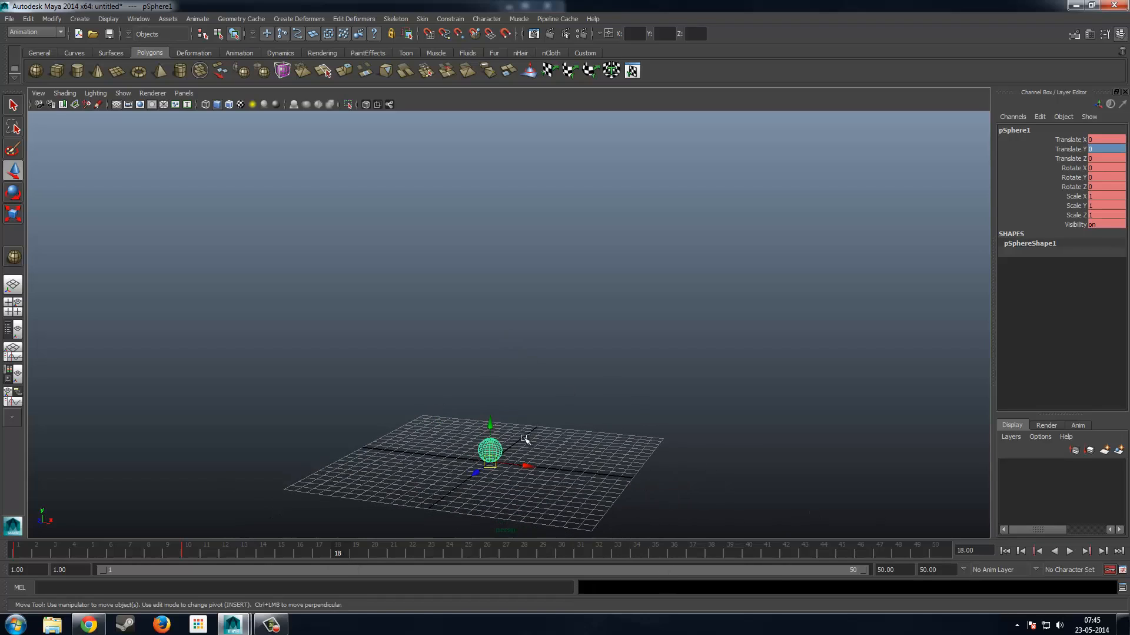
{"action": "left_click_drag", "start_coordinate": [515, 383], "coordinate": [520, 394], "text": "alt"}
{"action": "scroll", "coordinate": [523, 396], "scroll_direction": "up", "scroll_amount": 3}
{"action": "middle_click_drag", "start_coordinate": [522, 396], "coordinate": [528, 369], "text": "alt"}
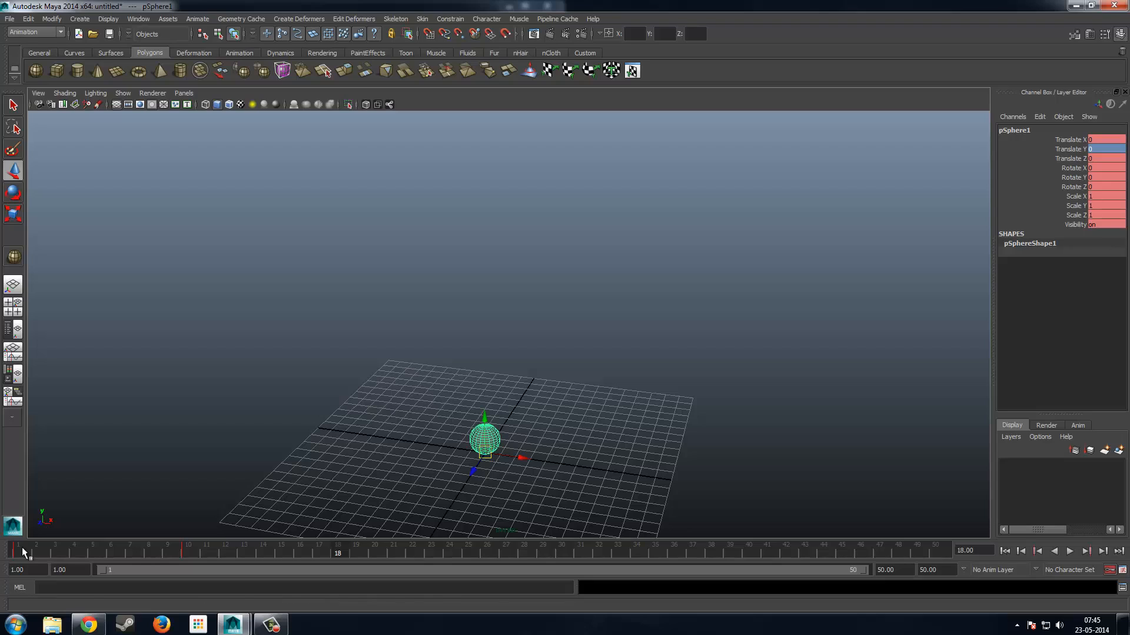
{"action": "left_click", "coordinate": [1100, 148]}
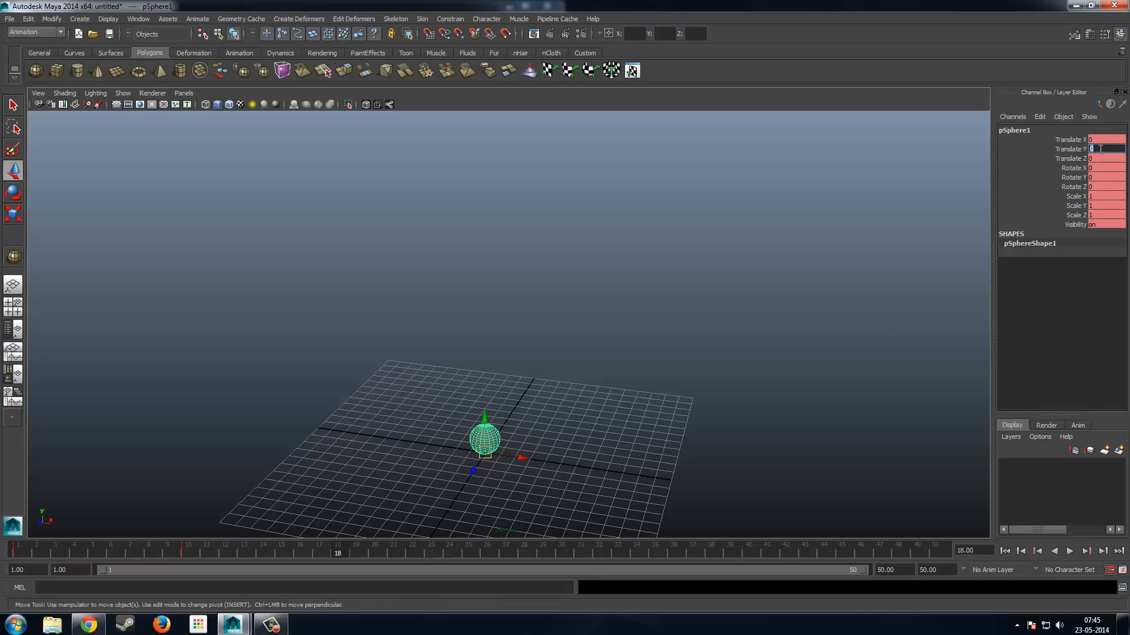
{"action": "type", "text": "12"}
{"action": "key", "text": "Return"}
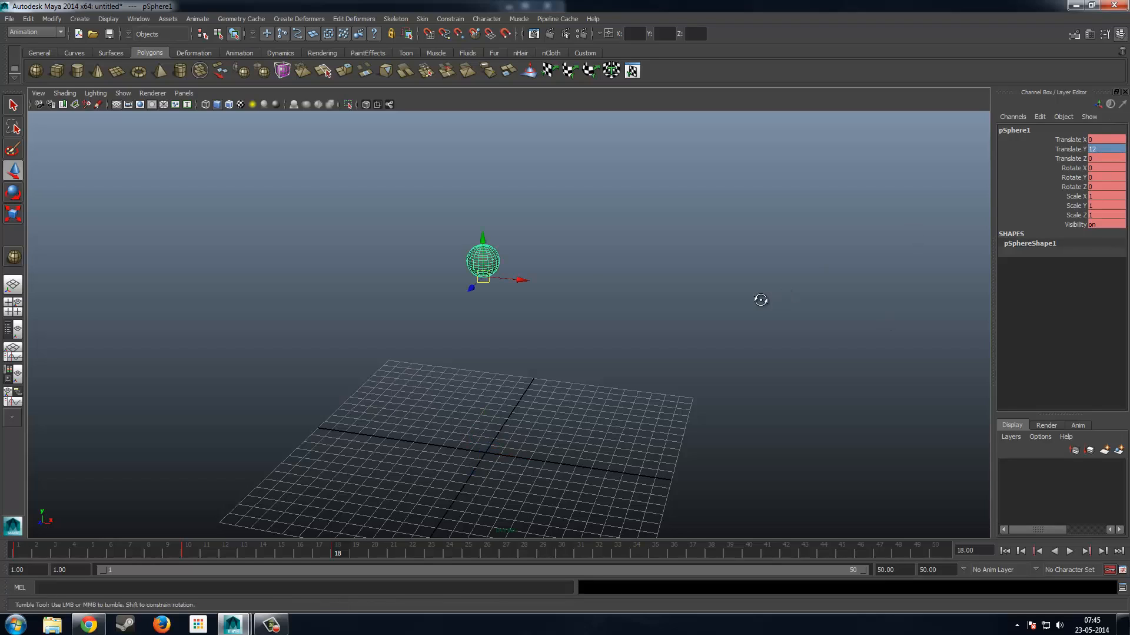
Play back the first bounce and key the sphere's Translate Y at 0 on frame 26.
{"action": "key", "text": "alt+v"}
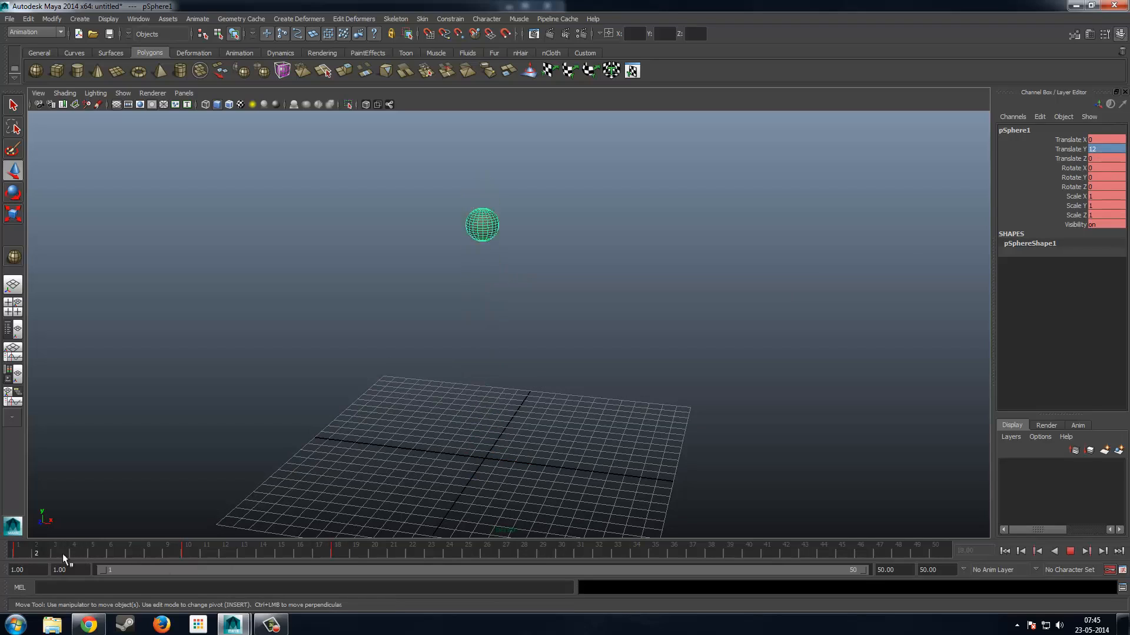
{"action": "left_click", "coordinate": [341, 553]}
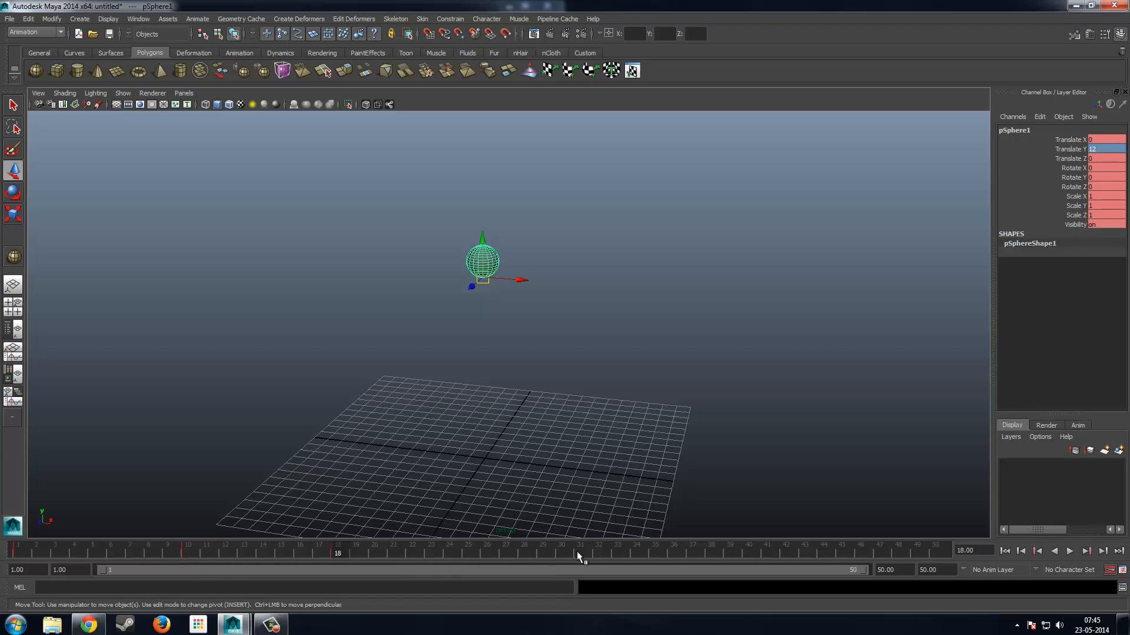
{"action": "left_click", "coordinate": [492, 550]}
{"action": "double_click", "coordinate": [1110, 148]}
{"action": "type", "text": "0"}
{"action": "key", "text": "Return"}
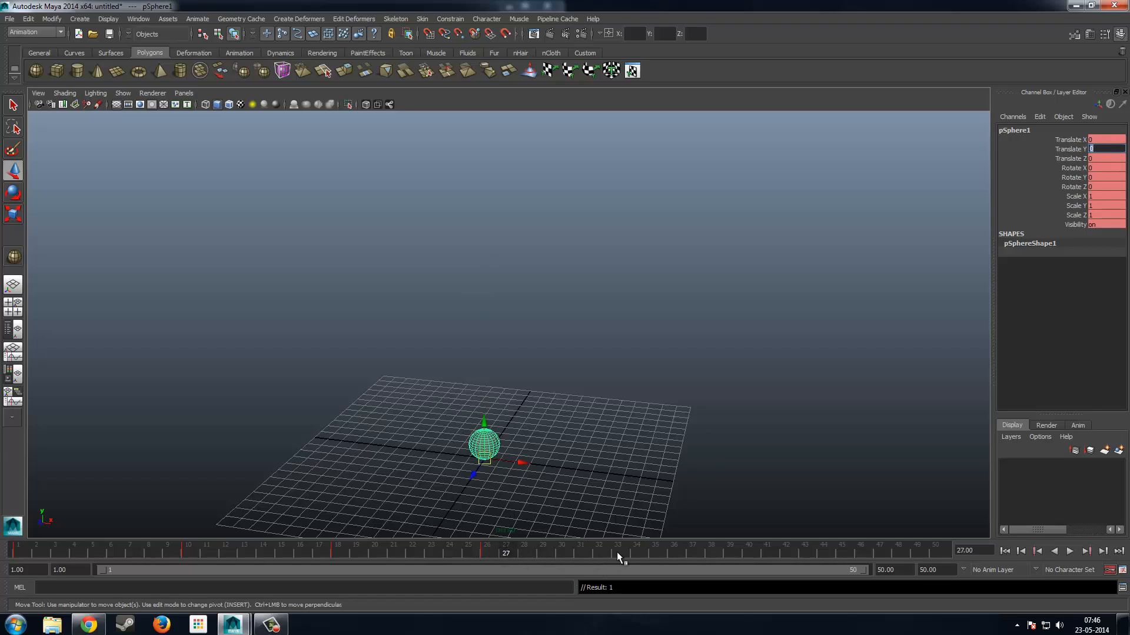
Key the sphere's Translate Y at 10 on frame 32 and at 0 on frame 38.
{"action": "left_click", "coordinate": [600, 549]}
{"action": "type", "text": "10"}
{"action": "key", "text": "Return"}
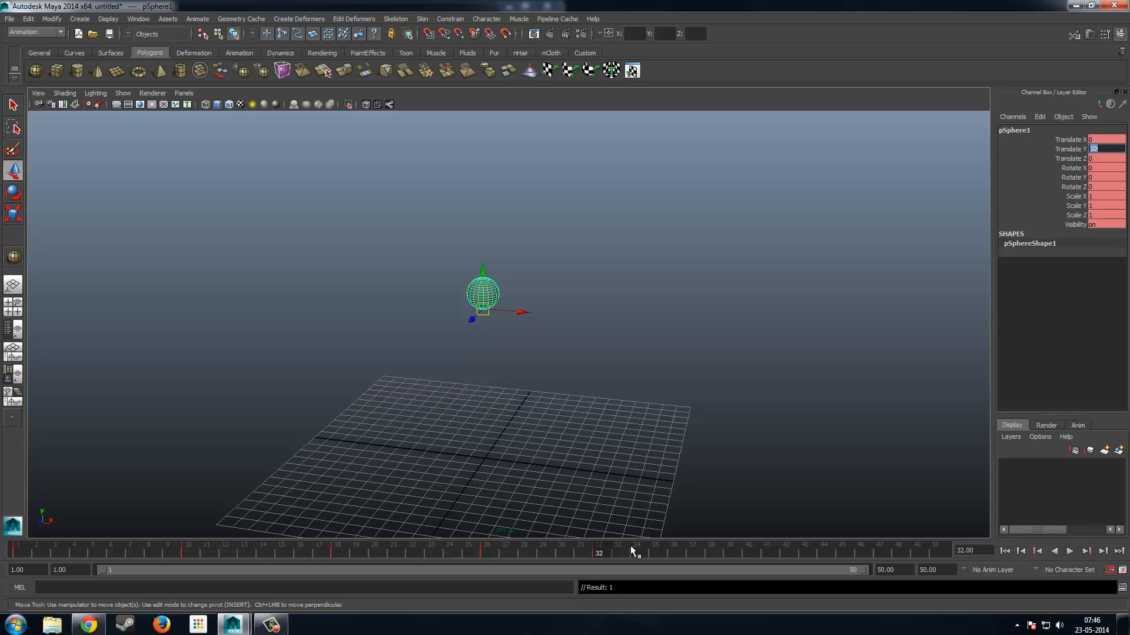
{"action": "left_click", "coordinate": [717, 554]}
{"action": "type", "text": "0"}
{"action": "key", "text": "Return"}
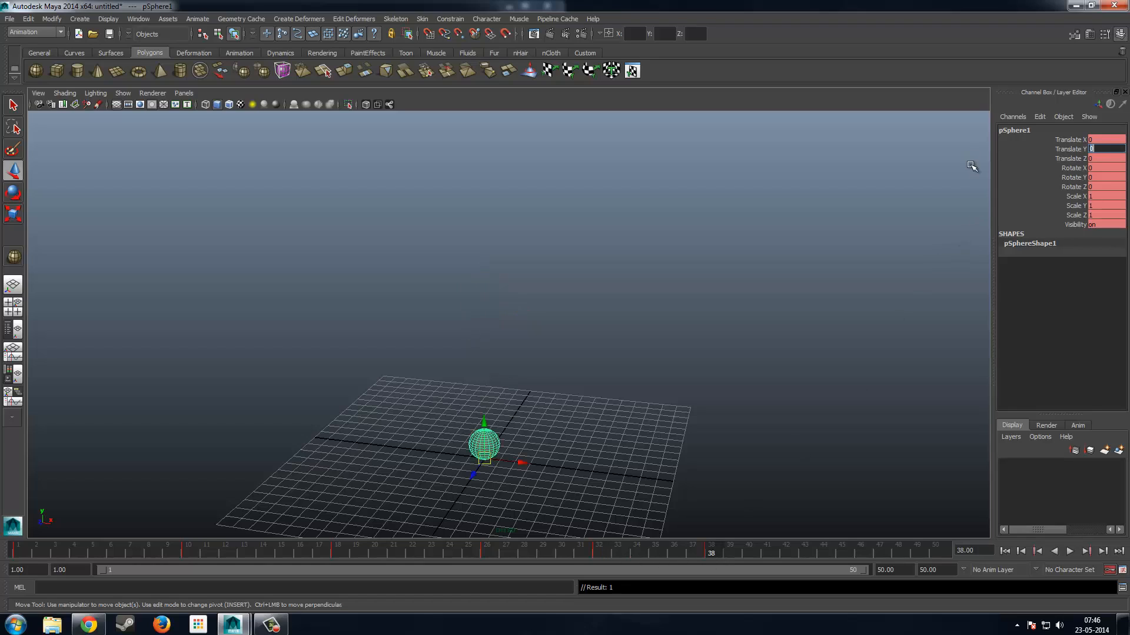
Play back the bounces and check the sphere's height around frames 32 to 42.
{"action": "key", "text": "alt+v"}
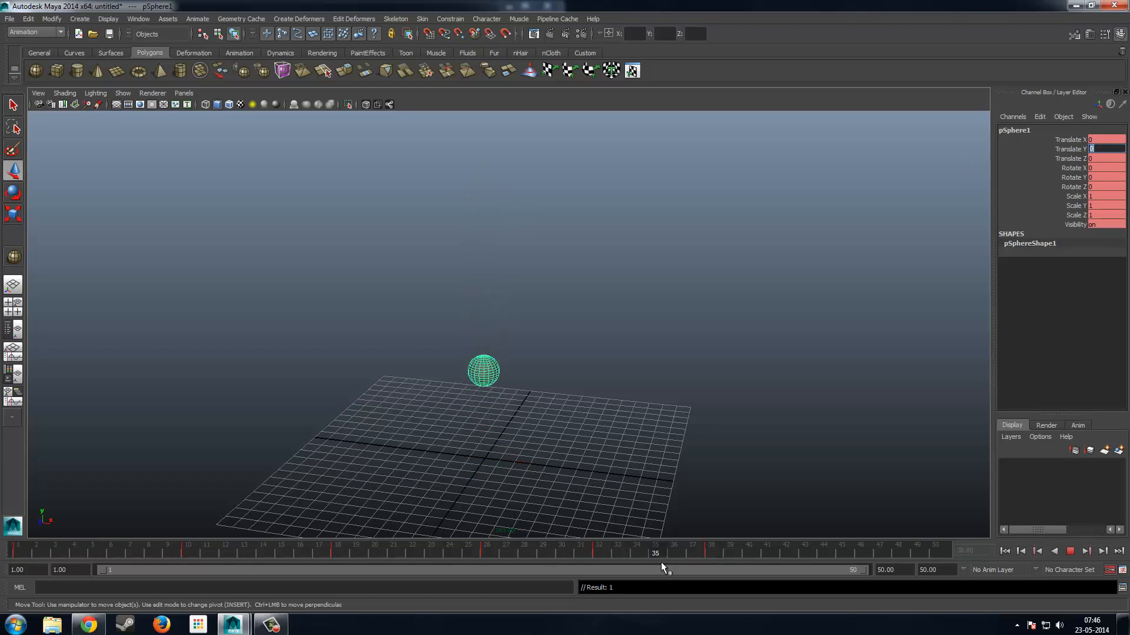
{"action": "left_click", "coordinate": [713, 551]}
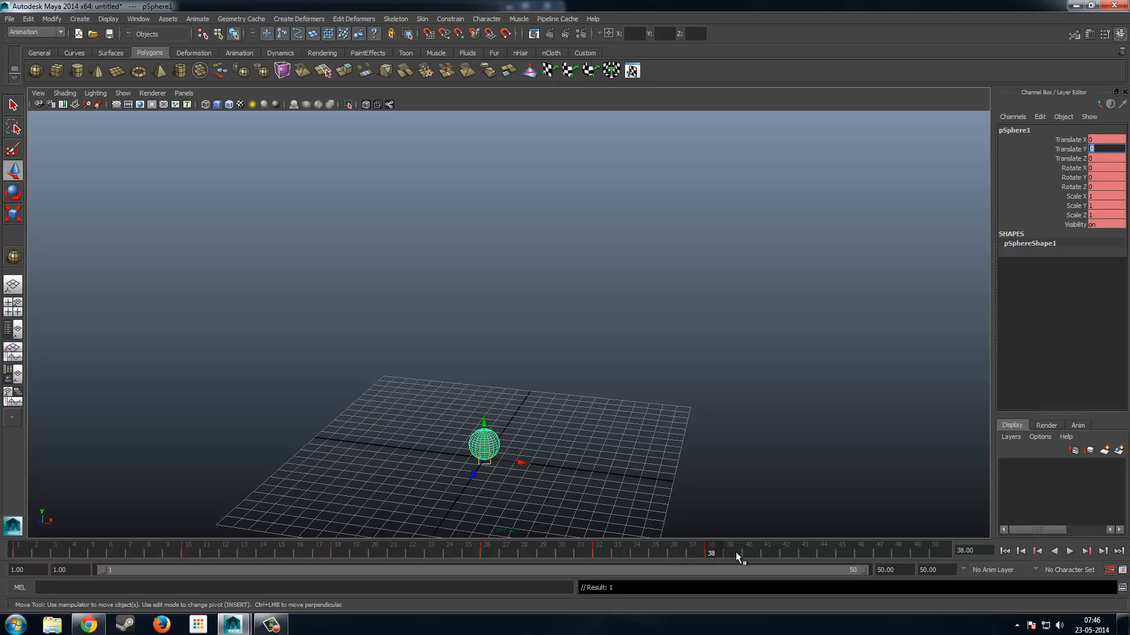
{"action": "left_click_drag", "start_coordinate": [736, 551], "coordinate": [787, 553]}
{"action": "left_click", "coordinate": [600, 552]}
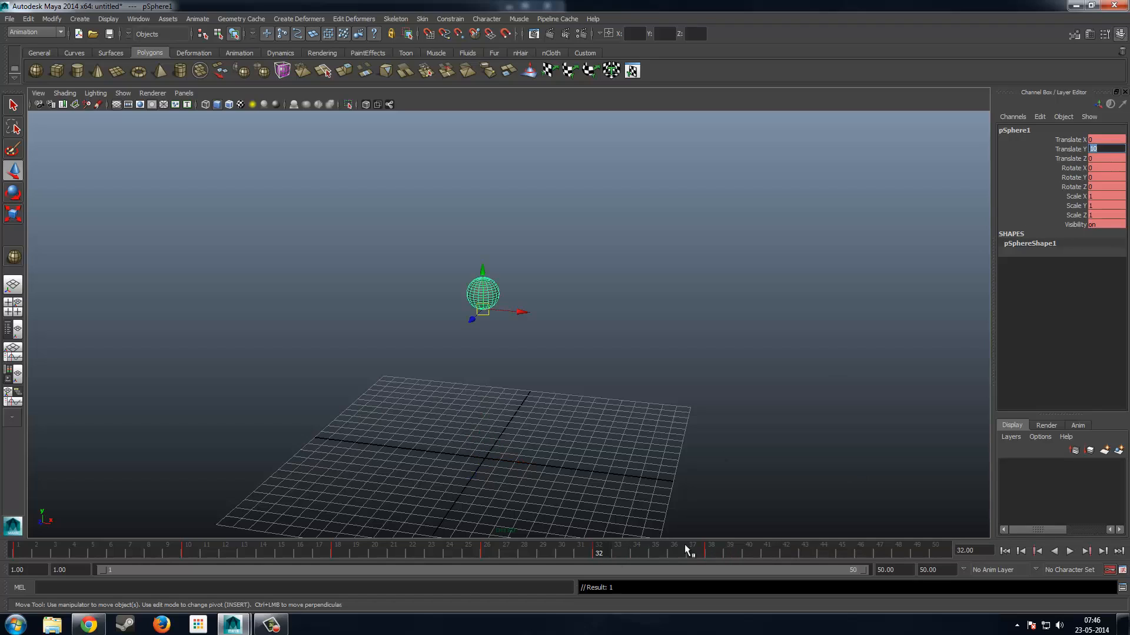
Key the sphere's Translate Y at 6 on frame 42 and at 0 on frame 46.
{"action": "left_click", "coordinate": [787, 552]}
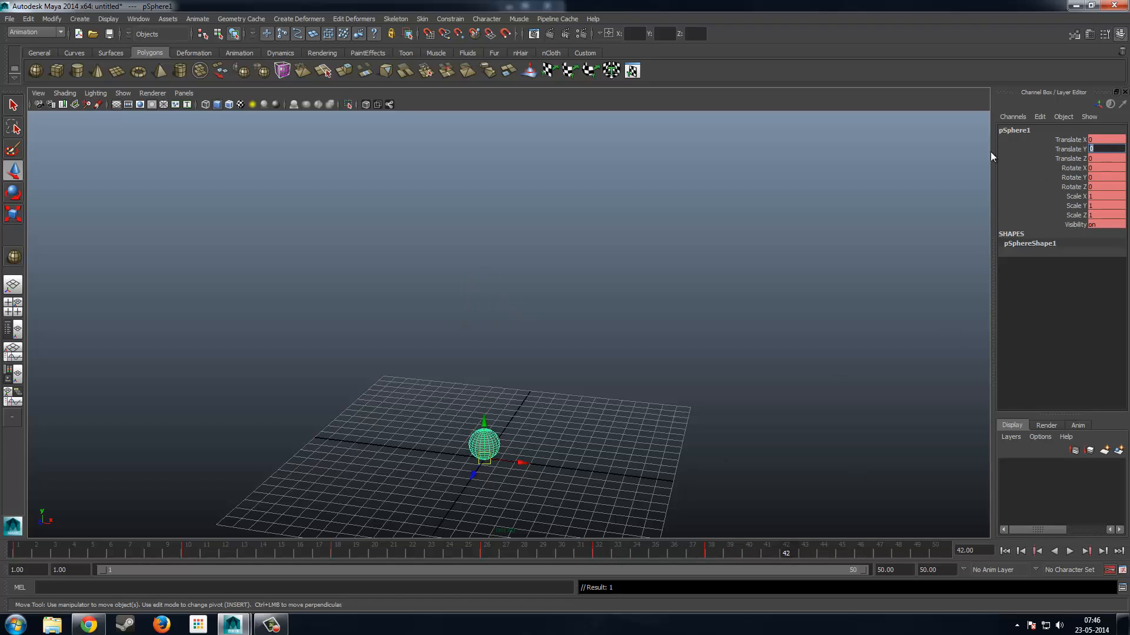
{"action": "key", "text": "Return"}
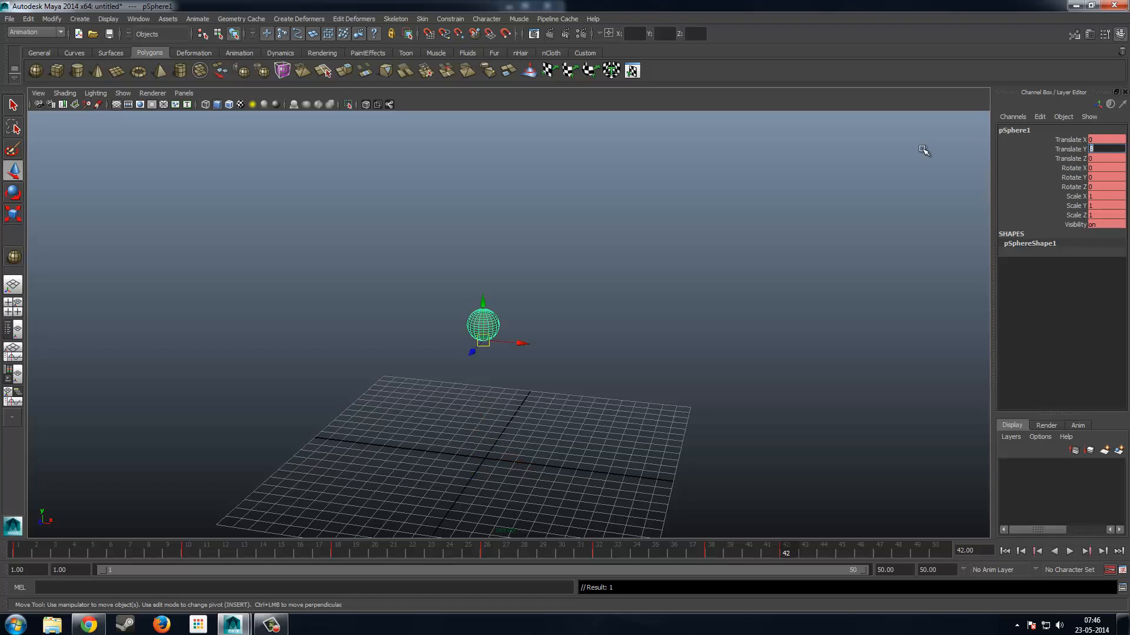
{"action": "type", "text": "6"}
{"action": "key", "text": "Return"}
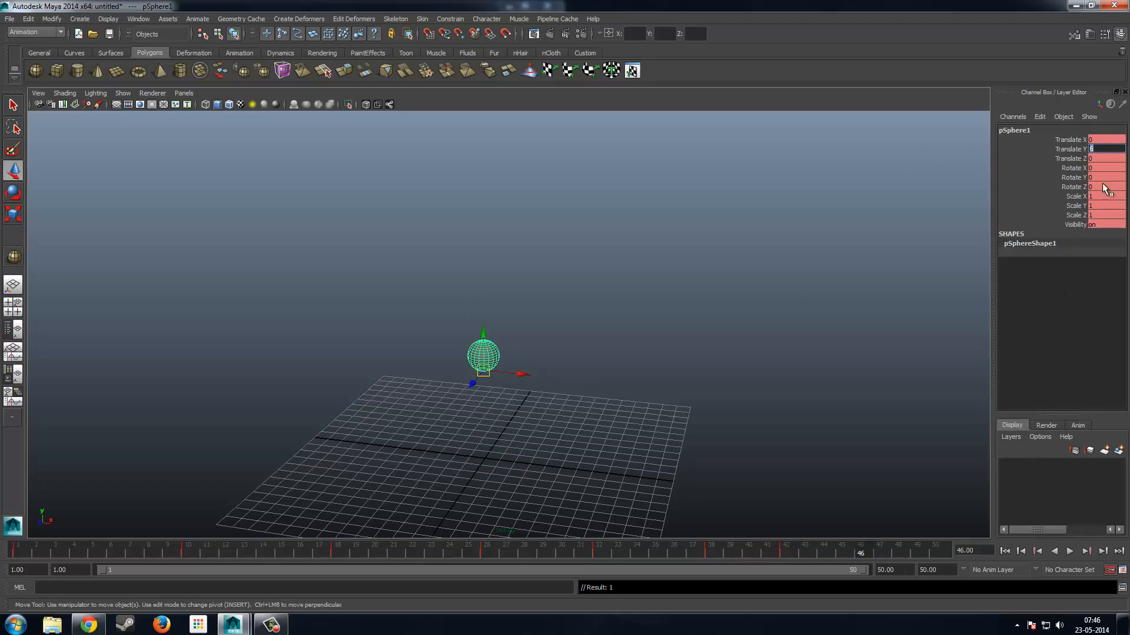
{"action": "type", "text": "0"}
{"action": "key", "text": "Return"}
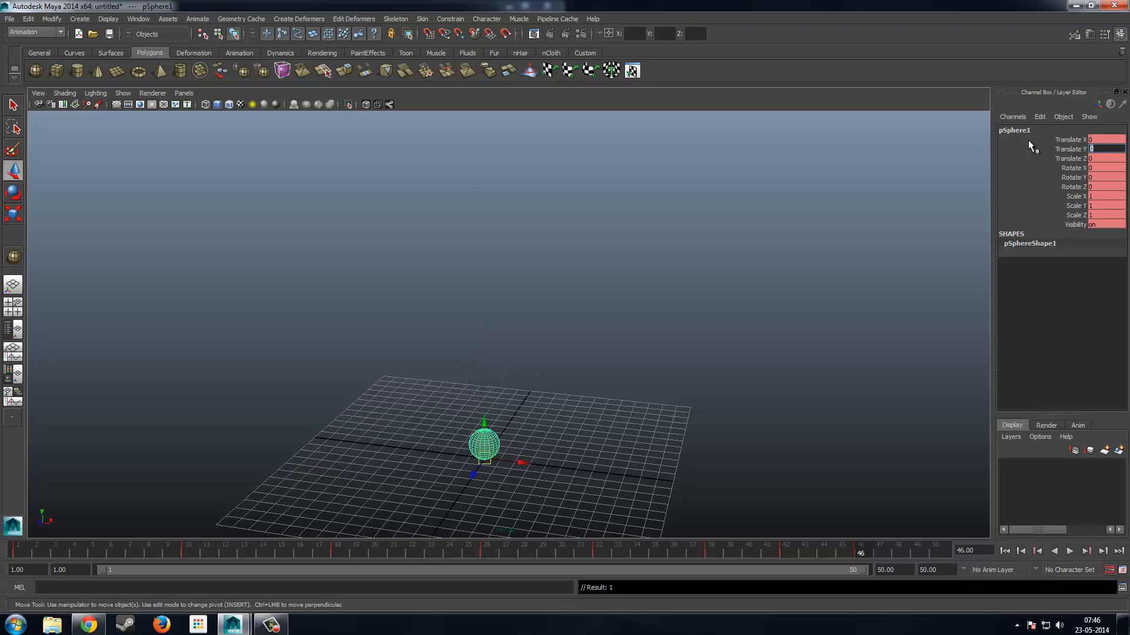
Set the end of the playback range to frame 24.
{"action": "left_click", "coordinate": [886, 570]}
{"action": "type", "text": "24"}
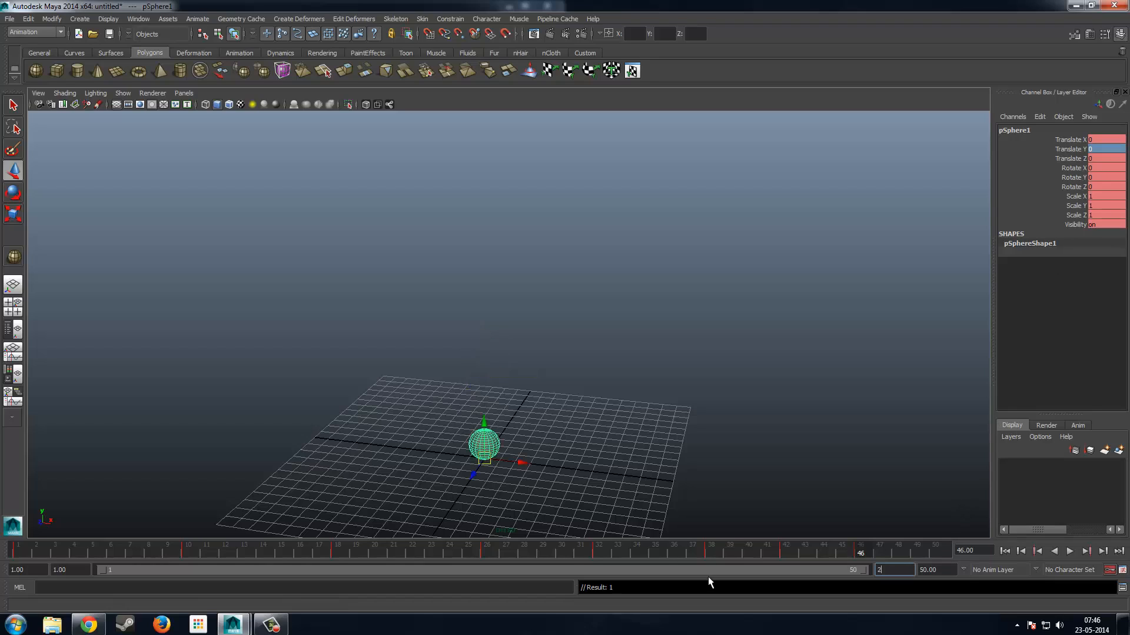
{"action": "key", "text": "Return"}
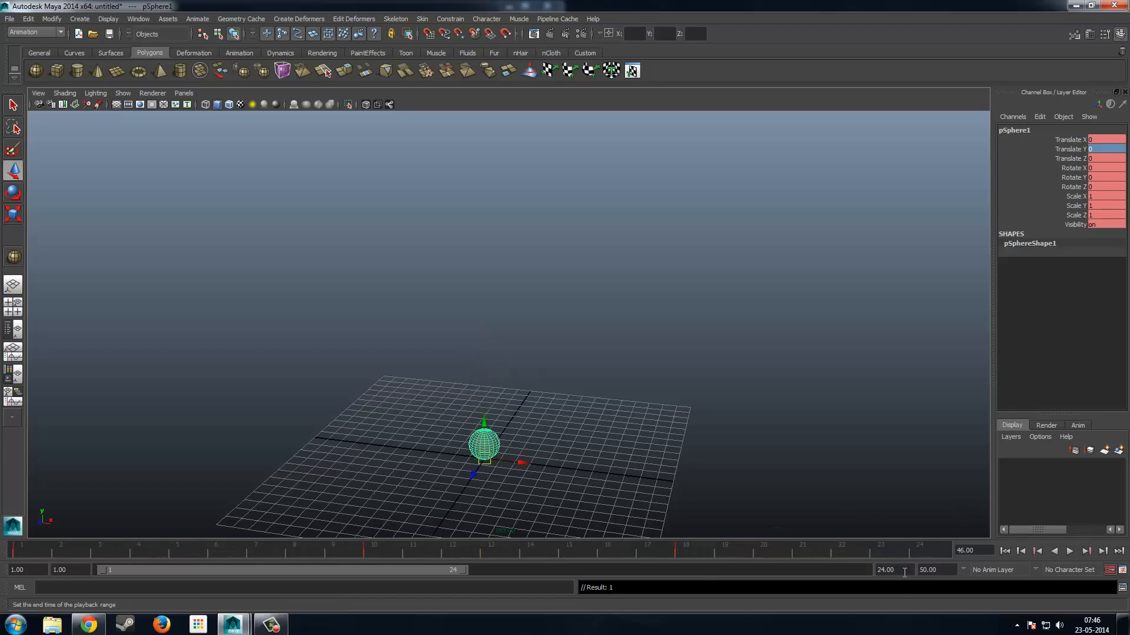
Set both the animation end and the playback range's end to frame 60.
{"action": "key", "text": "Tab"}
{"action": "type", "text": "46.0"}
{"action": "key", "text": "Return"}
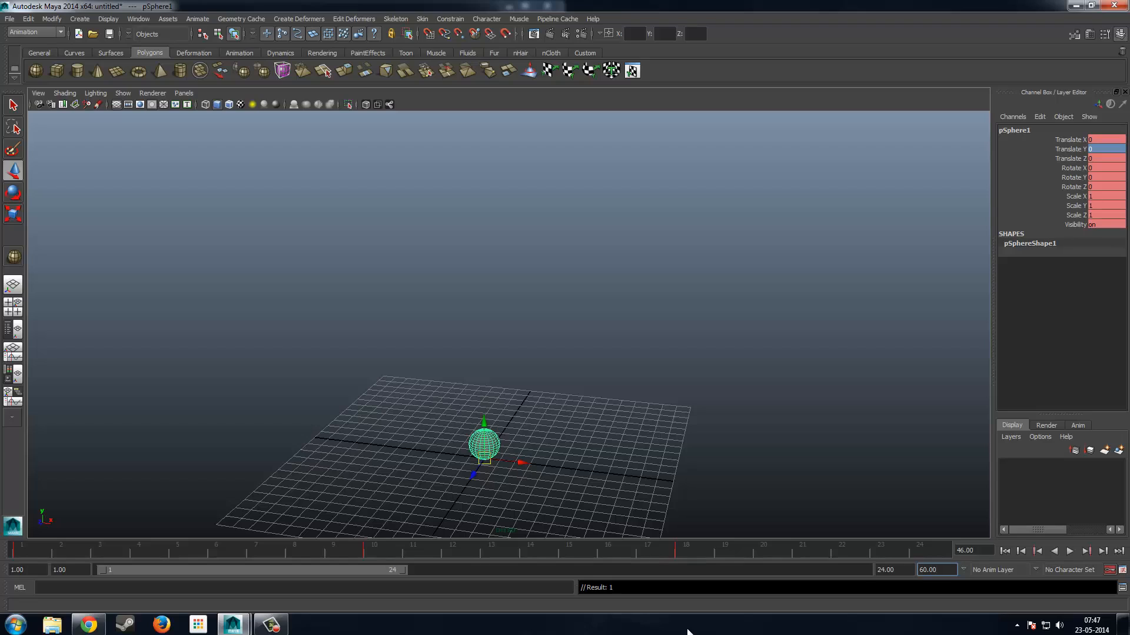
{"action": "left_click", "coordinate": [896, 569]}
{"action": "type", "text": "60"}
{"action": "key", "text": "Return"}
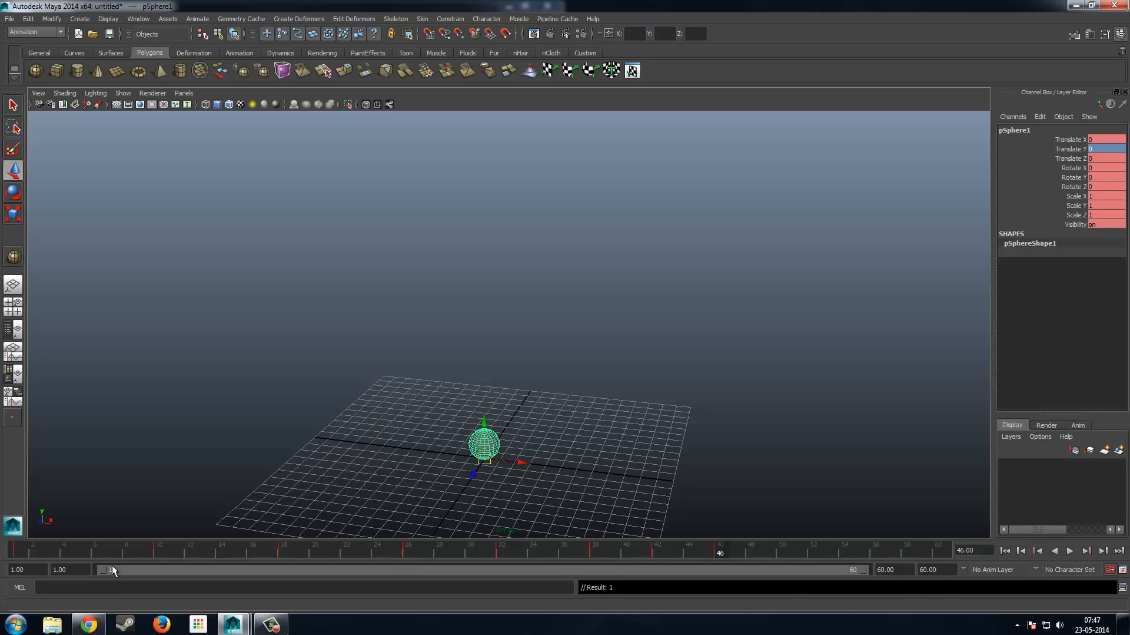
Start the playback range at frame 15 and key the sphere's Translate Y at 2 on frame 49.
{"action": "left_click_drag", "start_coordinate": [102, 568], "coordinate": [291, 584]}
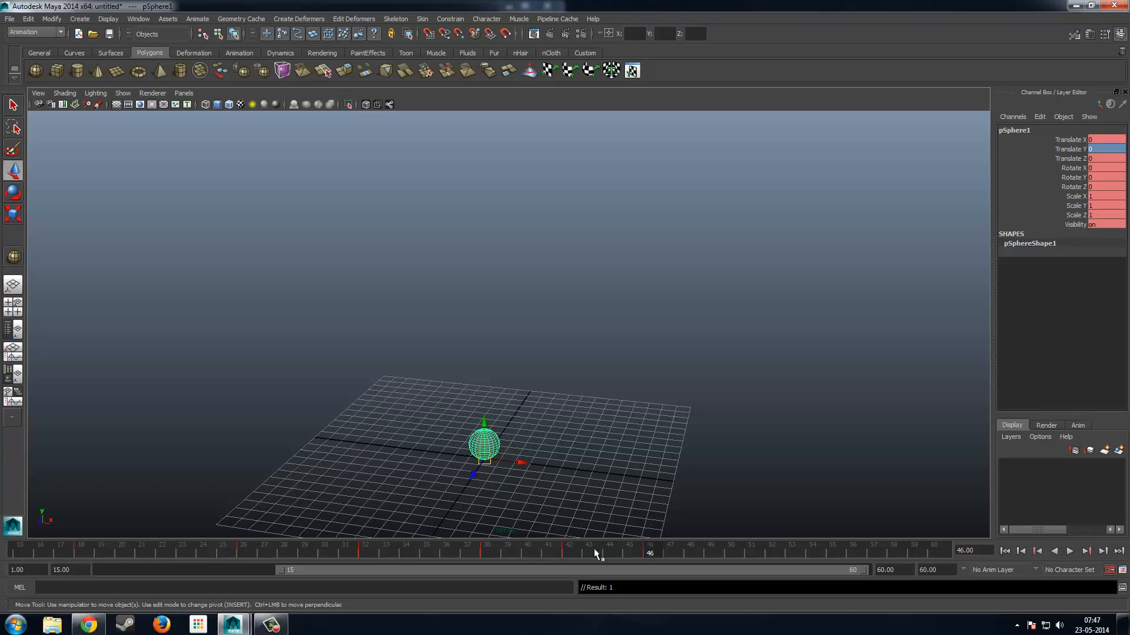
{"action": "left_click", "coordinate": [711, 549]}
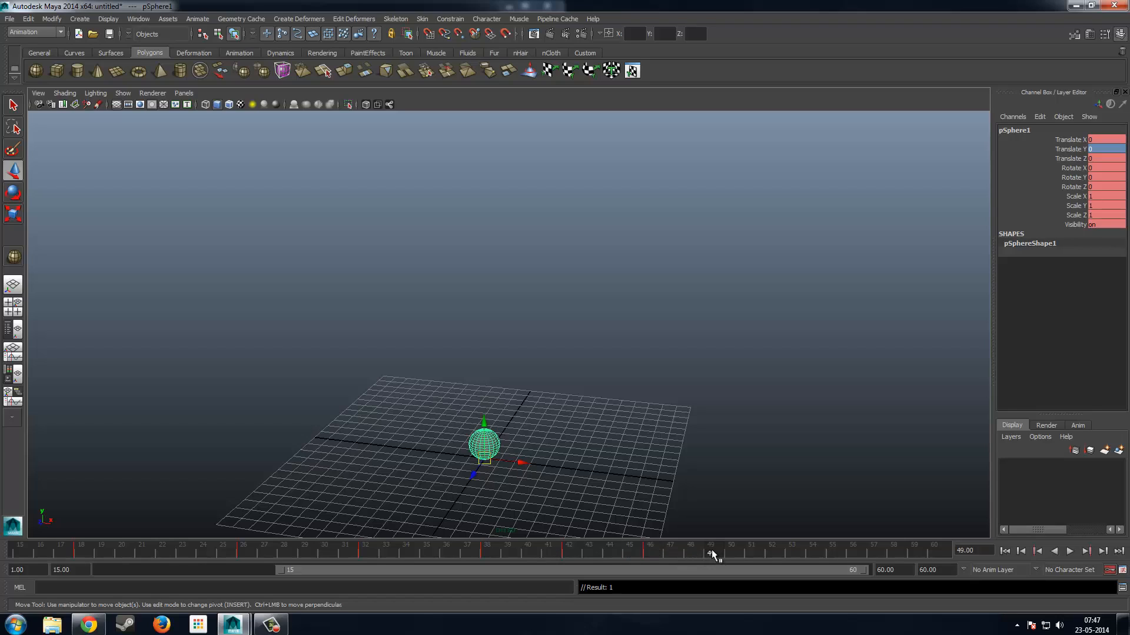
{"action": "left_click", "coordinate": [1111, 149]}
{"action": "type", "text": "2"}
{"action": "key", "text": "Return"}
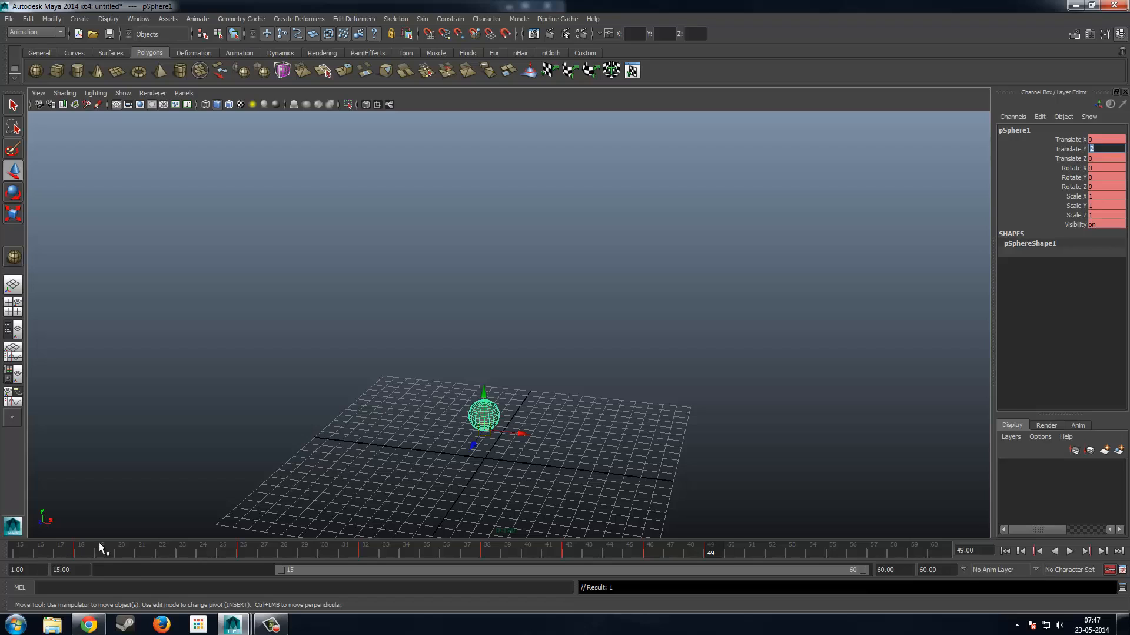
Key the sphere's Translate Y at 0 on frame 52.
{"action": "key", "text": "alt+v"}
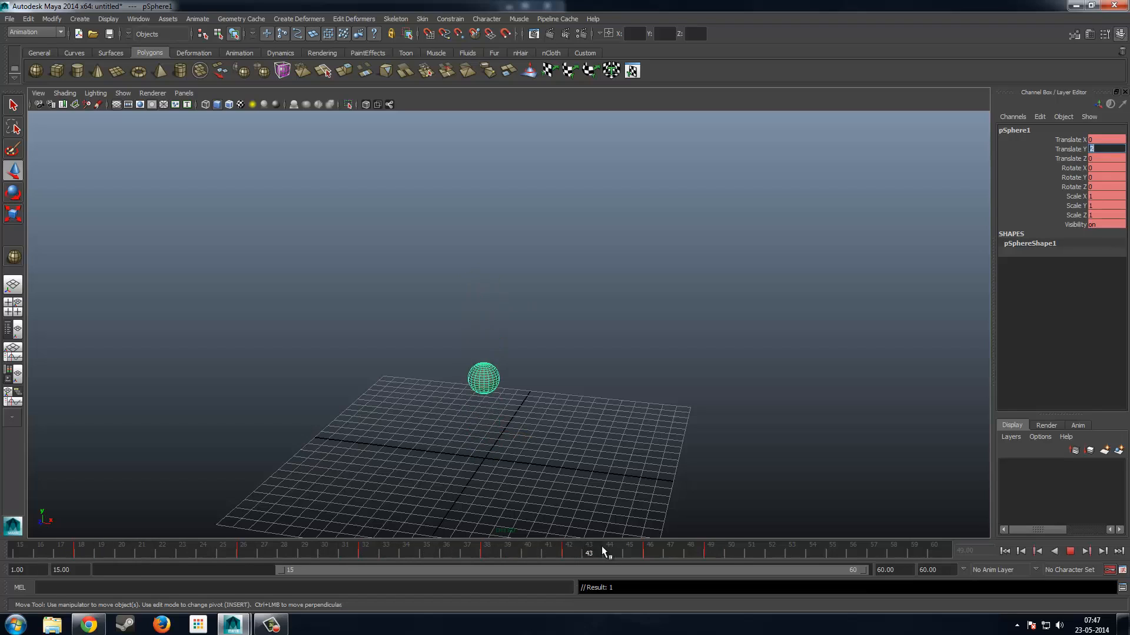
{"action": "left_click_drag", "start_coordinate": [602, 545], "coordinate": [765, 554]}
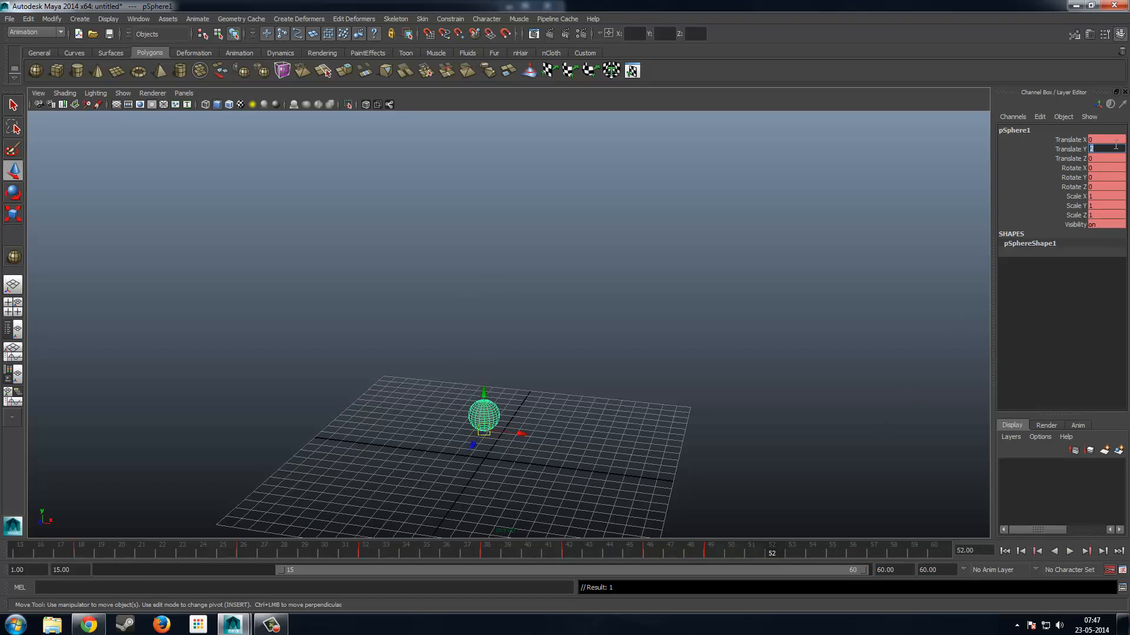
{"action": "type", "text": "0"}
{"action": "key", "text": "Return"}
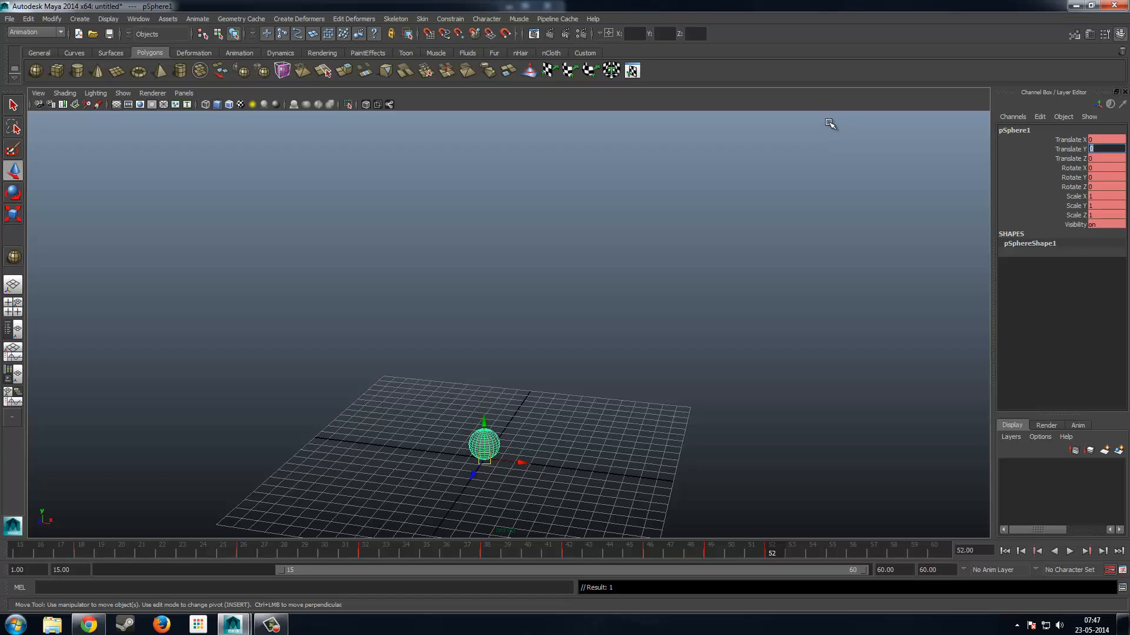
Extend the playback range back so that it covers frames 1 to 60.
{"action": "scroll", "coordinate": [510, 443], "scroll_direction": "down", "scroll_amount": 1}
{"action": "scroll", "coordinate": [508, 441], "scroll_direction": "down", "scroll_amount": 1}
{"action": "left_click_drag", "start_coordinate": [510, 452], "coordinate": [545, 446], "text": "alt"}
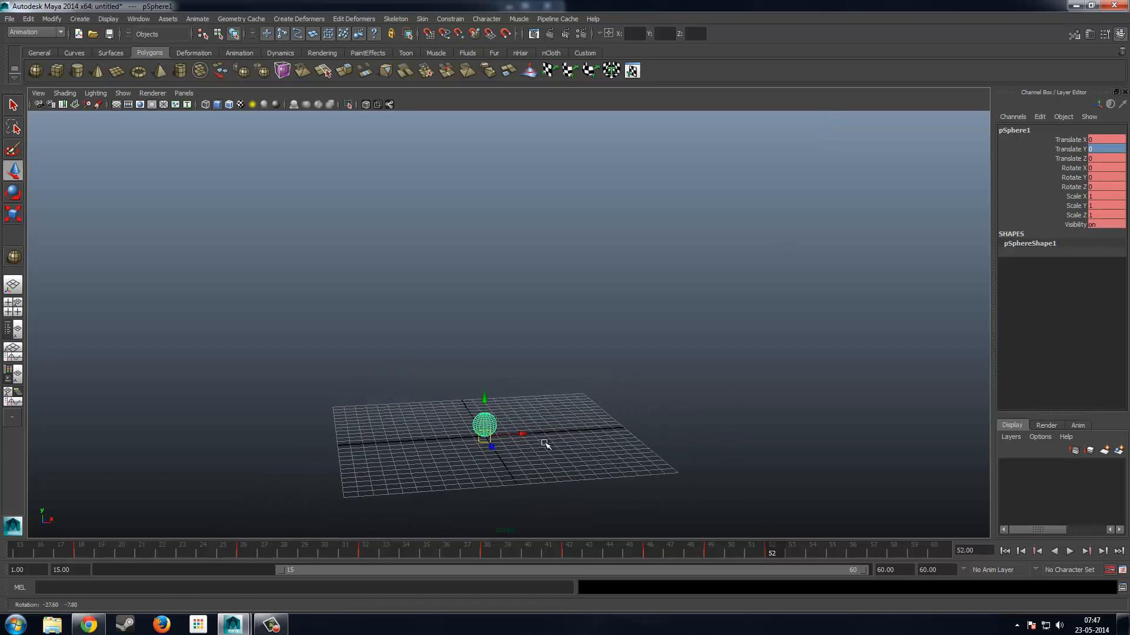
{"action": "double_click", "coordinate": [261, 568]}
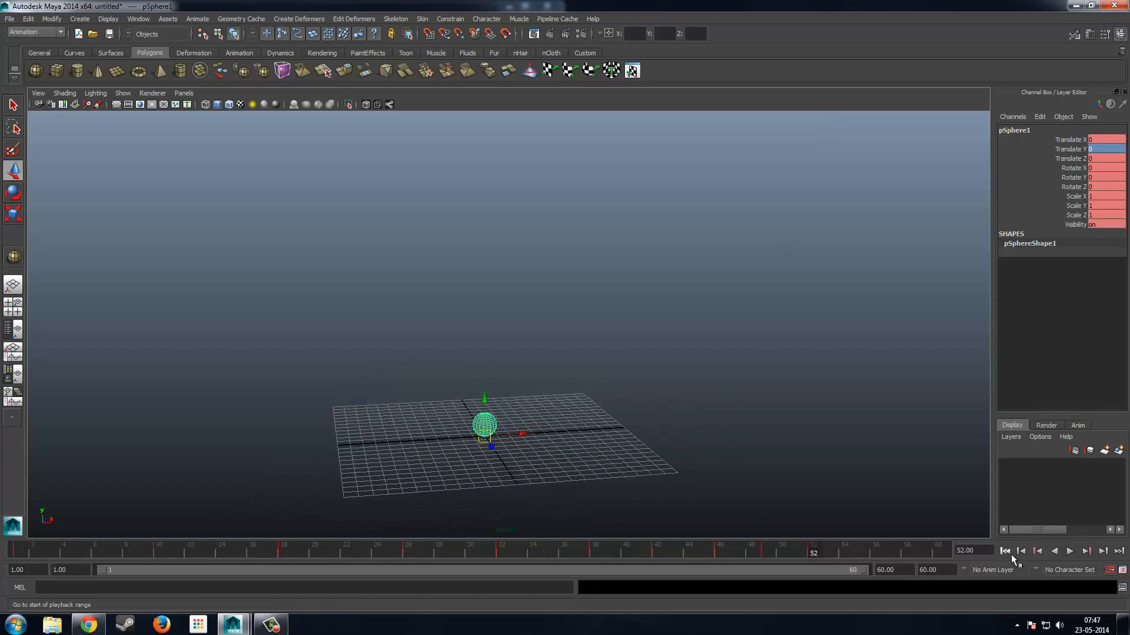
Play back the full bounce animation, stop it and return to the first frame.
{"action": "left_click", "coordinate": [1070, 551]}
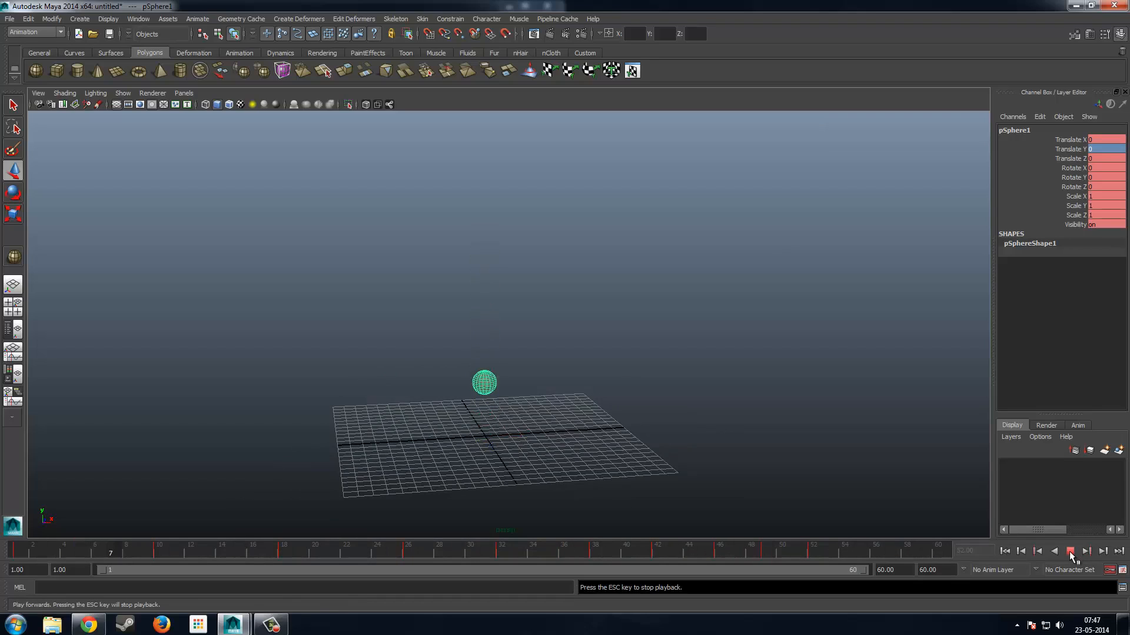
{"action": "left_click", "coordinate": [1070, 550]}
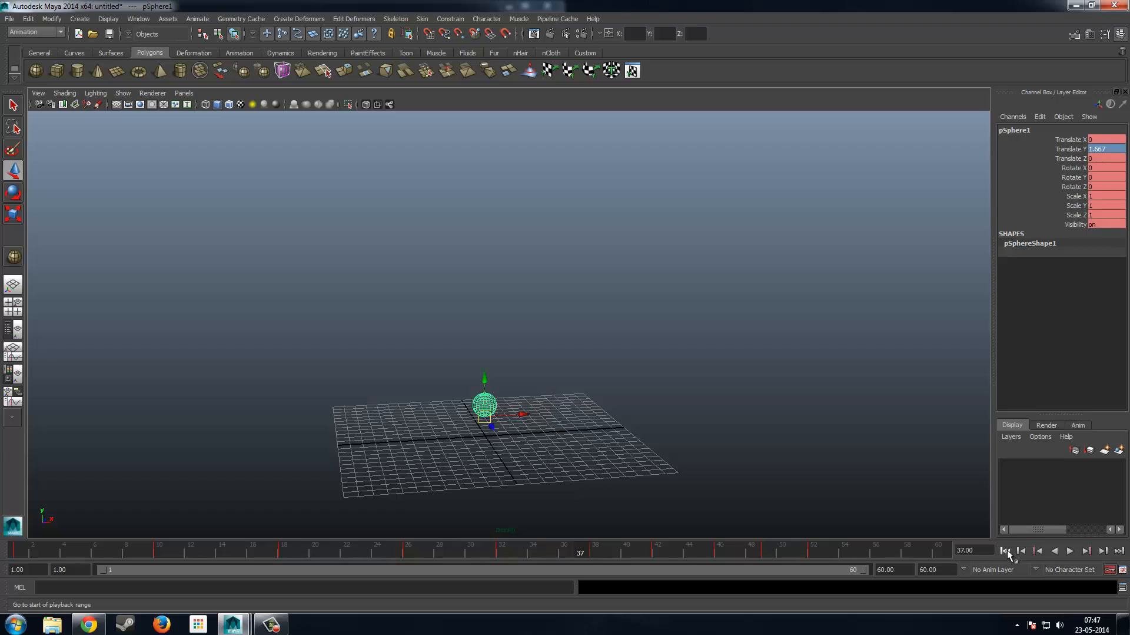
{"action": "left_click", "coordinate": [1005, 550]}
{"action": "left_click_drag", "start_coordinate": [565, 387], "coordinate": [513, 362], "text": "alt"}
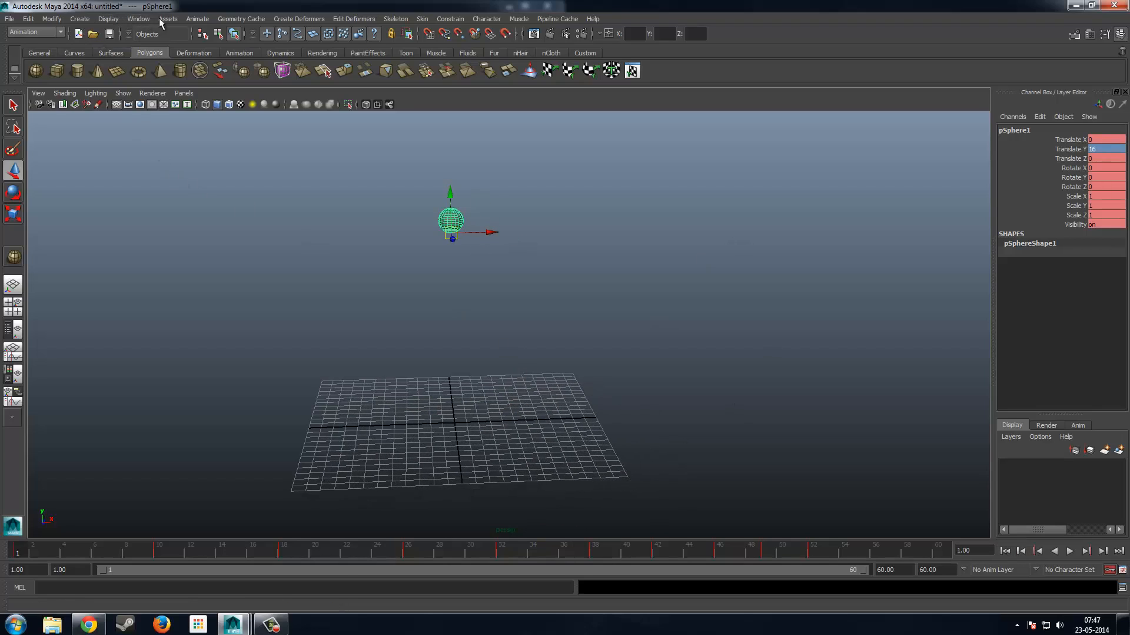
{"action": "left_click", "coordinate": [197, 19]}
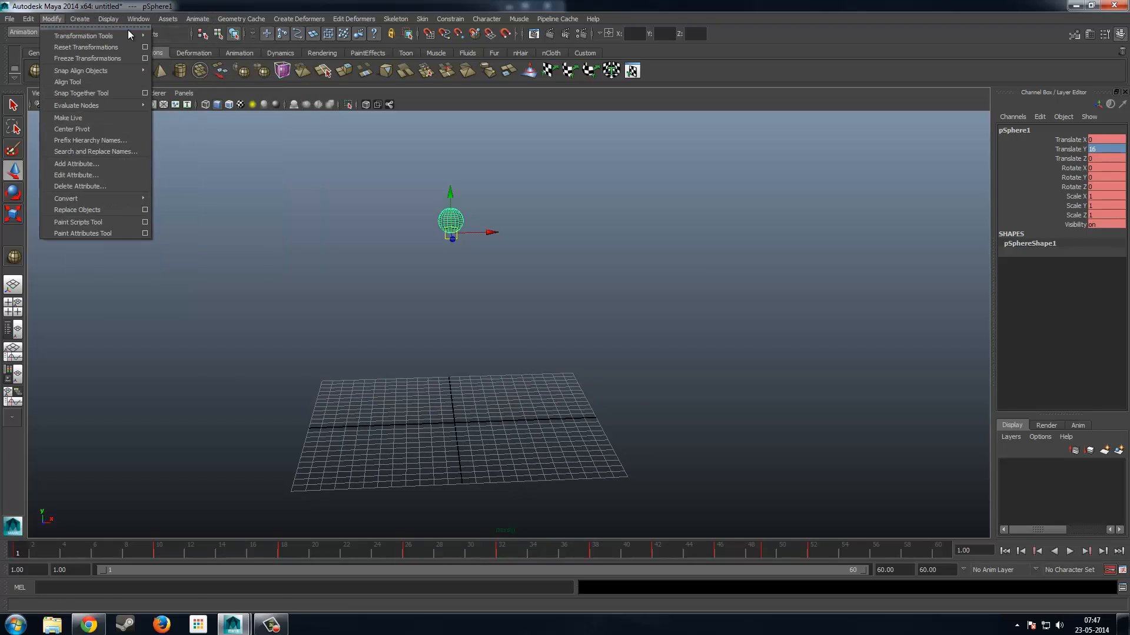
{"action": "mouse_move", "coordinate": [177, 59]}
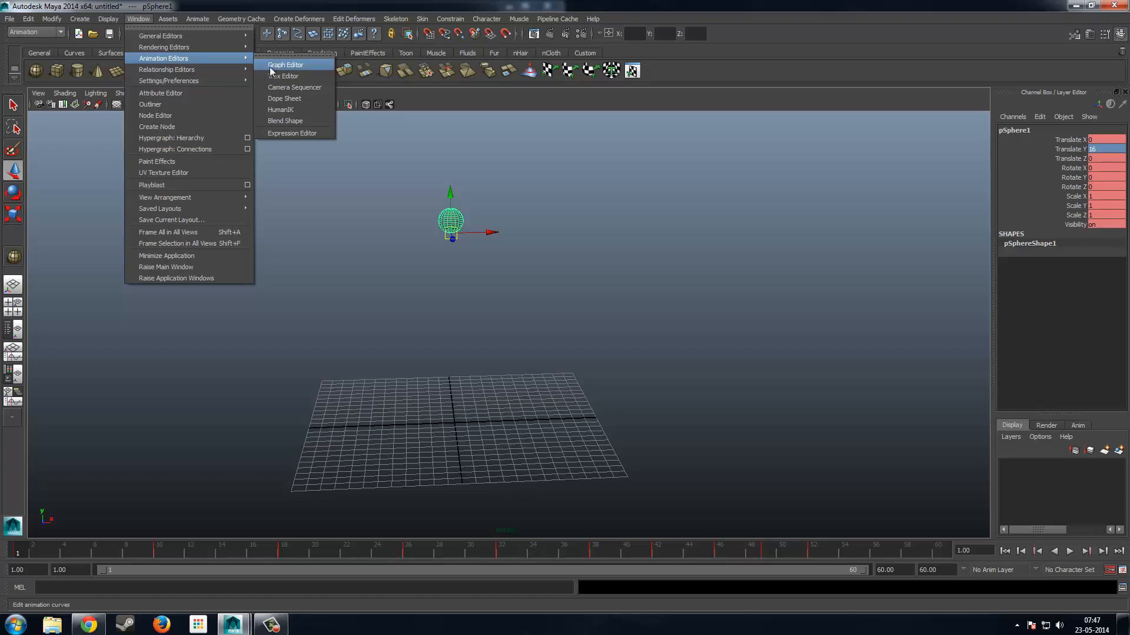
{"action": "left_click", "coordinate": [472, 395]}
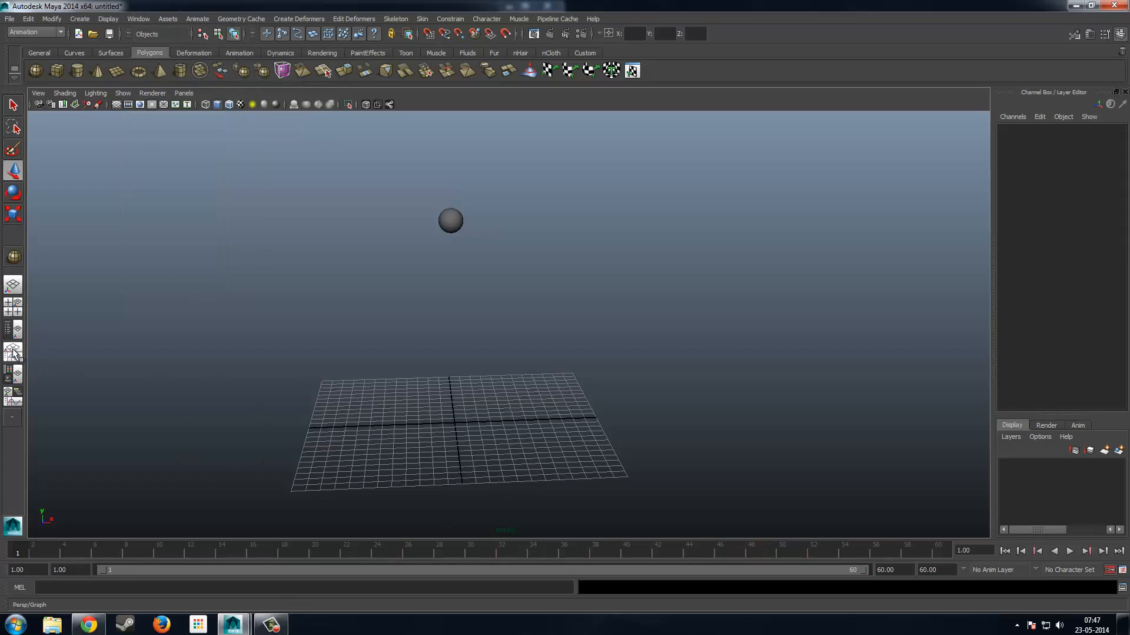
Switch the workspace to the Persp/Graph layout to show the Graph Editor with the 3D view.
{"action": "left_click_drag", "start_coordinate": [430, 404], "coordinate": [408, 483], "text": "alt"}
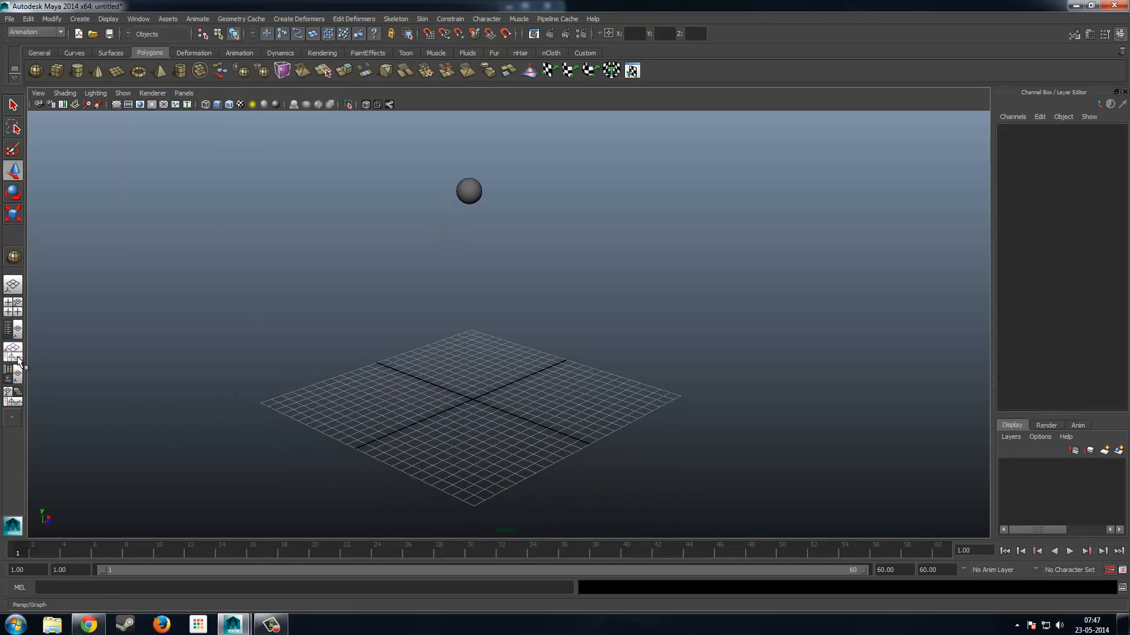
{"action": "left_click", "coordinate": [18, 361]}
{"action": "scroll", "coordinate": [533, 230], "scroll_direction": "down", "scroll_amount": 5}
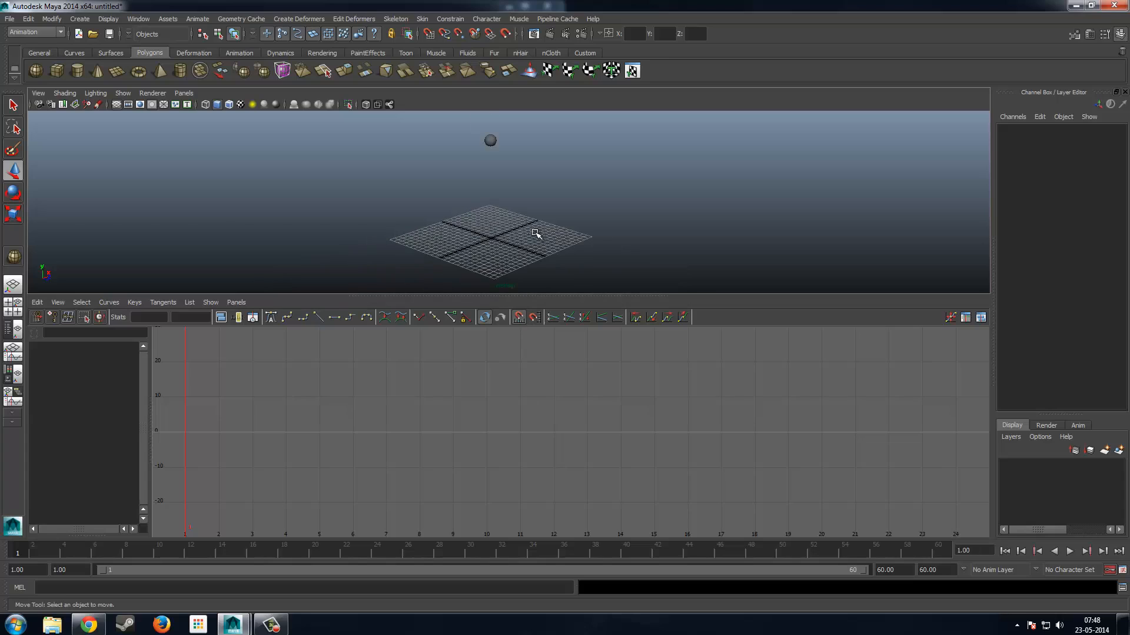
Change the 3D viewport to the front view and cycle its background to plain grey.
{"action": "left_click_drag", "start_coordinate": [533, 230], "coordinate": [526, 221], "text": "alt"}
{"action": "key", "text": "space"}
{"action": "left_click_drag", "start_coordinate": [536, 176], "coordinate": [544, 204]}
{"action": "scroll", "coordinate": [553, 192], "scroll_direction": "down", "scroll_amount": 6}
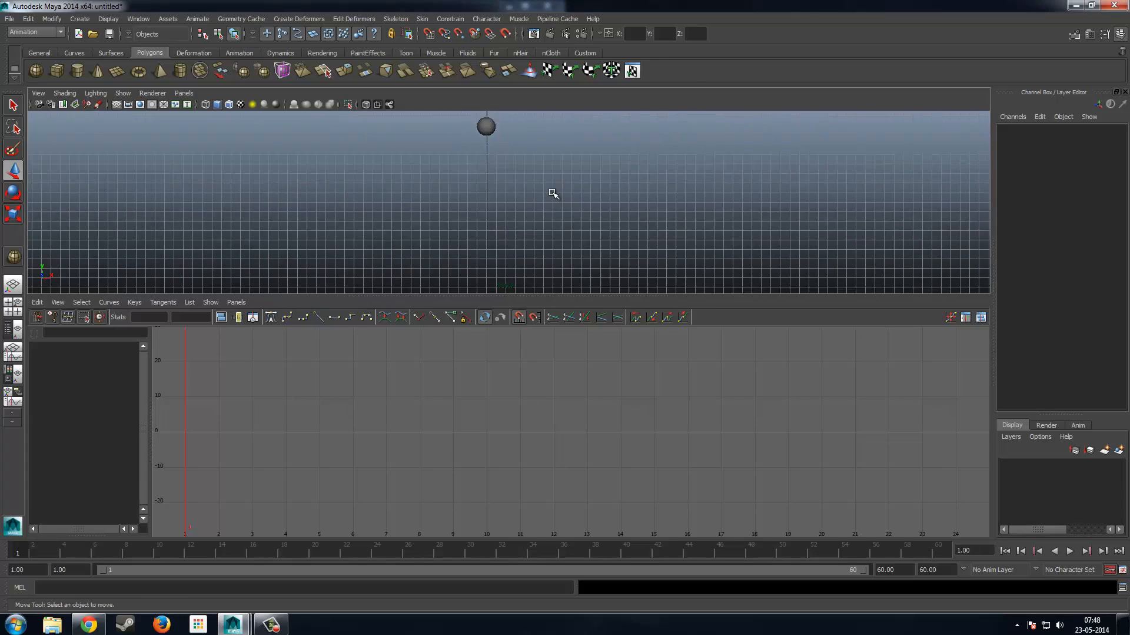
{"action": "mouse_move", "coordinate": [553, 192]}
{"action": "middle_mouse_down", "text": "alt"}
{"action": "mouse_move", "coordinate": [553, 153]}
{"action": "mouse_move", "coordinate": [548, 190]}
{"action": "middle_mouse_up", "text": "alt"}
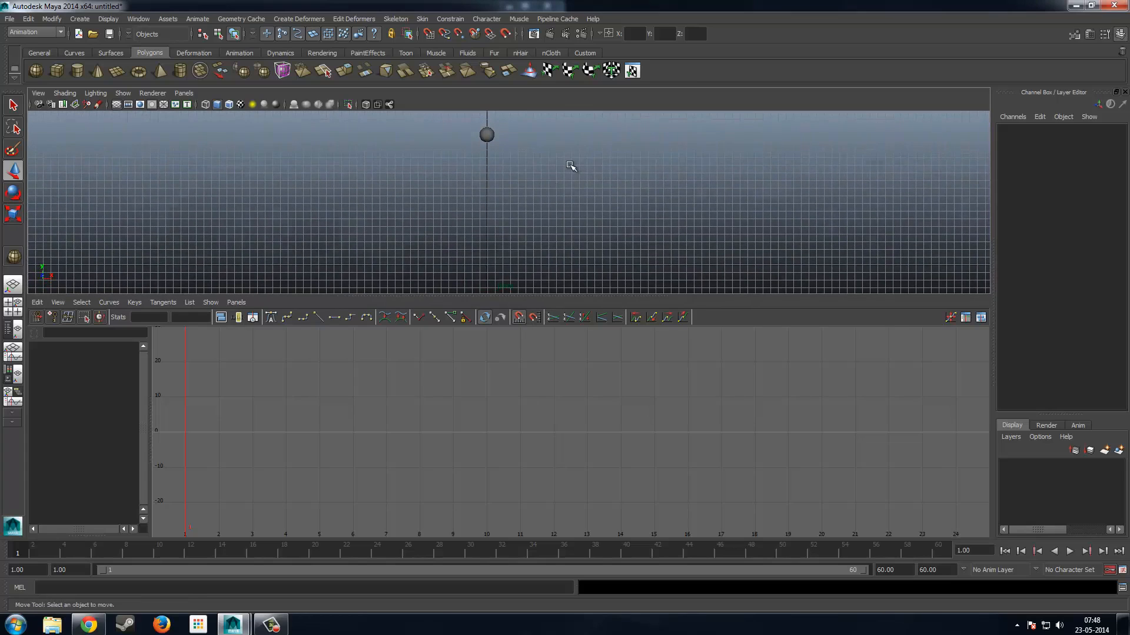
{"action": "key", "text": "alt+b"}
{"action": "key", "text": "alt+b"}
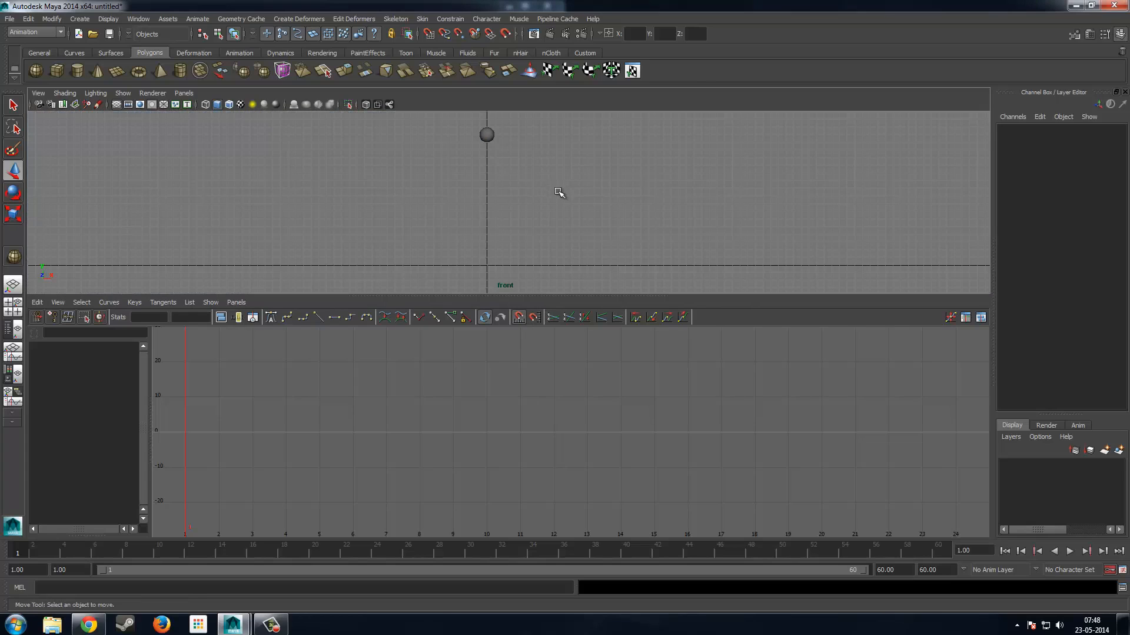
Select the sphere and frame its animation curves in the Graph Editor.
{"action": "left_click", "coordinate": [492, 138]}
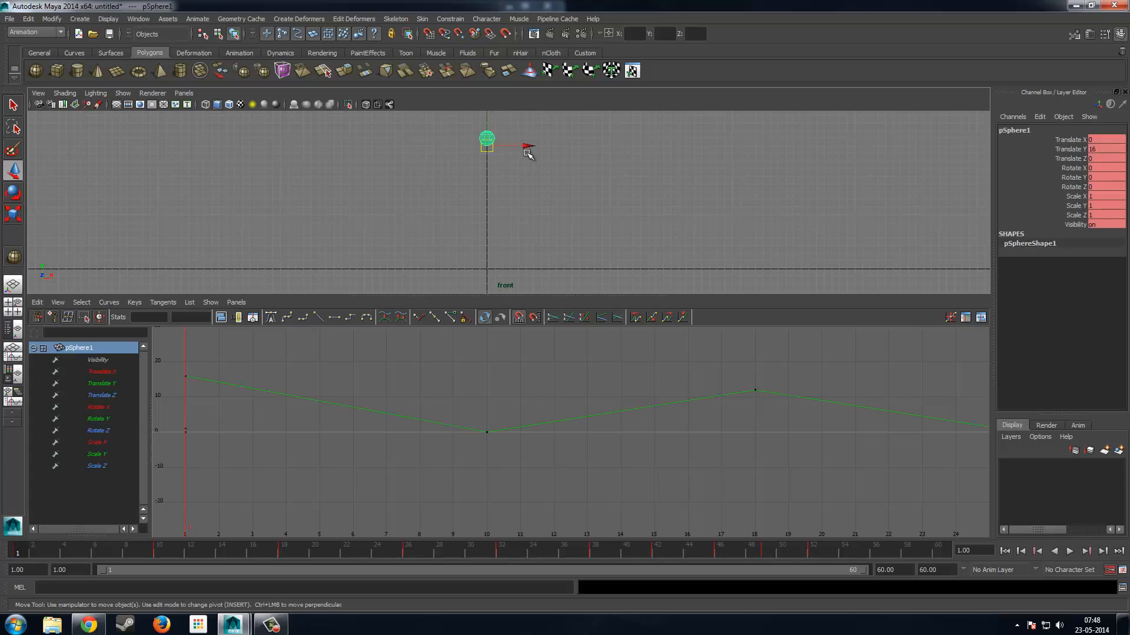
{"action": "key", "text": "a"}
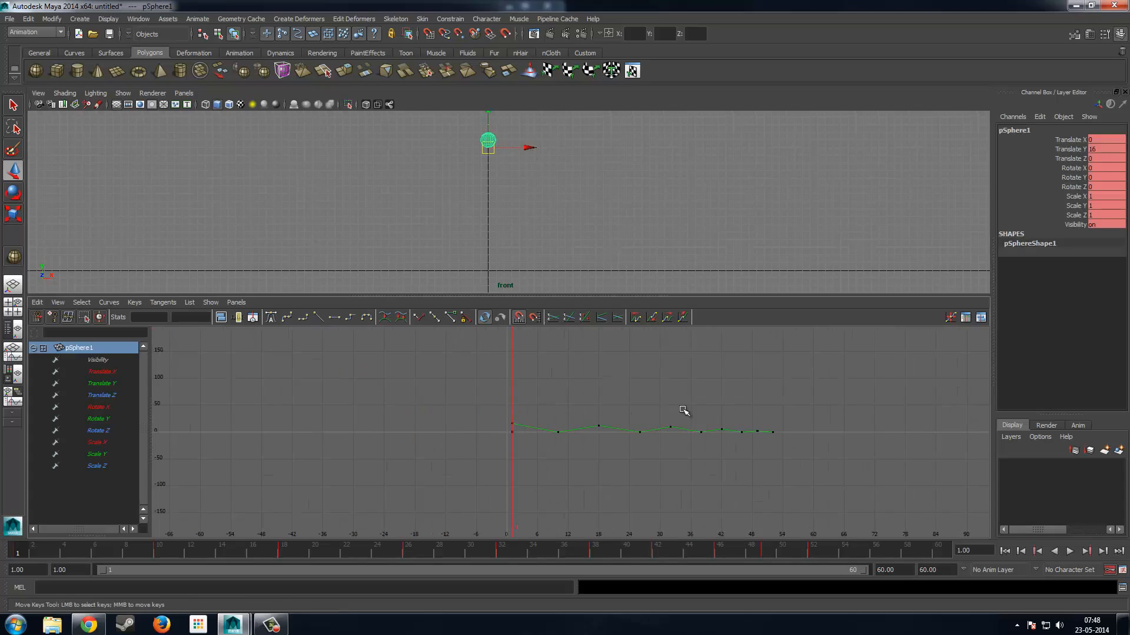
{"action": "scroll", "coordinate": [621, 392], "scroll_direction": "up", "scroll_amount": 2}
{"action": "scroll", "coordinate": [552, 381], "scroll_direction": "down", "scroll_amount": 3}
{"action": "middle_click_drag", "start_coordinate": [552, 381], "coordinate": [518, 404], "text": "alt"}
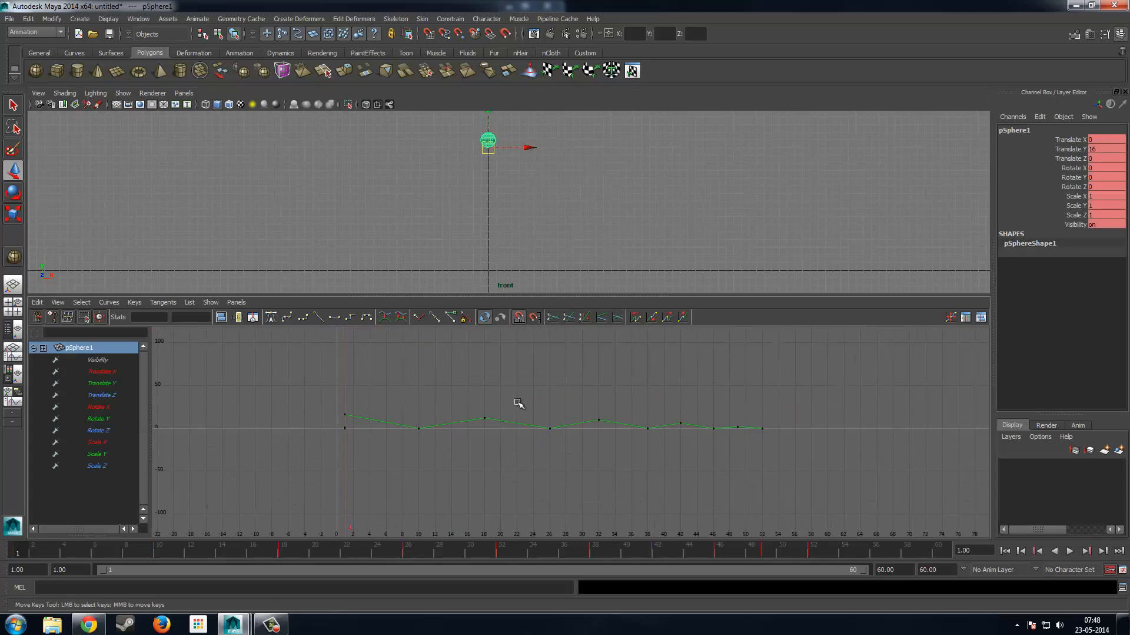
{"action": "scroll", "coordinate": [519, 404], "scroll_direction": "up", "scroll_amount": 1}
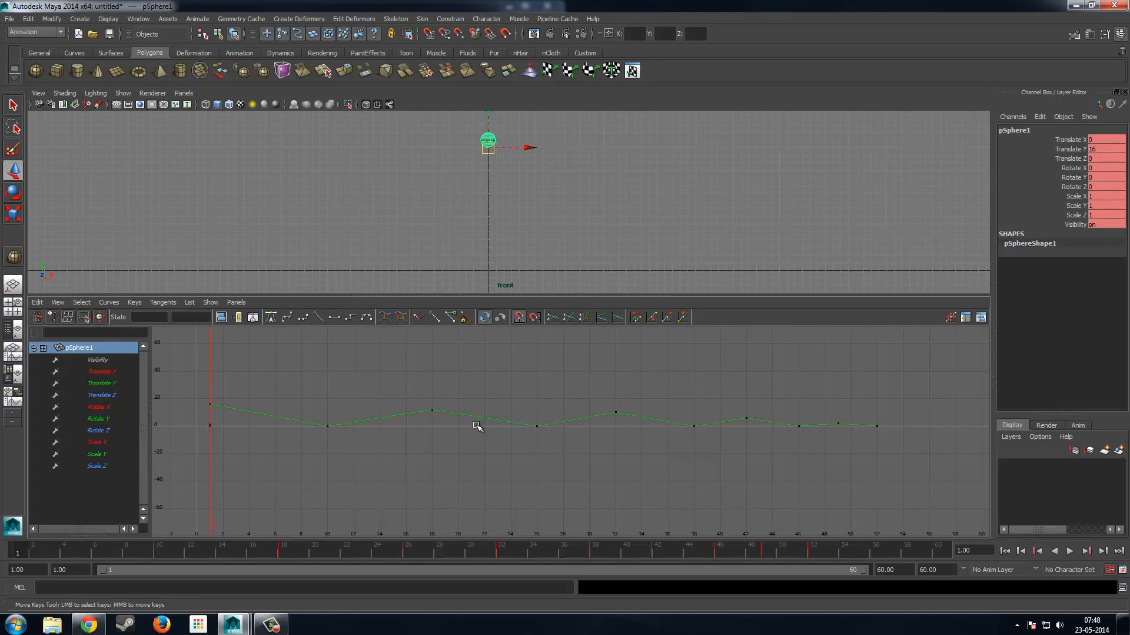
Inspect the sphere's individual translate, rotate and scale channels in the Graph Editor, and isolate the Translate Y curve.
{"action": "left_click", "coordinate": [109, 383]}
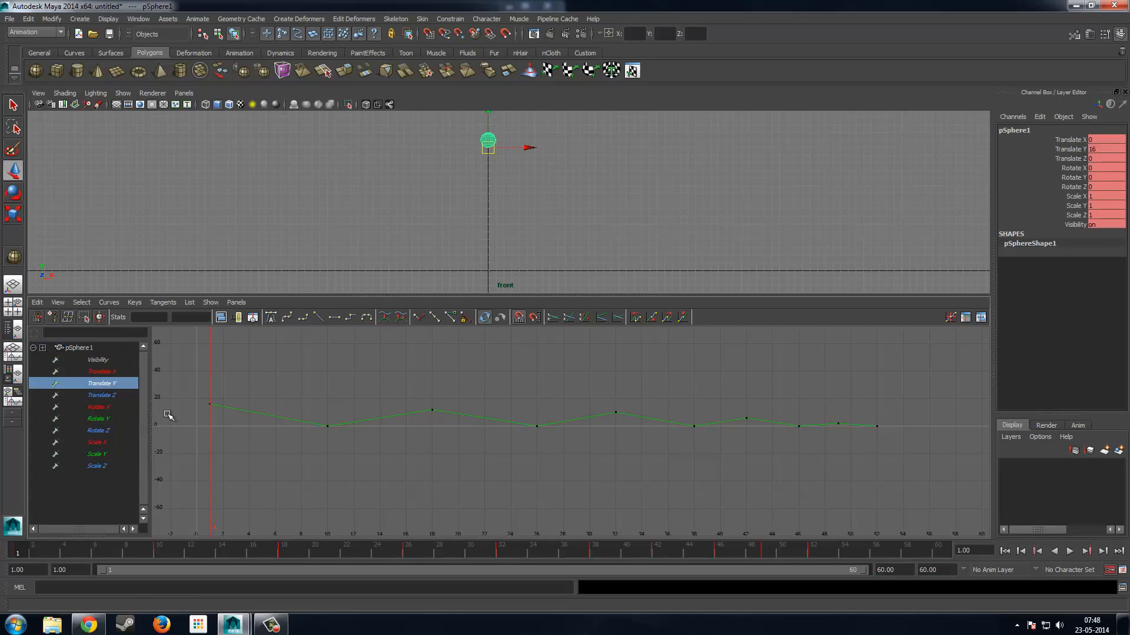
{"action": "left_click_drag", "start_coordinate": [189, 372], "coordinate": [446, 479]}
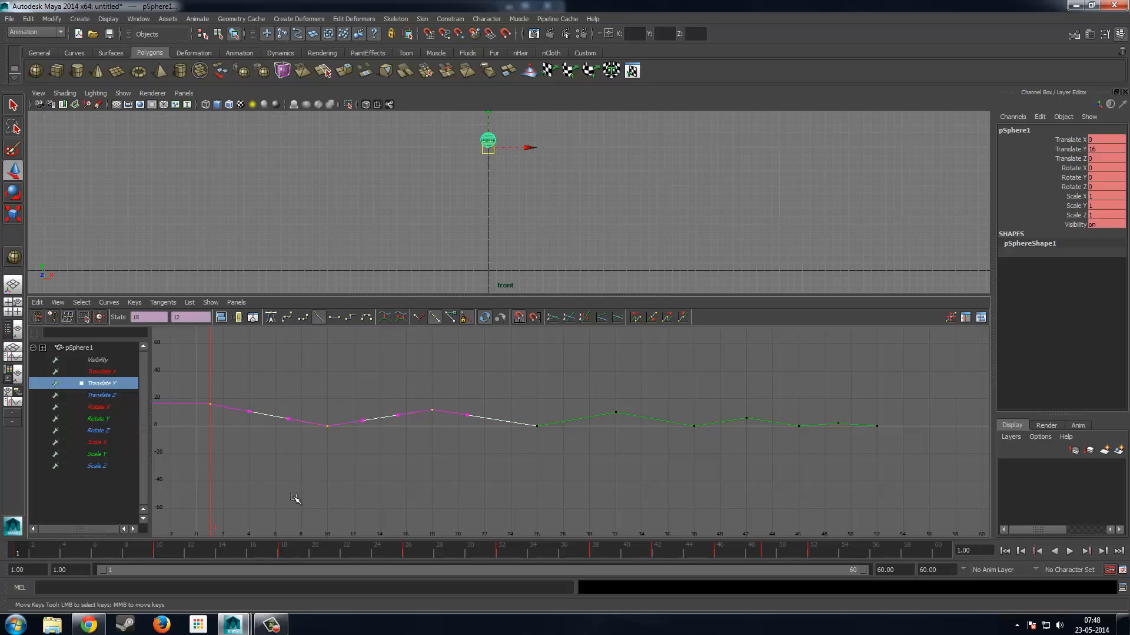
{"action": "left_click", "coordinate": [98, 371]}
{"action": "left_click", "coordinate": [100, 394]}
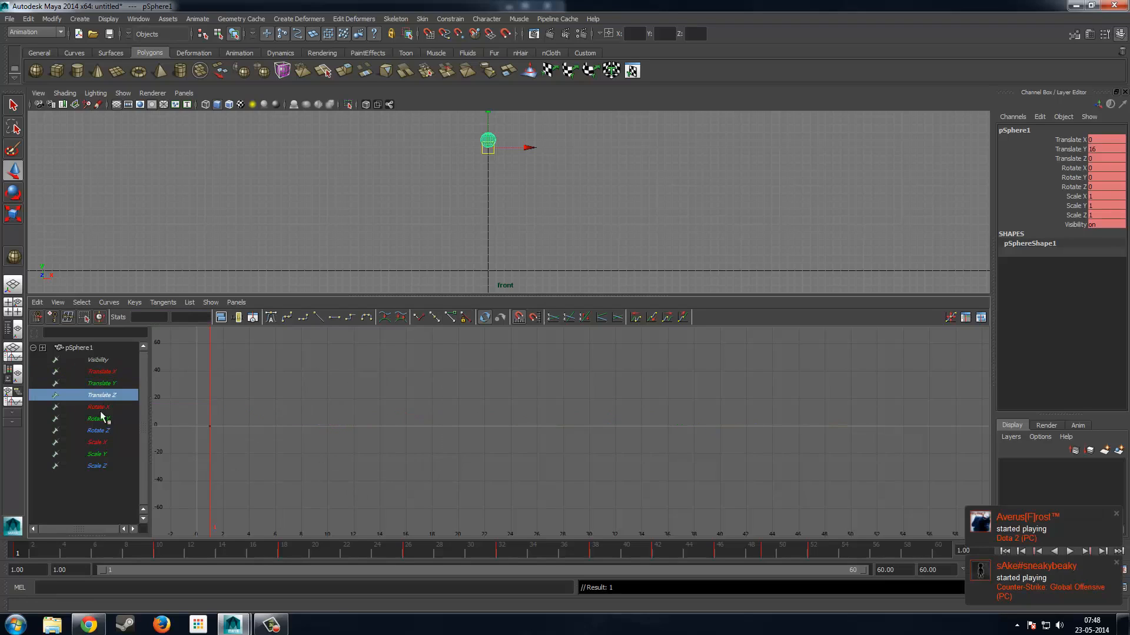
{"action": "left_click", "coordinate": [97, 418]}
{"action": "left_click", "coordinate": [96, 442]}
{"action": "left_click", "coordinate": [100, 455]}
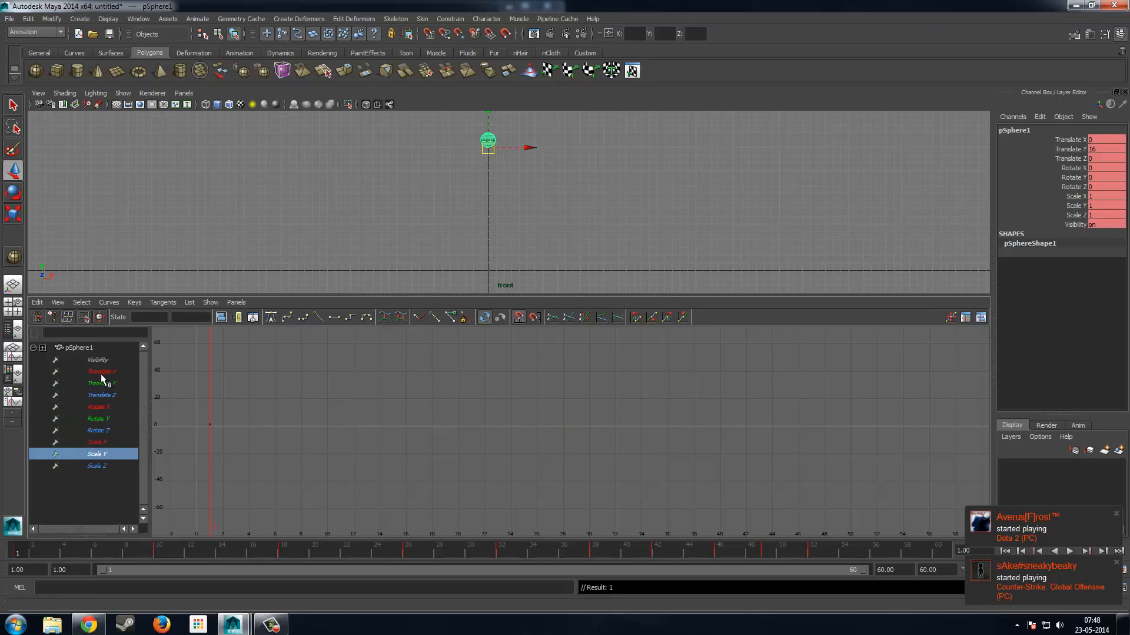
{"action": "left_click", "coordinate": [104, 384]}
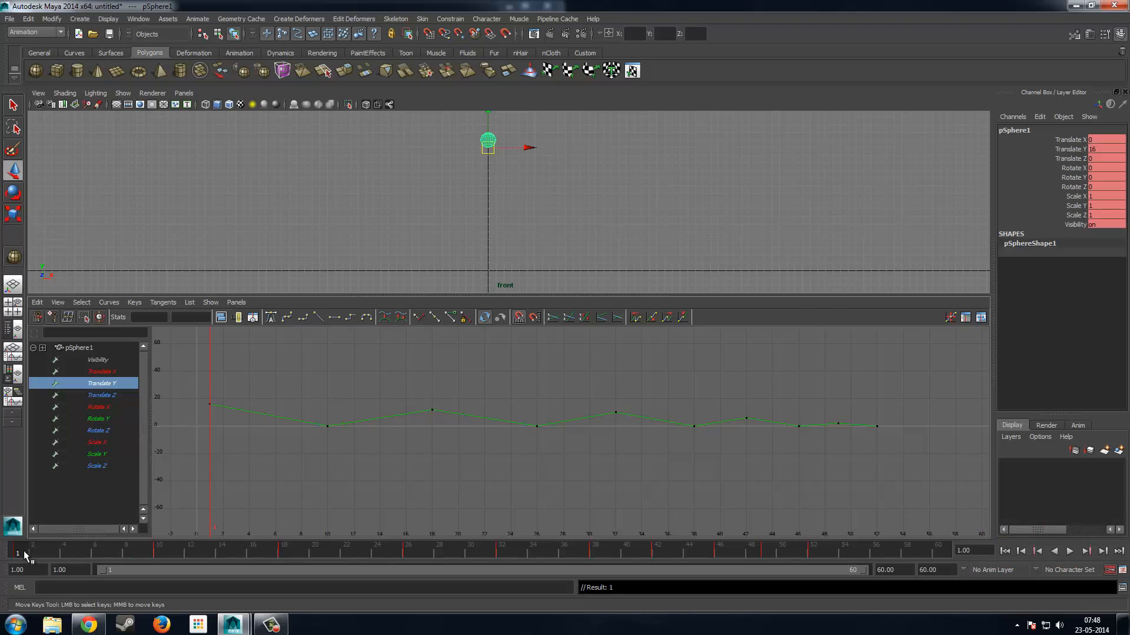
Play the bounce briefly, return to frame 1 and examine the individual keys along the Translate Y curve.
{"action": "key", "text": "alt+v"}
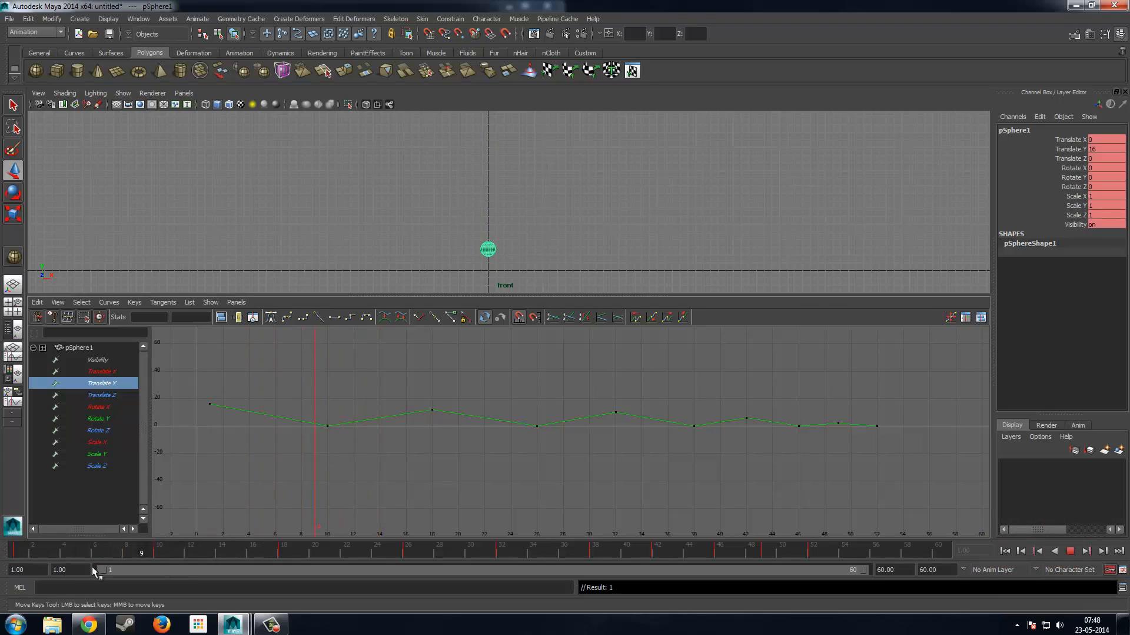
{"action": "left_click_drag", "start_coordinate": [92, 566], "coordinate": [20, 561]}
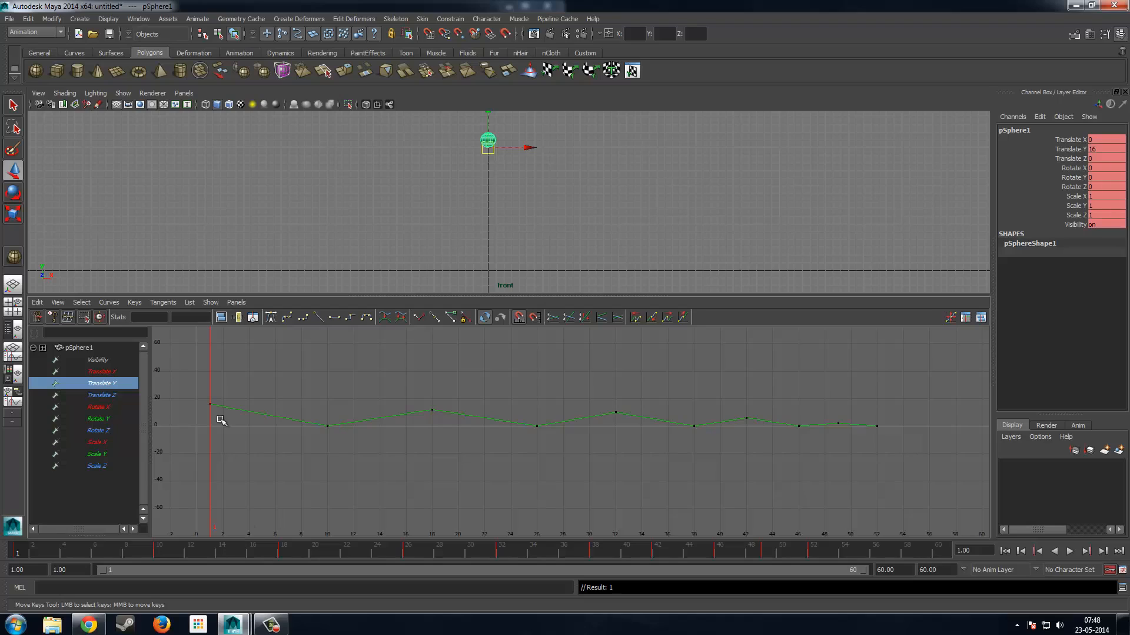
{"action": "left_click_drag", "start_coordinate": [202, 377], "coordinate": [214, 412]}
{"action": "left_click_drag", "start_coordinate": [305, 413], "coordinate": [355, 477]}
{"action": "left_click_drag", "start_coordinate": [415, 352], "coordinate": [477, 434]}
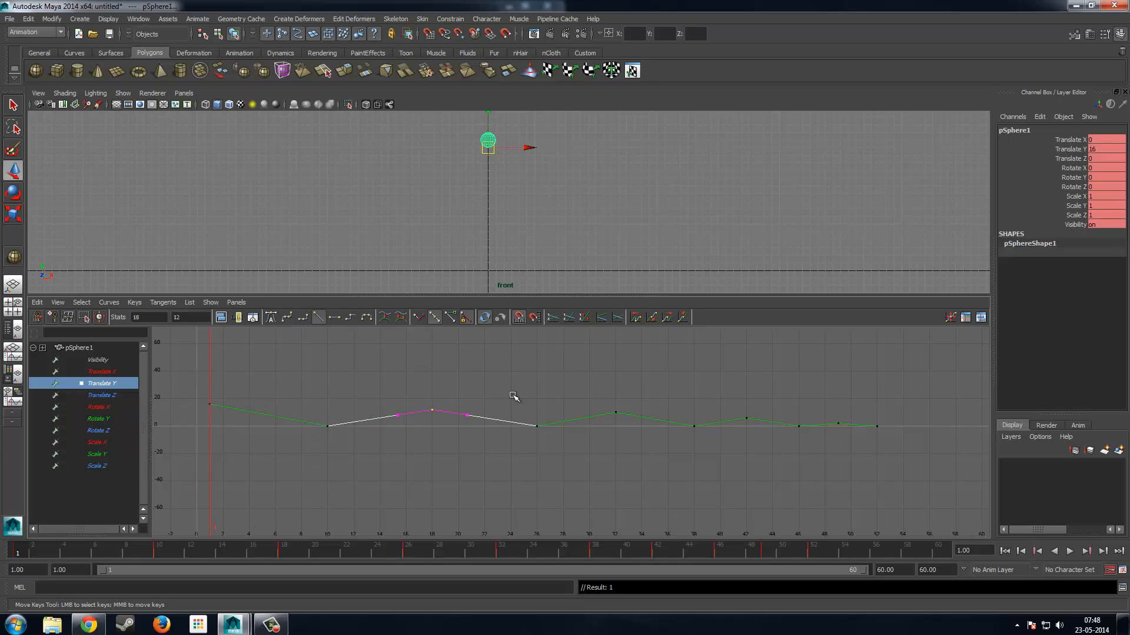
{"action": "left_click_drag", "start_coordinate": [567, 463], "coordinate": [527, 415]}
{"action": "left_click_drag", "start_coordinate": [613, 395], "coordinate": [639, 443]}
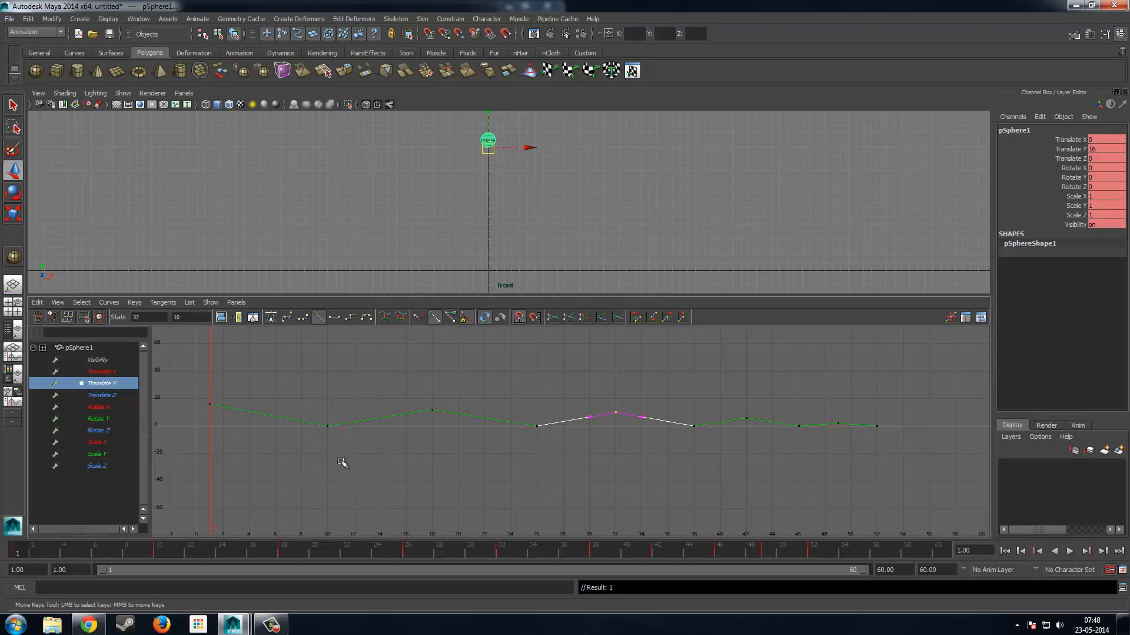
{"action": "left_click", "coordinate": [158, 474]}
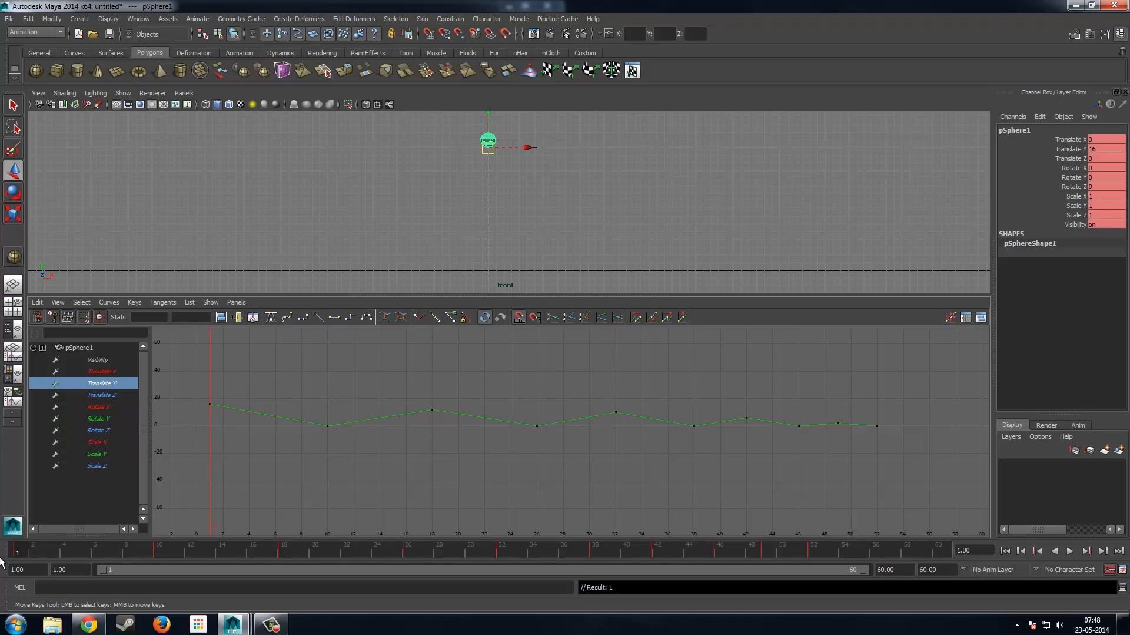
Select the Translate Y curve's key at frame 1 and inspect its value up close.
{"action": "left_click_drag", "start_coordinate": [186, 358], "coordinate": [237, 416]}
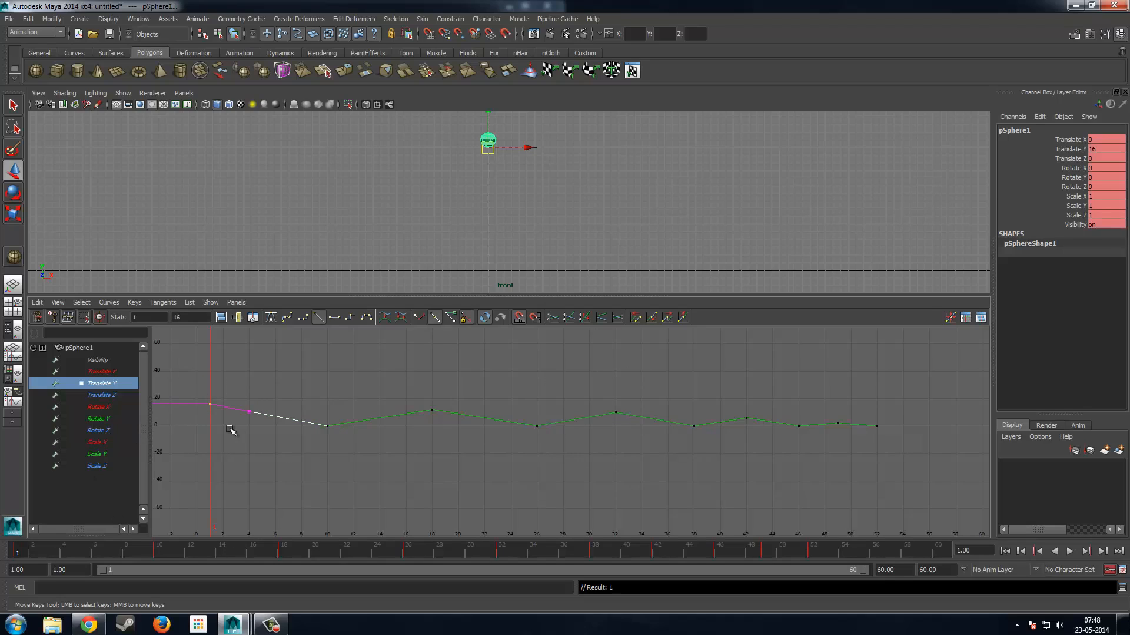
{"action": "right_click_drag", "start_coordinate": [231, 431], "coordinate": [411, 385], "text": "alt"}
{"action": "middle_click_drag", "start_coordinate": [411, 385], "coordinate": [364, 360], "text": "alt"}
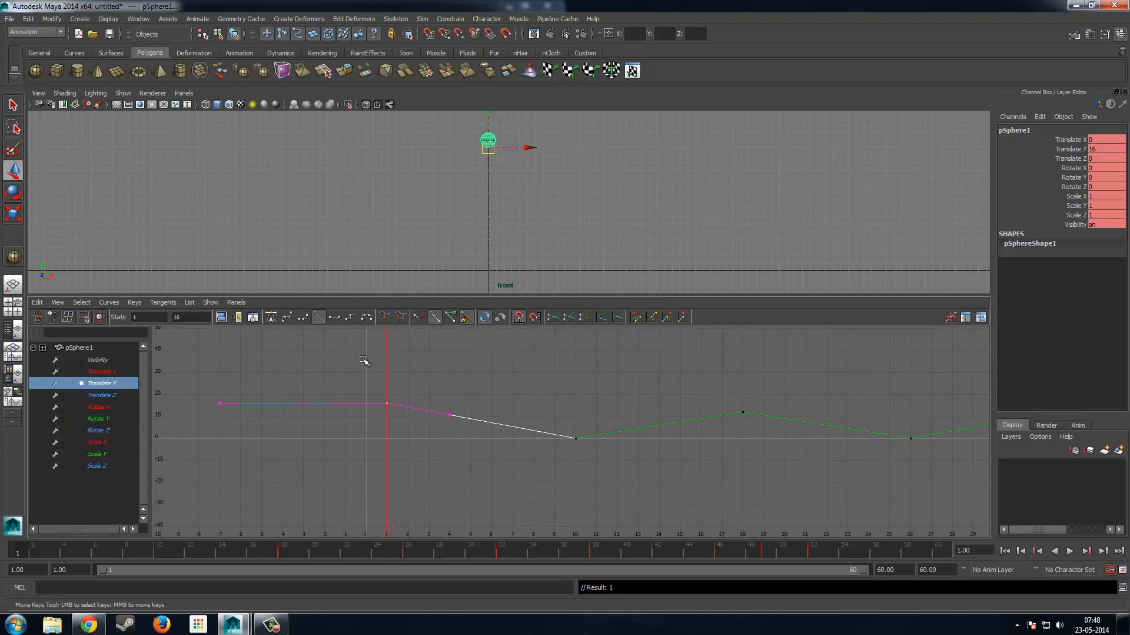
{"action": "left_click_drag", "start_coordinate": [198, 318], "coordinate": [119, 325]}
Frame all keys of the Translate Y curve in the Graph Editor and select only the key at frame 1.
{"action": "scroll", "coordinate": [422, 391], "scroll_direction": "down", "scroll_amount": 5}
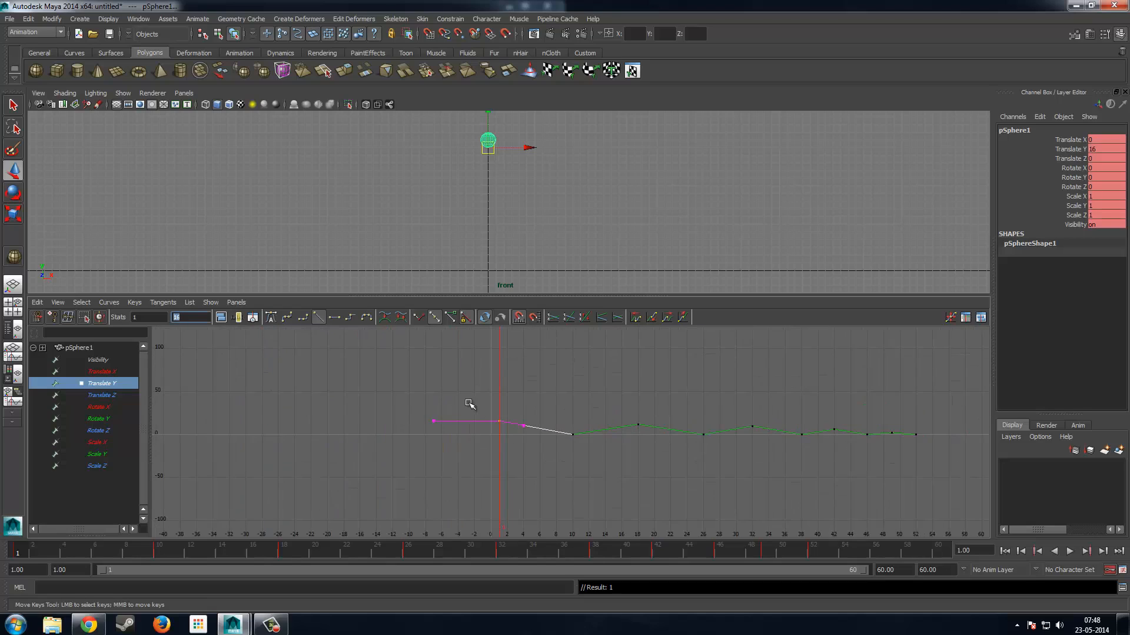
{"action": "middle_click_drag", "start_coordinate": [469, 404], "coordinate": [373, 401], "text": "alt"}
{"action": "scroll", "coordinate": [373, 401], "scroll_direction": "up", "scroll_amount": 5}
{"action": "scroll", "coordinate": [524, 431], "scroll_direction": "down", "scroll_amount": 10}
{"action": "left_click_drag", "start_coordinate": [784, 375], "coordinate": [433, 470]}
{"action": "key", "text": "f"}
{"action": "left_click", "coordinate": [228, 386]}
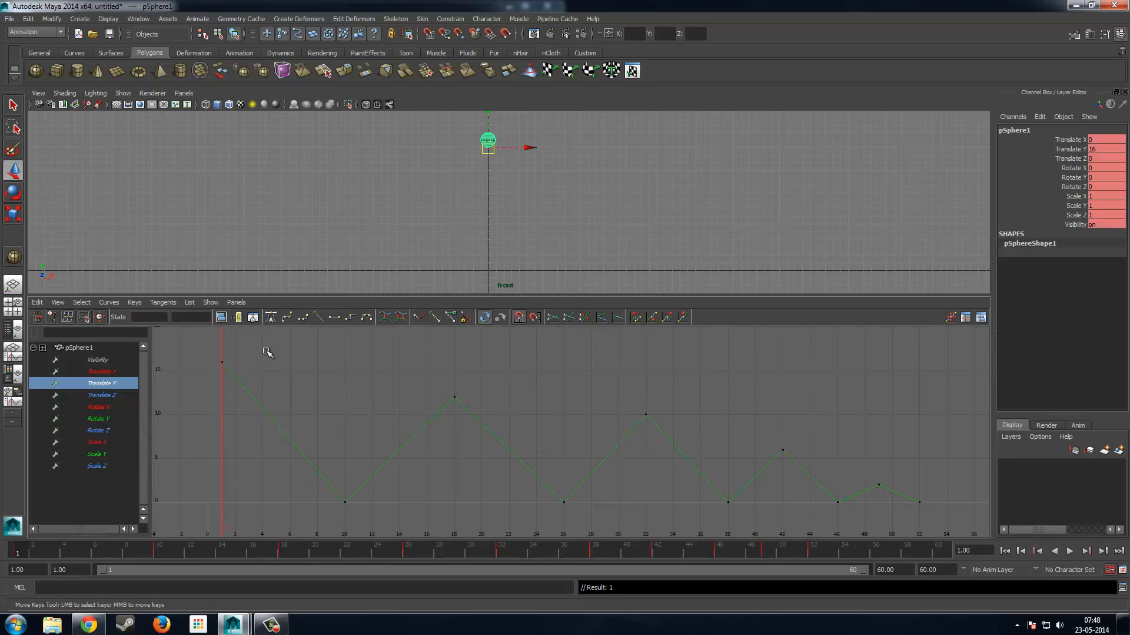
{"action": "left_click_drag", "start_coordinate": [206, 377], "coordinate": [206, 377]}
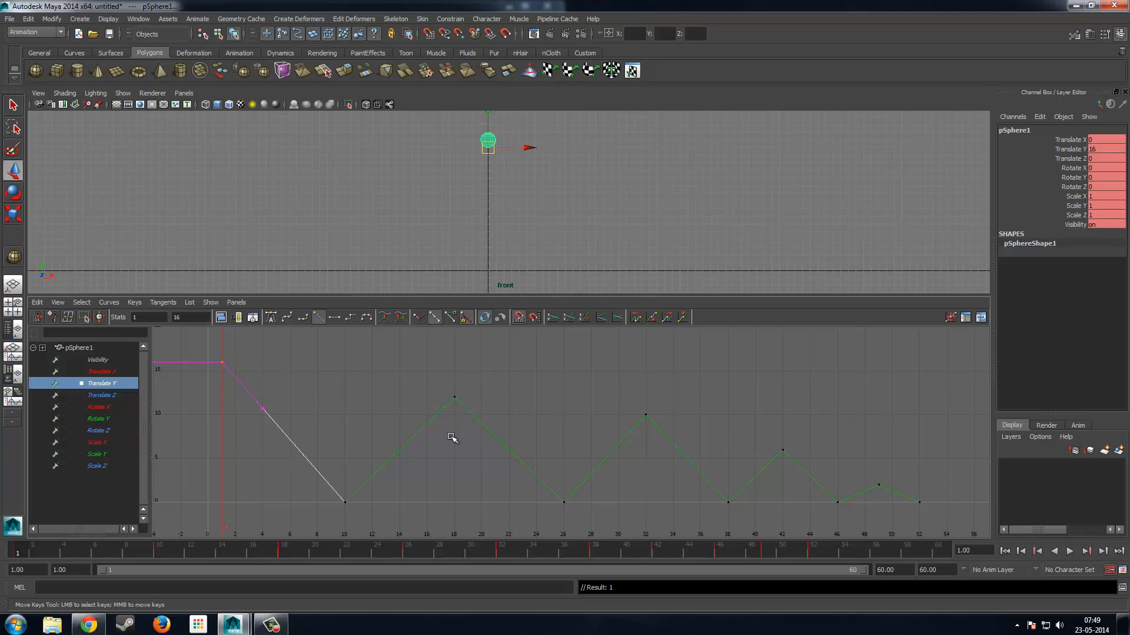
Examine the Translate Y peak keys at frames 18, 32, 42 and 49 individually, comparing the sphere's position at frames 18 and 26.
{"action": "left_click_drag", "start_coordinate": [503, 366], "coordinate": [401, 414]}
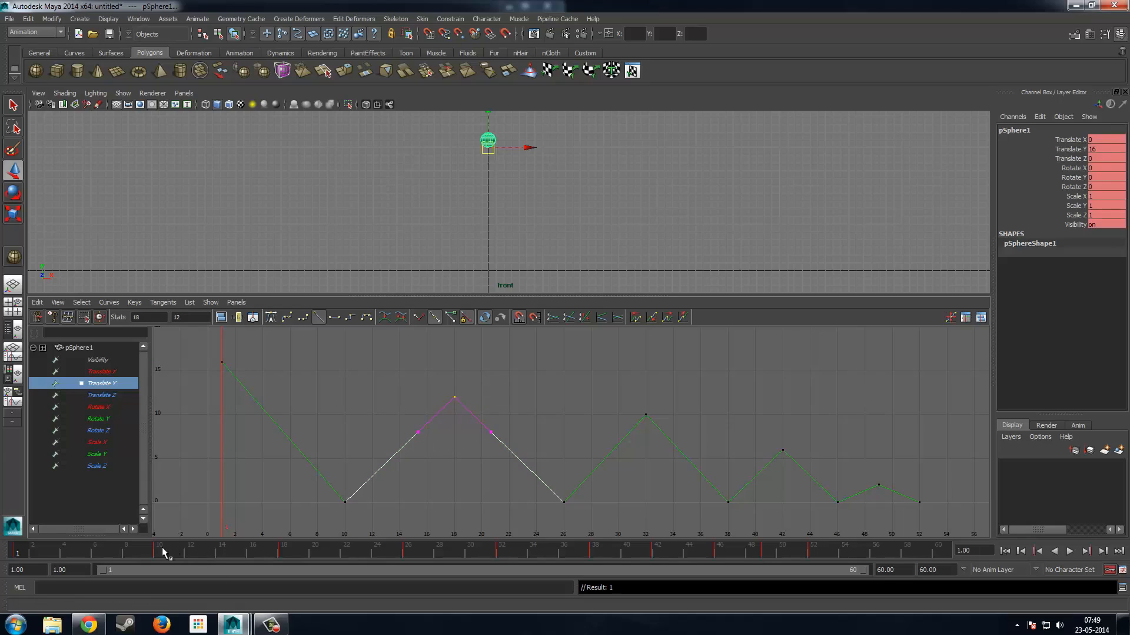
{"action": "left_click", "coordinate": [285, 549]}
{"action": "left_click", "coordinate": [415, 550]}
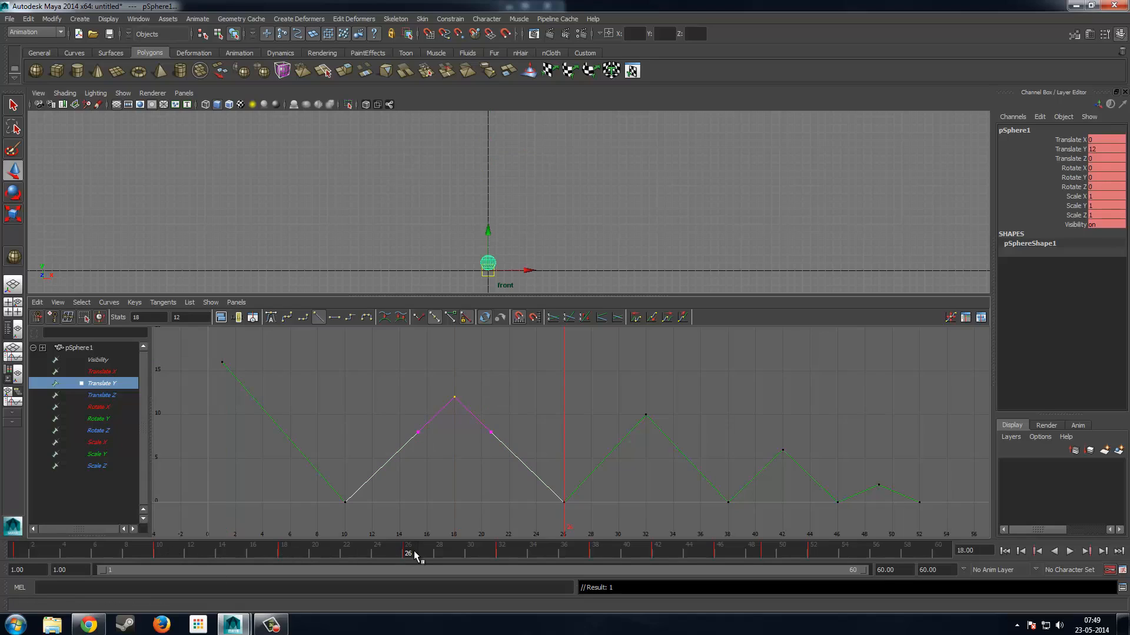
{"action": "left_click", "coordinate": [282, 549]}
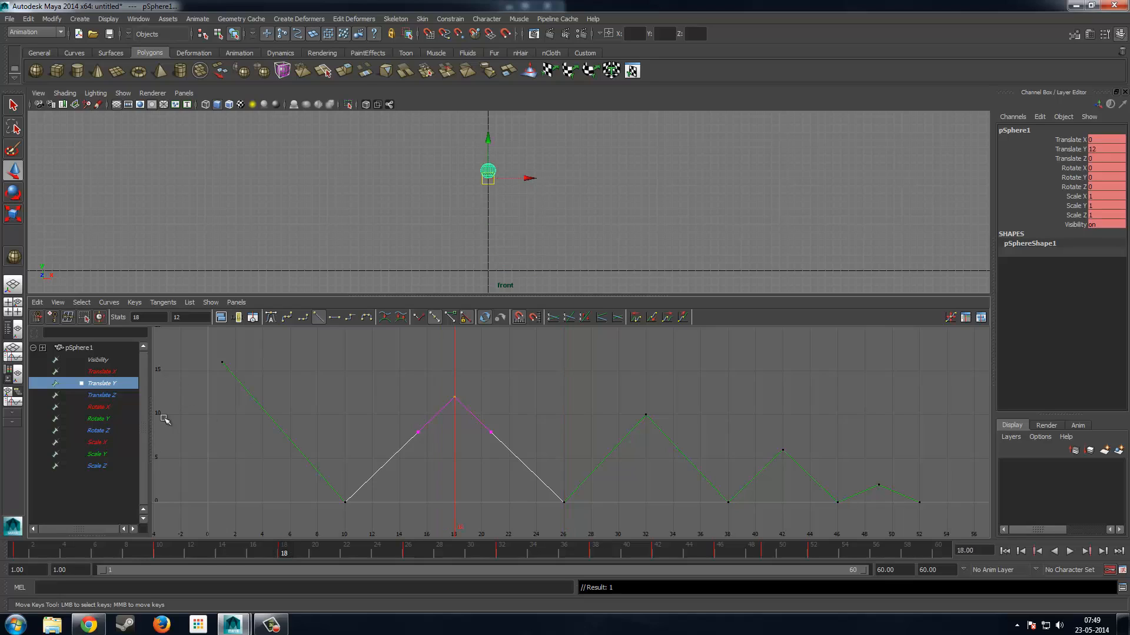
{"action": "left_click_drag", "start_coordinate": [675, 437], "coordinate": [676, 438]}
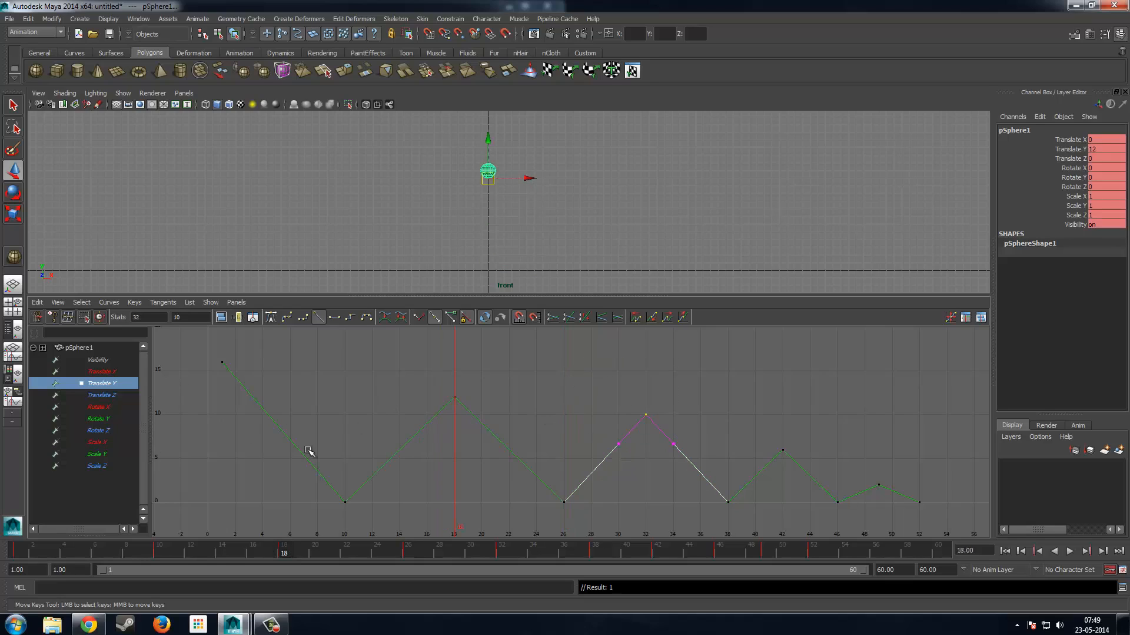
{"action": "left_click", "coordinate": [783, 449]}
{"action": "left_click_drag", "start_coordinate": [905, 488], "coordinate": [905, 489]}
Examine the linear tangents at the Translate Y curve's peak and ground-contact keys from frame 1 to 52, leaving no key selected.
{"action": "left_click_drag", "start_coordinate": [413, 370], "coordinate": [498, 427]}
{"action": "left_click_drag", "start_coordinate": [539, 465], "coordinate": [585, 531]}
{"action": "left_click_drag", "start_coordinate": [608, 379], "coordinate": [738, 522]}
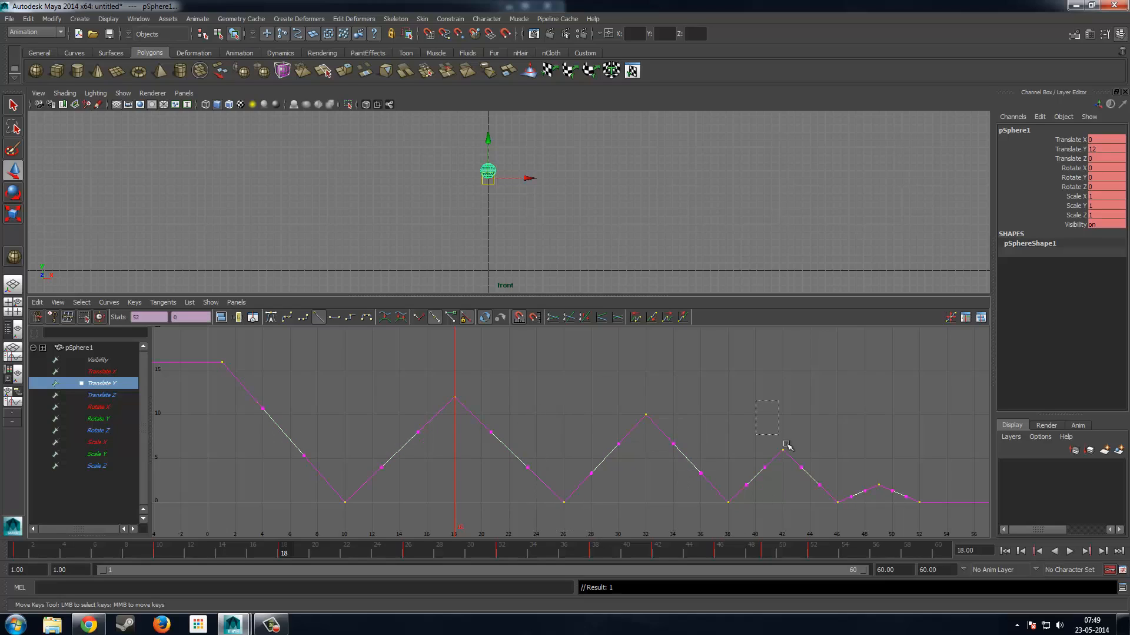
{"action": "left_click_drag", "start_coordinate": [788, 446], "coordinate": [789, 453]}
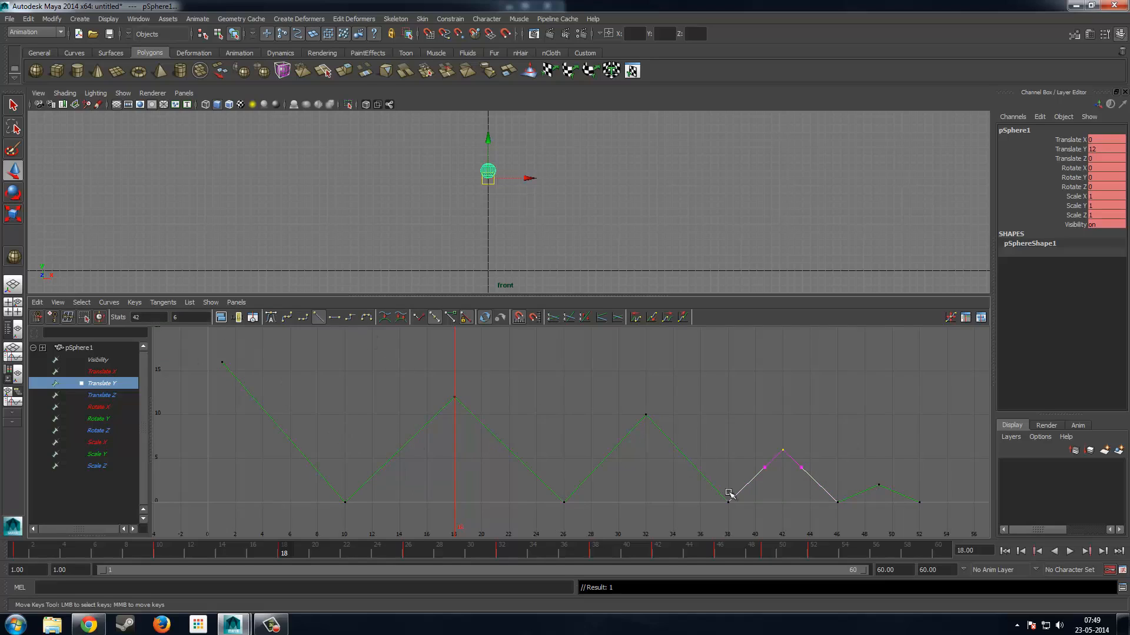
{"action": "left_click_drag", "start_coordinate": [929, 491], "coordinate": [914, 508]}
{"action": "mouse_move", "coordinate": [940, 479]}
{"action": "middle_mouse_down", "text": "shift"}
{"action": "mouse_move", "coordinate": [929, 480]}
{"action": "mouse_move", "coordinate": [945, 480]}
{"action": "middle_mouse_up", "text": "shift"}
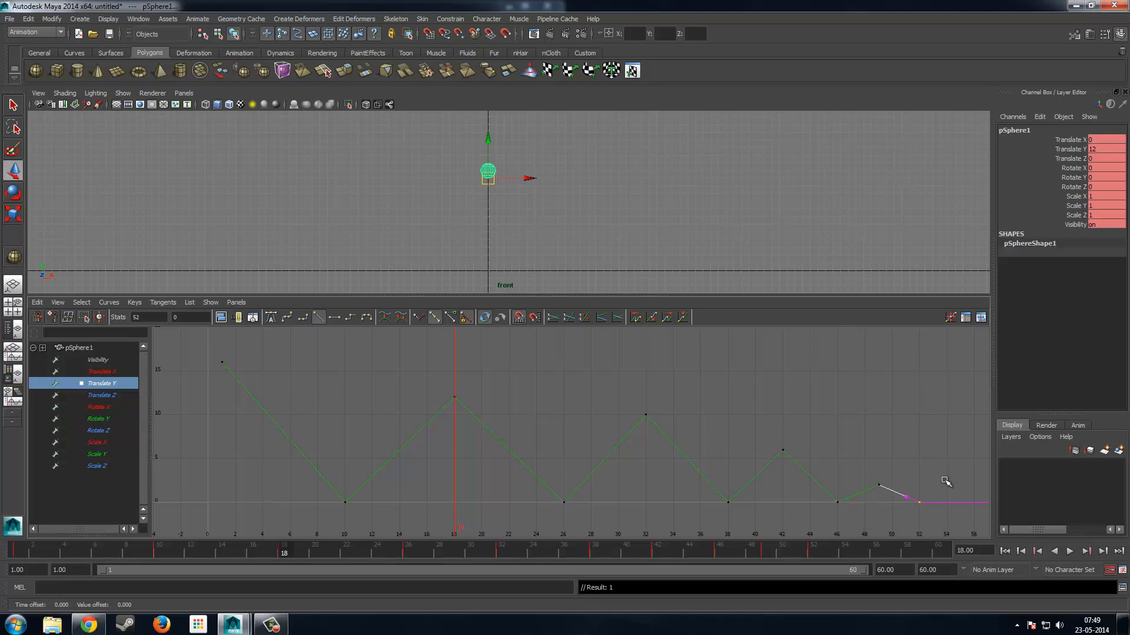
{"action": "left_click", "coordinate": [462, 364]}
{"action": "left_click_drag", "start_coordinate": [238, 344], "coordinate": [210, 371]}
{"action": "left_click_drag", "start_coordinate": [257, 431], "coordinate": [407, 533]}
{"action": "left_click_drag", "start_coordinate": [372, 360], "coordinate": [407, 382]}
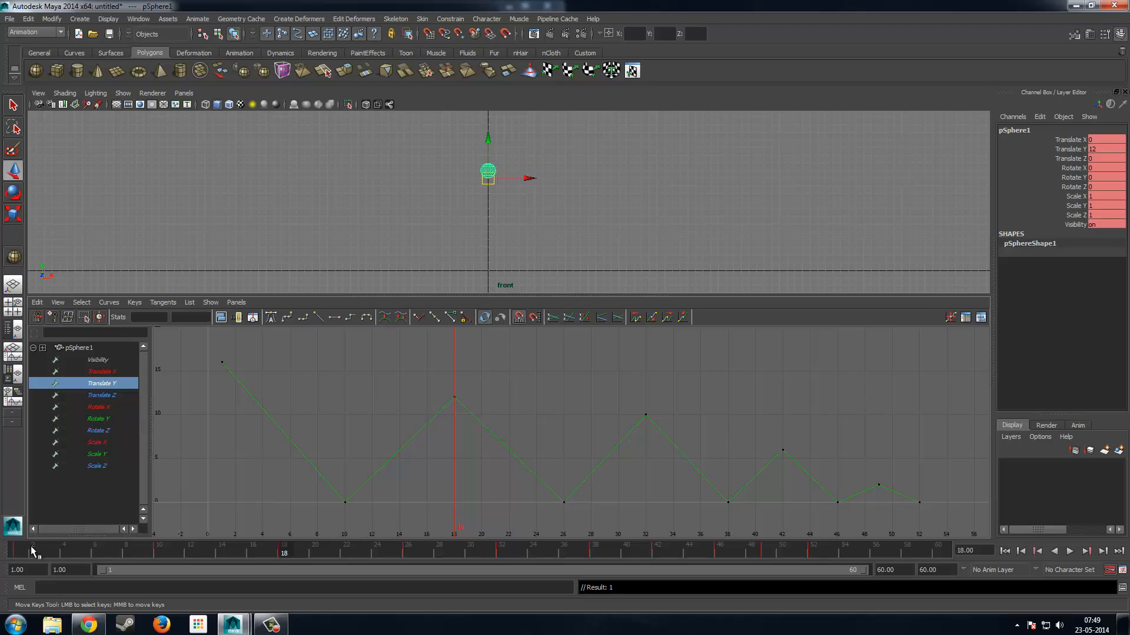
Play the bounce briefly, return to frame 1 and check the ground-contact keys along the Translate Y curve.
{"action": "key", "text": "alt+v"}
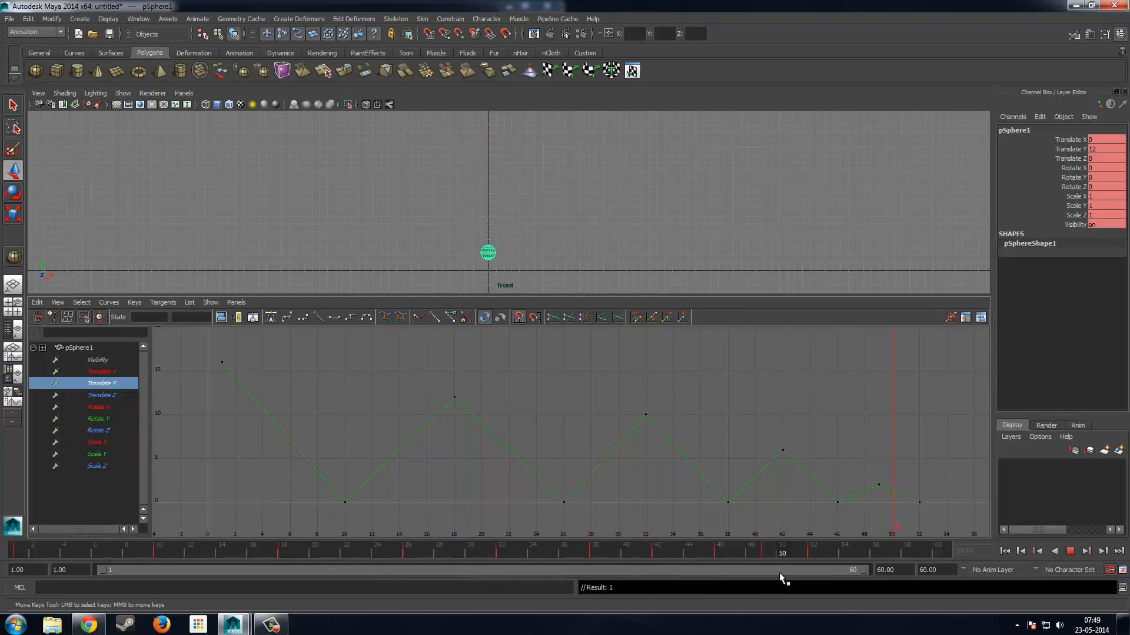
{"action": "mouse_move", "coordinate": [780, 572]}
{"action": "left_mouse_down"}
{"action": "mouse_move", "coordinate": [828, 573]}
{"action": "mouse_move", "coordinate": [103, 525]}
{"action": "mouse_move", "coordinate": [18, 494]}
{"action": "left_mouse_up"}
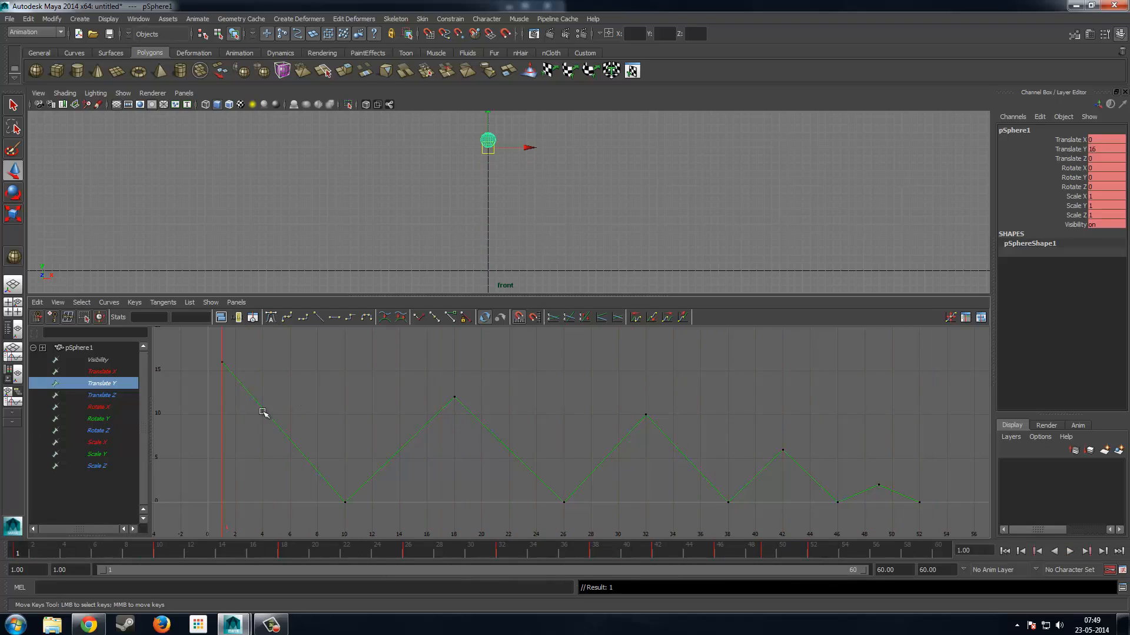
{"action": "left_click_drag", "start_coordinate": [303, 463], "coordinate": [394, 523]}
{"action": "left_click_drag", "start_coordinate": [523, 477], "coordinate": [616, 529]}
{"action": "left_click_drag", "start_coordinate": [668, 472], "coordinate": [797, 545]}
{"action": "left_click_drag", "start_coordinate": [801, 491], "coordinate": [923, 525]}
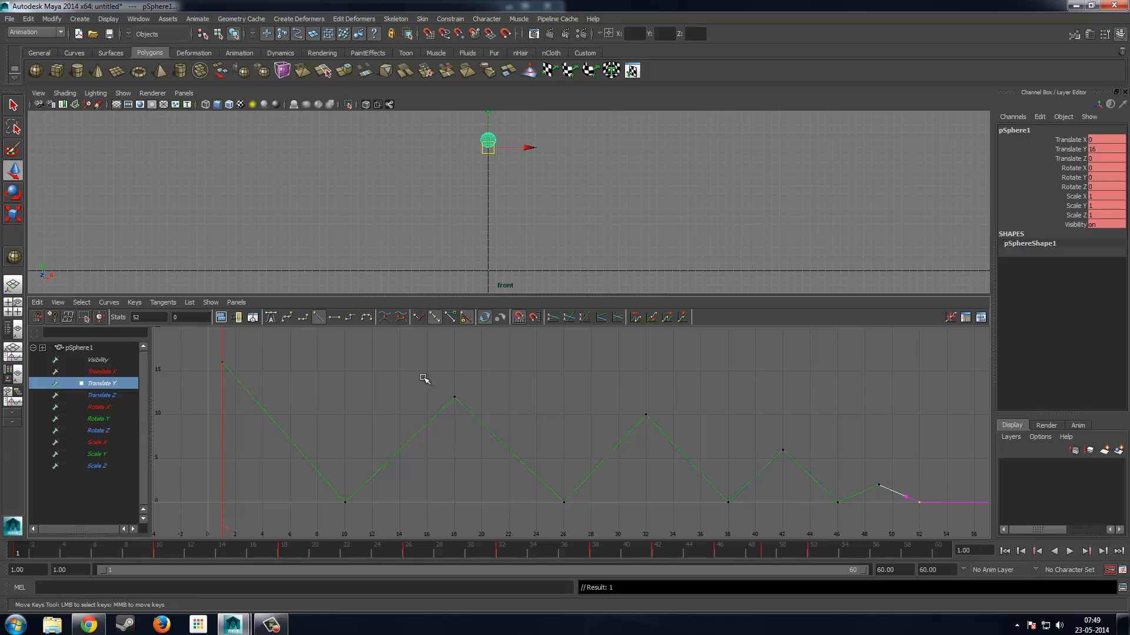
Give the Translate Y peak keys at frames 18, 32, 42 and 49 flat tangents.
{"action": "left_click_drag", "start_coordinate": [424, 378], "coordinate": [732, 456]}
{"action": "left_click_drag", "start_coordinate": [914, 486], "coordinate": [914, 486]}
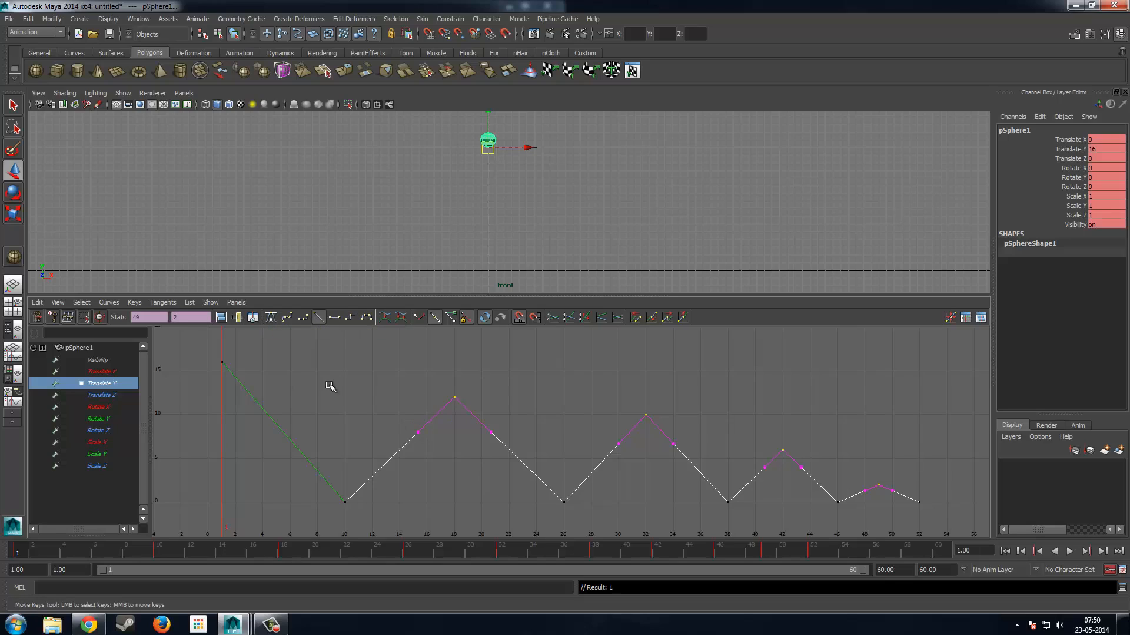
{"action": "left_click", "coordinate": [336, 319]}
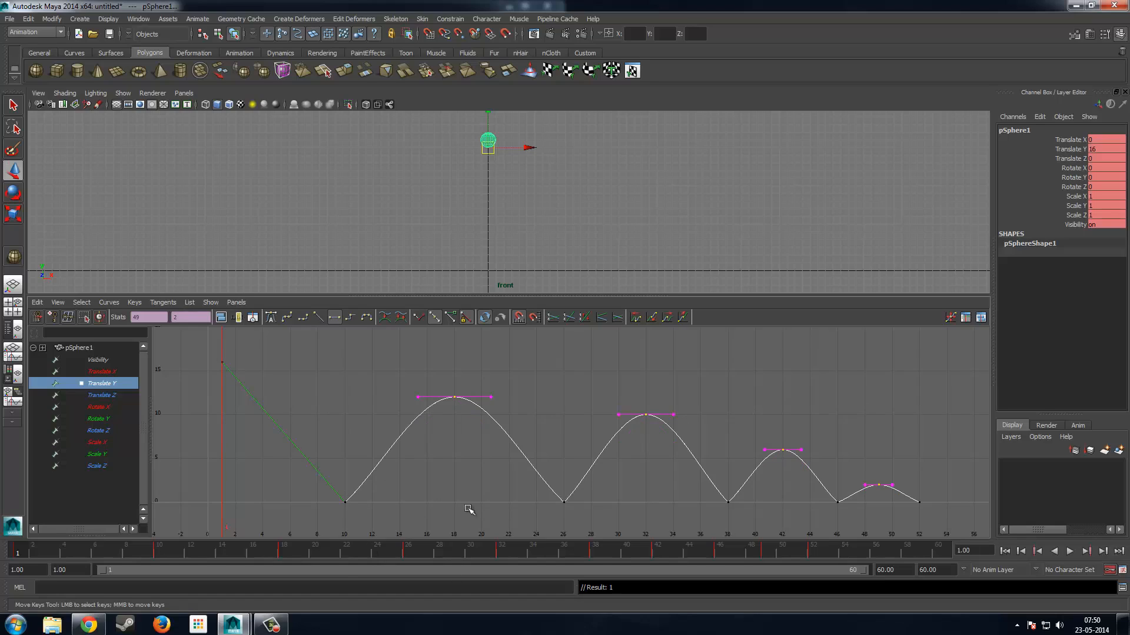
Play the animation to check the rounded bounce peaks and return to frame 1.
{"action": "left_click", "coordinate": [1069, 550]}
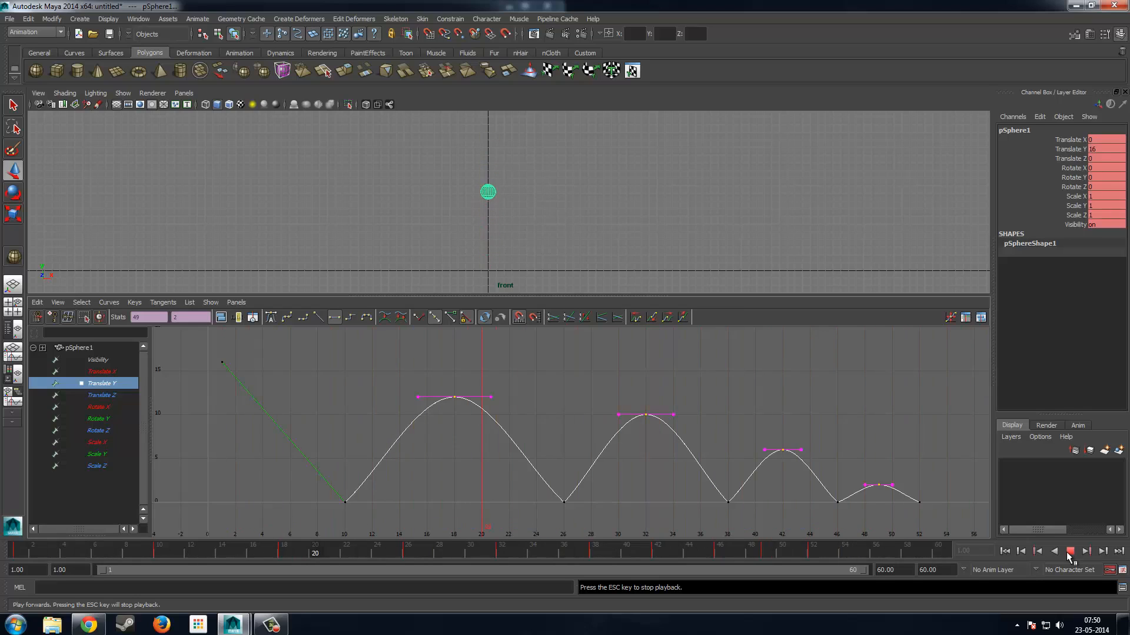
{"action": "left_click", "coordinate": [1069, 551]}
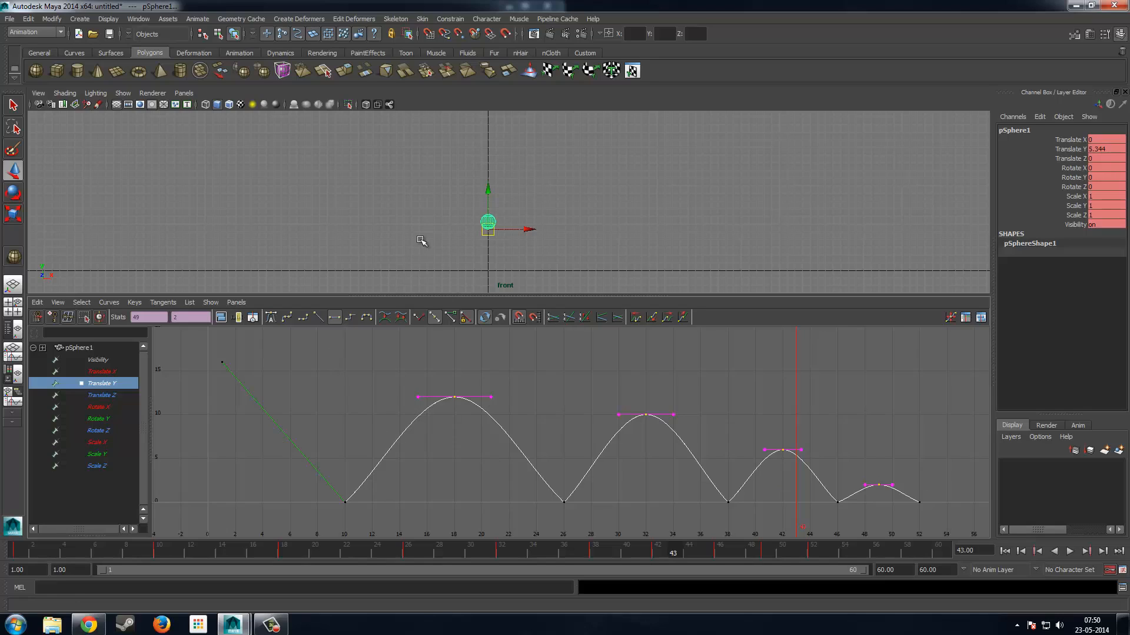
{"action": "left_click_drag", "start_coordinate": [63, 553], "coordinate": [13, 553]}
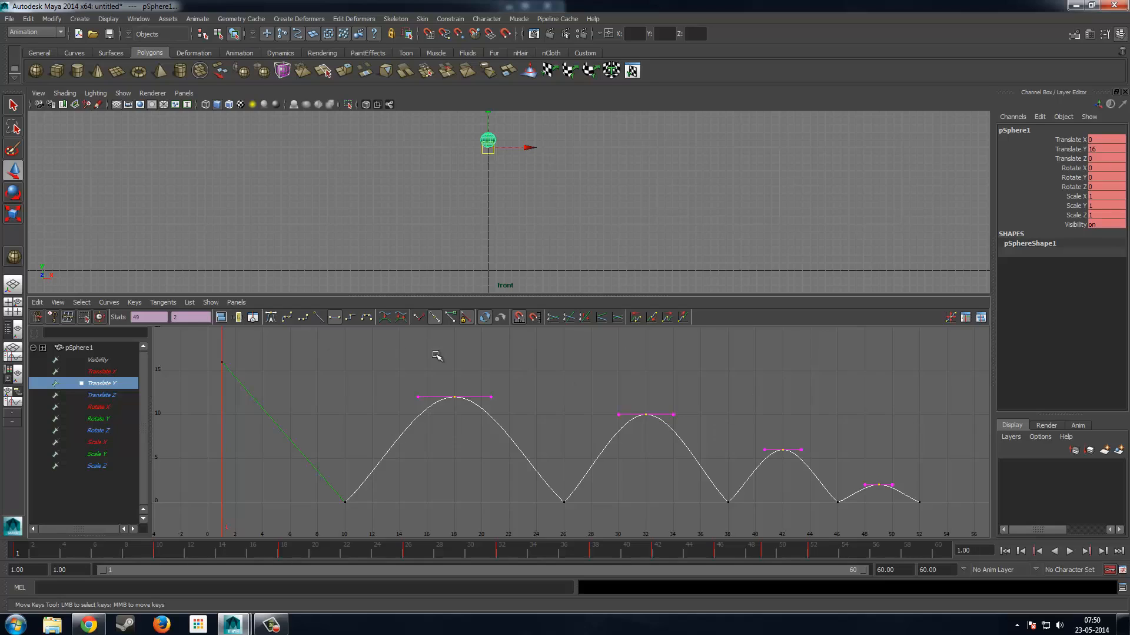
Try adjusting the outgoing tangent handle of the frame 18 key, and undo the handle changes.
{"action": "right_click_drag", "start_coordinate": [445, 354], "coordinate": [501, 433]}
{"action": "right_click_drag", "start_coordinate": [531, 364], "coordinate": [496, 364]}
{"action": "left_click_drag", "start_coordinate": [470, 402], "coordinate": [513, 383]}
{"action": "mouse_move", "coordinate": [521, 383]}
{"action": "middle_mouse_down"}
{"action": "mouse_move", "coordinate": [522, 364]}
{"action": "mouse_move", "coordinate": [522, 402]}
{"action": "middle_mouse_up"}
{"action": "key", "text": "ctrl+z"}
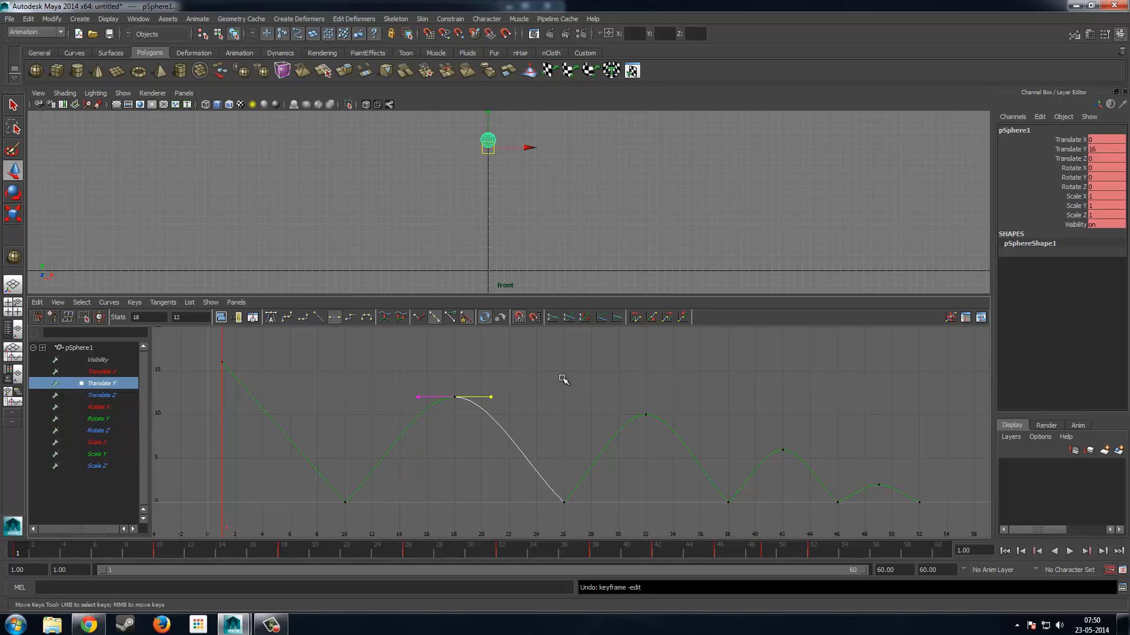
{"action": "mouse_move", "coordinate": [507, 386]}
{"action": "middle_mouse_down"}
{"action": "mouse_move", "coordinate": [520, 371]}
{"action": "mouse_move", "coordinate": [498, 390]}
{"action": "mouse_move", "coordinate": [510, 382]}
{"action": "middle_mouse_up"}
{"action": "key", "text": "ctrl+z"}
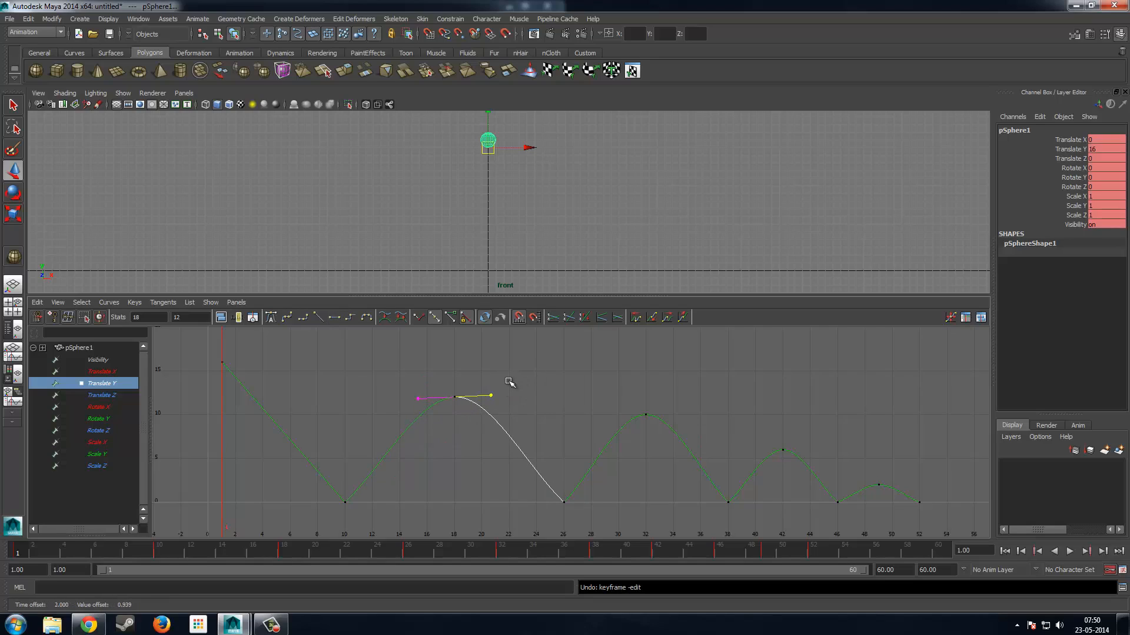
{"action": "key", "text": "ctrl+z"}
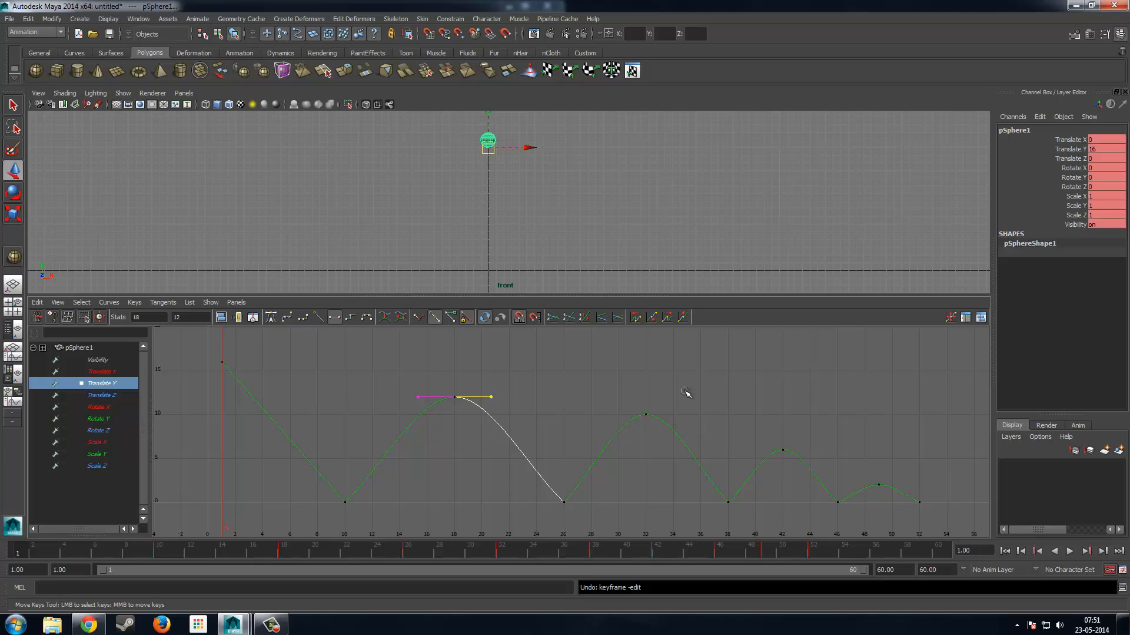
Free the tangent weights of the four Translate Y peak keys and lengthen the flat tangents at frame 18.
{"action": "left_click_drag", "start_coordinate": [417, 361], "coordinate": [922, 488]}
{"action": "right_click_drag", "start_coordinate": [606, 380], "coordinate": [656, 479]}
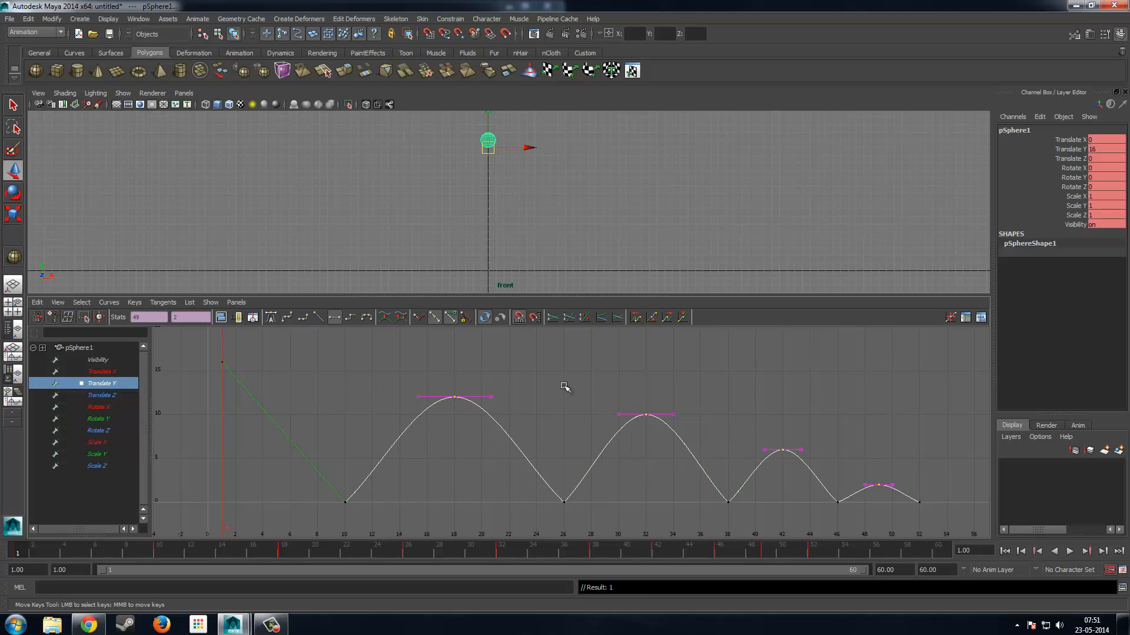
{"action": "left_click", "coordinate": [492, 396]}
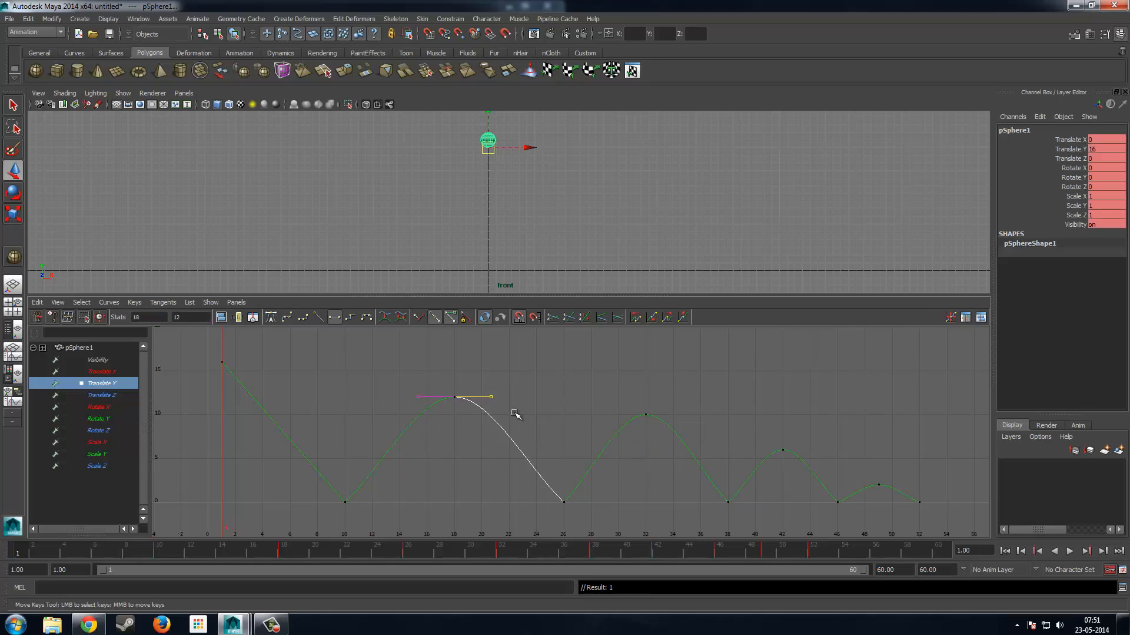
{"action": "middle_click_drag", "start_coordinate": [500, 386], "coordinate": [541, 391]}
Lengthen the flat tangents of the peak keys at frames 32, 42 and 49 to broaden those arcs, and clear the key selection.
{"action": "left_click_drag", "start_coordinate": [607, 383], "coordinate": [673, 429]}
{"action": "middle_click_drag", "start_coordinate": [671, 394], "coordinate": [673, 394]}
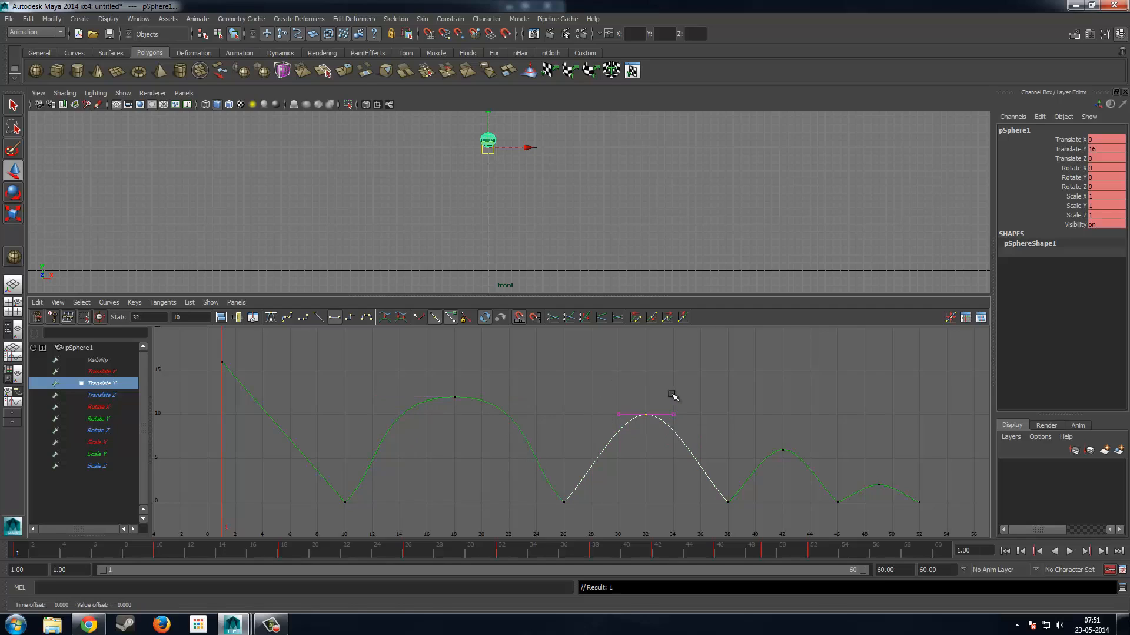
{"action": "left_click_drag", "start_coordinate": [693, 399], "coordinate": [662, 426]}
{"action": "middle_click_drag", "start_coordinate": [672, 379], "coordinate": [739, 416]}
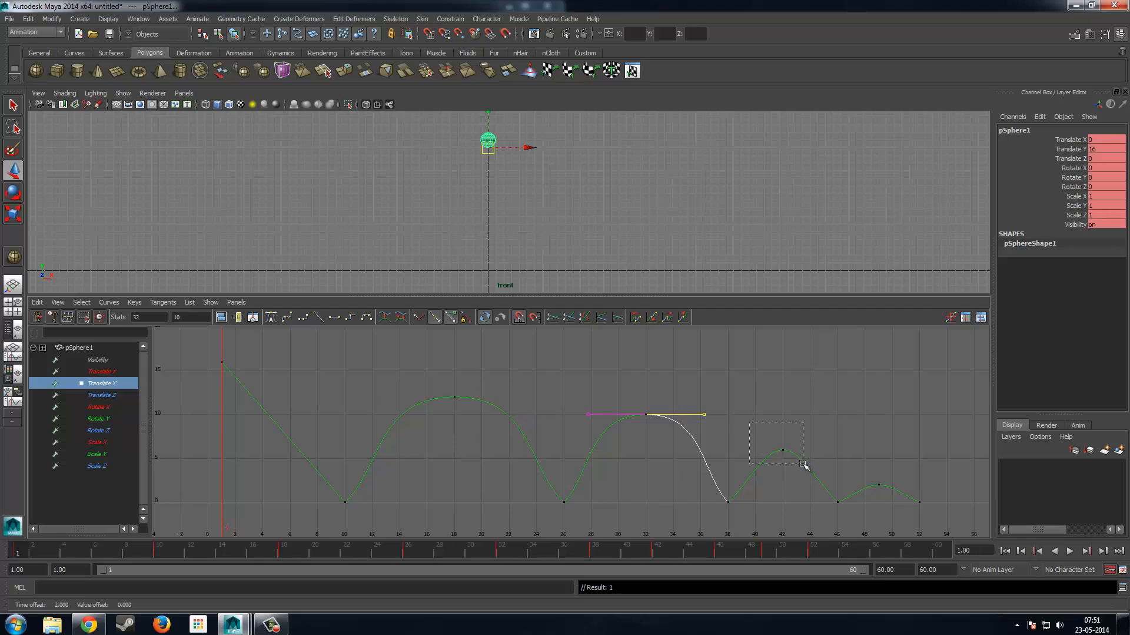
{"action": "left_click_drag", "start_coordinate": [803, 464], "coordinate": [805, 462]}
{"action": "middle_click_drag", "start_coordinate": [808, 429], "coordinate": [827, 440]}
{"action": "mouse_move", "coordinate": [868, 487]}
{"action": "left_mouse_down"}
{"action": "mouse_move", "coordinate": [917, 467]}
{"action": "mouse_move", "coordinate": [890, 487]}
{"action": "left_mouse_up"}
{"action": "middle_click_drag", "start_coordinate": [892, 464], "coordinate": [900, 468]}
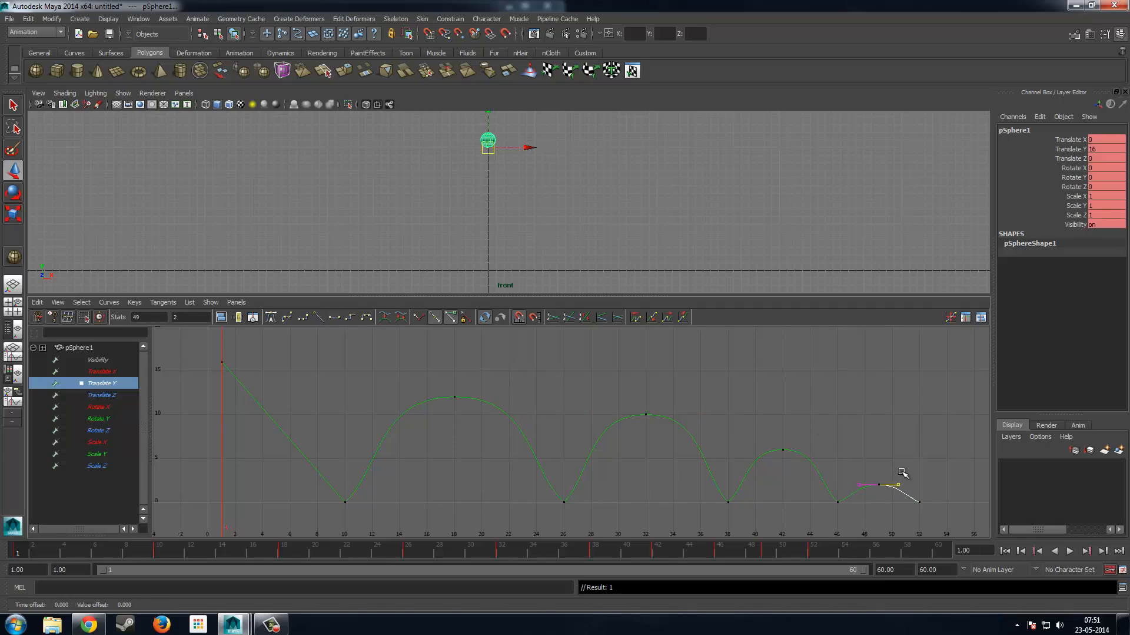
{"action": "left_click", "coordinate": [870, 408]}
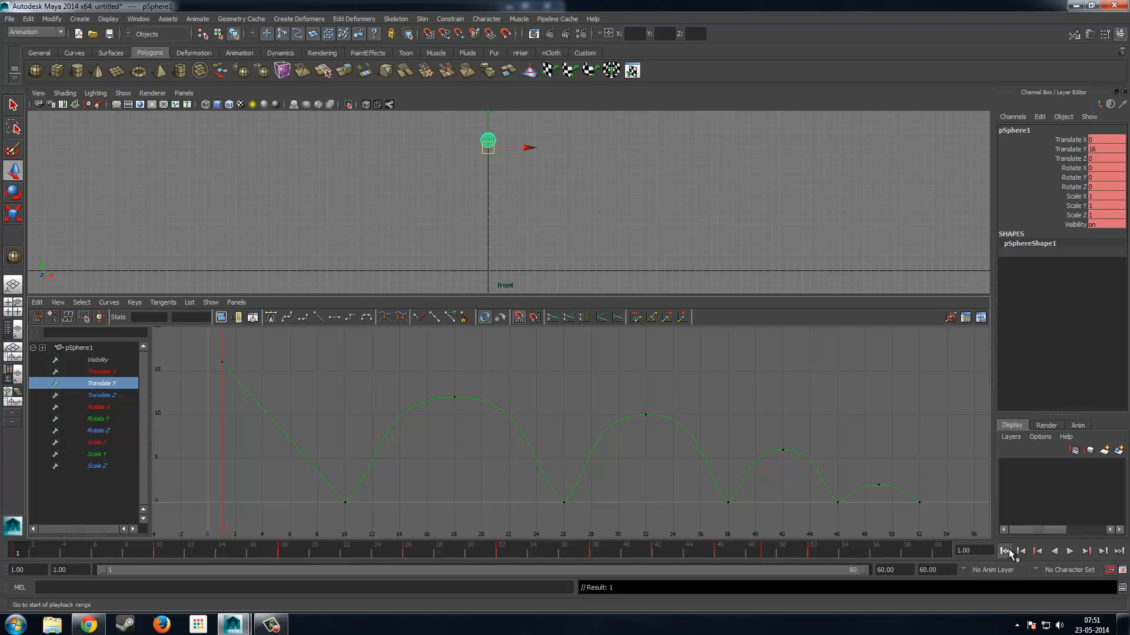
Play the animation to check the ball's hang time at the broadened peaks.
{"action": "left_click", "coordinate": [1069, 553]}
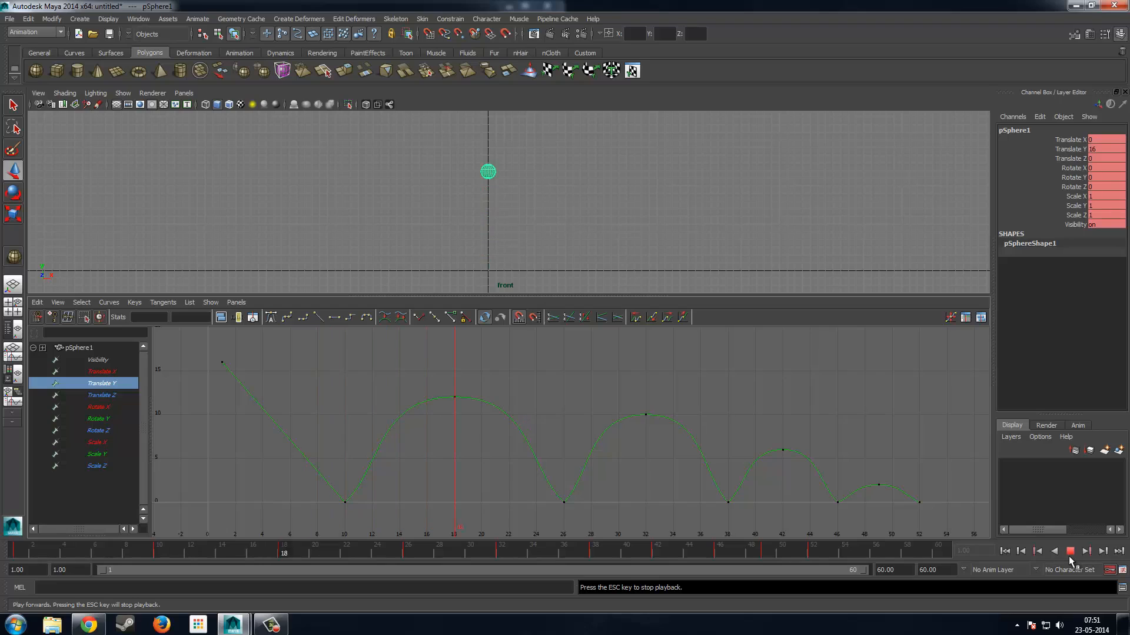
{"action": "left_click", "coordinate": [1071, 551]}
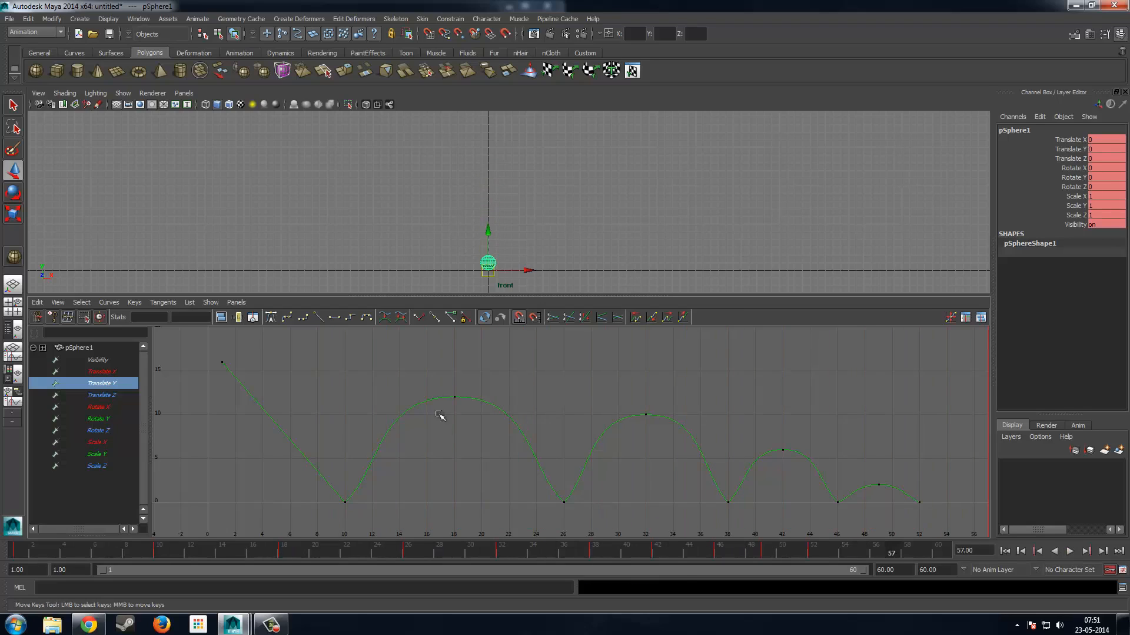
{"action": "key", "text": "alt+v"}
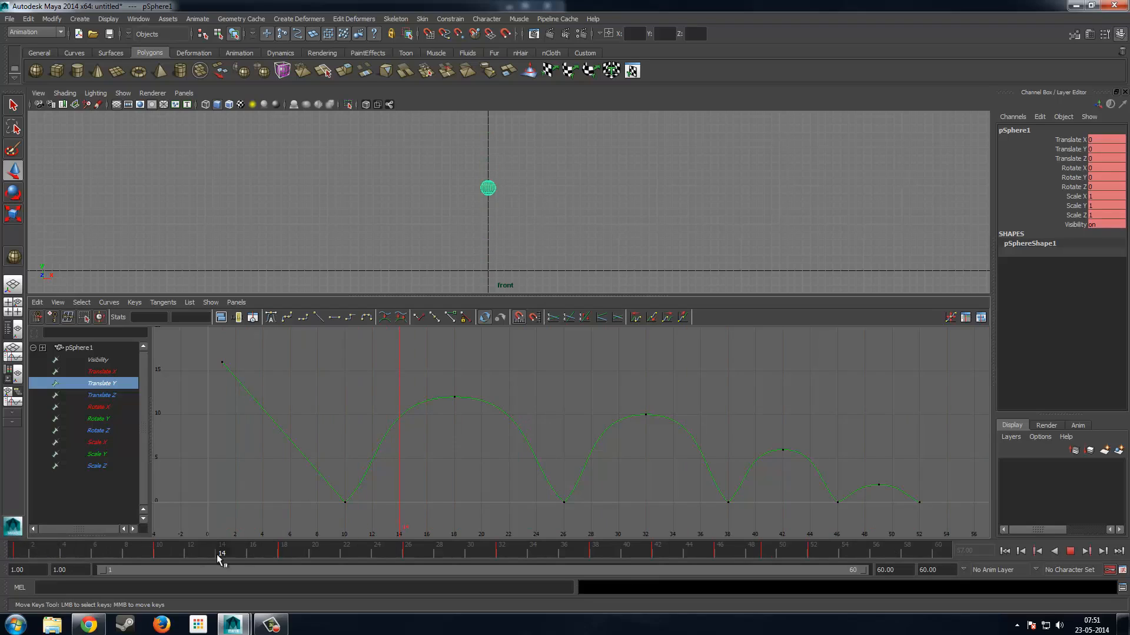
{"action": "key", "text": "alt+v"}
Give the Translate Y key at frame 1 a flat tangent, and tilt its outgoing handle slightly downward.
{"action": "left_click_drag", "start_coordinate": [214, 341], "coordinate": [265, 400]}
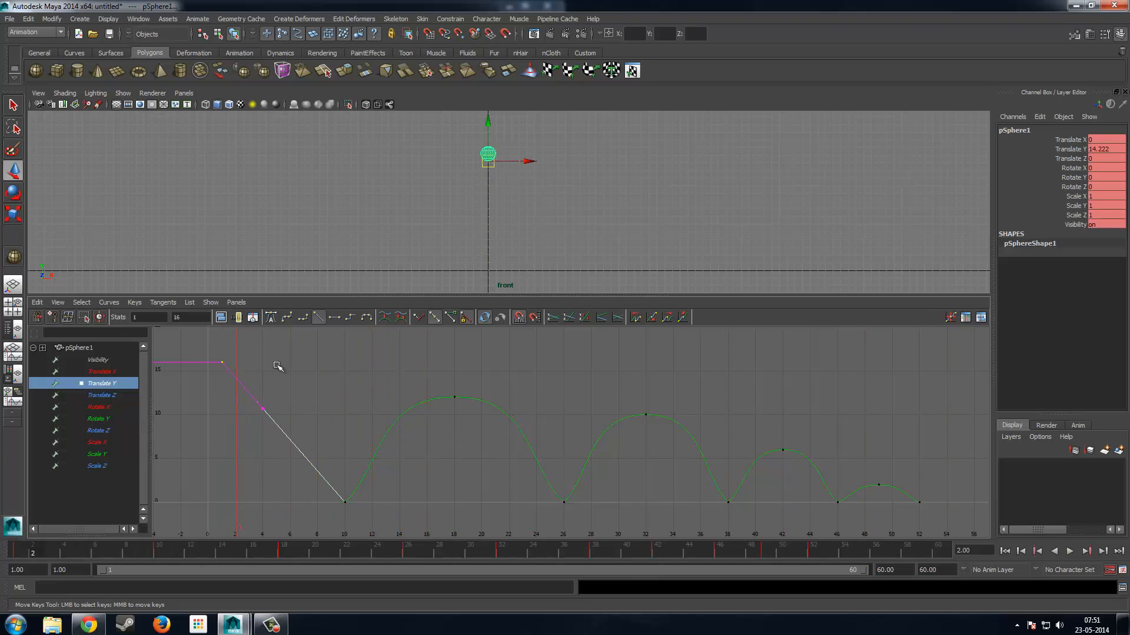
{"action": "left_click", "coordinate": [334, 317]}
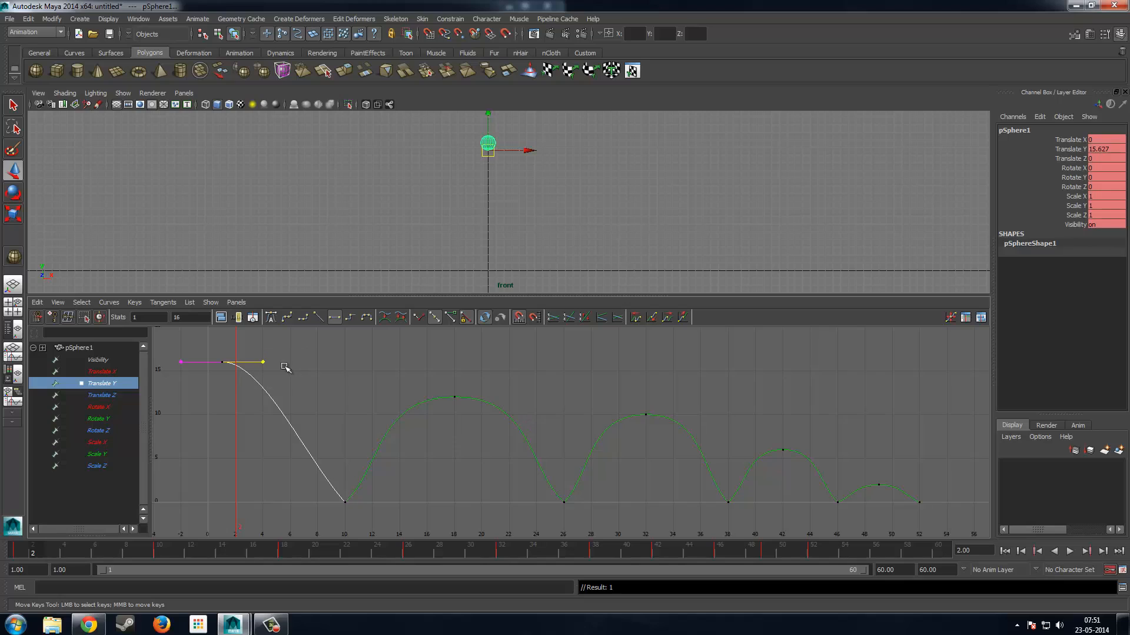
{"action": "middle_click_drag", "start_coordinate": [285, 366], "coordinate": [288, 360]}
Play the animation from frame 1 to check the softened initial drop, and return to frame 1.
{"action": "left_click_drag", "start_coordinate": [56, 549], "coordinate": [17, 553]}
{"action": "left_click", "coordinate": [1071, 551]}
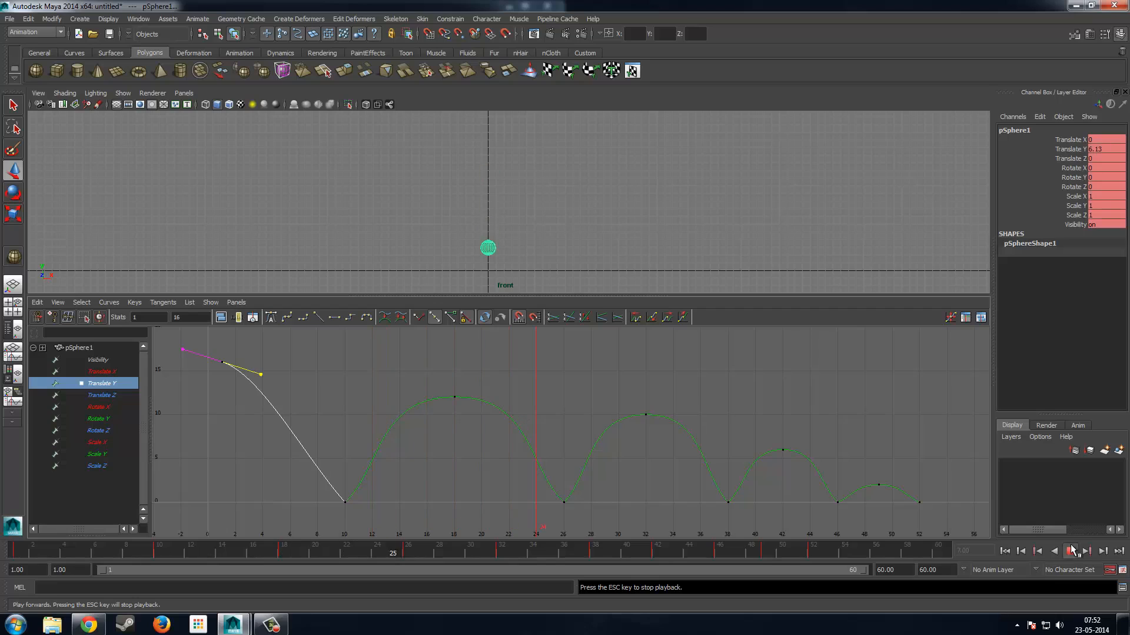
{"action": "left_click", "coordinate": [1072, 550]}
{"action": "left_click_drag", "start_coordinate": [71, 554], "coordinate": [18, 554]}
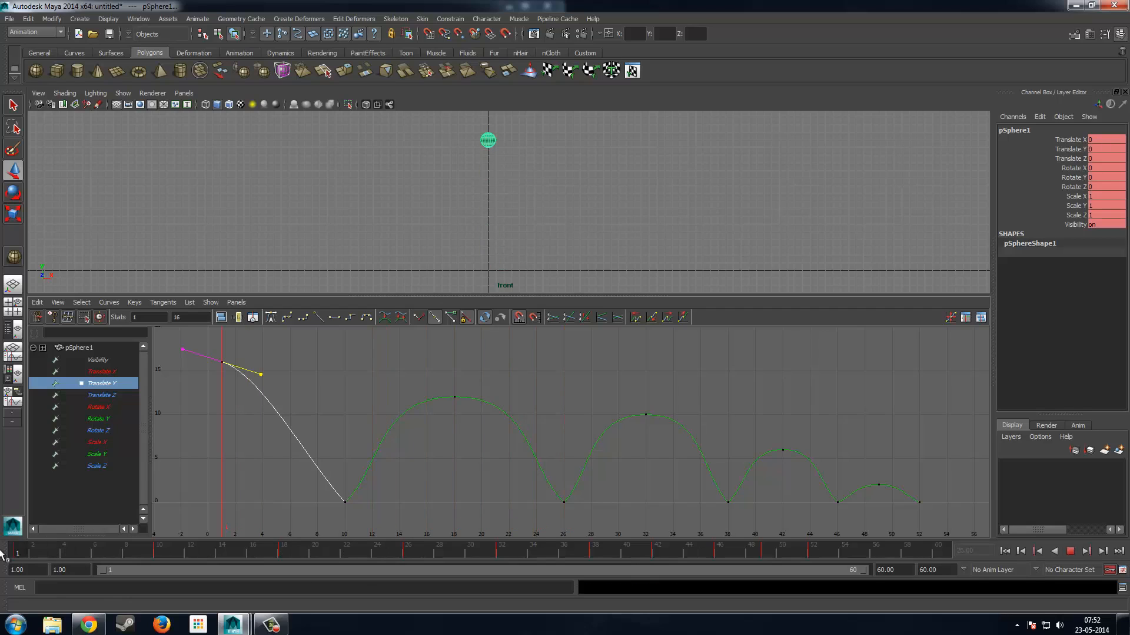
Switch the front viewport to the perspective view and maximize it.
{"action": "key", "text": "space"}
{"action": "key", "text": "space"}
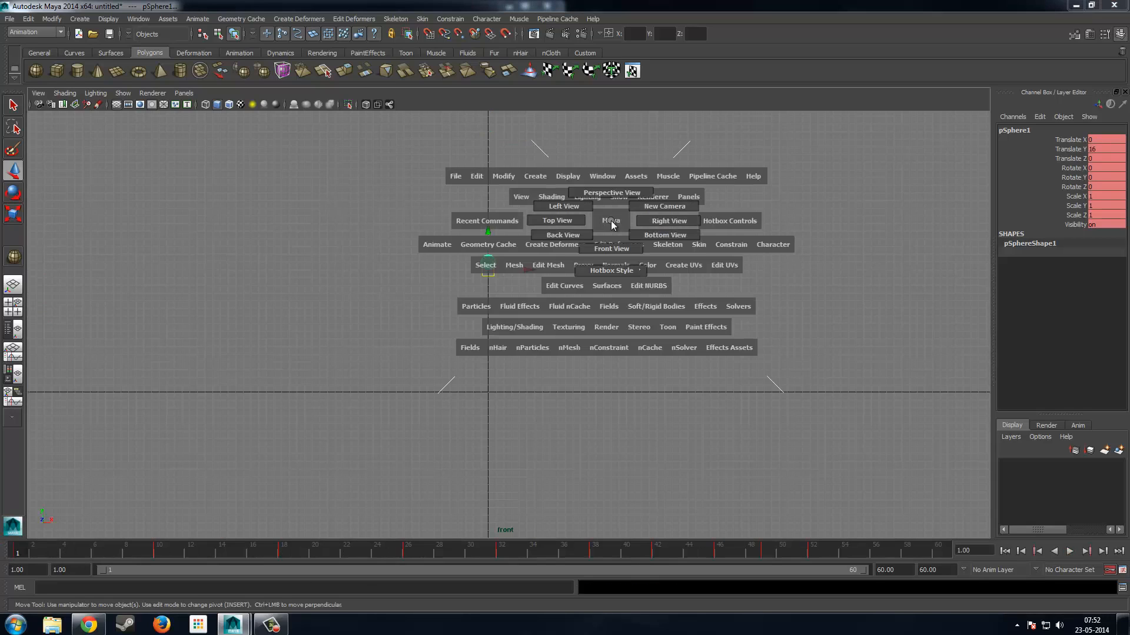
{"action": "left_click_drag", "start_coordinate": [610, 202], "coordinate": [610, 193]}
{"action": "key", "text": "space"}
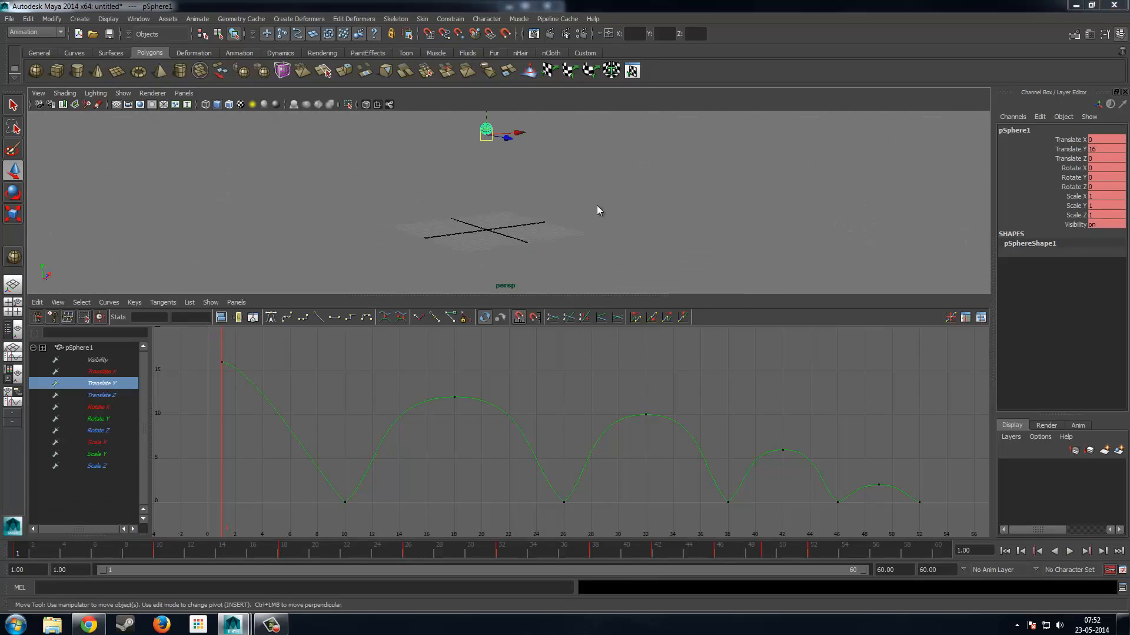
{"action": "key", "text": "space"}
Deselect the sphere and change the perspective viewport's background to the blue-to-black gradient.
{"action": "mouse_move", "coordinate": [591, 250]}
{"action": "left_mouse_down", "text": "alt"}
{"action": "mouse_move", "coordinate": [593, 288]}
{"action": "mouse_move", "coordinate": [596, 262]}
{"action": "left_mouse_up", "text": "alt"}
{"action": "left_click", "coordinate": [595, 284]}
{"action": "key", "text": "alt+b"}
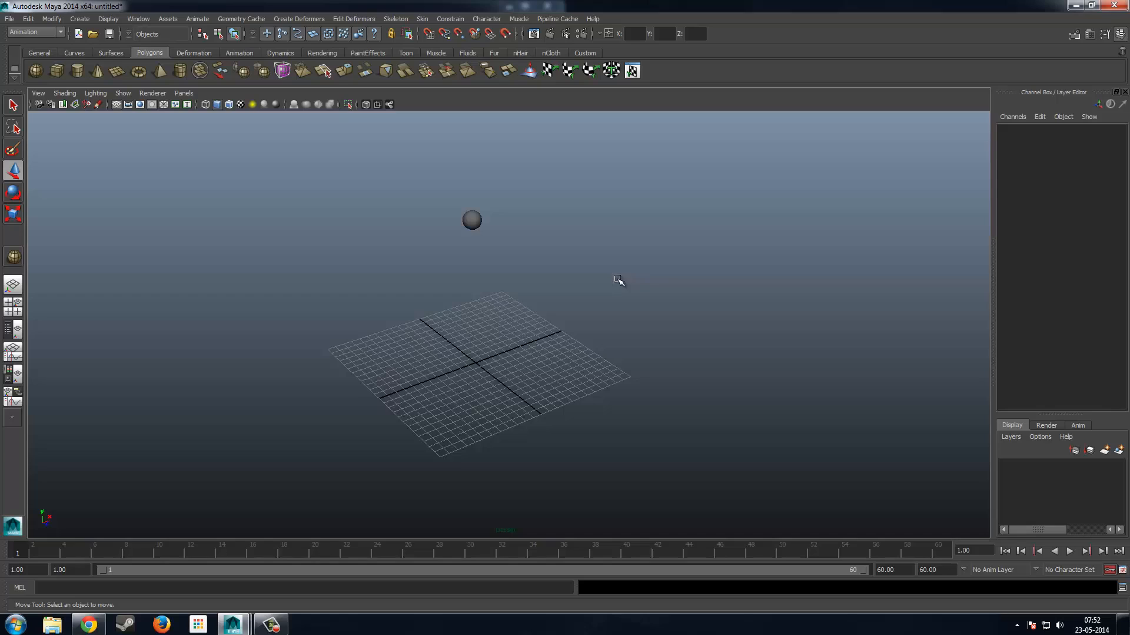
Play the bouncing animation in the perspective view and stop it after checking the motion.
{"action": "left_click", "coordinate": [1071, 551]}
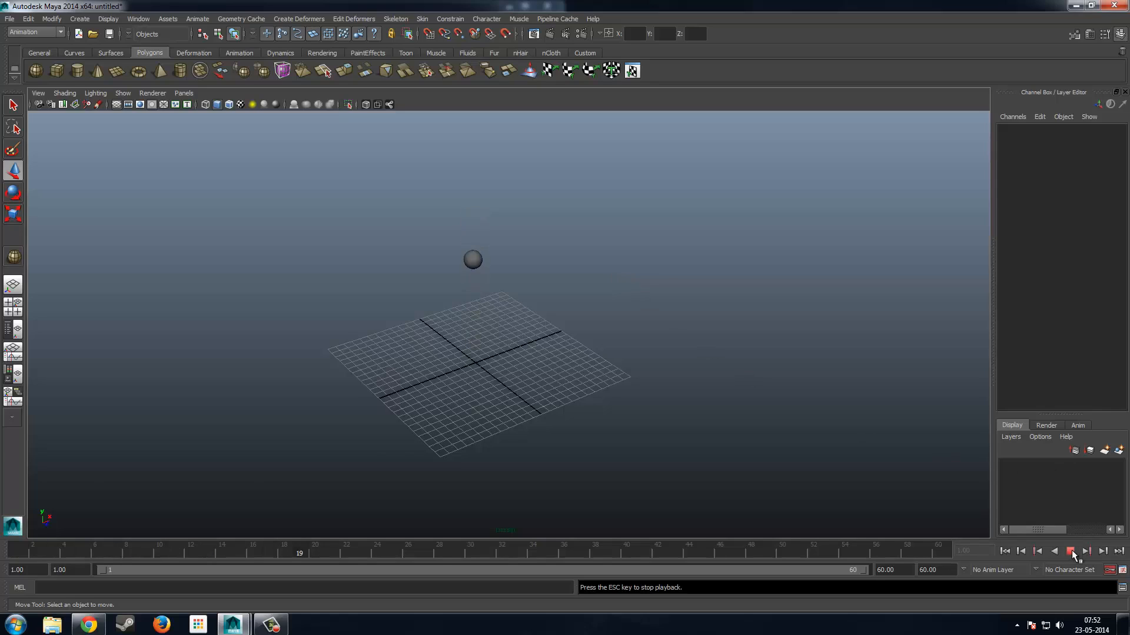
{"action": "scroll", "coordinate": [547, 413], "scroll_direction": "up", "scroll_amount": 4}
{"action": "left_click_drag", "start_coordinate": [536, 407], "coordinate": [538, 391], "text": "alt"}
{"action": "middle_click_drag", "start_coordinate": [546, 381], "coordinate": [564, 385], "text": "alt"}
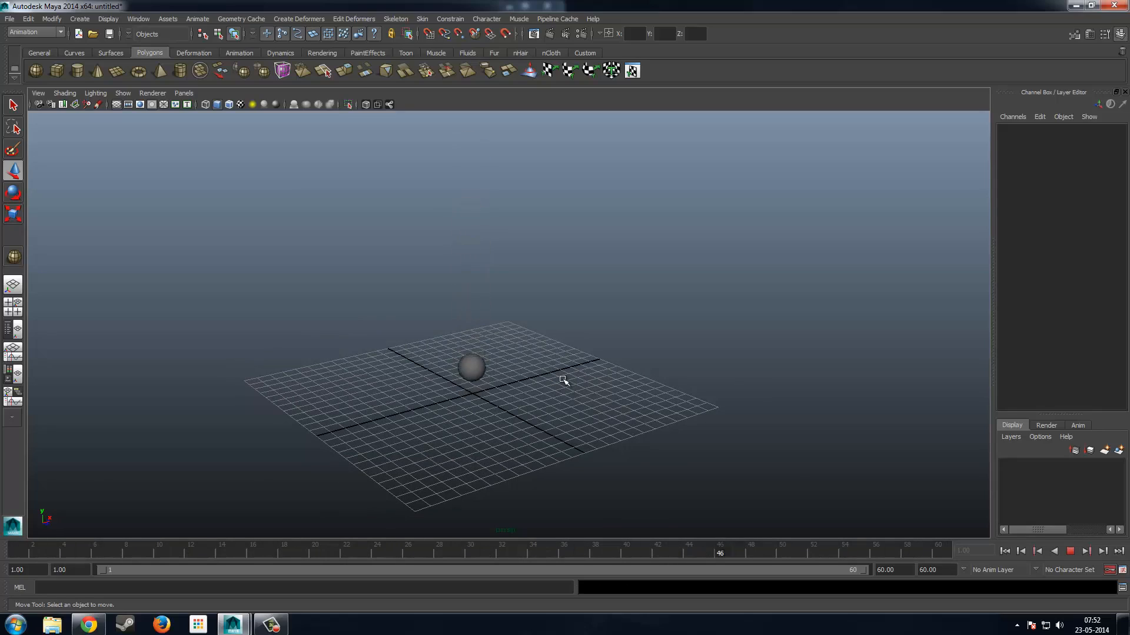
{"action": "left_click", "coordinate": [1071, 550]}
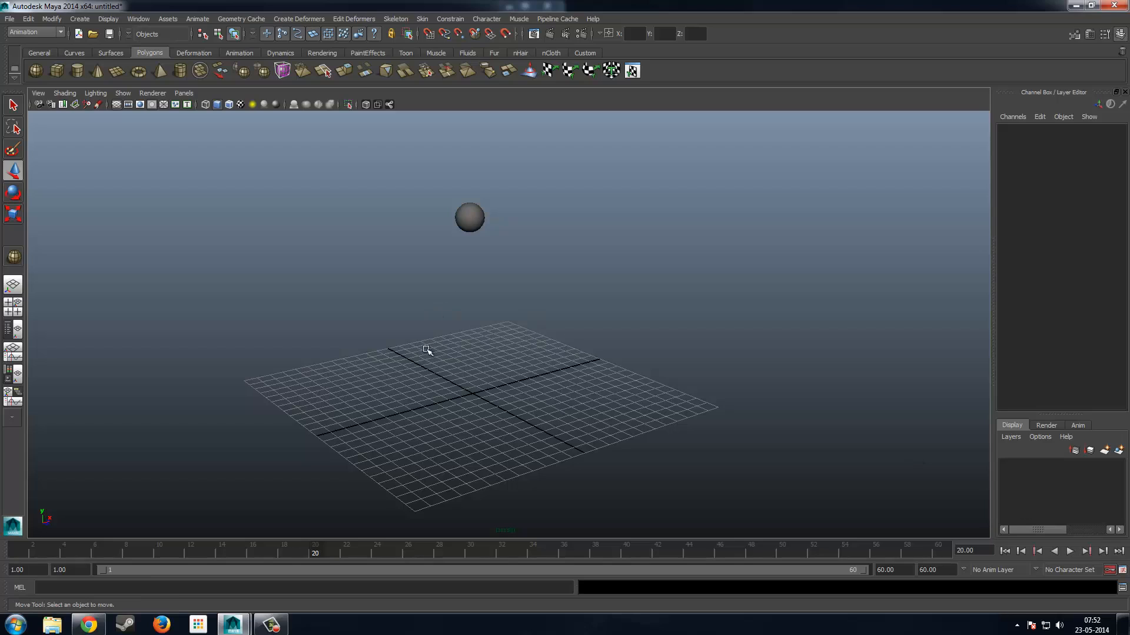
Select the sphere, move it along X at frame 60, and set its Translate X to 55.
{"action": "left_click", "coordinate": [464, 228]}
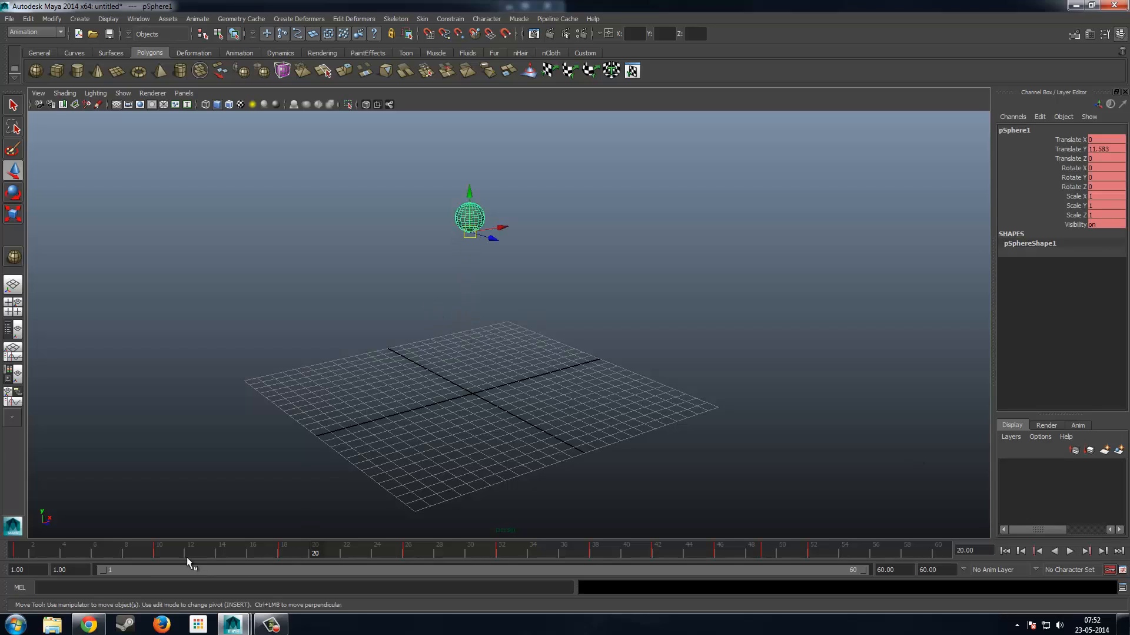
{"action": "left_click_drag", "start_coordinate": [162, 551], "coordinate": [8, 543]}
{"action": "scroll", "coordinate": [417, 303], "scroll_direction": "down", "scroll_amount": 4}
{"action": "left_click_drag", "start_coordinate": [421, 306], "coordinate": [378, 308], "text": "alt"}
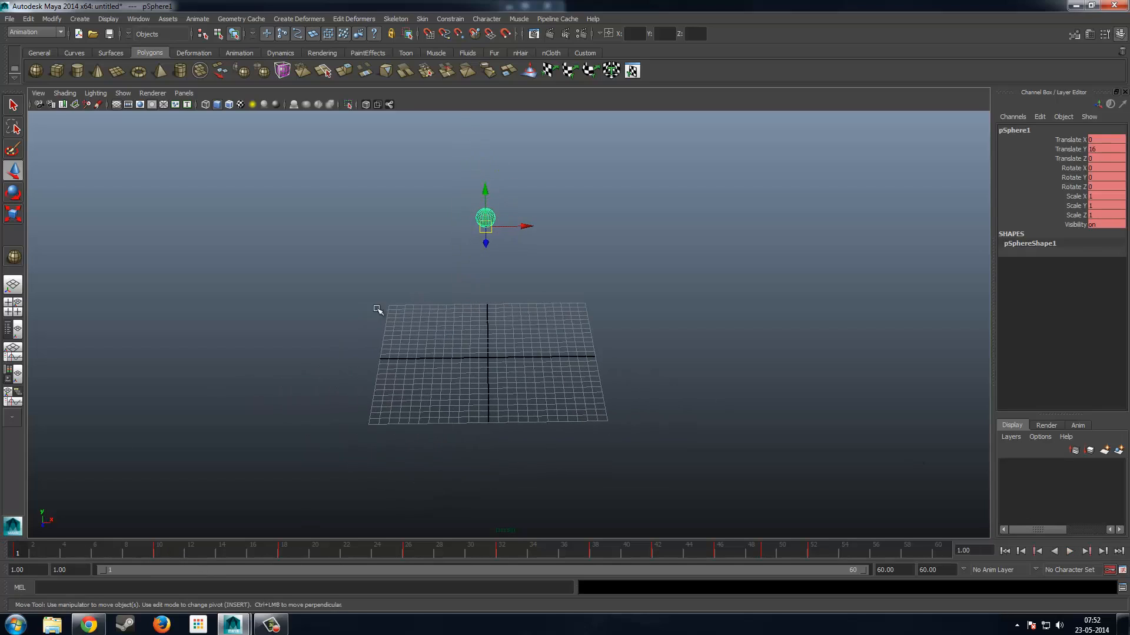
{"action": "left_click_drag", "start_coordinate": [486, 323], "coordinate": [484, 318], "text": "alt"}
{"action": "middle_click_drag", "start_coordinate": [485, 318], "coordinate": [414, 353], "text": "alt"}
{"action": "scroll", "coordinate": [413, 353], "scroll_direction": "up", "scroll_amount": 3}
{"action": "left_click_drag", "start_coordinate": [417, 357], "coordinate": [422, 351], "text": "alt"}
{"action": "scroll", "coordinate": [420, 350], "scroll_direction": "down", "scroll_amount": 3}
{"action": "middle_click_drag", "start_coordinate": [404, 349], "coordinate": [348, 344], "text": "alt"}
{"action": "scroll", "coordinate": [348, 343], "scroll_direction": "up", "scroll_amount": 3}
{"action": "left_click_drag", "start_coordinate": [349, 344], "coordinate": [351, 338], "text": "alt"}
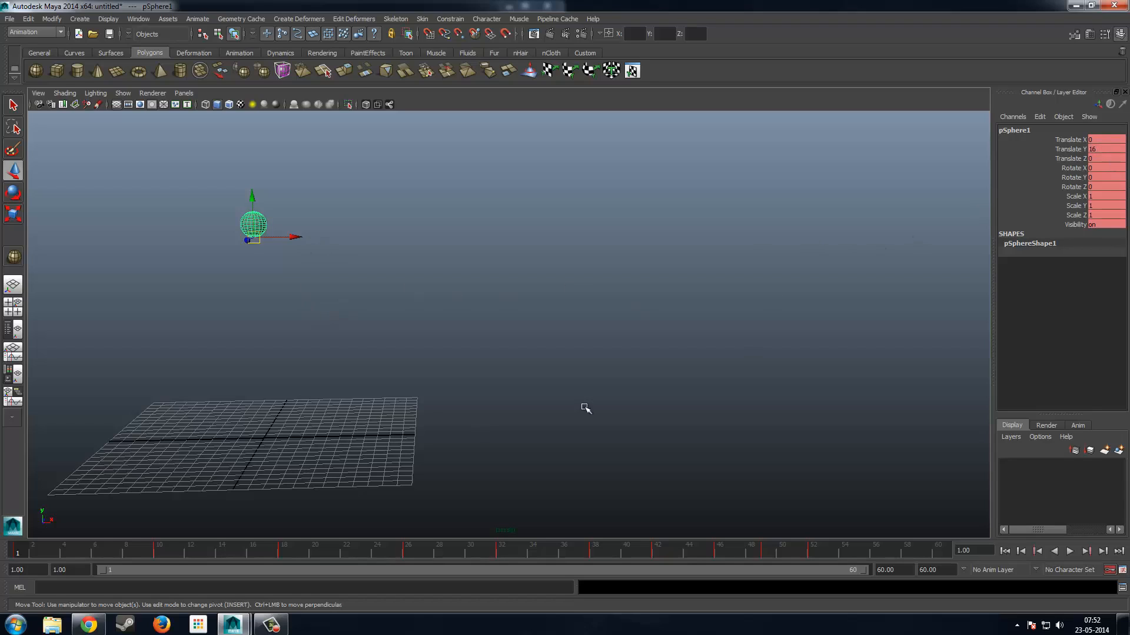
{"action": "left_click", "coordinate": [936, 549]}
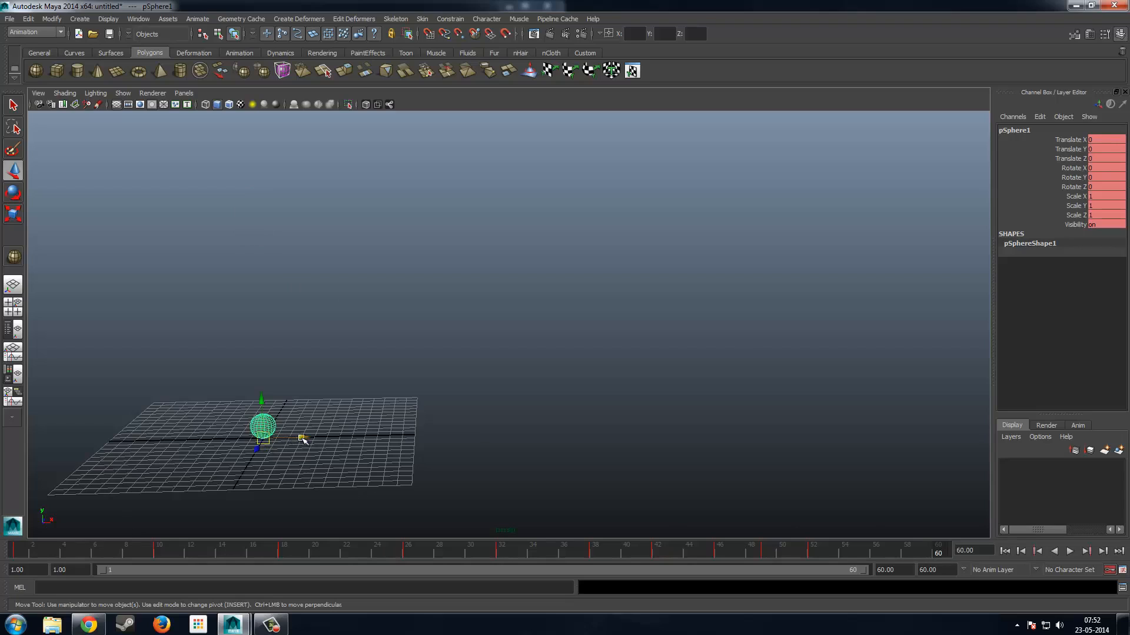
{"action": "left_click_drag", "start_coordinate": [303, 438], "coordinate": [933, 433]}
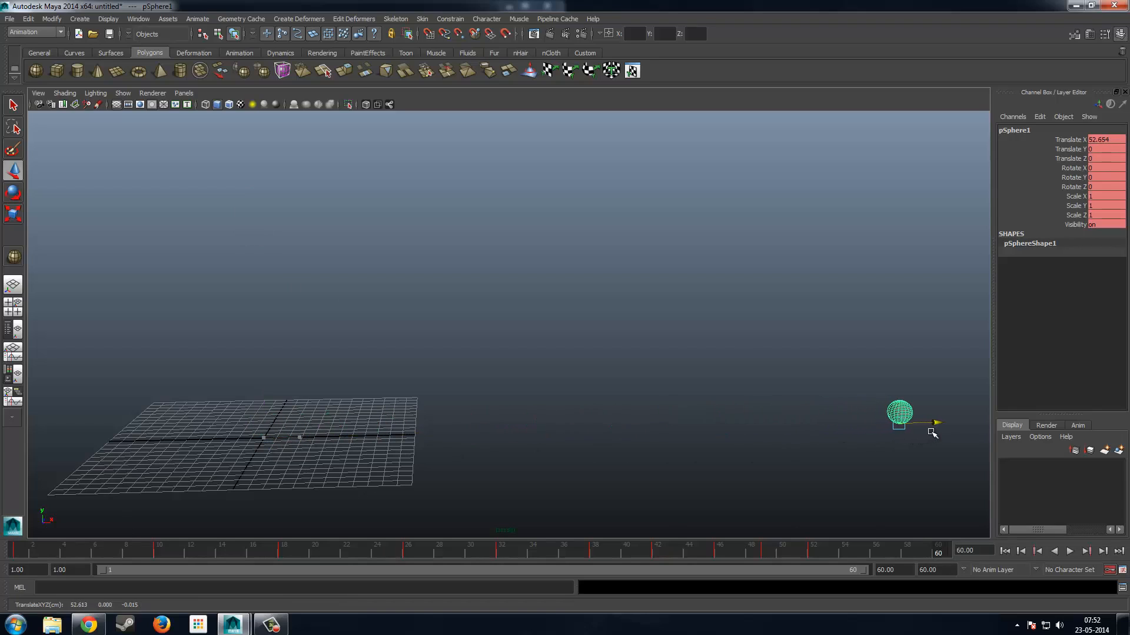
{"action": "left_click", "coordinate": [1122, 139]}
{"action": "type", "text": "55"}
{"action": "key", "text": "Return"}
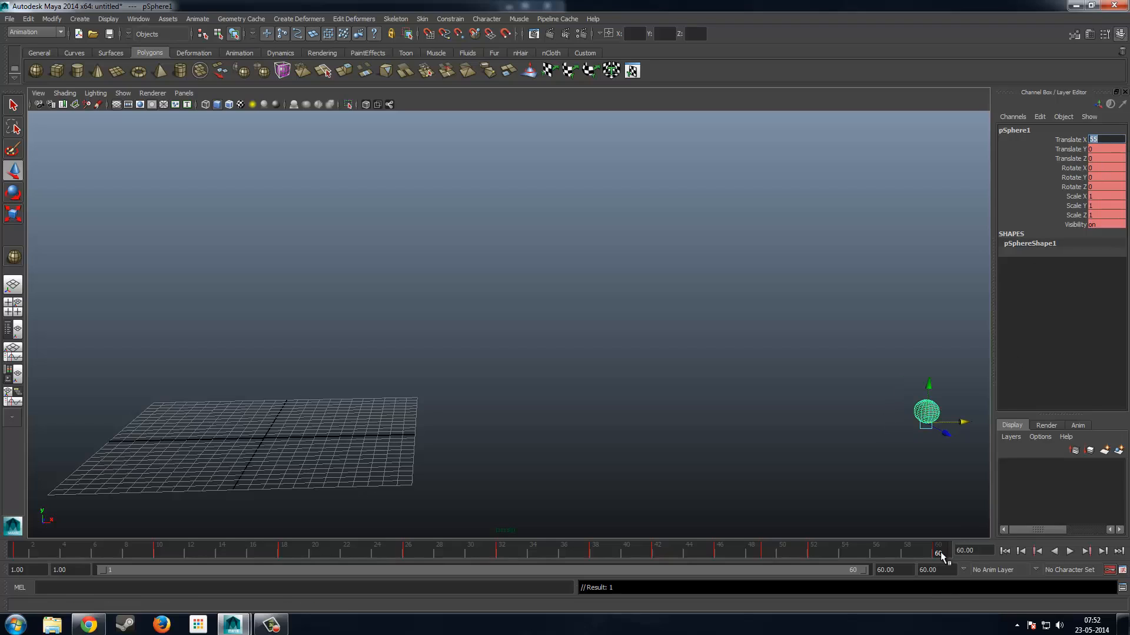
Play the animation from frame 1 to check the sphere's forward travel, and stop playback.
{"action": "left_click_drag", "start_coordinate": [942, 547], "coordinate": [14, 551]}
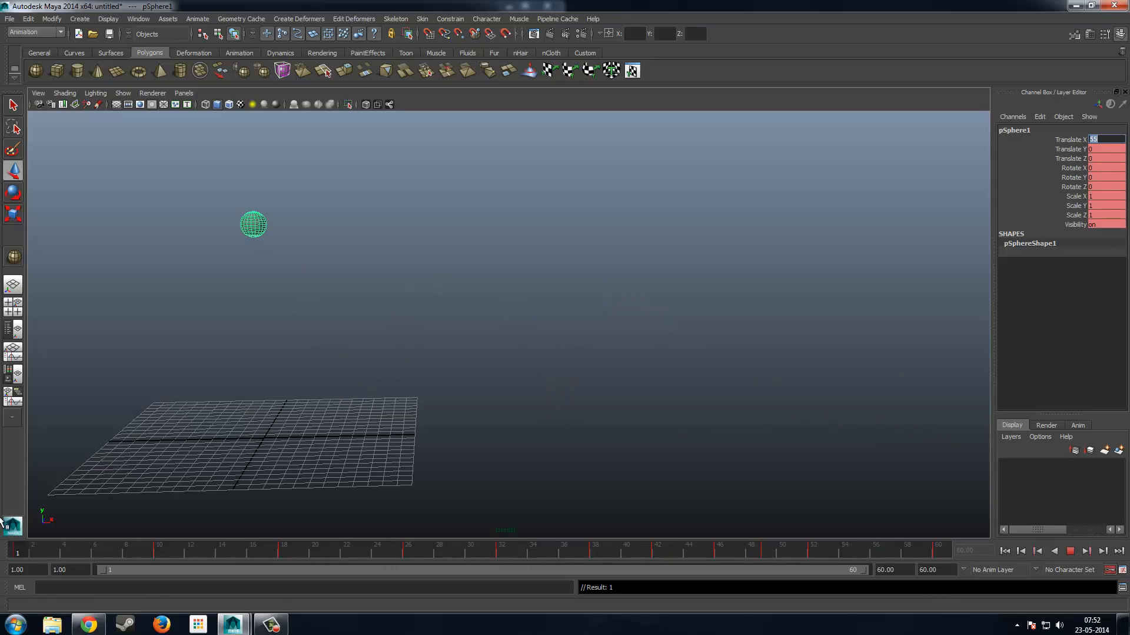
{"action": "left_click", "coordinate": [1071, 551]}
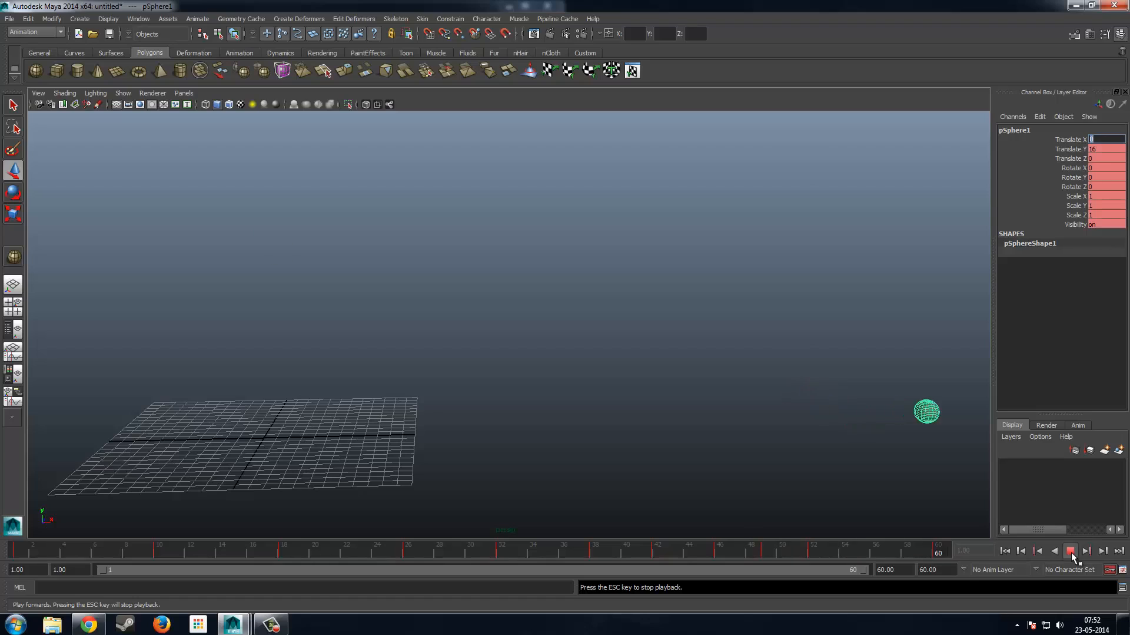
{"action": "left_click", "coordinate": [1071, 551]}
At frame 60, set the sphere's Translate X to 50.
{"action": "left_click", "coordinate": [939, 551]}
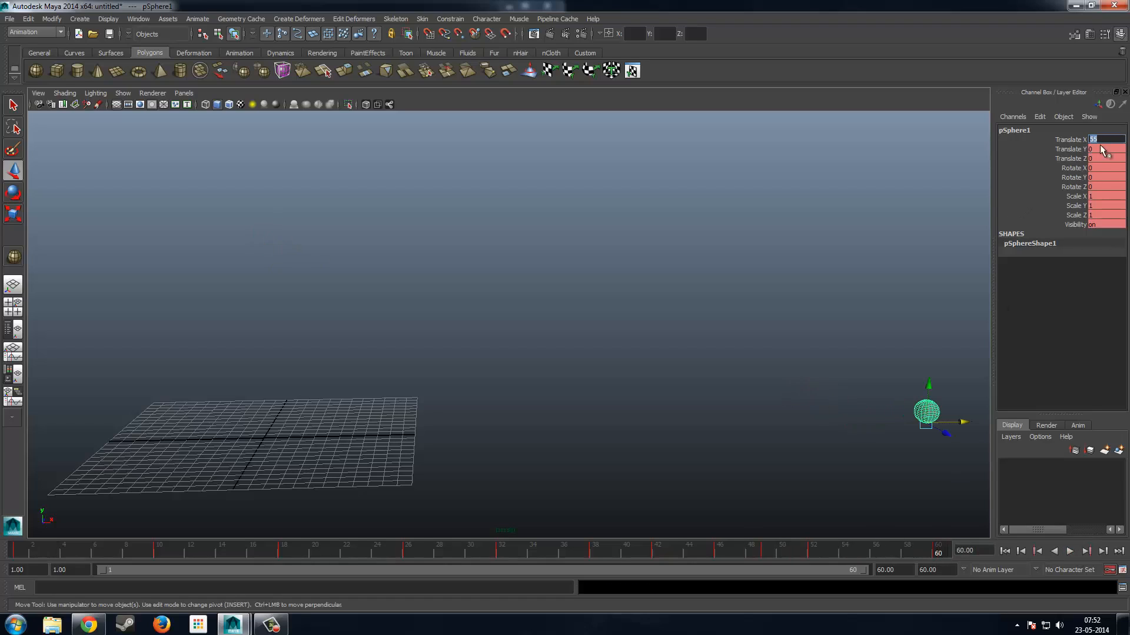
{"action": "type", "text": "55"}
{"action": "key", "text": "BackSpace"}
{"action": "type", "text": "0"}
{"action": "key", "text": "Return"}
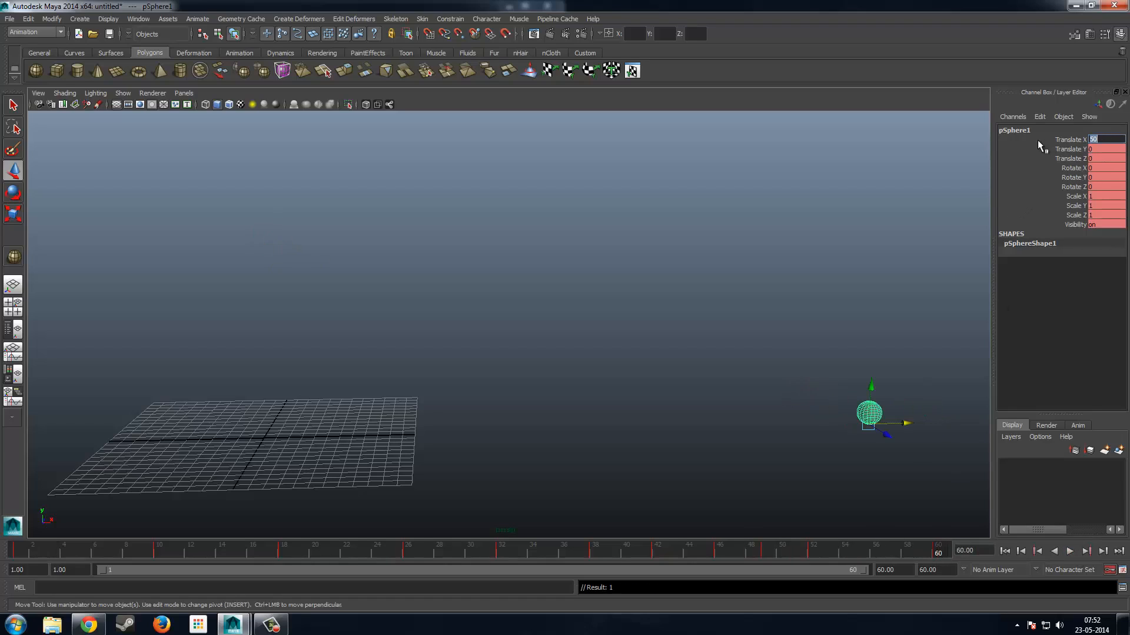
Play the animation with the sphere deselected to review the shortened travel, and stop playback.
{"action": "left_click", "coordinate": [1071, 551]}
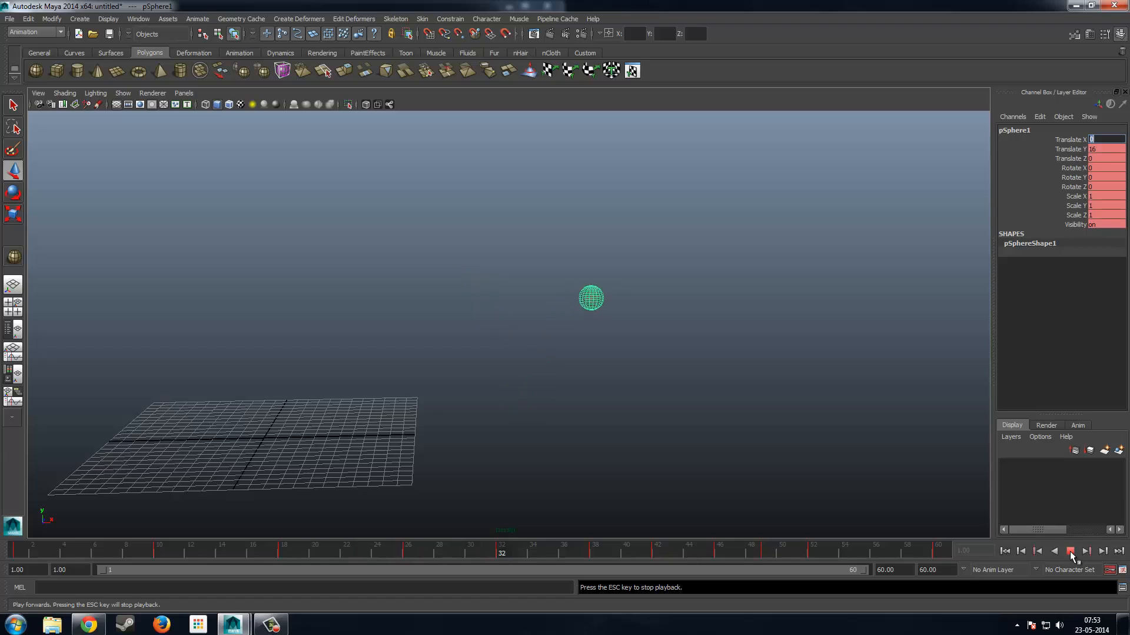
{"action": "left_click", "coordinate": [655, 364]}
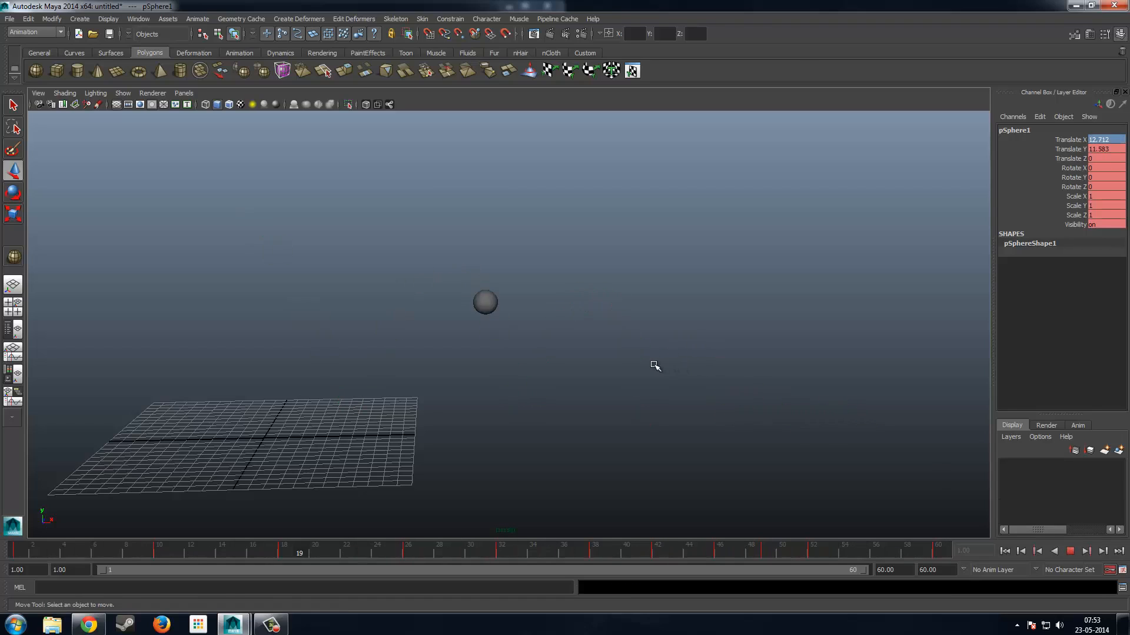
{"action": "key", "text": "space"}
{"action": "key", "text": "space"}
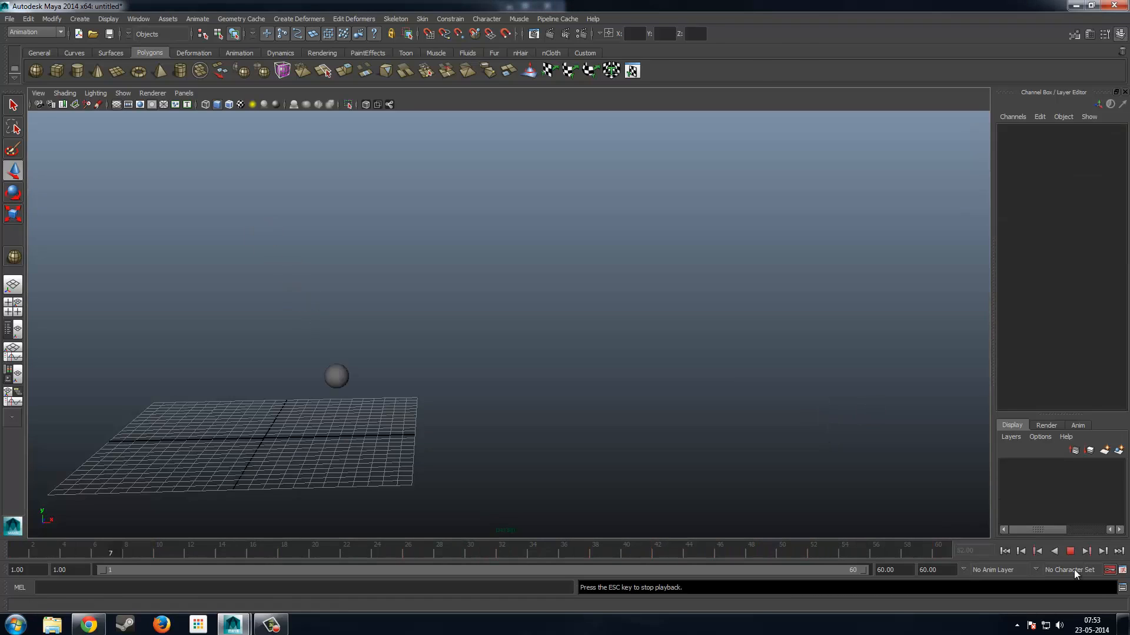
{"action": "left_click", "coordinate": [1072, 550]}
Maximize the front view and show it in shaded display at frame 1.
{"action": "left_click", "coordinate": [13, 306]}
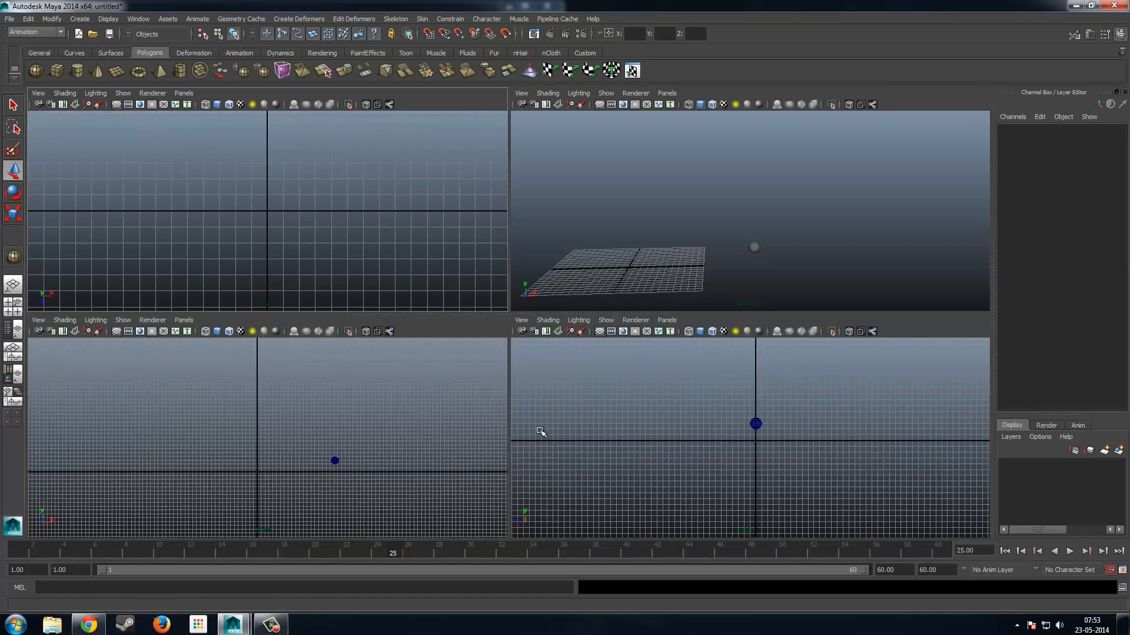
{"action": "key", "text": "space"}
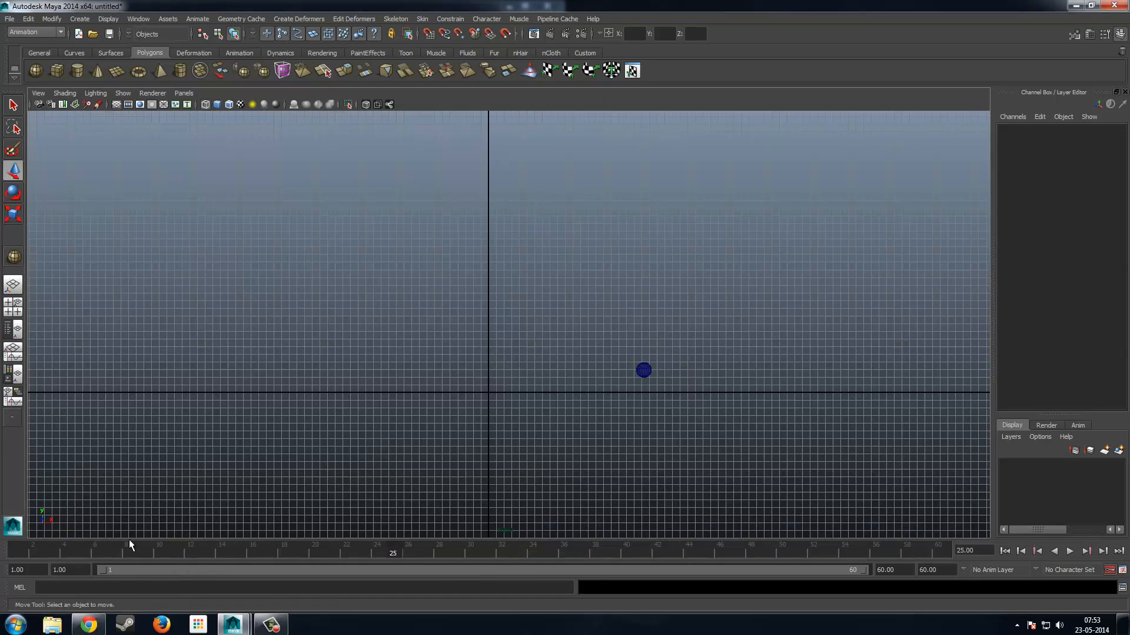
{"action": "left_click", "coordinate": [1005, 550]}
{"action": "key", "text": "5"}
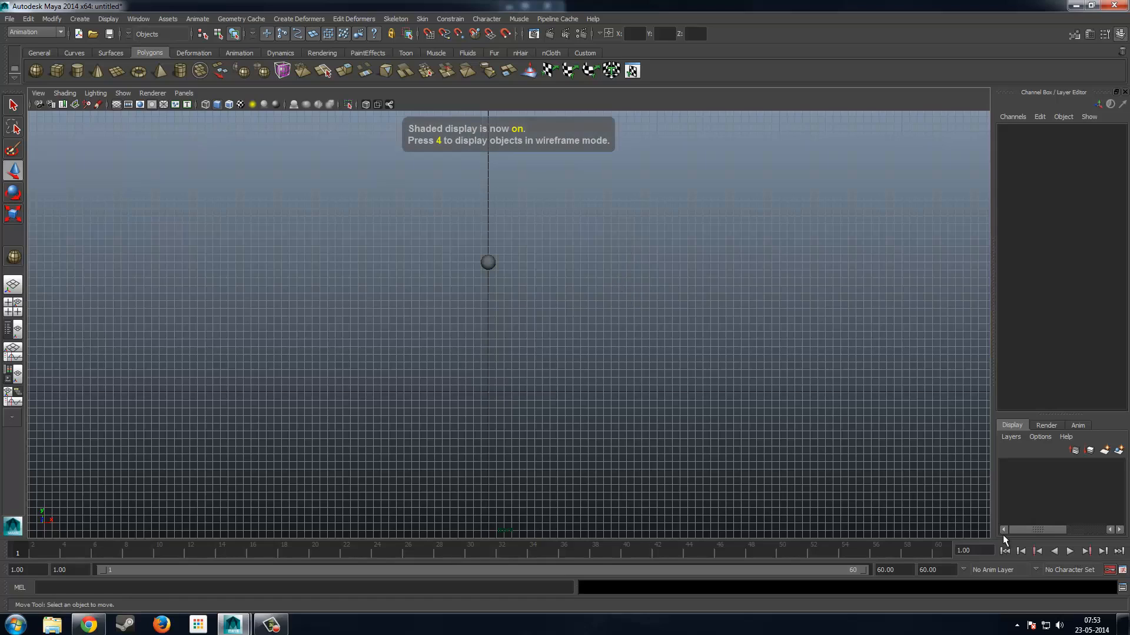
Change the front view's background to plain grey and hide its grid.
{"action": "key", "text": "alt+b"}
{"action": "key", "text": "alt+b"}
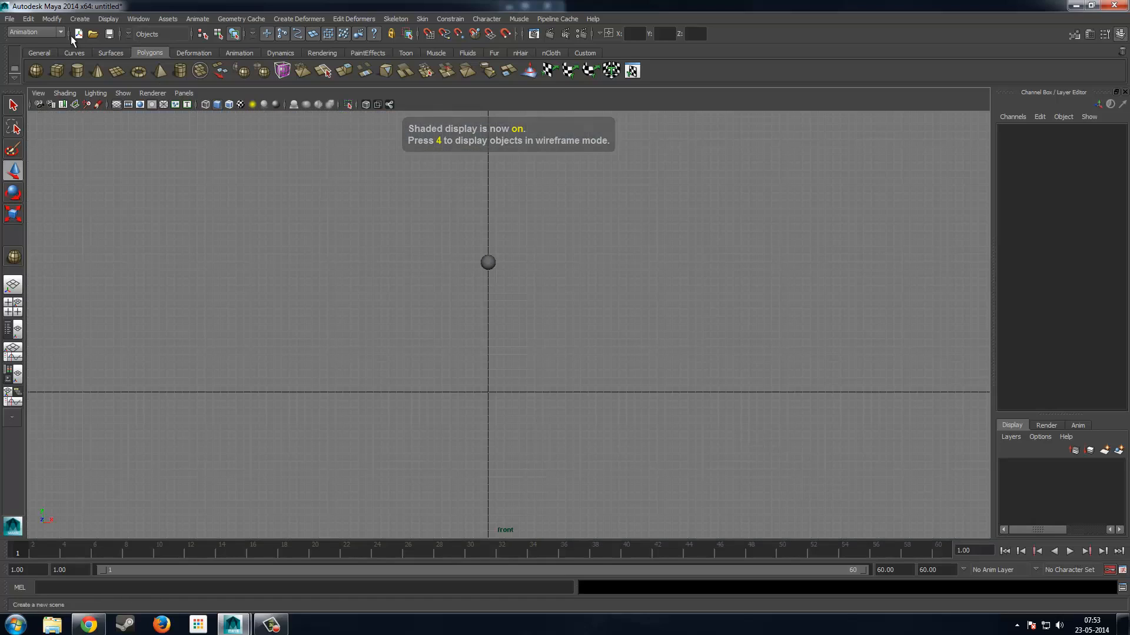
{"action": "left_click", "coordinate": [123, 93]}
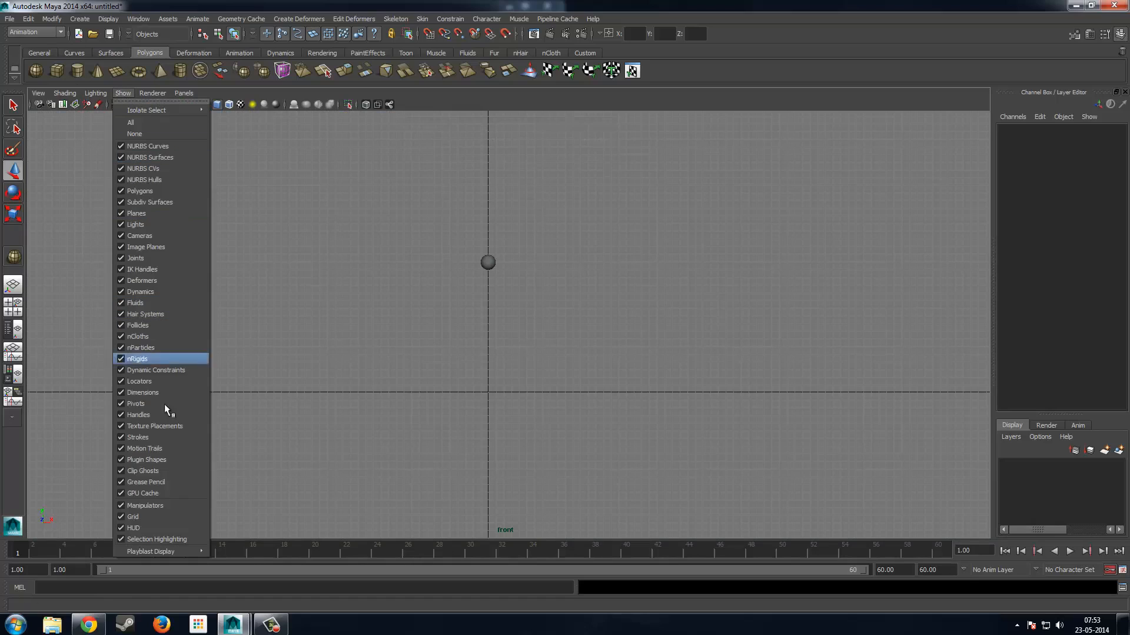
{"action": "left_click", "coordinate": [146, 519]}
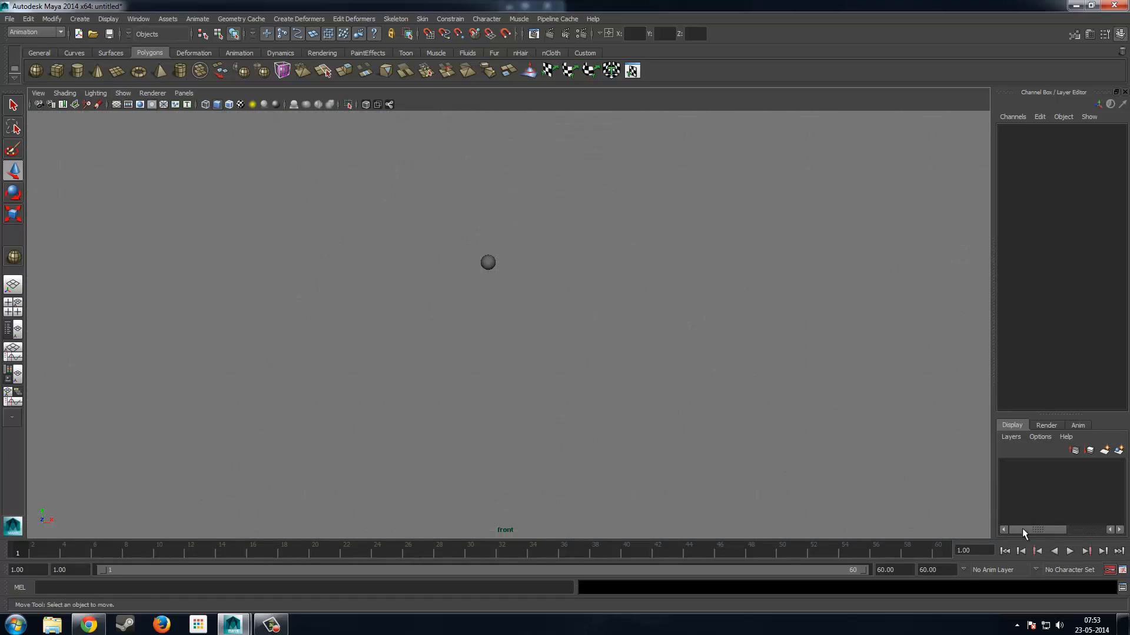
Play the animation in the front view to judge the bounce spacing, and return to frame 1.
{"action": "left_click", "coordinate": [1070, 551]}
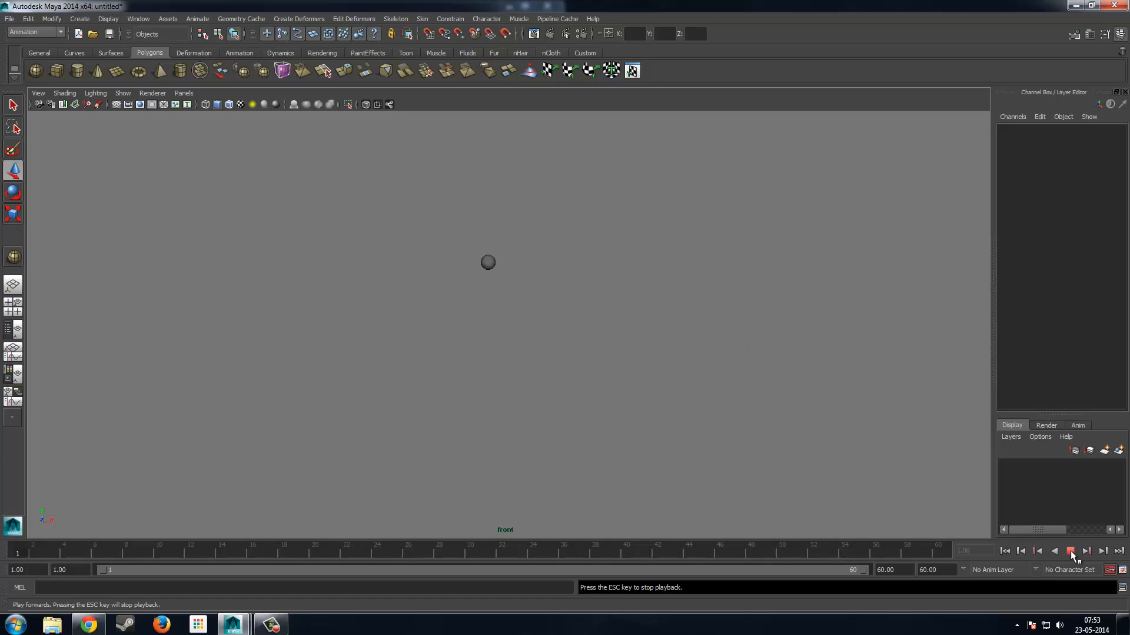
{"action": "left_click", "coordinate": [1071, 551]}
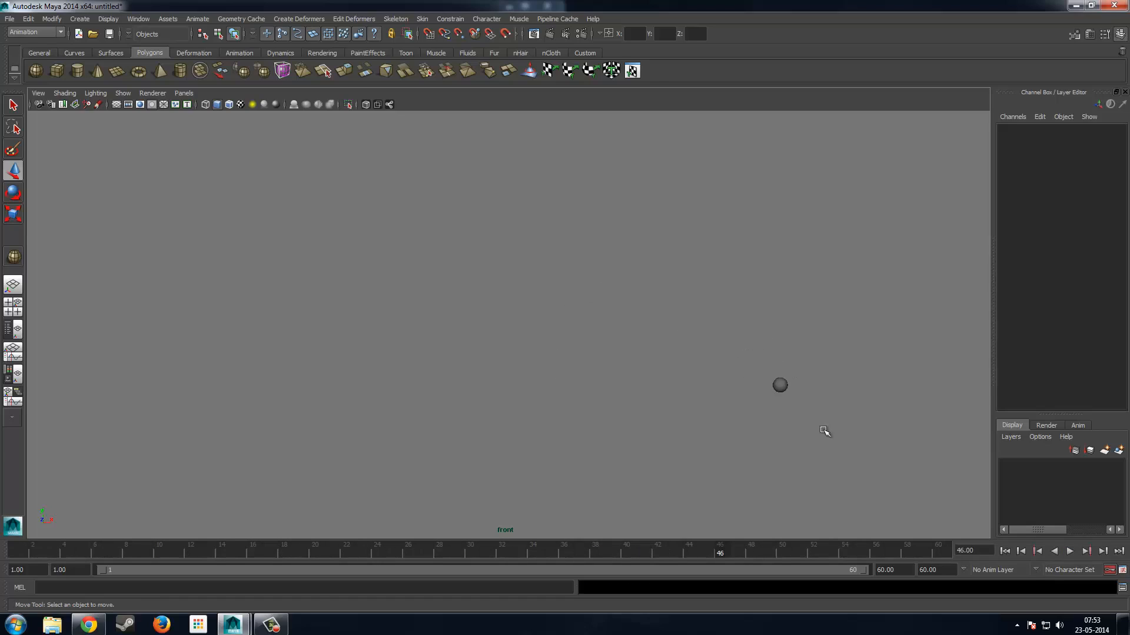
{"action": "key", "text": "alt+v"}
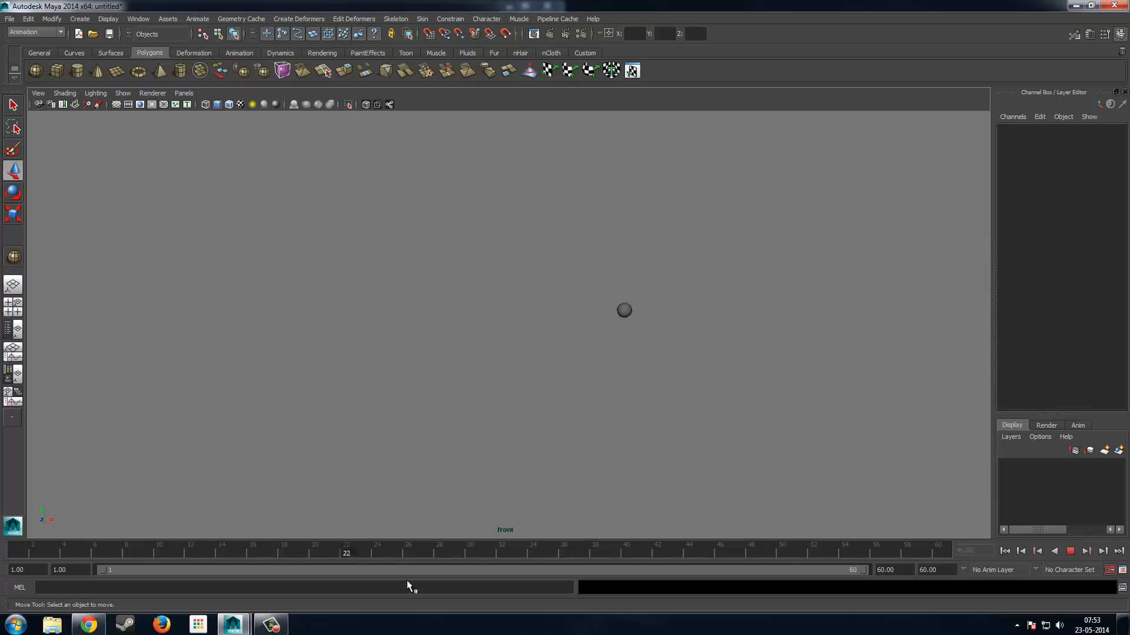
{"action": "key", "text": "alt+shift+v"}
Select the sphere and set its Translate X to 44 at frame 60.
{"action": "left_click_drag", "start_coordinate": [549, 237], "coordinate": [419, 306]}
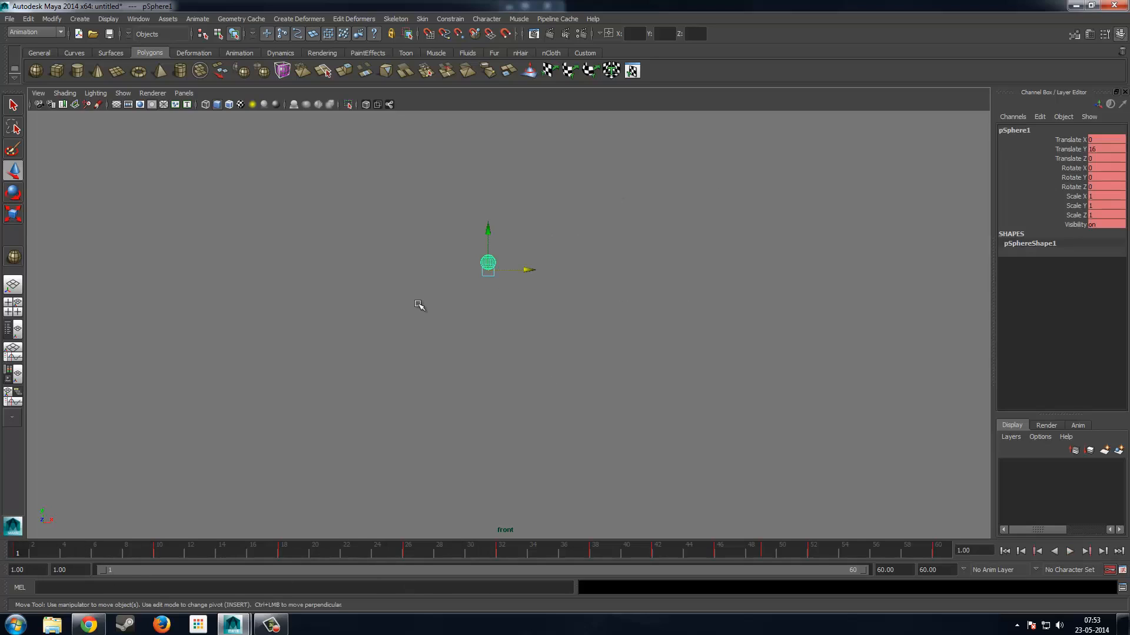
{"action": "left_click", "coordinate": [944, 553]}
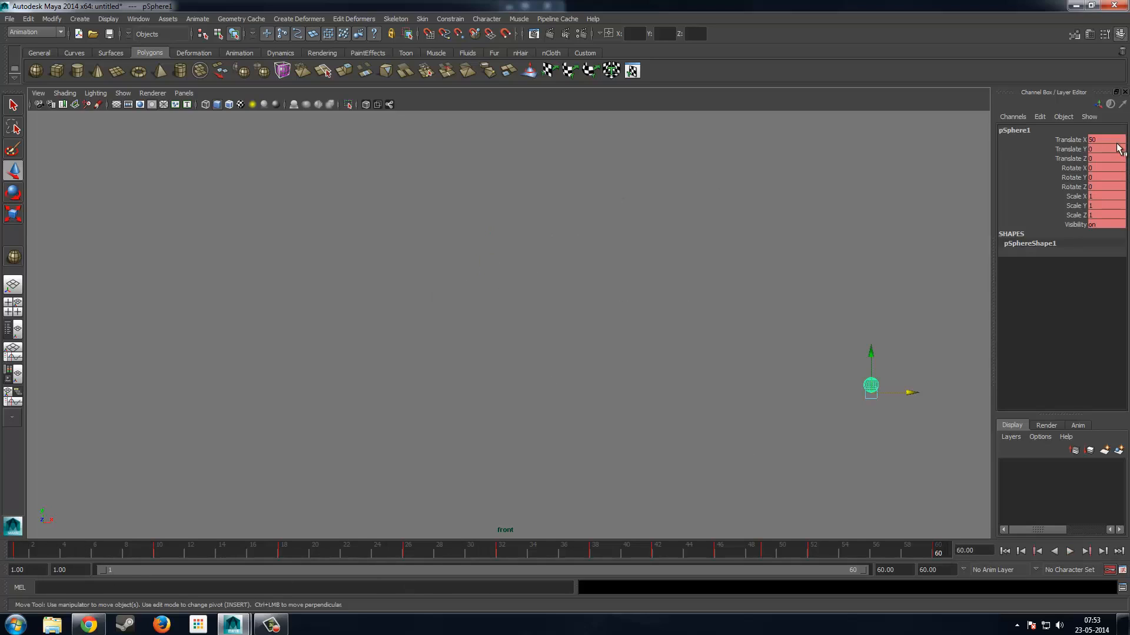
{"action": "left_click", "coordinate": [1118, 142]}
{"action": "left_click", "coordinate": [1014, 141]}
{"action": "left_click", "coordinate": [1114, 133]}
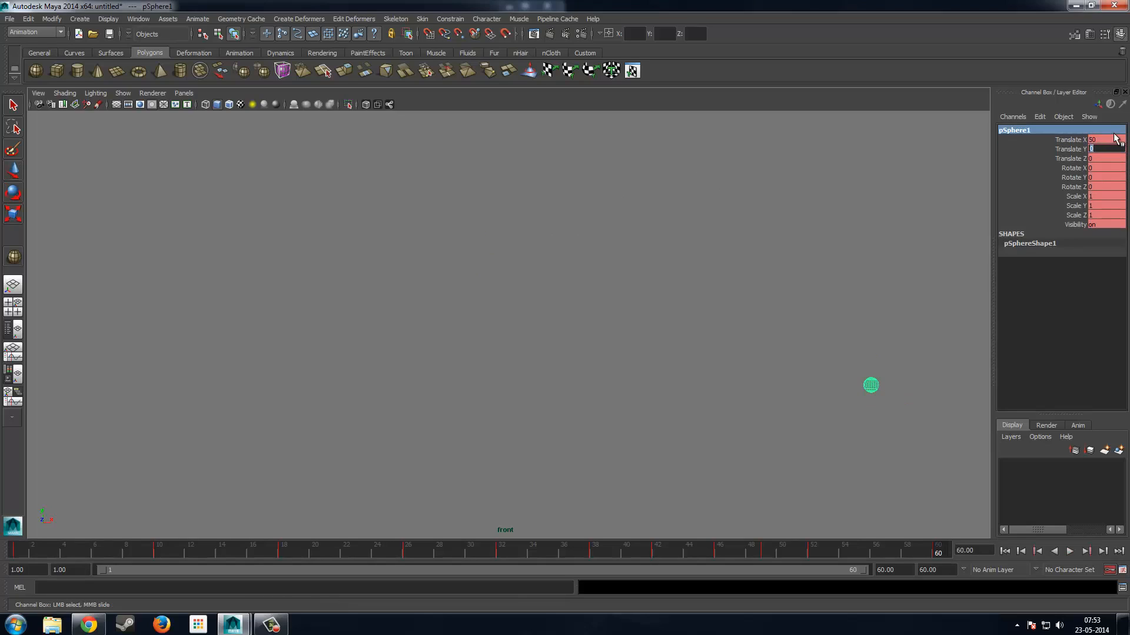
{"action": "left_click", "coordinate": [1114, 139]}
{"action": "left_click", "coordinate": [1113, 139]}
{"action": "type", "text": "4"}
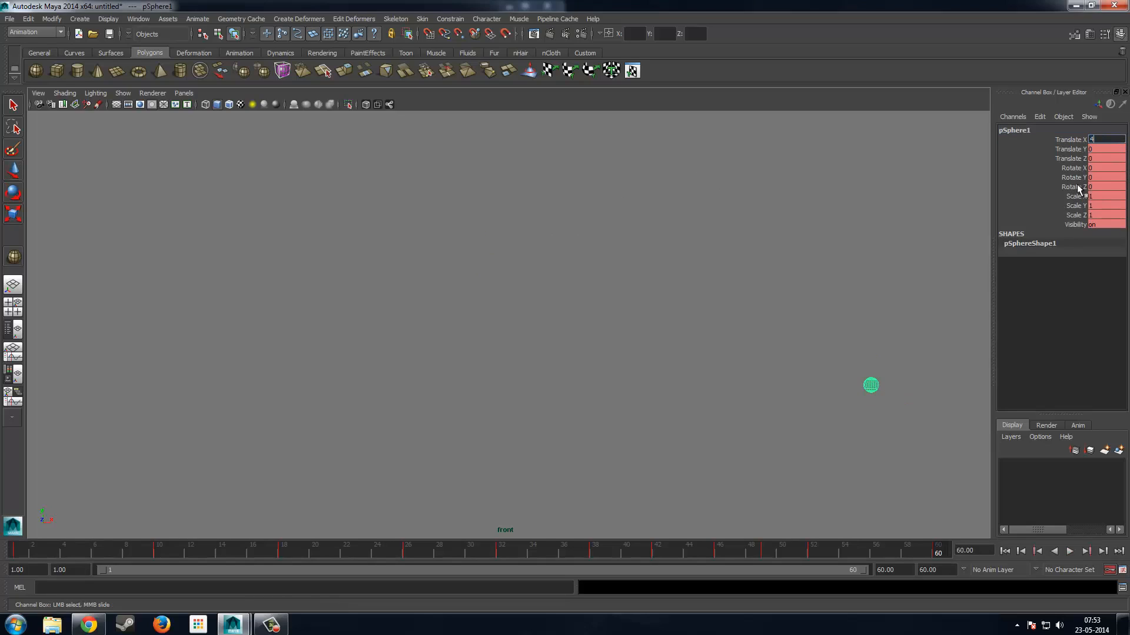
{"action": "type", "text": "4"}
{"action": "key", "text": "Return"}
Play the animation from frame 1 in the front view to check the new travel distance, and stop it.
{"action": "left_click", "coordinate": [1005, 550]}
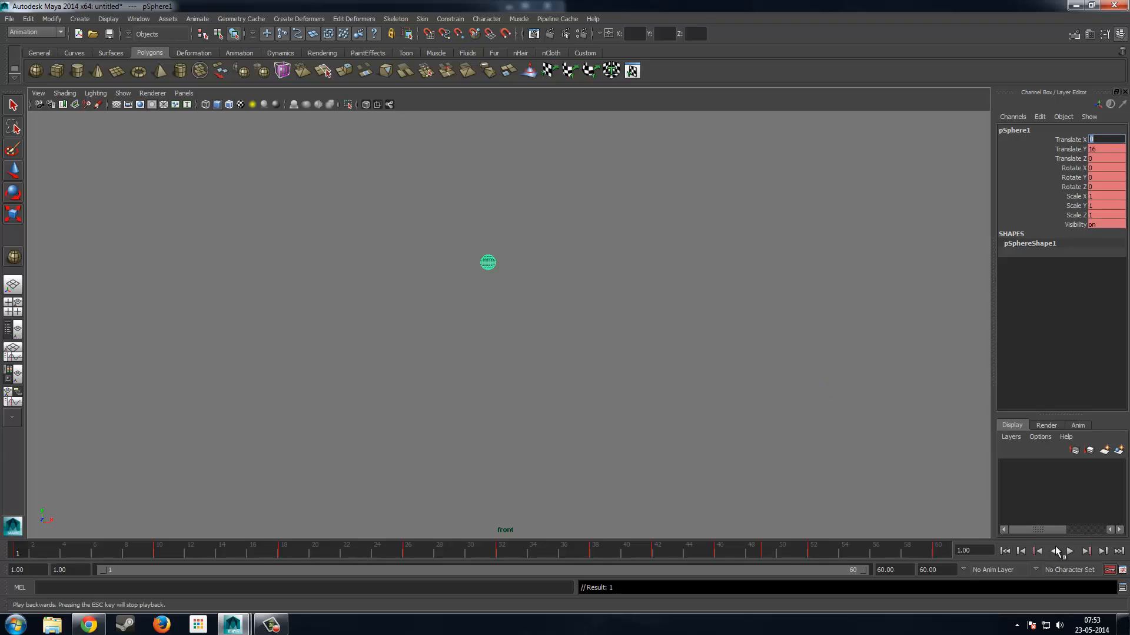
{"action": "left_click", "coordinate": [1071, 551]}
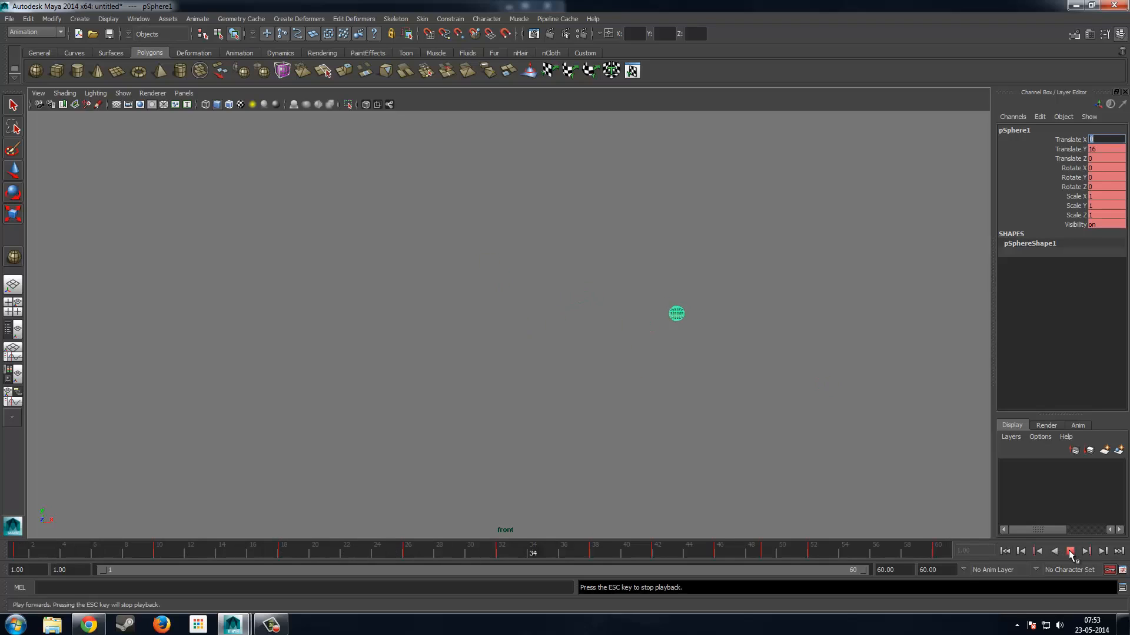
{"action": "left_click", "coordinate": [1071, 551]}
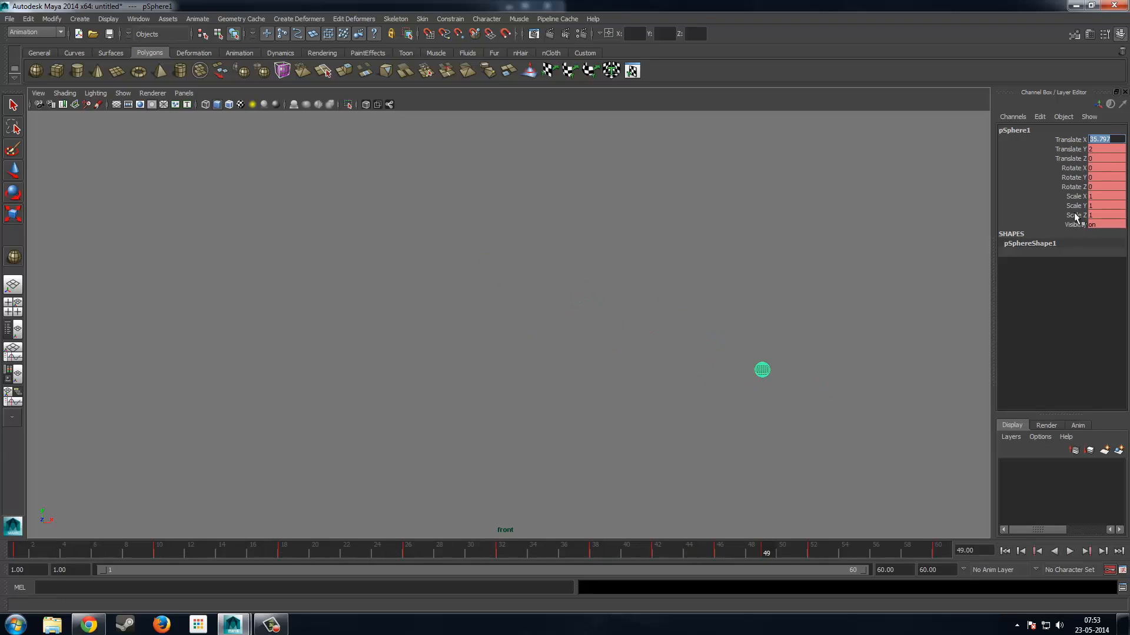
At frame 60, set the sphere's Translate X to 38 and play the animation.
{"action": "left_click", "coordinate": [941, 557]}
{"action": "left_click", "coordinate": [1038, 160]}
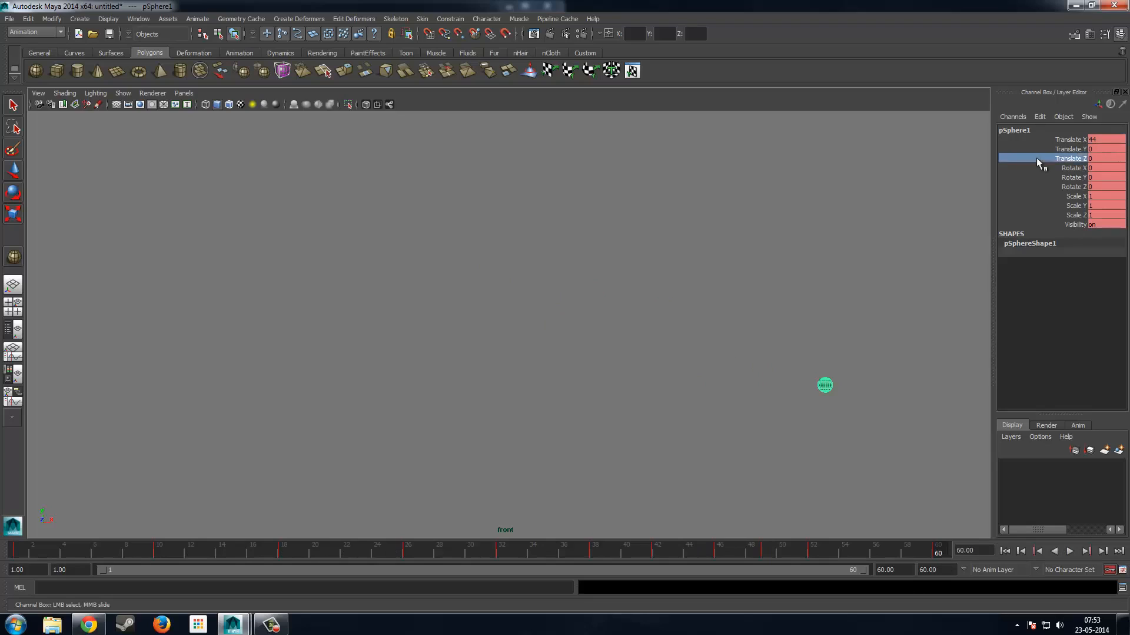
{"action": "left_click", "coordinate": [1118, 138]}
{"action": "type", "text": "38"}
{"action": "key", "text": "Return"}
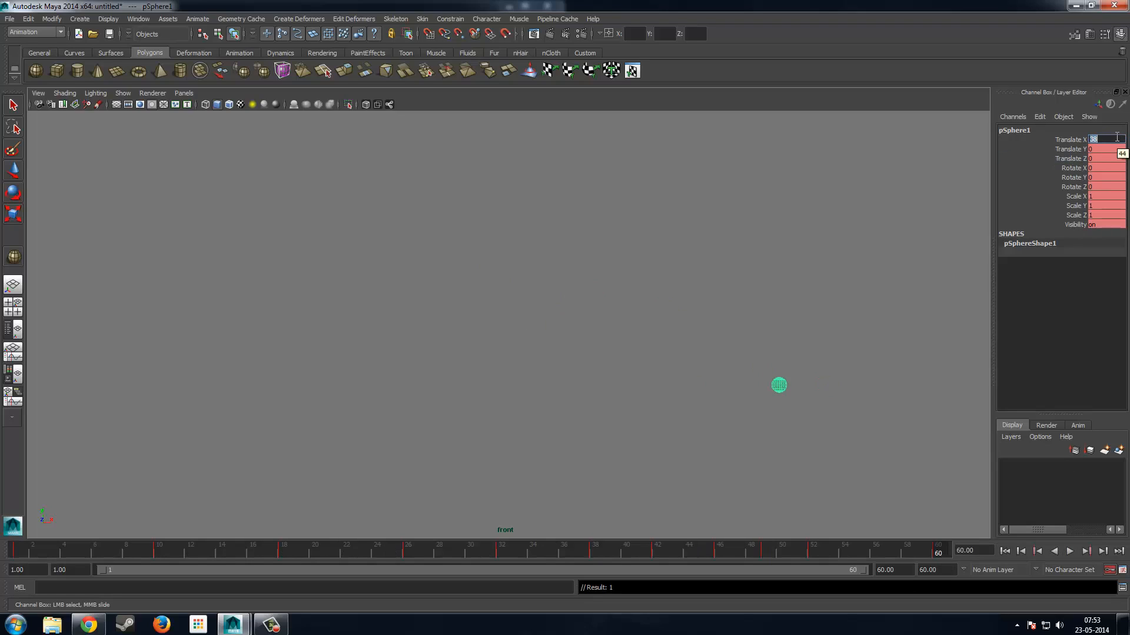
{"action": "left_click", "coordinate": [1071, 550]}
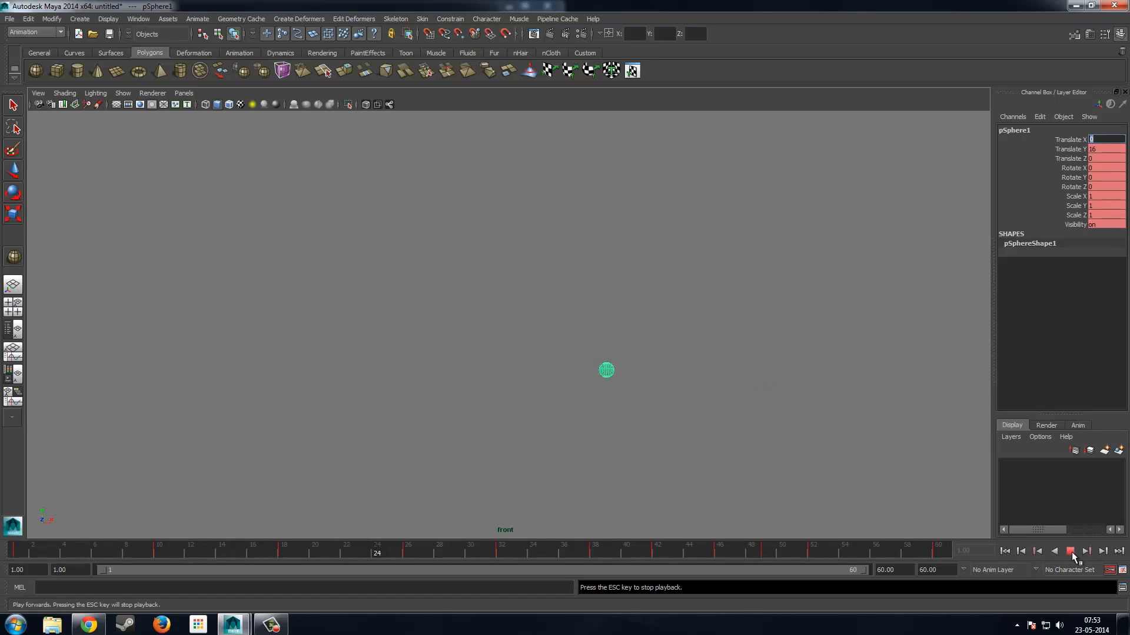
At frame 60, set the sphere's Translate X to 45 and play the animation in the front view to check the distance.
{"action": "left_click", "coordinate": [1072, 551]}
{"action": "left_click_drag", "start_coordinate": [1041, 128], "coordinate": [976, 131]}
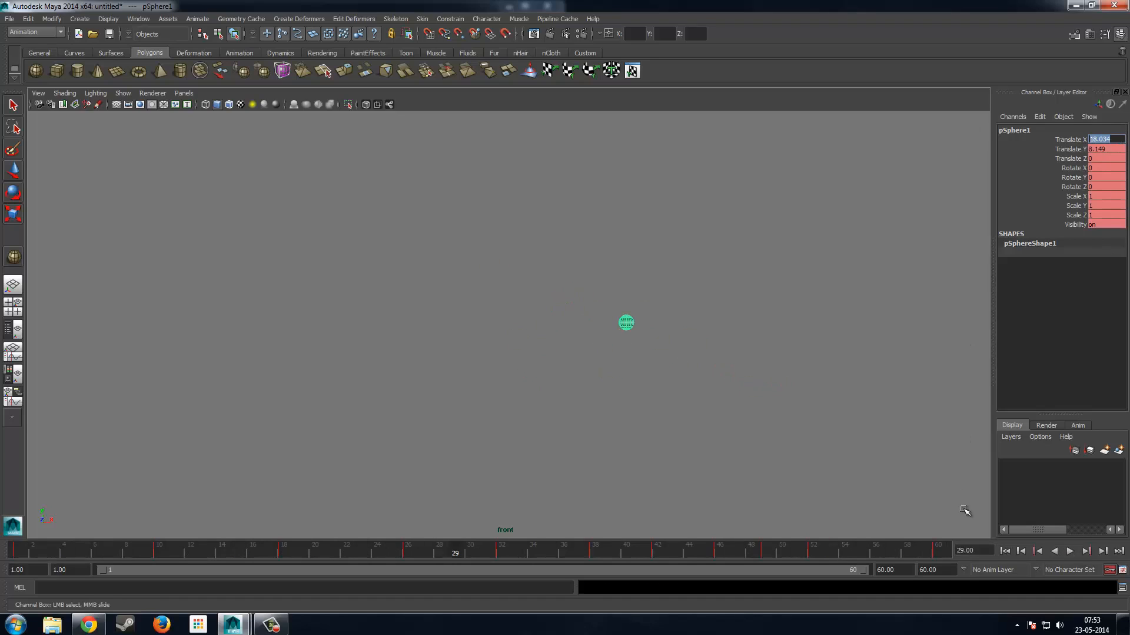
{"action": "left_click", "coordinate": [942, 566]}
{"action": "left_click", "coordinate": [941, 554]}
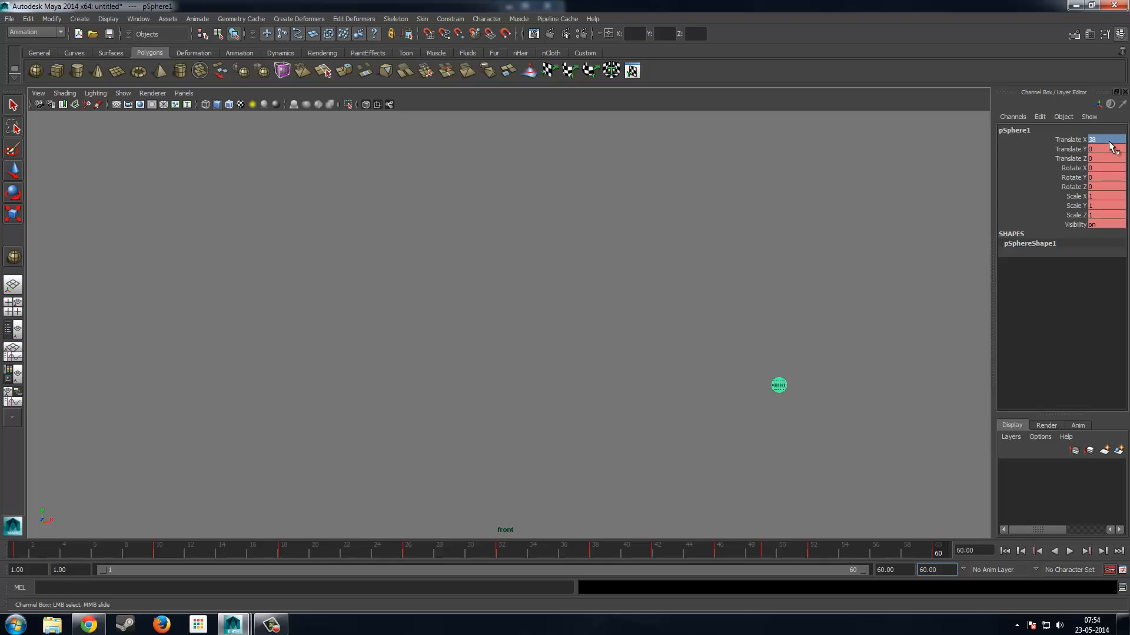
{"action": "left_click", "coordinate": [1111, 140]}
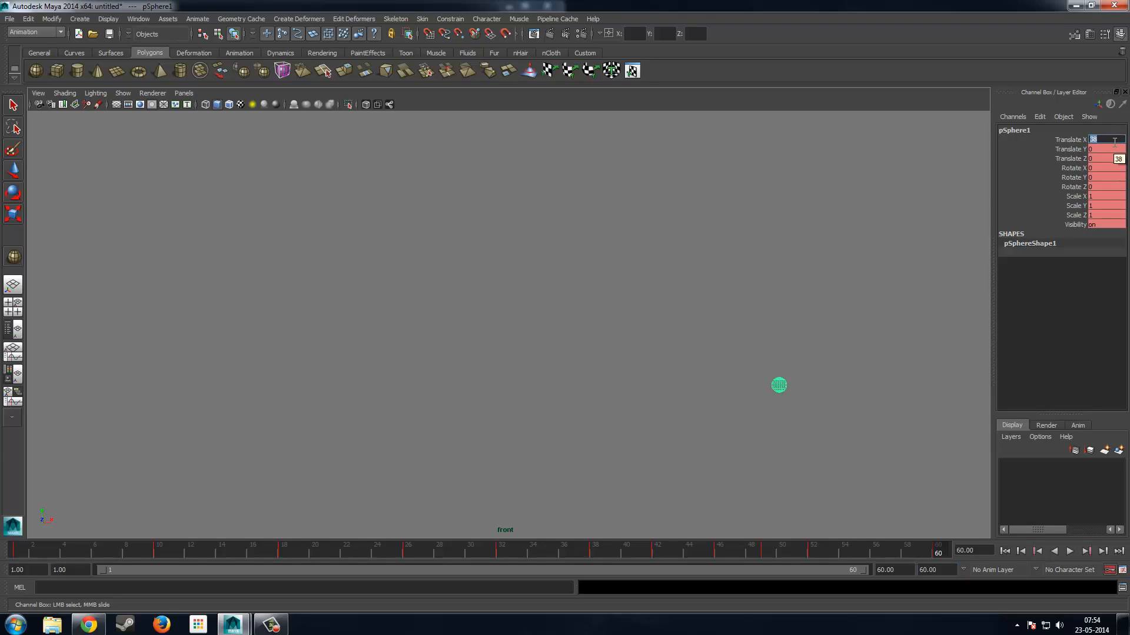
{"action": "key", "text": "Return"}
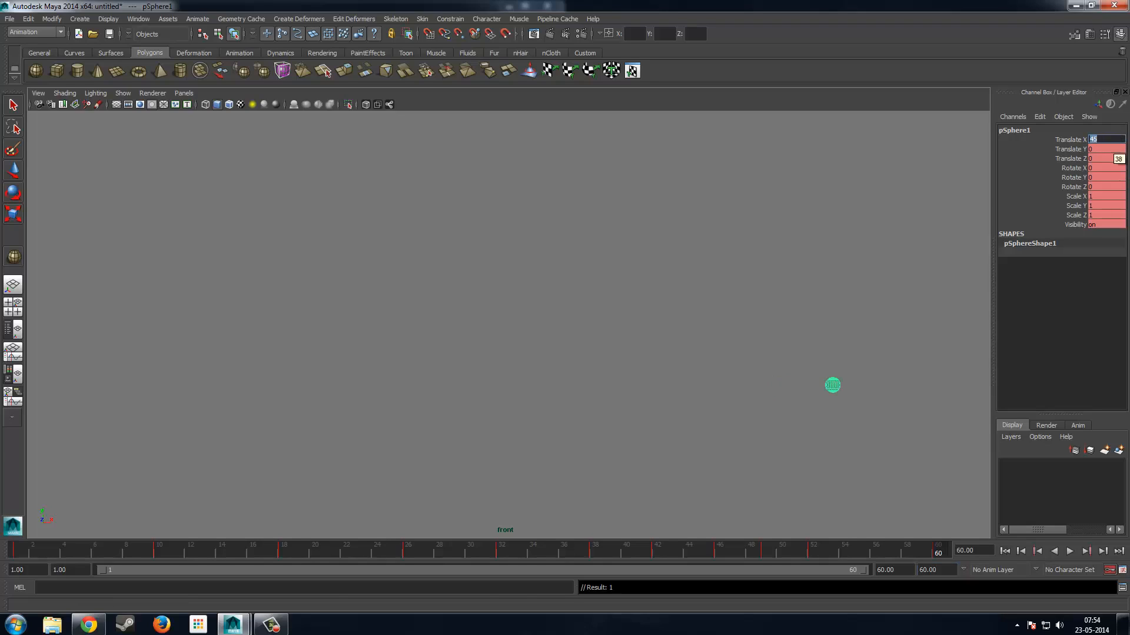
{"action": "left_click", "coordinate": [1070, 551]}
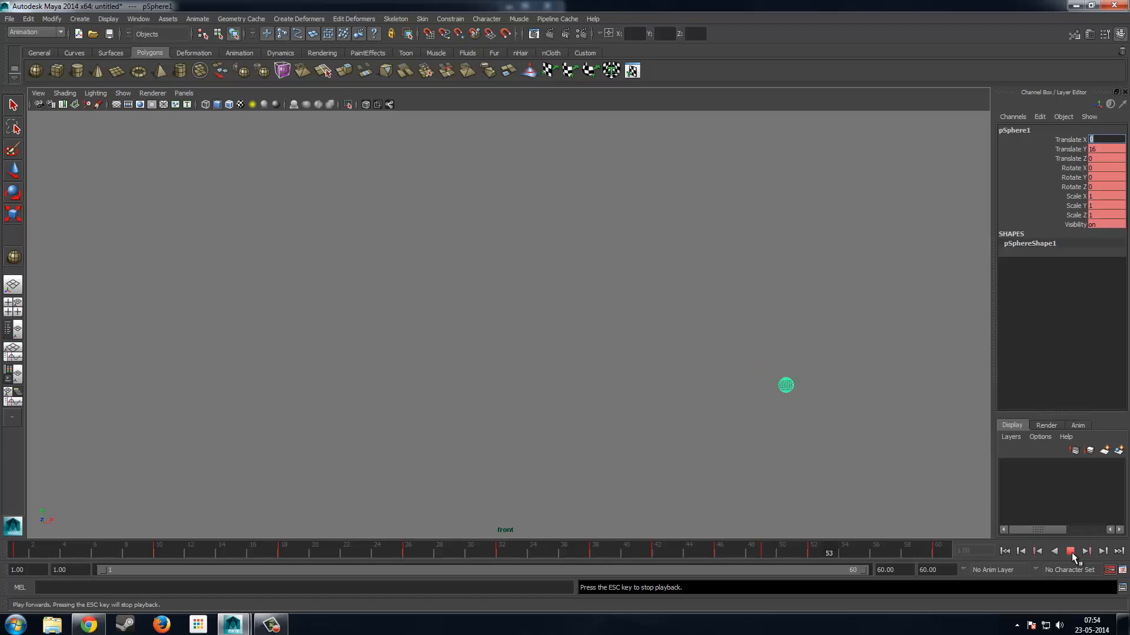
{"action": "left_click", "coordinate": [1072, 552]}
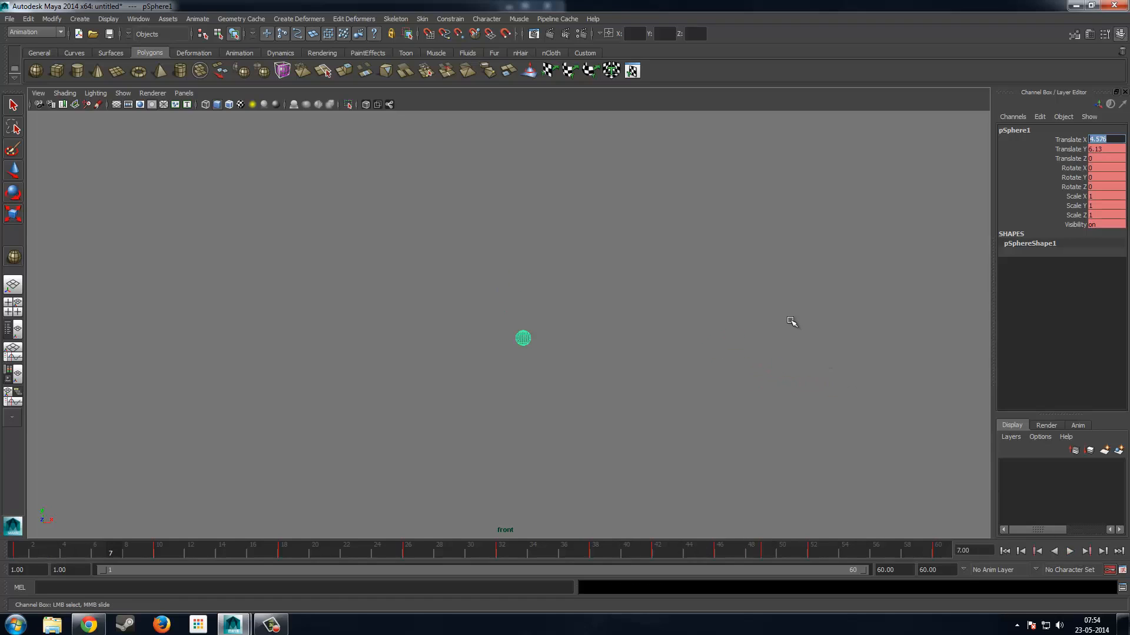
Switch to the perspective view, play the animation from frame 1, and return to frame 1.
{"action": "left_click", "coordinate": [791, 259]}
{"action": "key", "text": "space"}
{"action": "key", "text": "space"}
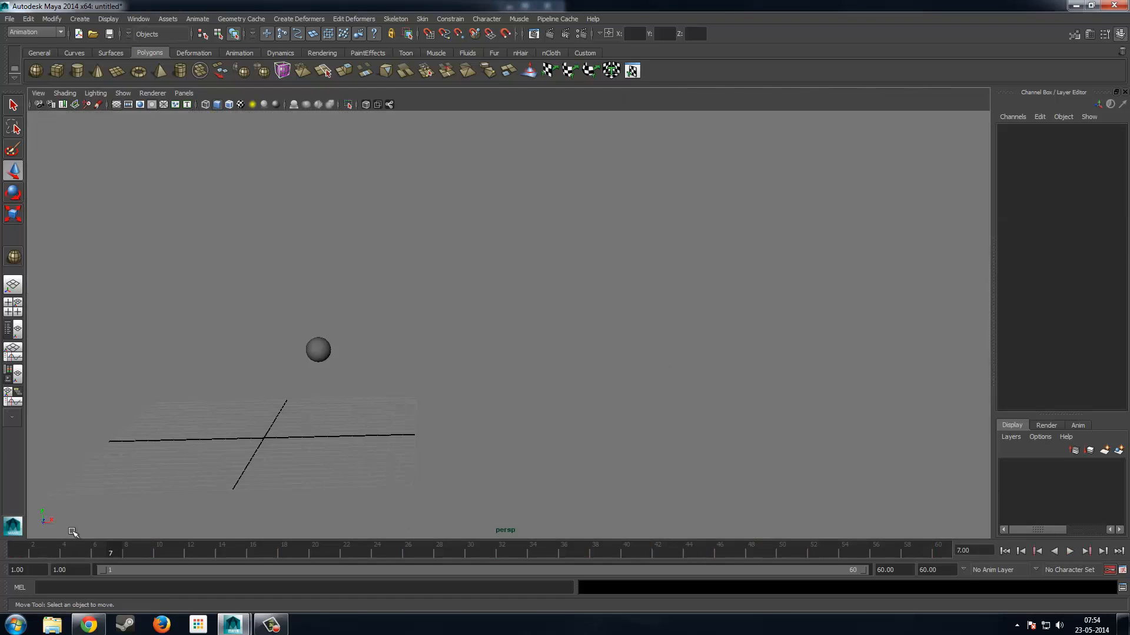
{"action": "left_click_drag", "start_coordinate": [73, 551], "coordinate": [18, 551]}
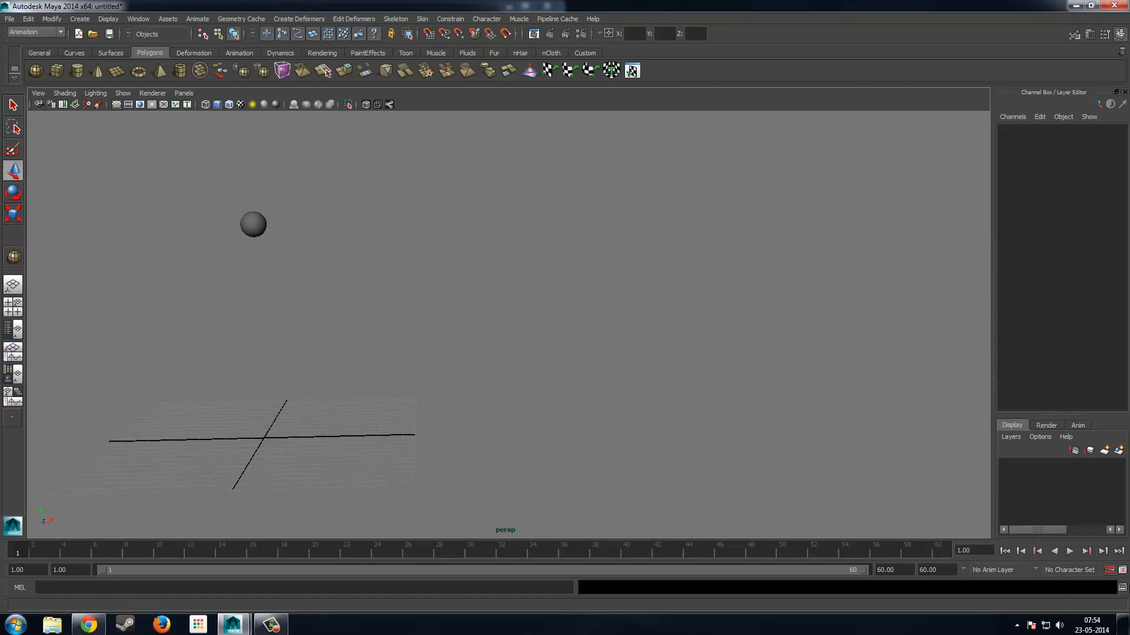
{"action": "left_click", "coordinate": [1070, 551]}
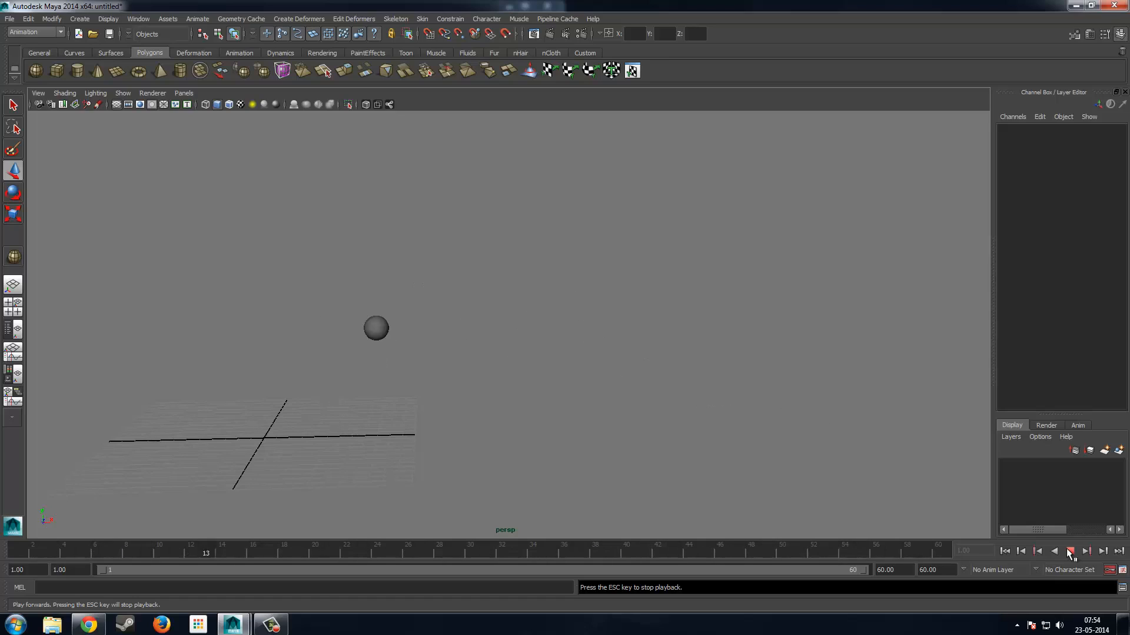
{"action": "left_click_drag", "start_coordinate": [50, 542], "coordinate": [1, 537]}
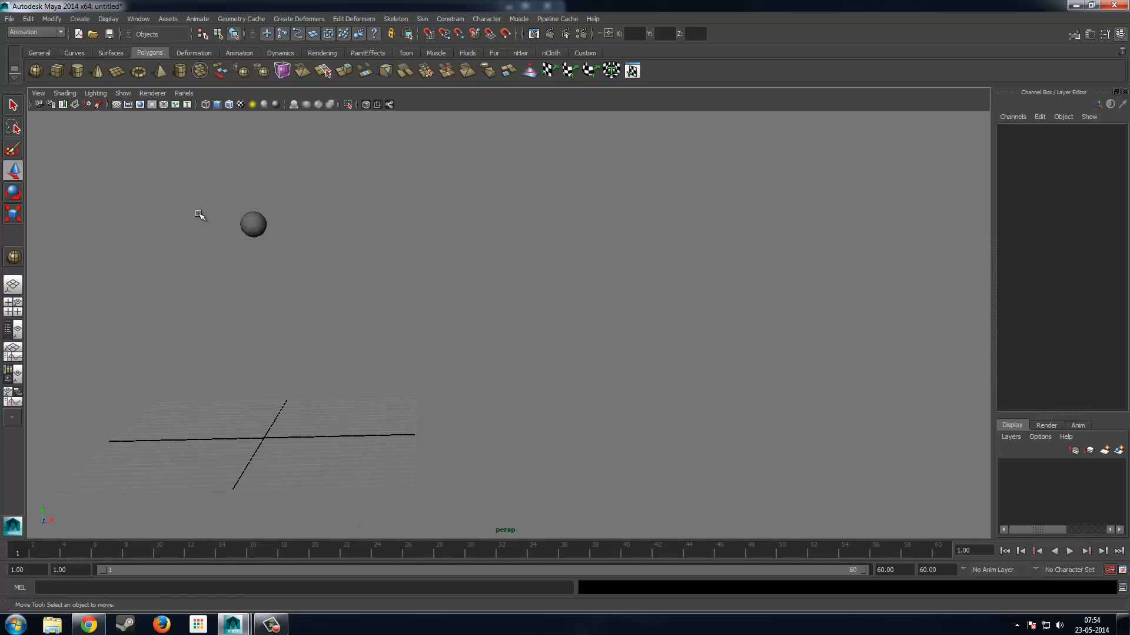
Assign a new Lambert material to the sphere with Diffuse 0.590 and a Checker texture mapped to its color.
{"action": "left_click", "coordinate": [252, 223]}
{"action": "right_click", "coordinate": [252, 225]}
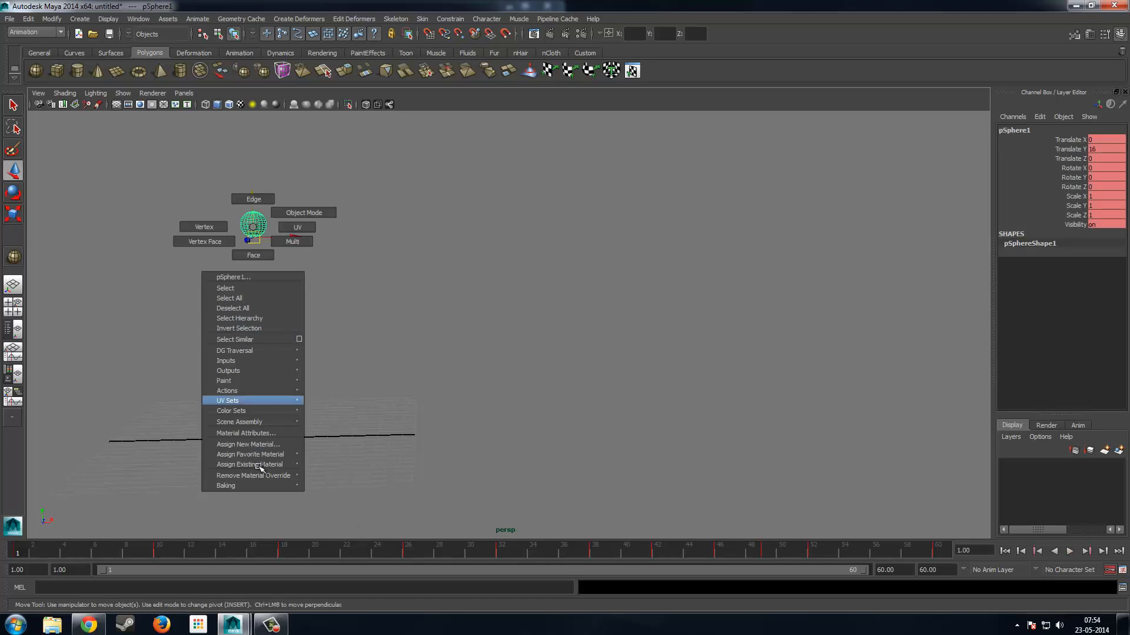
{"action": "mouse_move", "coordinate": [270, 450]}
{"action": "left_click", "coordinate": [330, 463]}
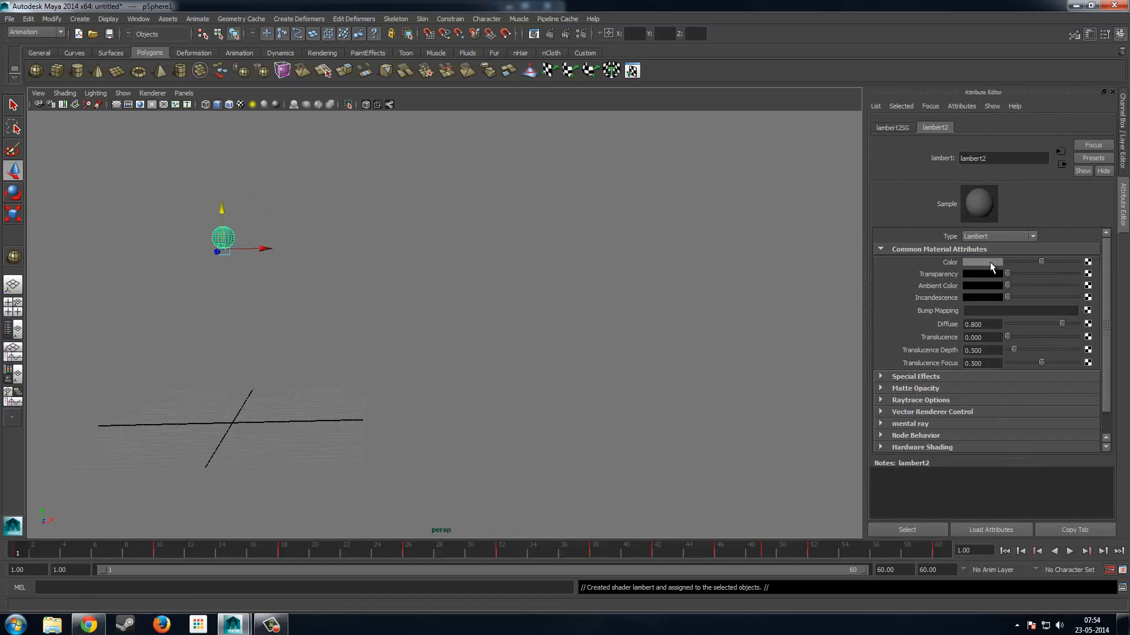
{"action": "left_click", "coordinate": [990, 262]}
{"action": "left_click_drag", "start_coordinate": [1062, 323], "coordinate": [1049, 325]}
{"action": "left_click", "coordinate": [1084, 276]}
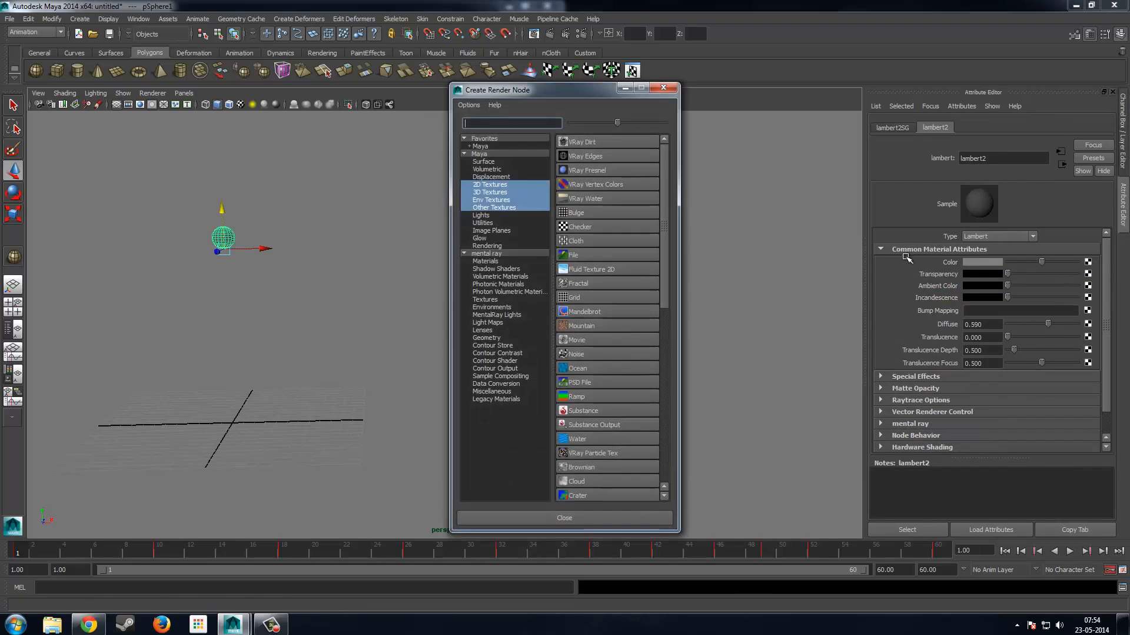
{"action": "left_click", "coordinate": [615, 227]}
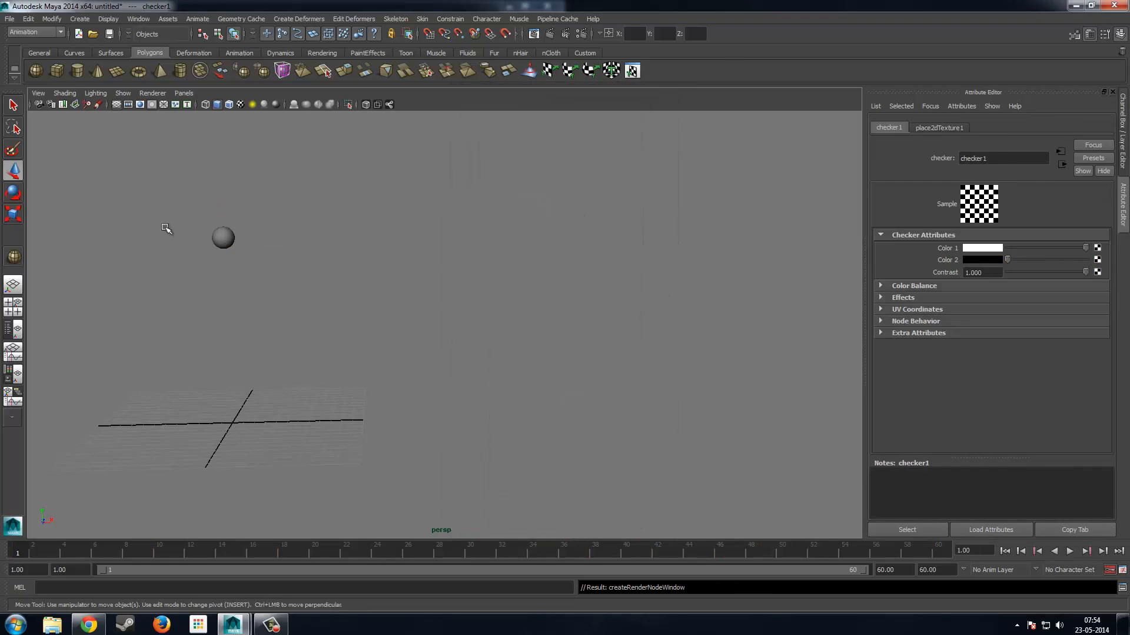
Turn on textured display, play the animation with the checkered sphere, and return to frame 1 with the Channel Box shown.
{"action": "left_click", "coordinate": [224, 237]}
{"action": "key", "text": "6"}
{"action": "left_click", "coordinate": [367, 217]}
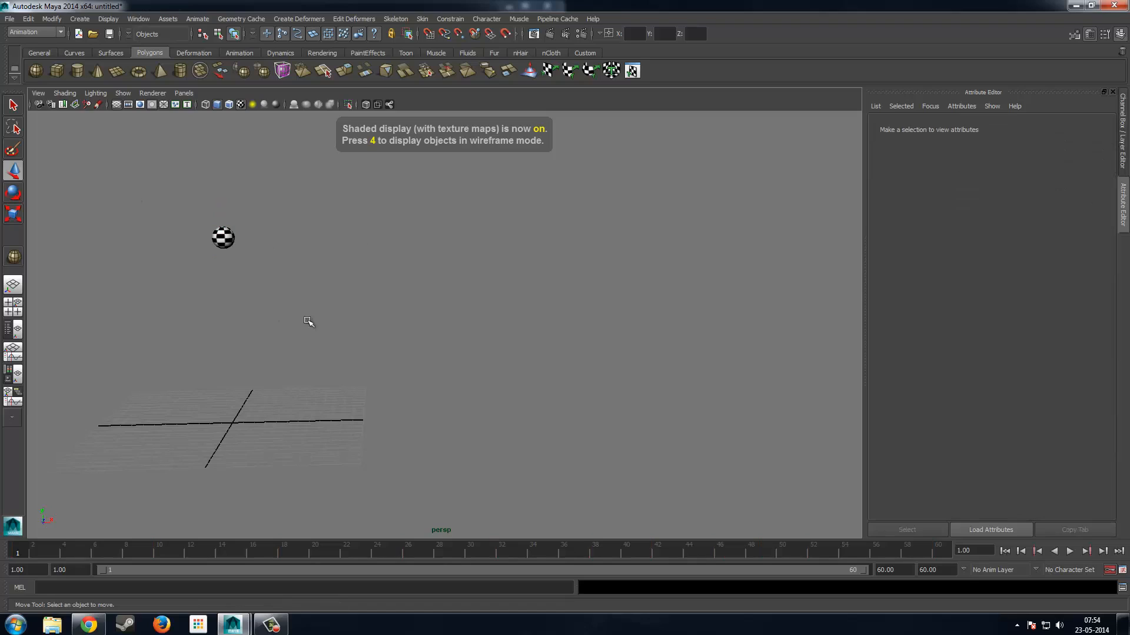
{"action": "key", "text": "alt+v"}
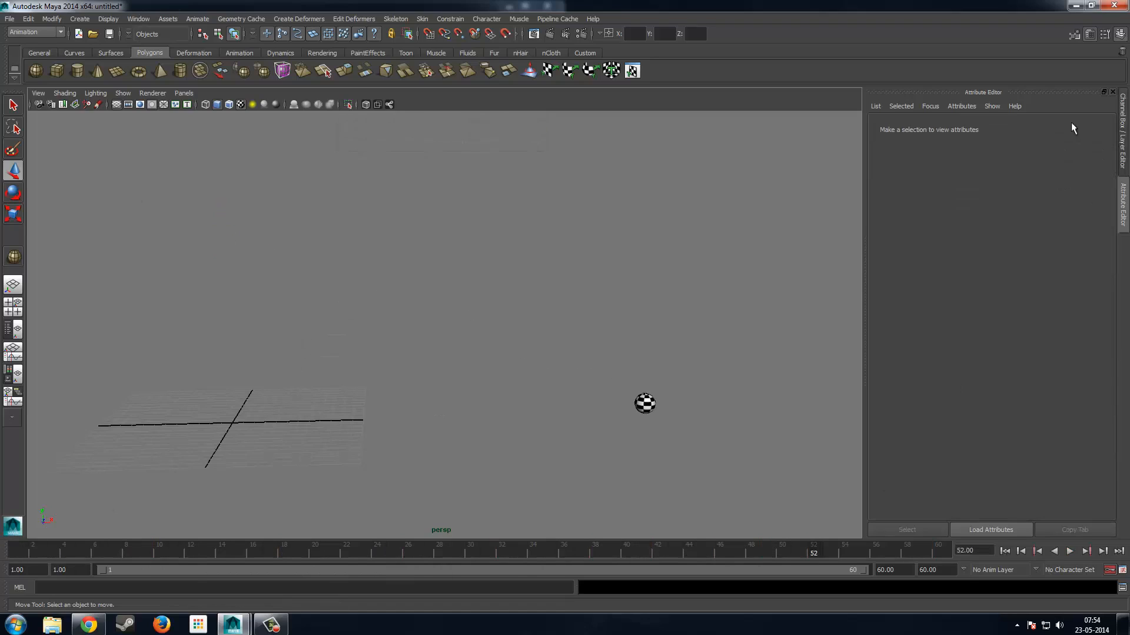
{"action": "left_click", "coordinate": [1120, 97]}
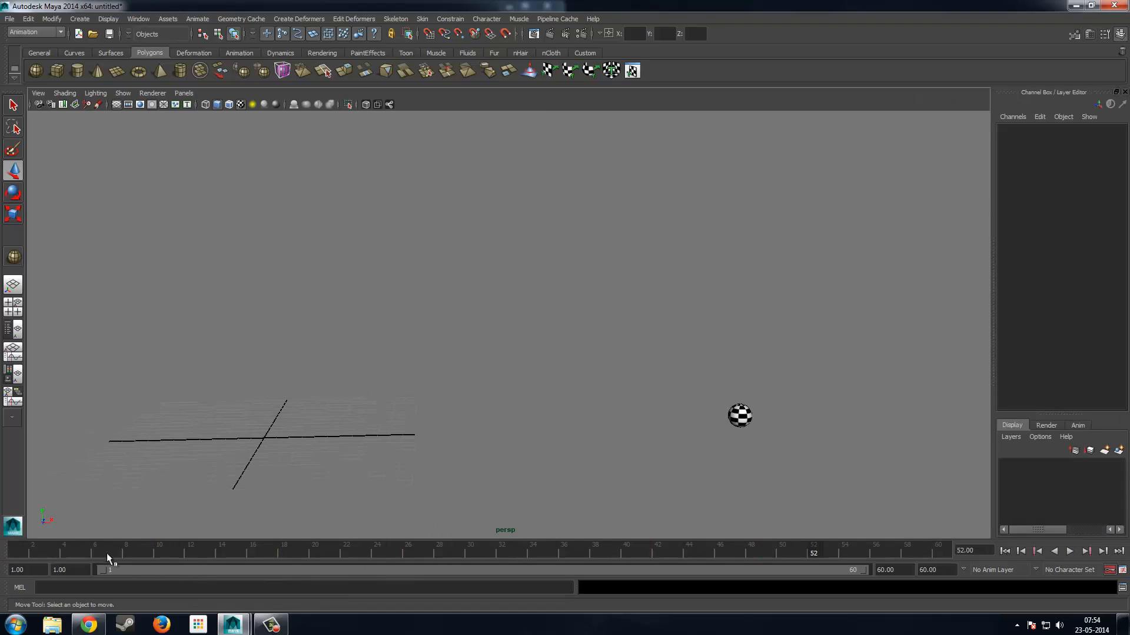
{"action": "left_click_drag", "start_coordinate": [107, 552], "coordinate": [17, 553]}
Select the sphere and set its Rotate X to 900 at frame 60.
{"action": "left_click", "coordinate": [251, 224]}
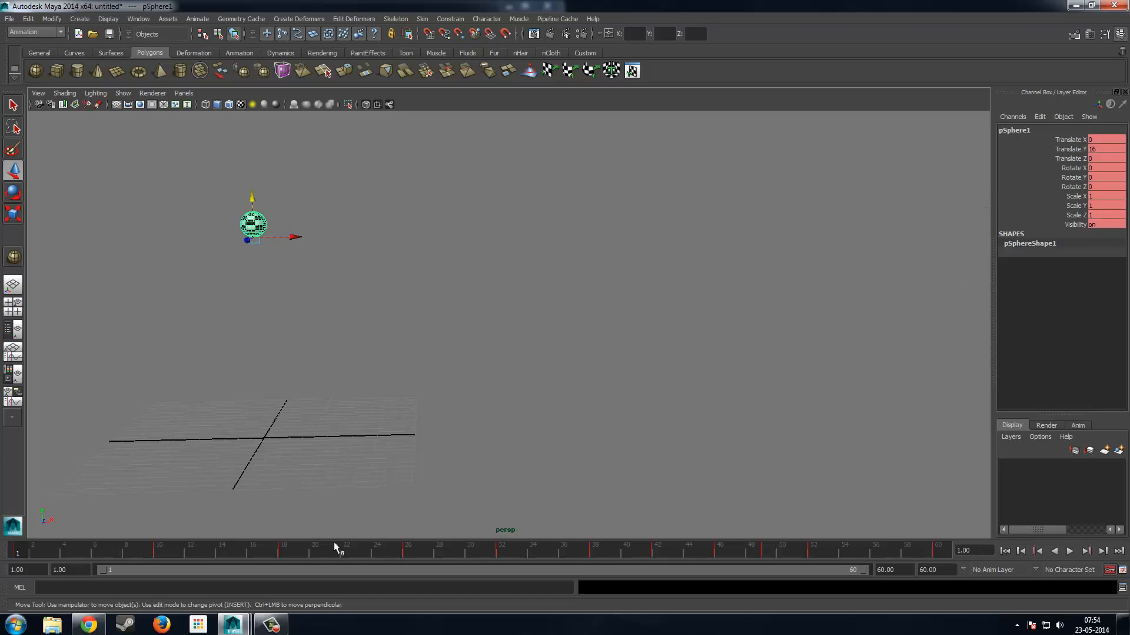
{"action": "left_click", "coordinate": [935, 550]}
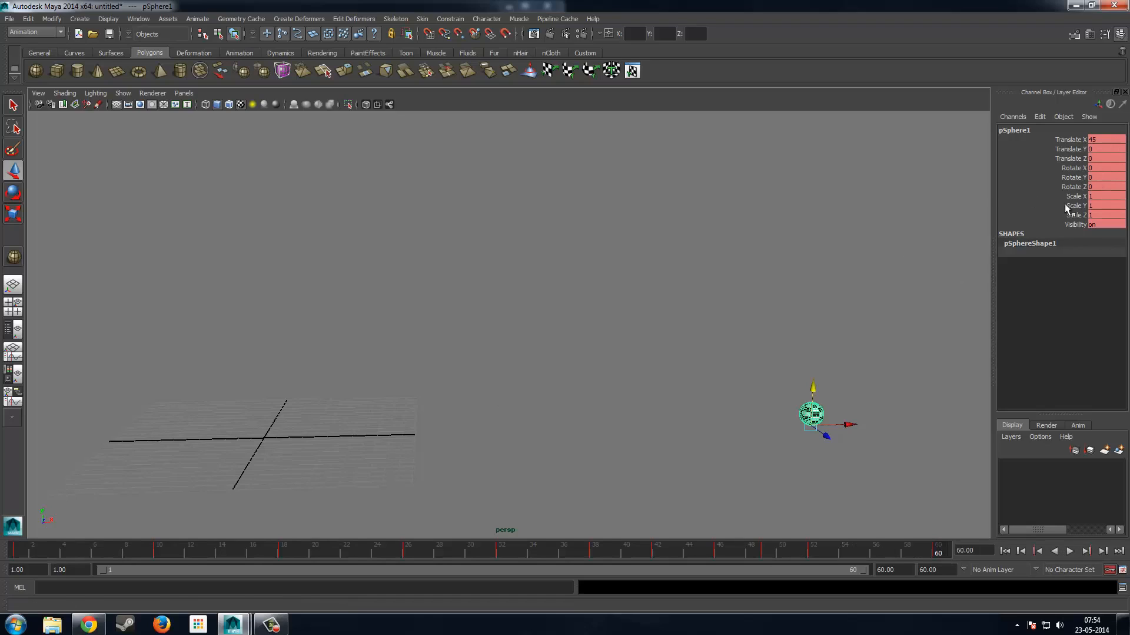
{"action": "key", "text": "e"}
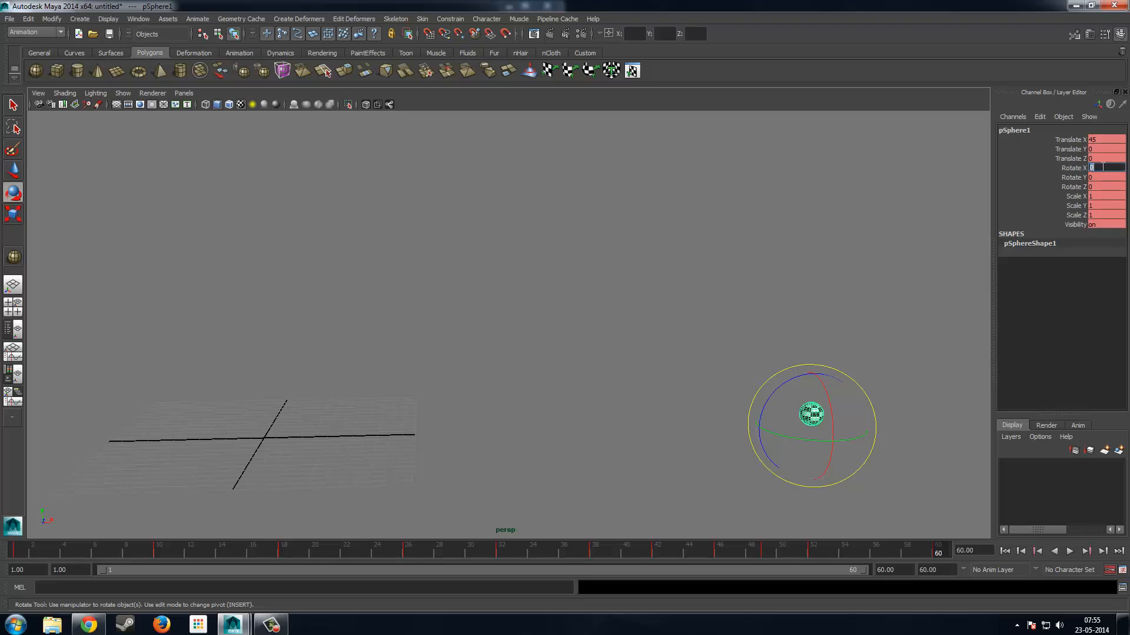
{"action": "left_click", "coordinate": [1103, 167]}
{"action": "type", "text": "900"}
{"action": "key", "text": "Return"}
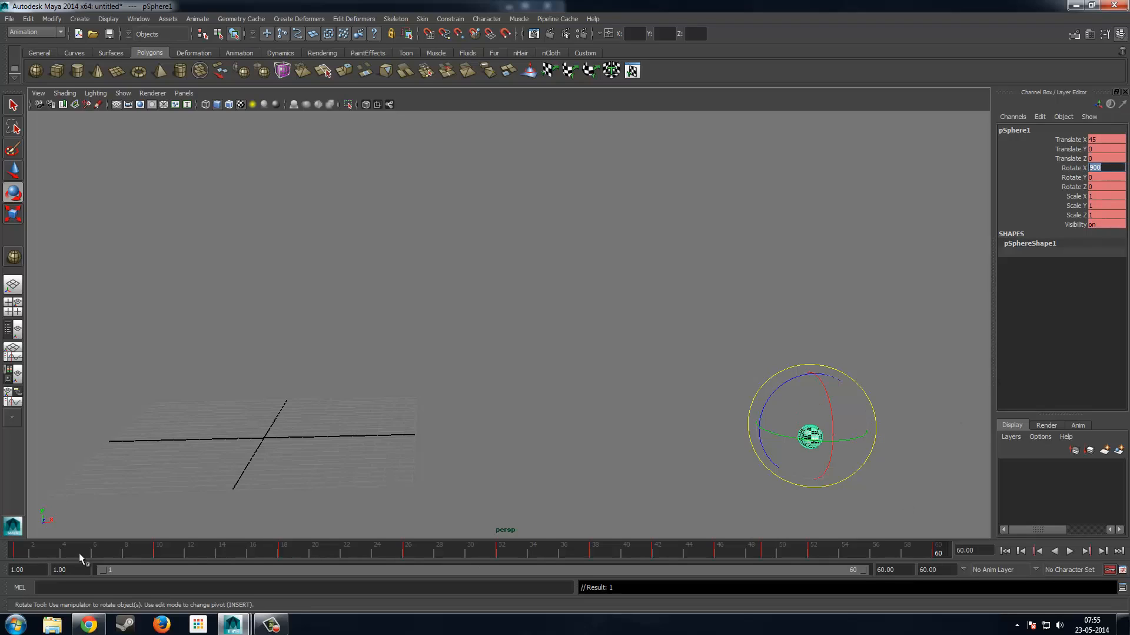
Scrub through the timeline to check the sphere's rotation, return to frame 1, and reselect the sphere.
{"action": "left_click_drag", "start_coordinate": [81, 557], "coordinate": [412, 592]}
{"action": "mouse_move", "coordinate": [404, 583]}
{"action": "left_mouse_down"}
{"action": "mouse_move", "coordinate": [4, 563]}
{"action": "mouse_move", "coordinate": [47, 548]}
{"action": "mouse_move", "coordinate": [97, 549]}
{"action": "mouse_move", "coordinate": [18, 549]}
{"action": "left_mouse_up"}
{"action": "left_click", "coordinate": [275, 474]}
{"action": "left_click", "coordinate": [254, 222]}
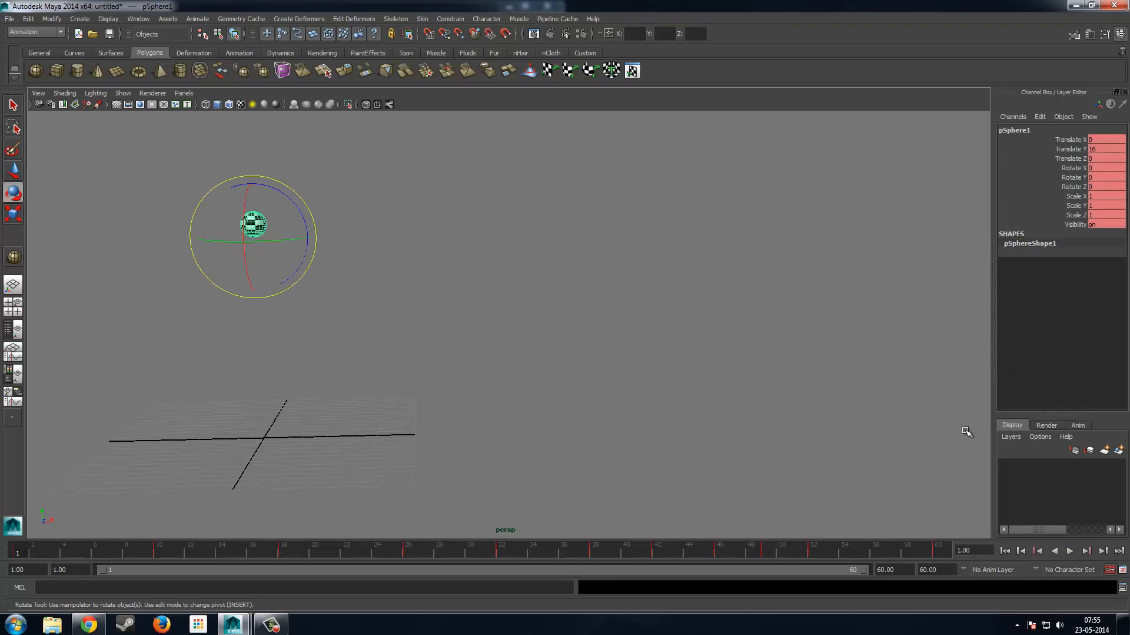
At frame 60, reset the sphere's Rotate X to 0 and set its Rotate Z to 900 instead.
{"action": "left_click", "coordinate": [937, 552]}
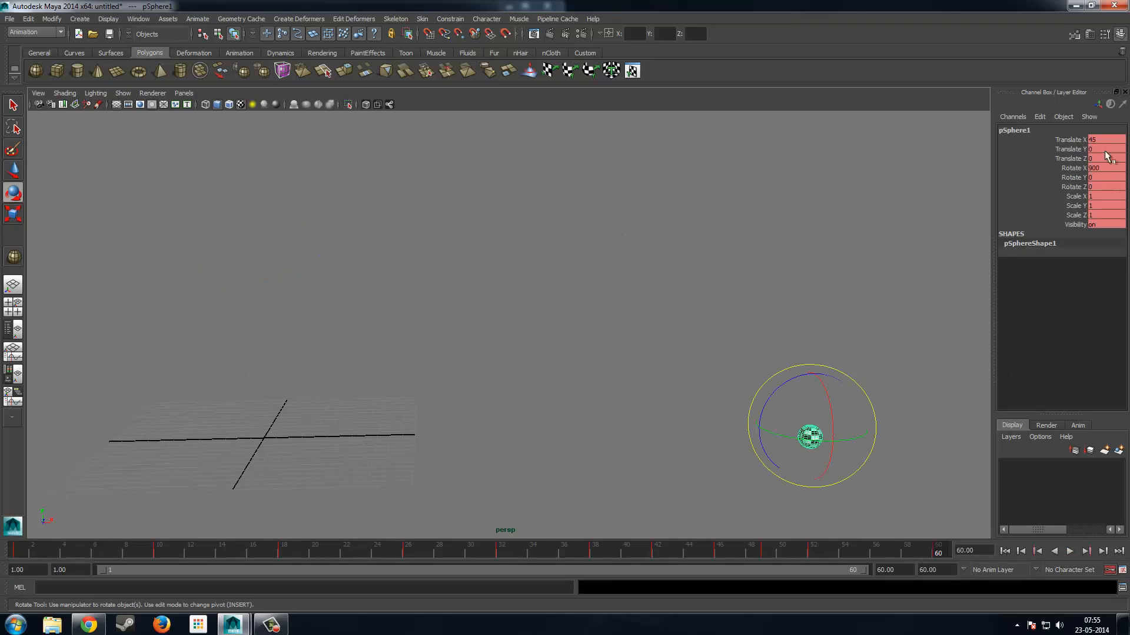
{"action": "double_click", "coordinate": [1107, 168]}
{"action": "type", "text": "0"}
{"action": "key", "text": "Return"}
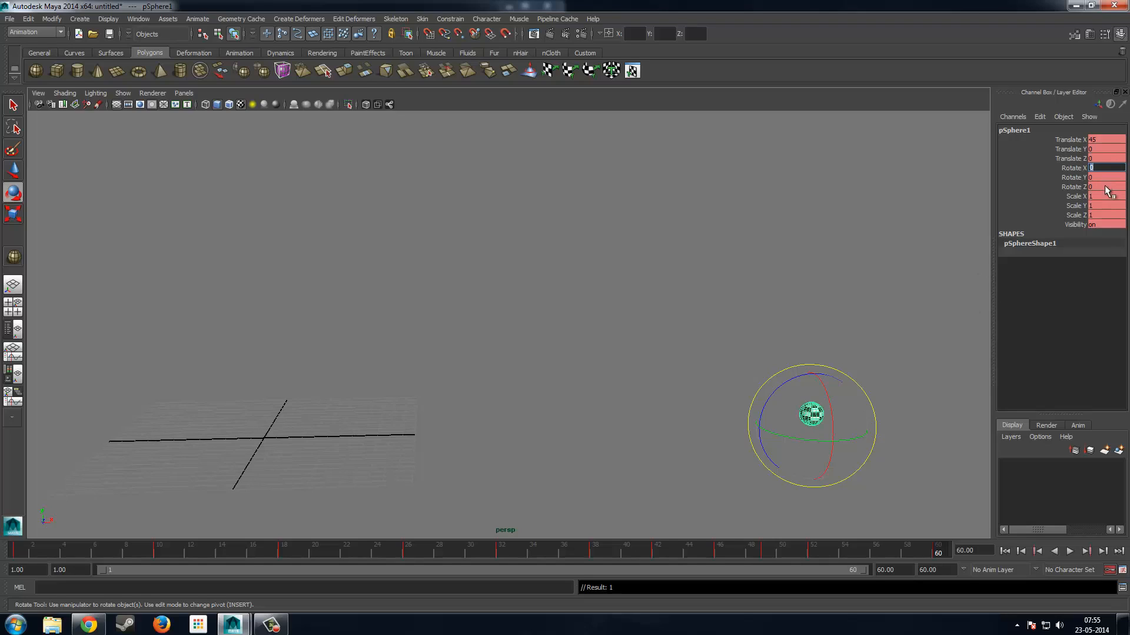
{"action": "double_click", "coordinate": [1107, 187]}
{"action": "type", "text": "900"}
{"action": "key", "text": "Return"}
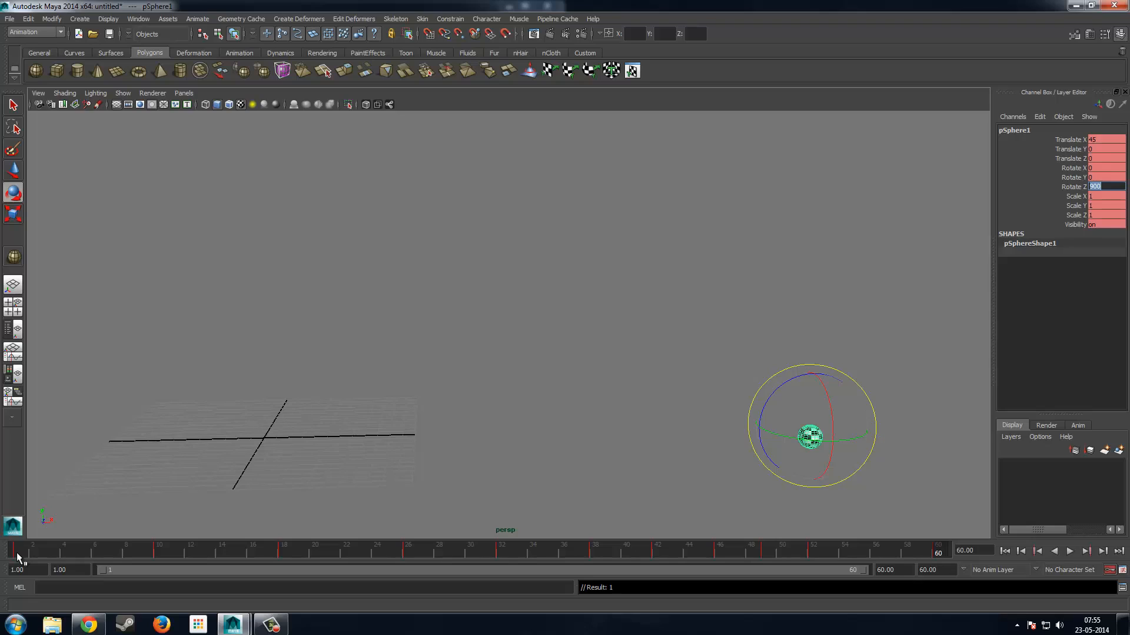
Return to frame 1 and inspect the selected sphere's rotation axes from several angles in the perspective view.
{"action": "left_click_drag", "start_coordinate": [17, 556], "coordinate": [0, 570]}
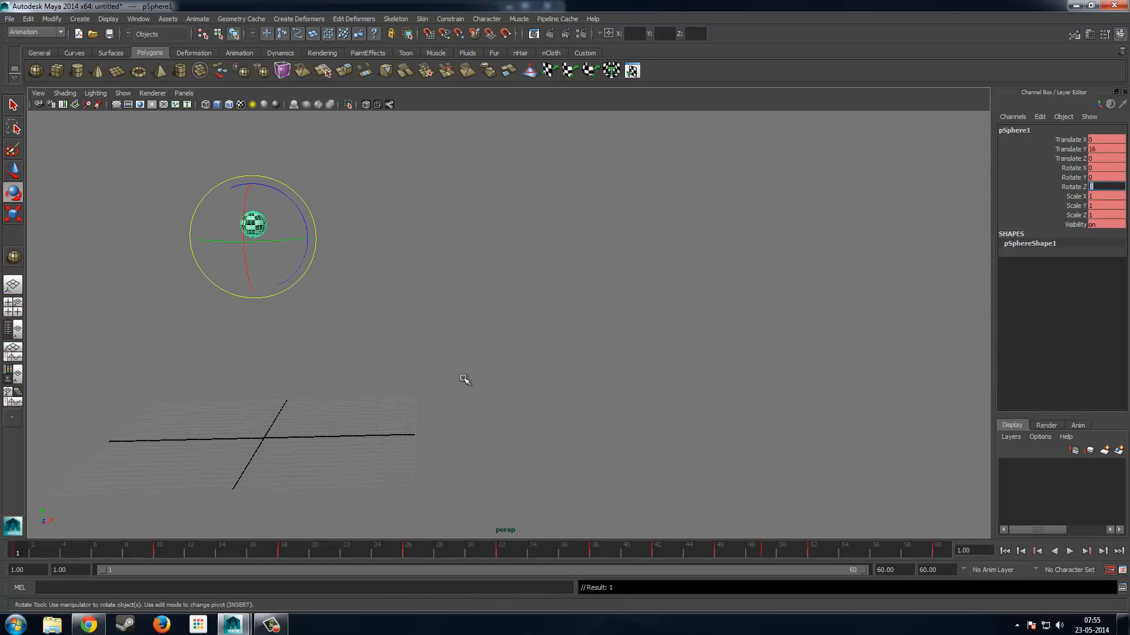
{"action": "left_click", "coordinate": [537, 298]}
{"action": "left_click", "coordinate": [253, 224]}
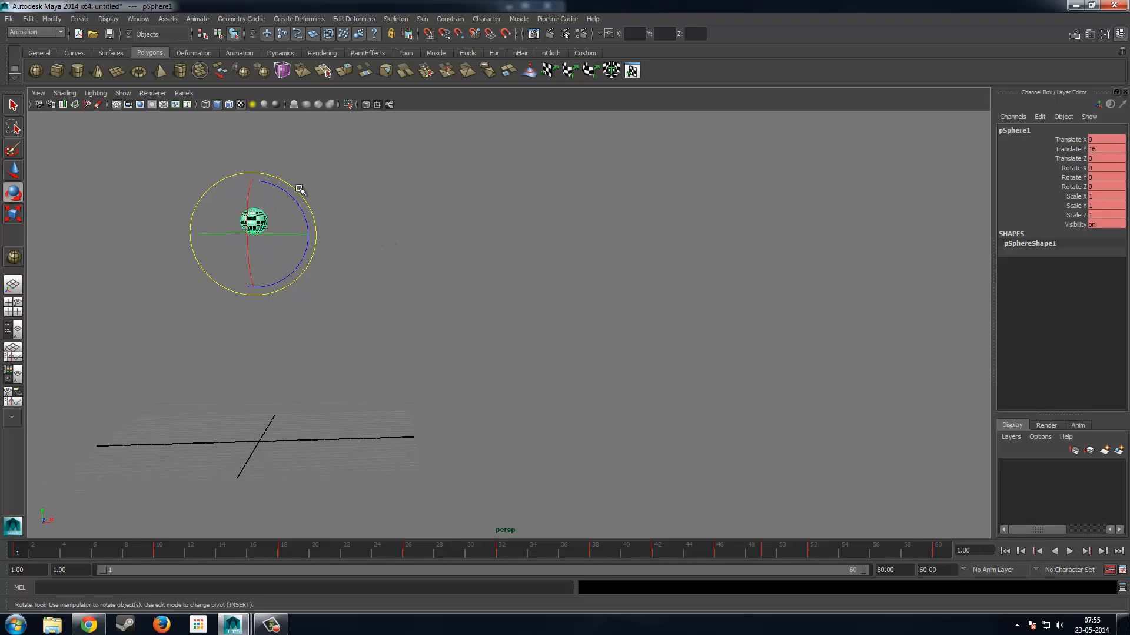
{"action": "middle_click_drag", "start_coordinate": [303, 189], "coordinate": [322, 224], "text": "alt"}
{"action": "left_click_drag", "start_coordinate": [322, 225], "coordinate": [347, 242], "text": "alt"}
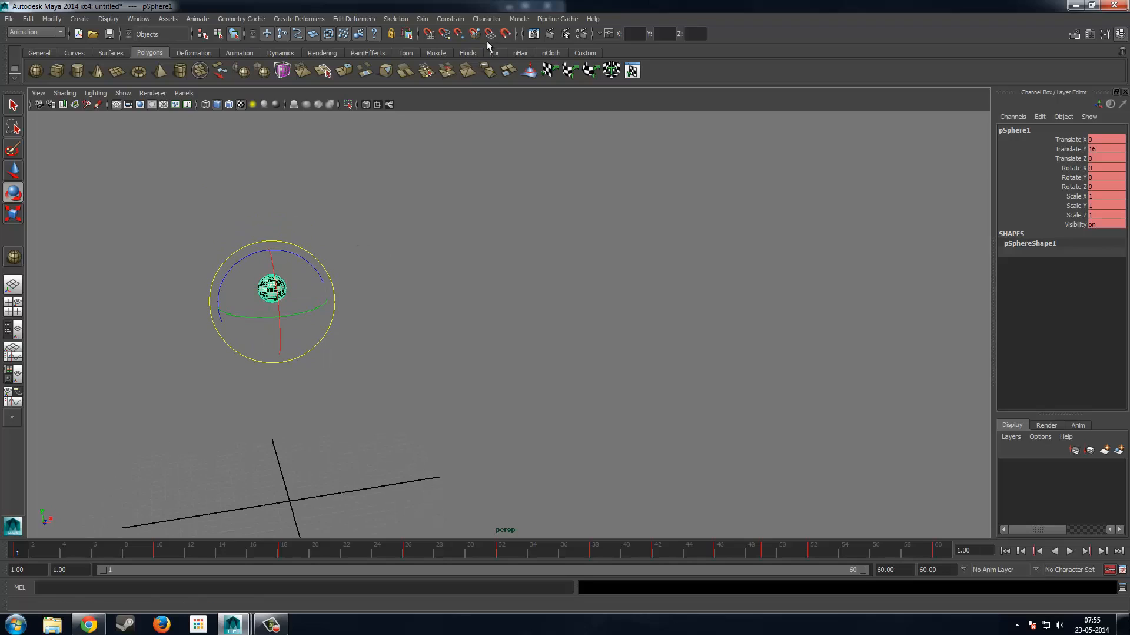
{"action": "left_click", "coordinate": [441, 22]}
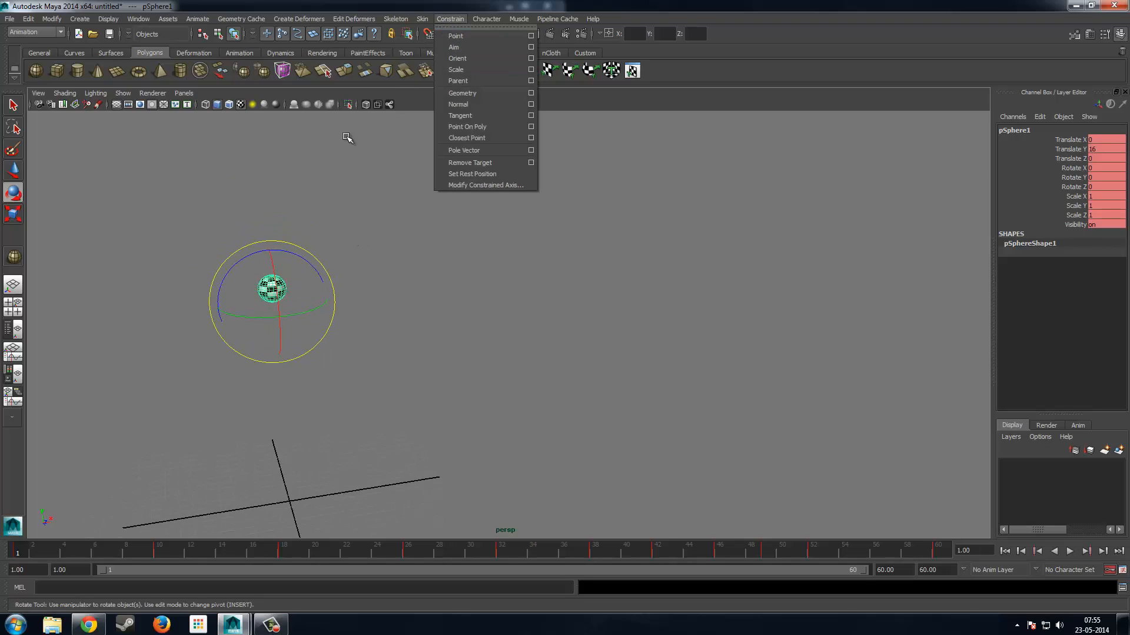
{"action": "left_click", "coordinate": [467, 300]}
{"action": "left_click_drag", "start_coordinate": [467, 300], "coordinate": [461, 290], "text": "alt"}
{"action": "key", "text": "ctrl+z"}
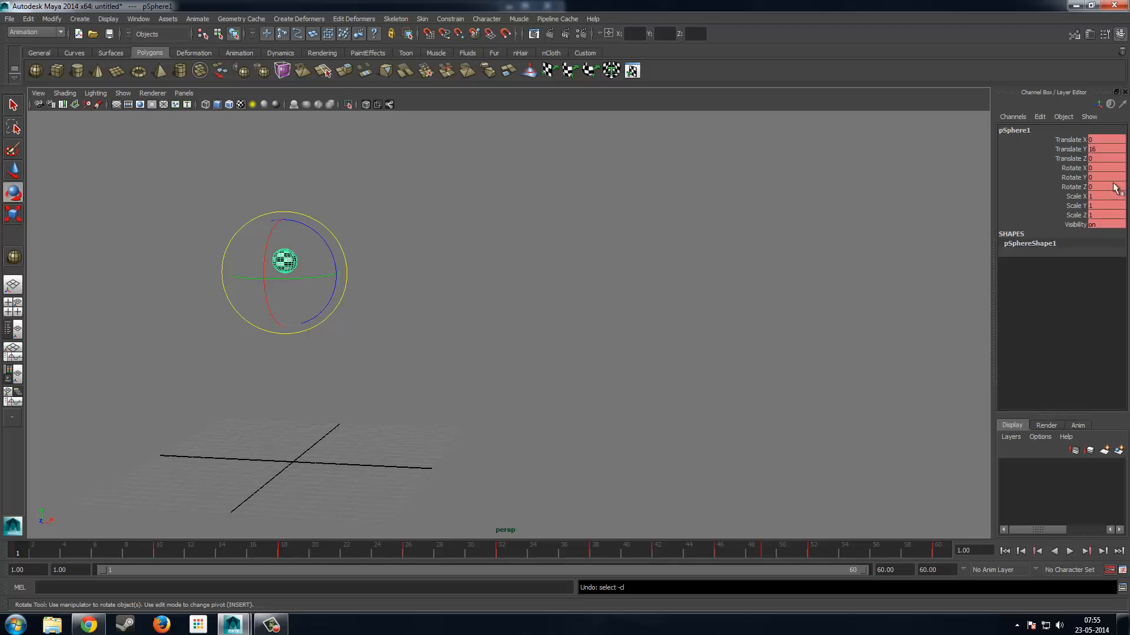
At frame 60, reset the sphere's Rotate Z to 0 and deselect it.
{"action": "left_click", "coordinate": [942, 549]}
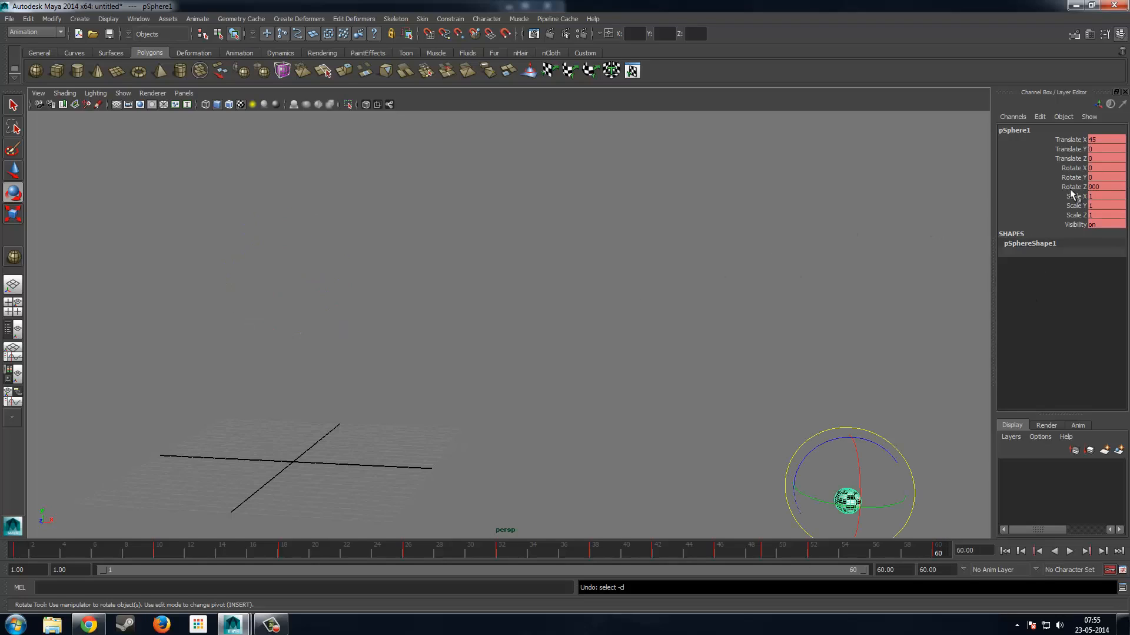
{"action": "left_click", "coordinate": [1107, 186]}
{"action": "type", "text": "0"}
{"action": "key", "text": "Return"}
{"action": "left_click", "coordinate": [862, 377]}
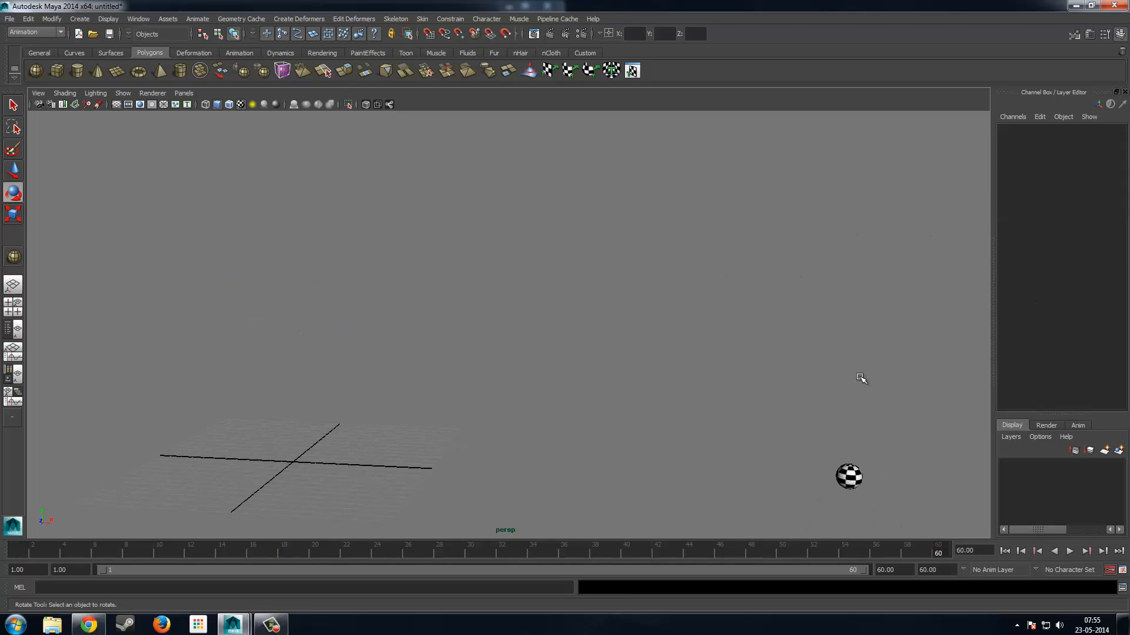
Switch to shaded display without textures and play the animation from frame 1 in the perspective view.
{"action": "left_click", "coordinate": [849, 485]}
{"action": "key", "text": "5"}
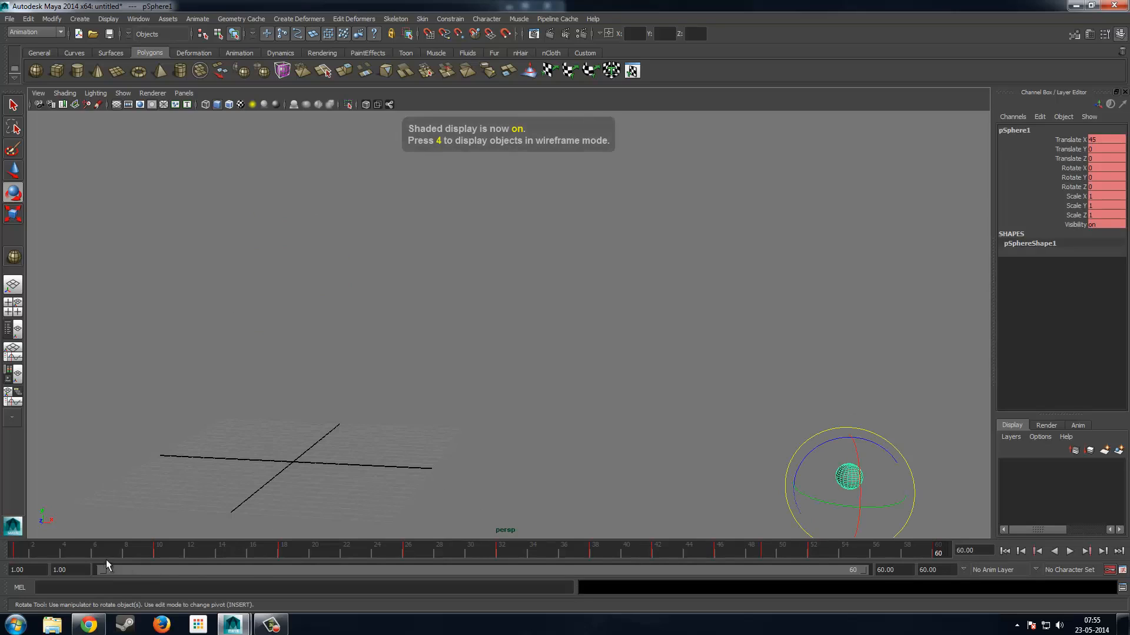
{"action": "left_click_drag", "start_coordinate": [79, 554], "coordinate": [3, 545]}
{"action": "left_click", "coordinate": [639, 510]}
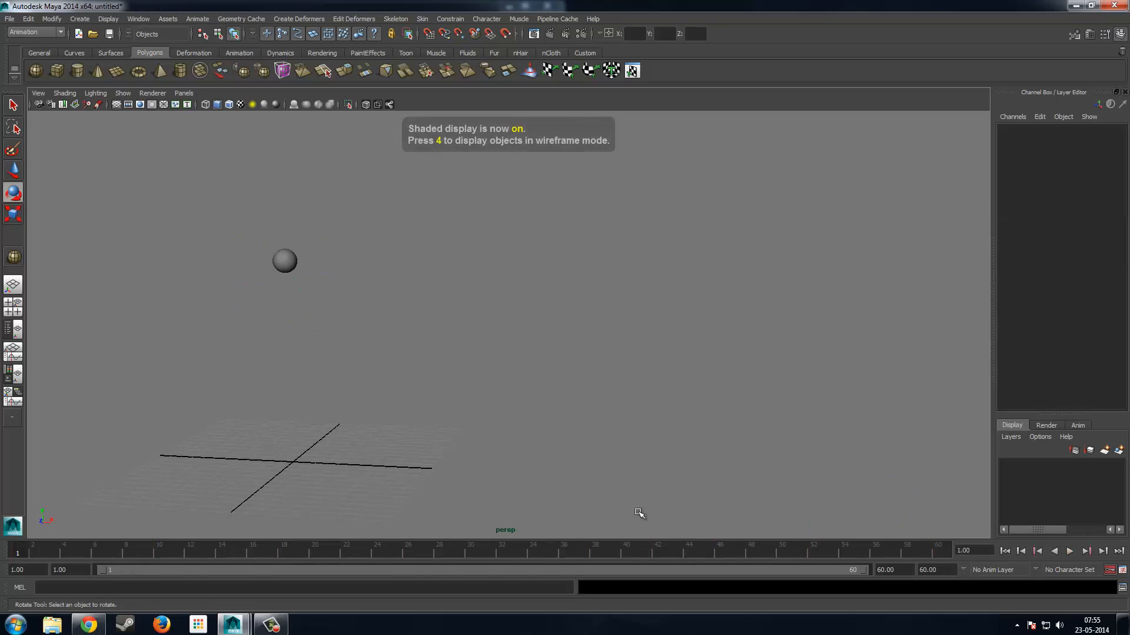
{"action": "left_click", "coordinate": [1071, 553]}
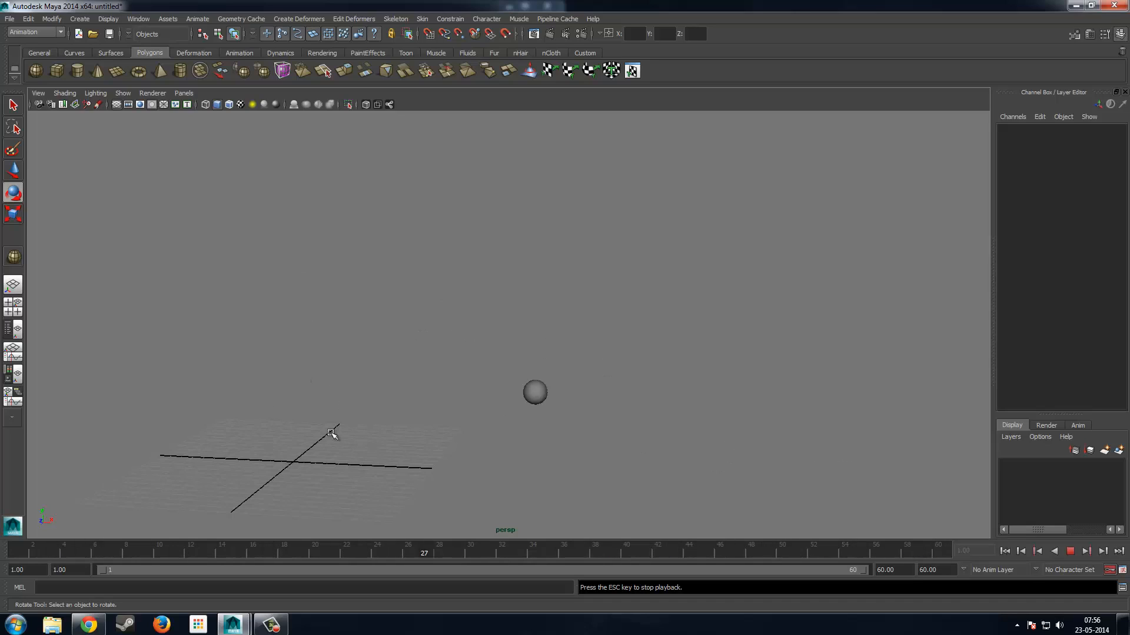
Stop playback, select the sphere at frame 1 and show its Translate X curve in the Graph Editor below the perspective view.
{"action": "left_click", "coordinate": [1073, 551]}
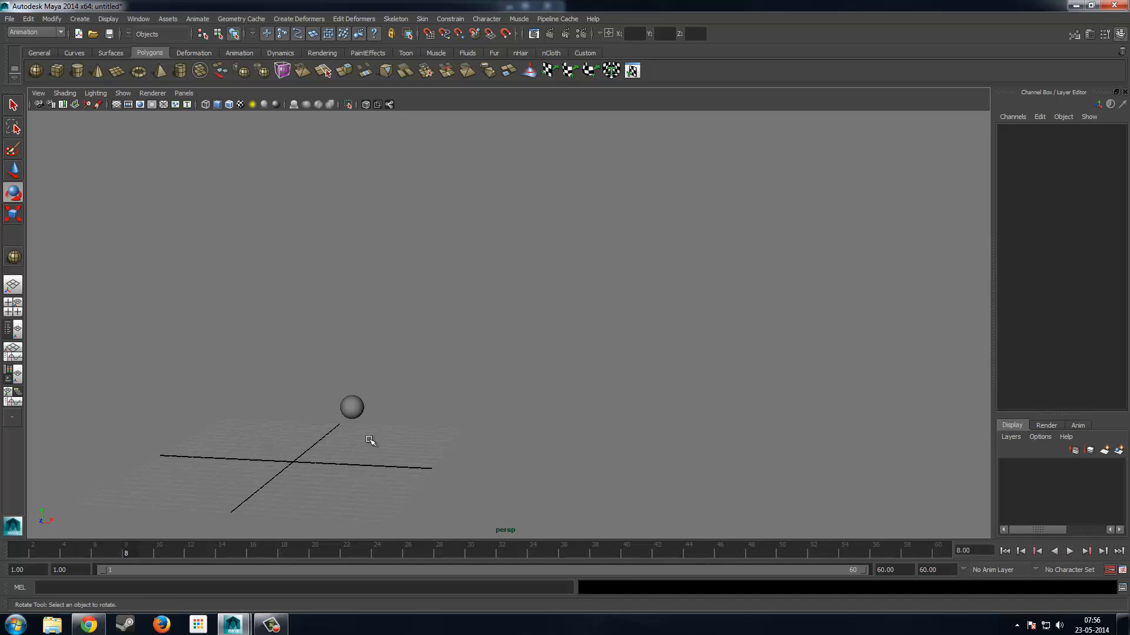
{"action": "left_click", "coordinate": [352, 411]}
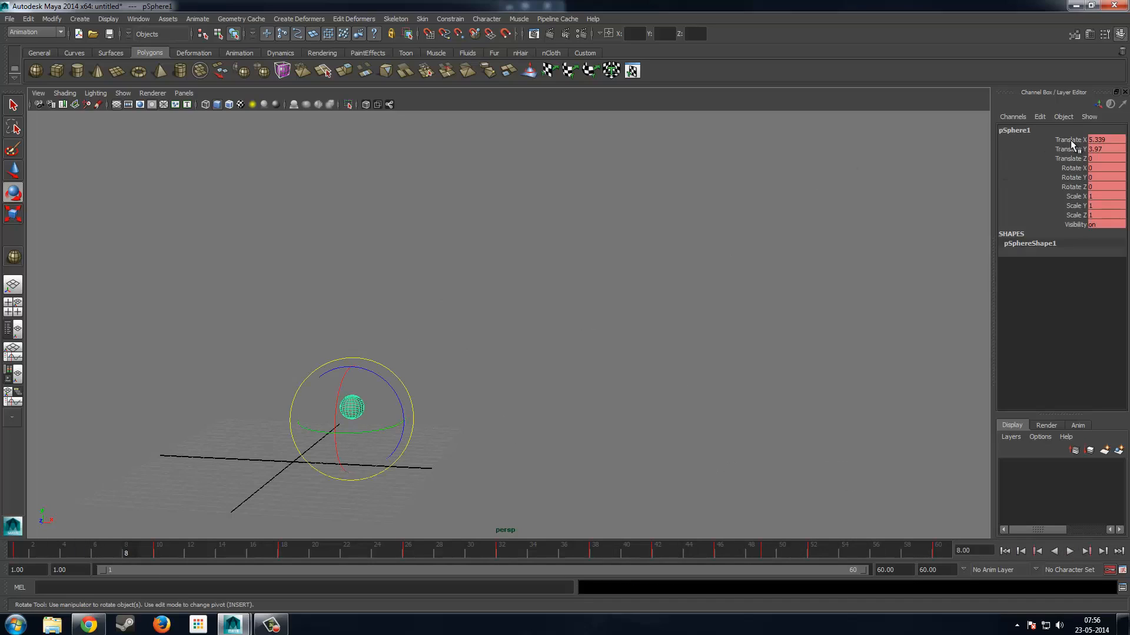
{"action": "left_click", "coordinate": [19, 550]}
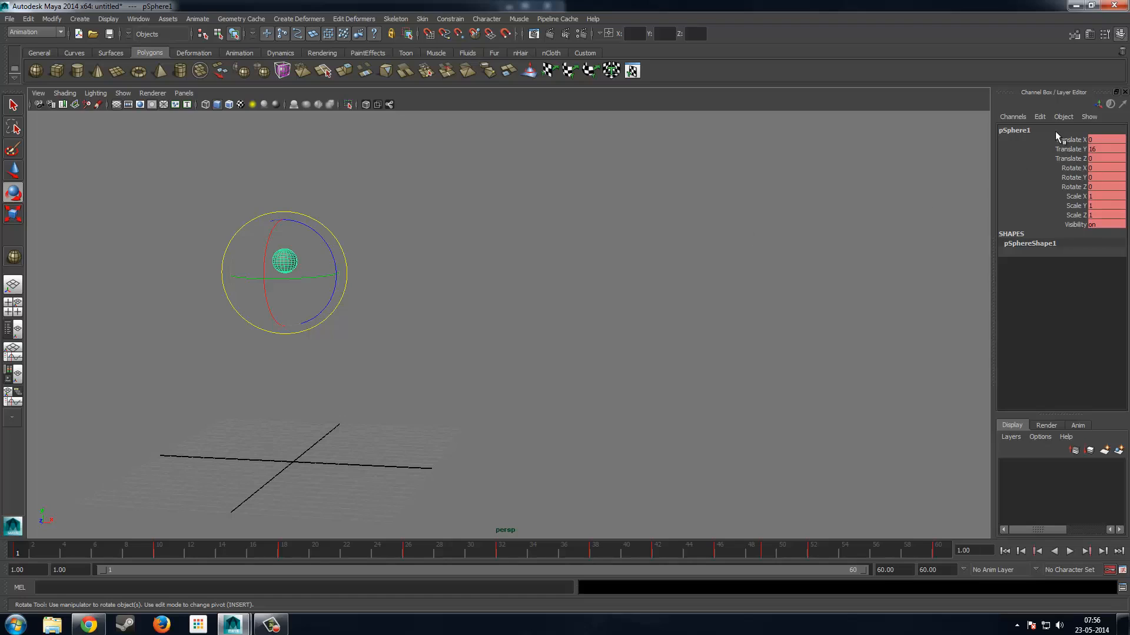
{"action": "left_click", "coordinate": [20, 351]}
{"action": "left_click", "coordinate": [98, 372]}
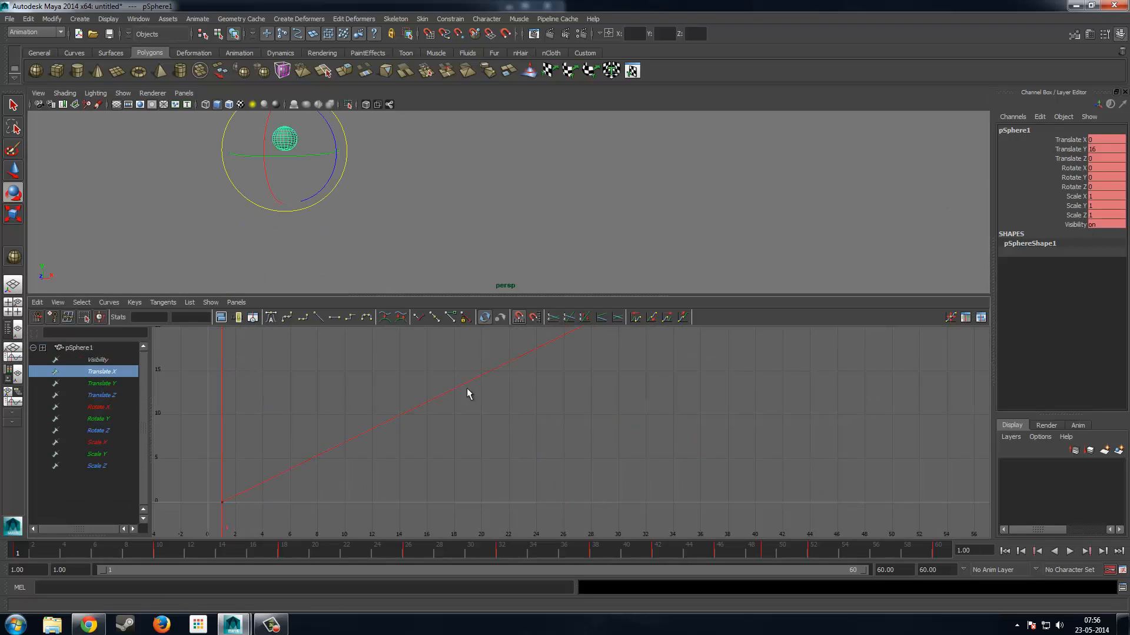
{"action": "key", "text": "f"}
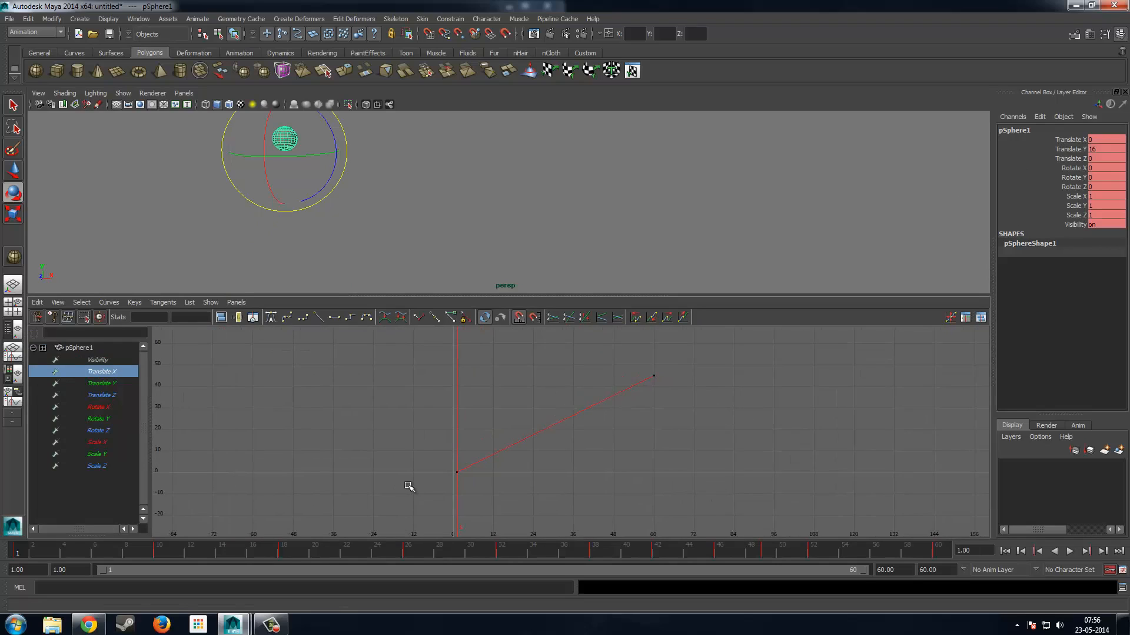
Examine the sphere's Translate X curve and its start and end keys in the Graph Editor.
{"action": "scroll", "coordinate": [410, 486], "scroll_direction": "up", "scroll_amount": 3}
{"action": "scroll", "coordinate": [580, 411], "scroll_direction": "down", "scroll_amount": 5}
{"action": "middle_click_drag", "start_coordinate": [646, 368], "coordinate": [614, 398], "text": "alt"}
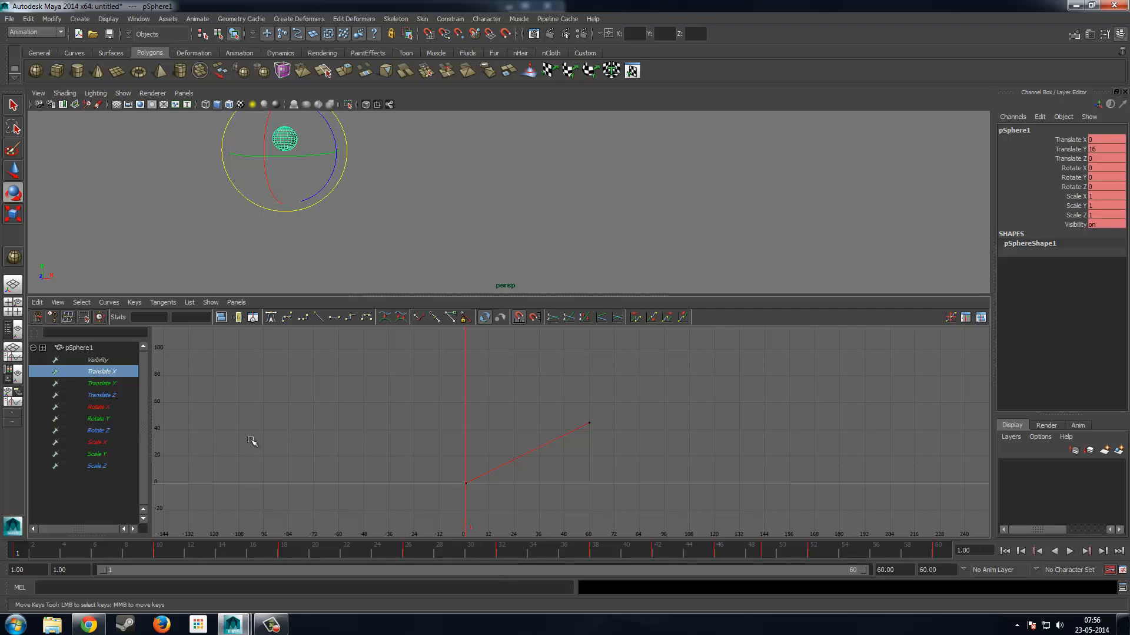
{"action": "scroll", "coordinate": [488, 460], "scroll_direction": "up", "scroll_amount": 5}
{"action": "middle_click_drag", "start_coordinate": [487, 460], "coordinate": [513, 377], "text": "alt"}
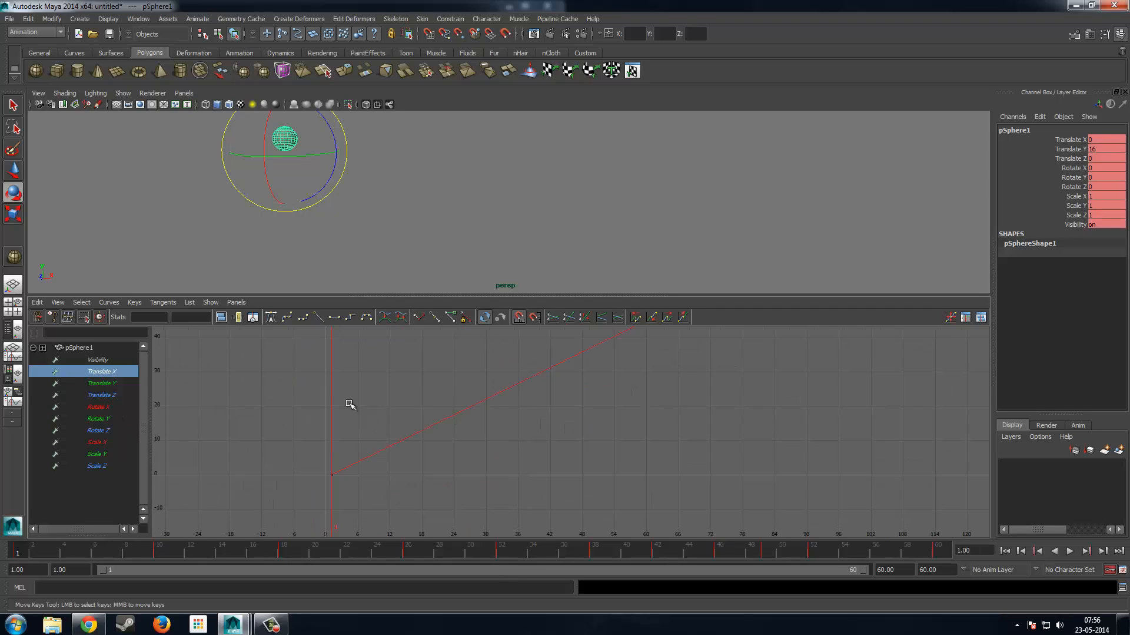
{"action": "left_click_drag", "start_coordinate": [348, 401], "coordinate": [408, 445]}
{"action": "middle_click_drag", "start_coordinate": [522, 333], "coordinate": [458, 377], "text": "alt"}
{"action": "left_click_drag", "start_coordinate": [504, 366], "coordinate": [534, 418]}
{"action": "middle_click_drag", "start_coordinate": [516, 438], "coordinate": [562, 410], "text": "alt"}
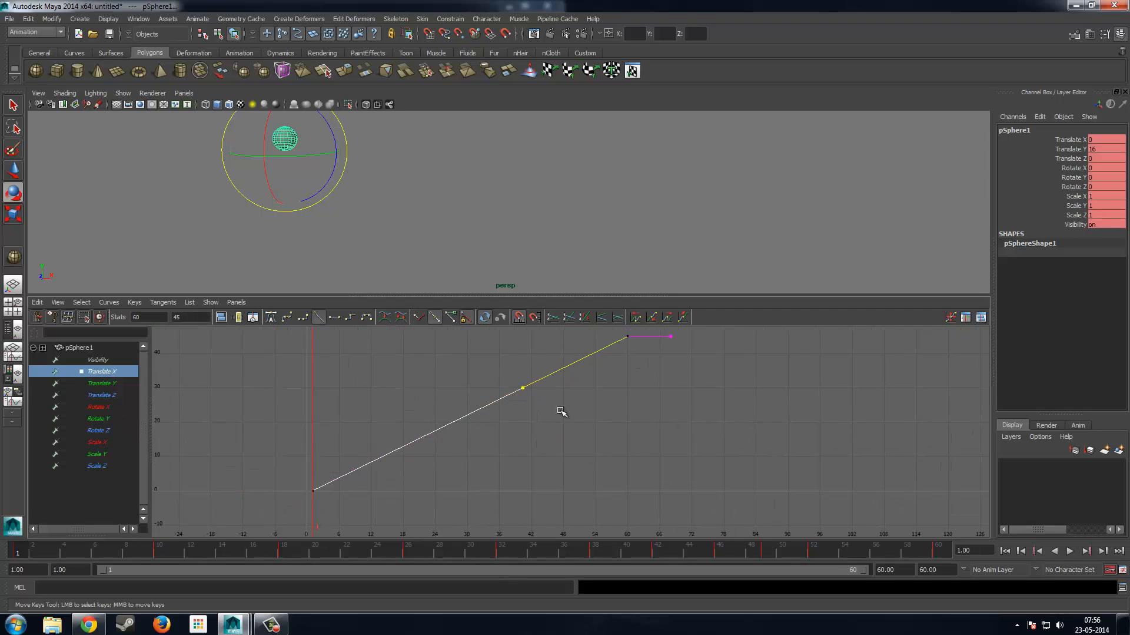
{"action": "left_click", "coordinate": [549, 433]}
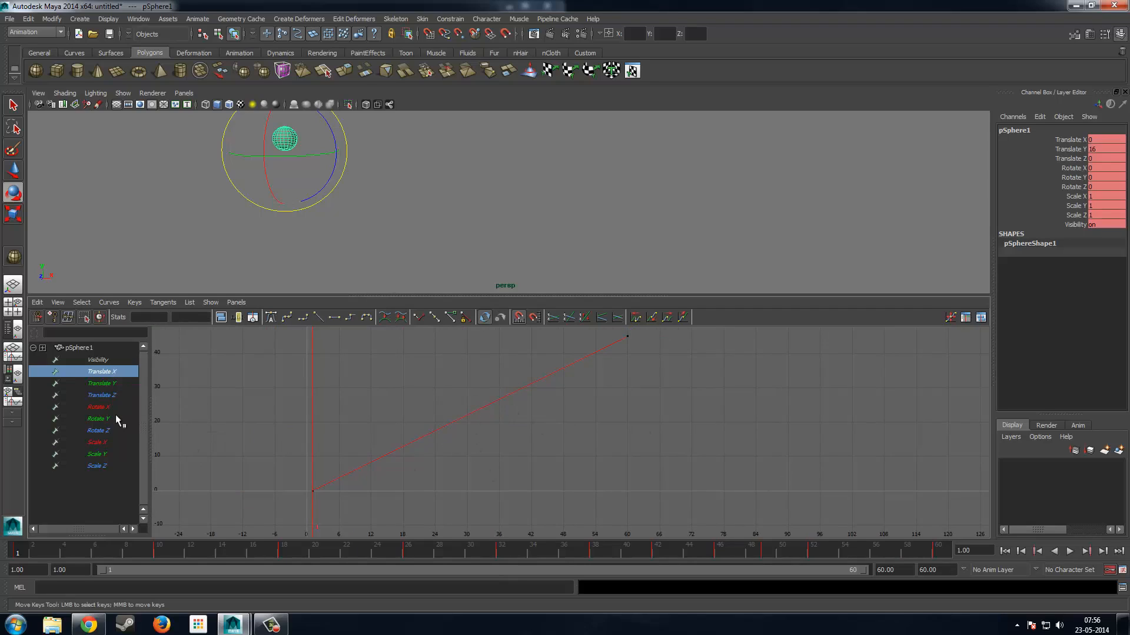
Delete the frame 1 keys of the sphere's Translate Z, all Rotate and all Scale channels in the Graph Editor.
{"action": "left_click", "coordinate": [109, 395]}
{"action": "left_click_drag", "start_coordinate": [394, 430], "coordinate": [252, 516]}
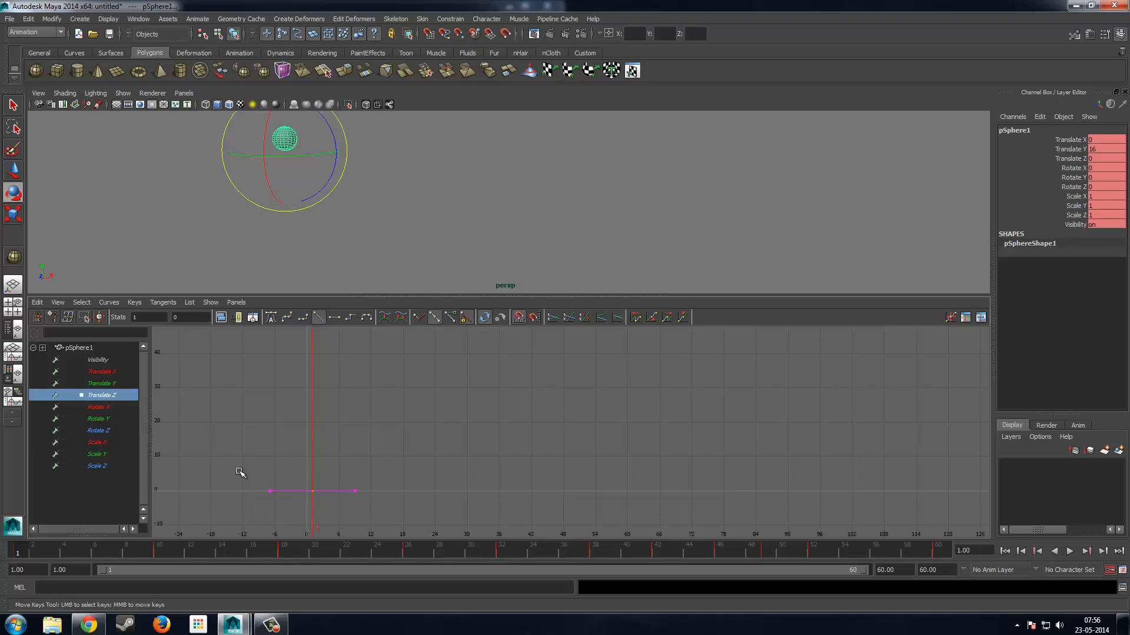
{"action": "left_click_drag", "start_coordinate": [98, 411], "coordinate": [104, 467], "text": "shift"}
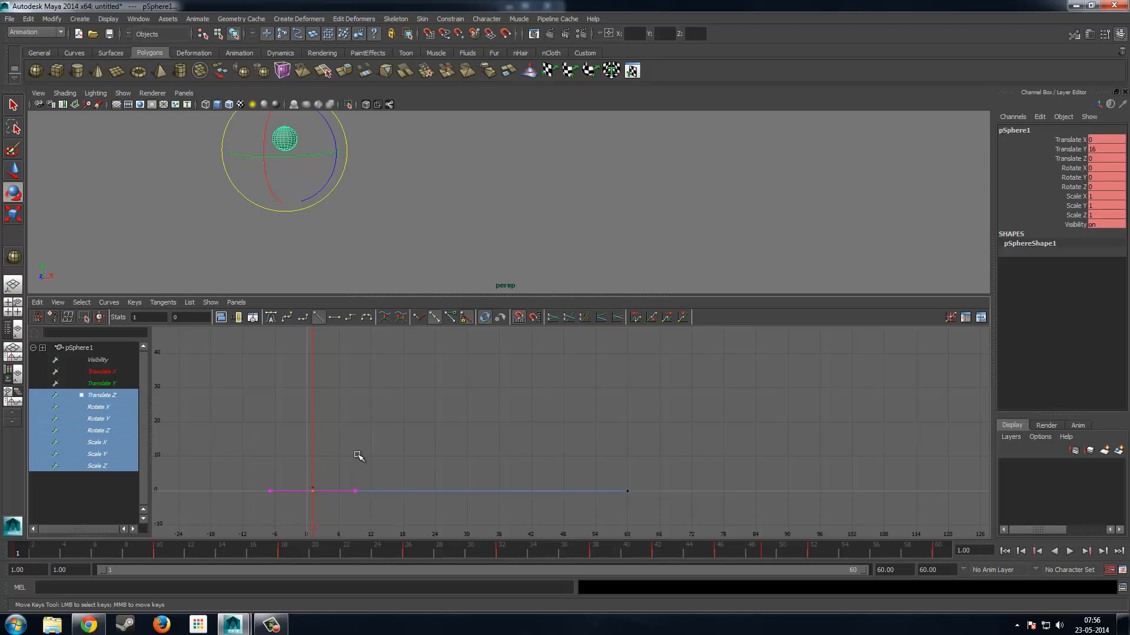
{"action": "left_click_drag", "start_coordinate": [270, 514], "coordinate": [333, 471]}
{"action": "scroll", "coordinate": [334, 487], "scroll_direction": "up", "scroll_amount": 3}
{"action": "middle_click_drag", "start_coordinate": [334, 486], "coordinate": [658, 349], "text": "alt"}
{"action": "scroll", "coordinate": [236, 484], "scroll_direction": "down", "scroll_amount": 4}
{"action": "key", "text": "a"}
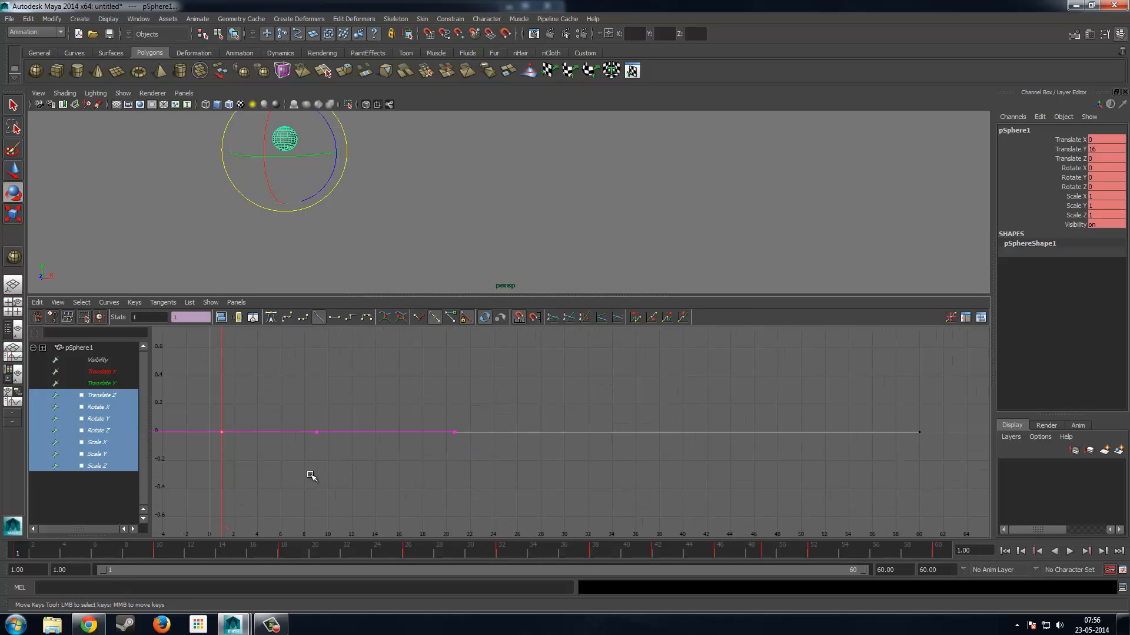
{"action": "left_click", "coordinate": [239, 555]}
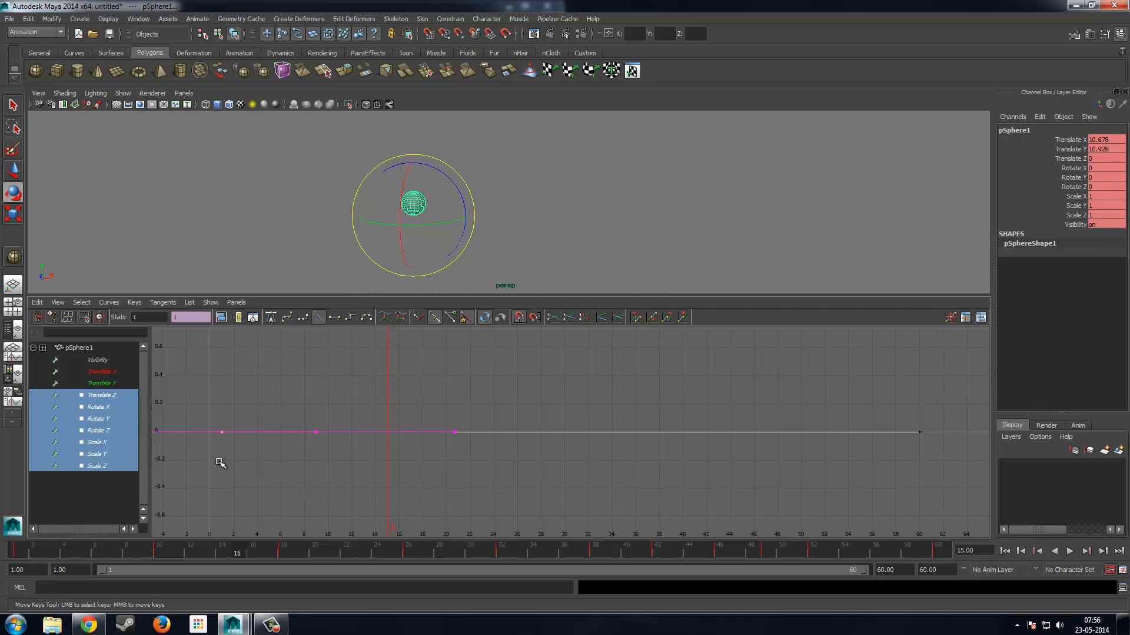
{"action": "key", "text": "Delete"}
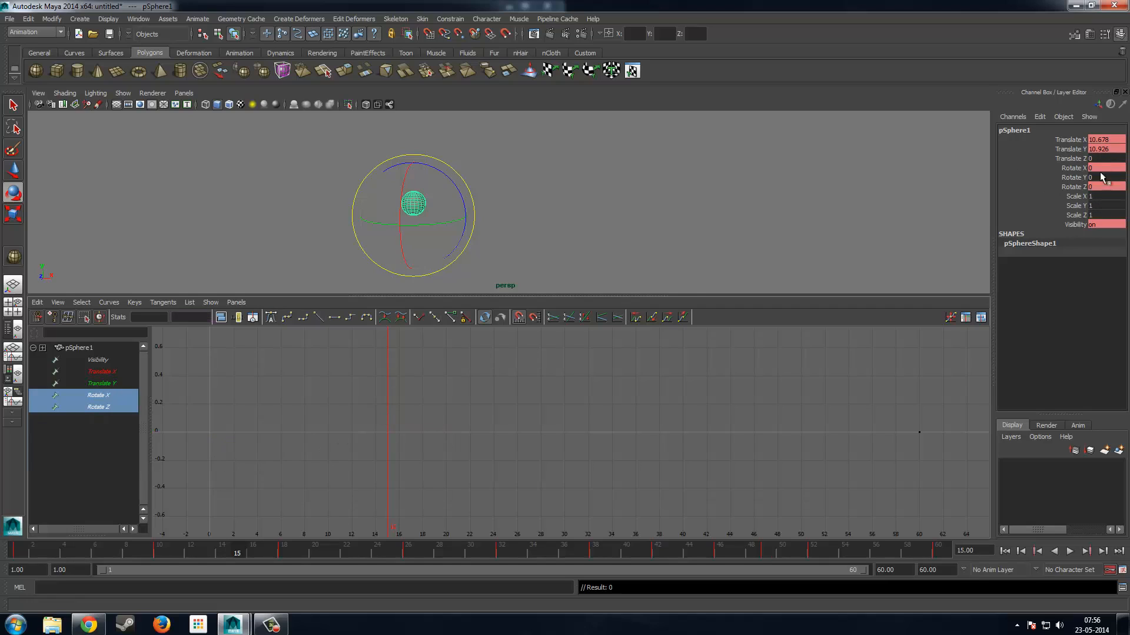
Delete the sphere's remaining Rotate X, Rotate Z and Visibility keys, returning to frame 1.
{"action": "left_click", "coordinate": [97, 395]}
{"action": "key", "text": "a"}
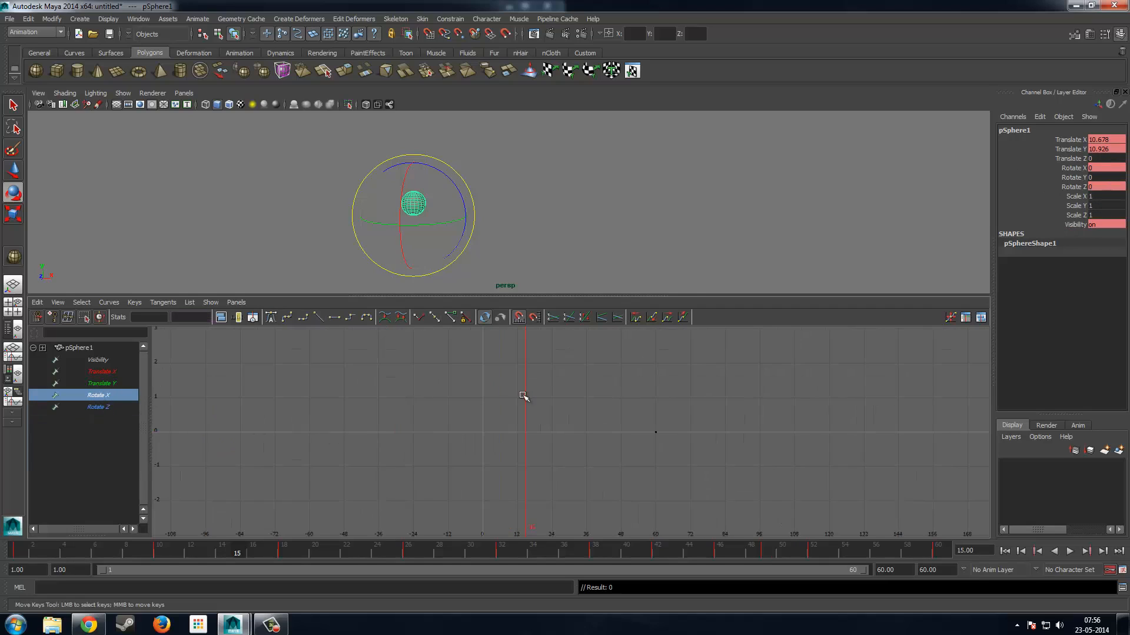
{"action": "middle_click_drag", "start_coordinate": [523, 396], "coordinate": [409, 409], "text": "alt"}
{"action": "left_click_drag", "start_coordinate": [642, 425], "coordinate": [507, 471]}
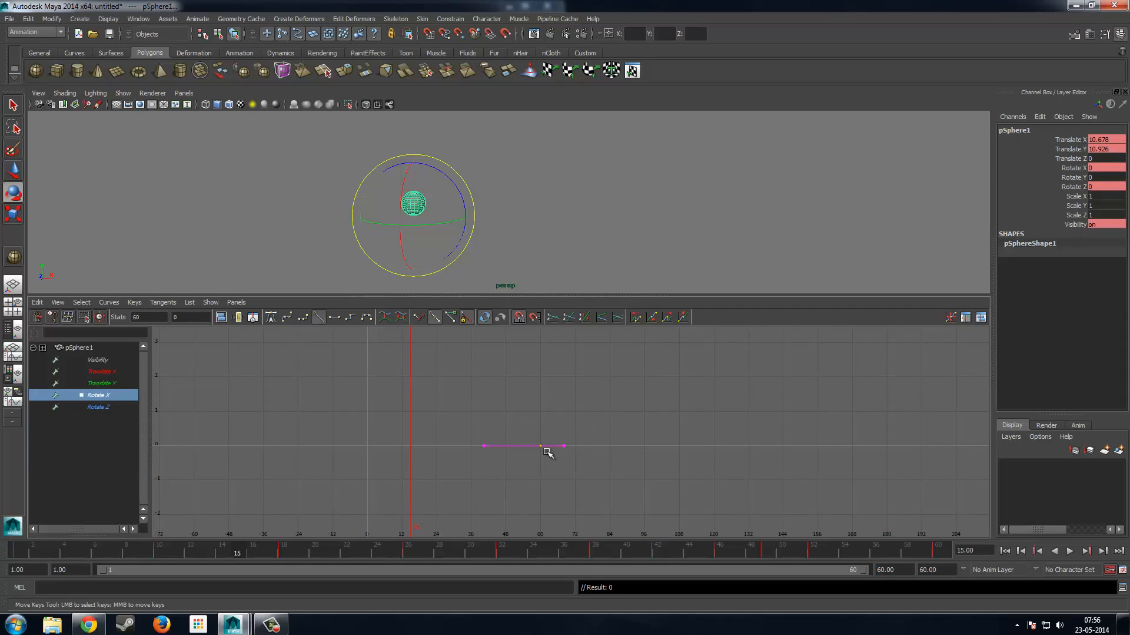
{"action": "key", "text": "Delete"}
{"action": "left_click", "coordinate": [87, 393]}
{"action": "key", "text": "Delete"}
{"action": "left_click_drag", "start_coordinate": [343, 556], "coordinate": [2, 574]}
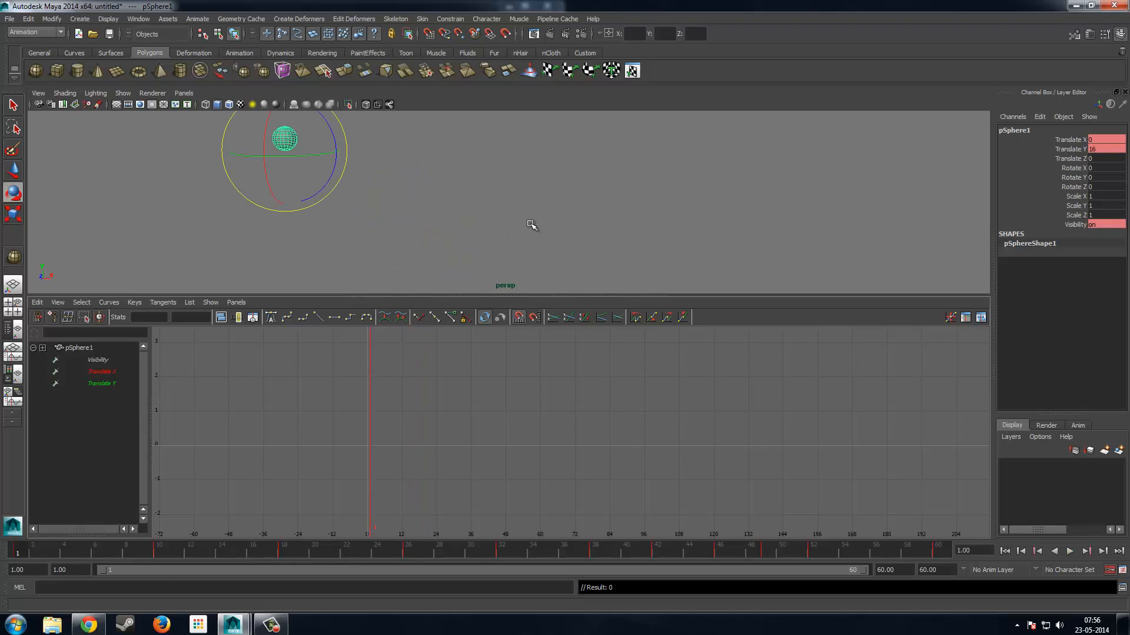
{"action": "left_click", "coordinate": [109, 360]}
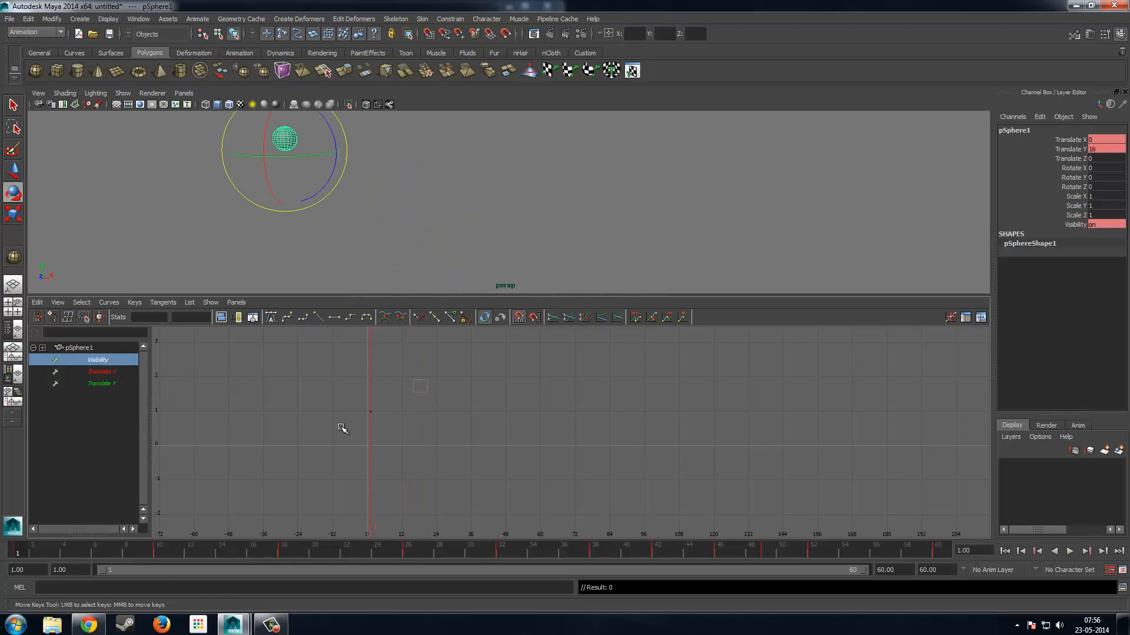
{"action": "key", "text": "Delete"}
Review the sphere's Translate X and Translate Y curves one after the other, framing each in the Graph Editor.
{"action": "left_click", "coordinate": [121, 359]}
{"action": "scroll", "coordinate": [490, 439], "scroll_direction": "down", "scroll_amount": 5}
{"action": "middle_click_drag", "start_coordinate": [490, 439], "coordinate": [433, 512], "text": "alt"}
{"action": "scroll", "coordinate": [434, 511], "scroll_direction": "down", "scroll_amount": 6}
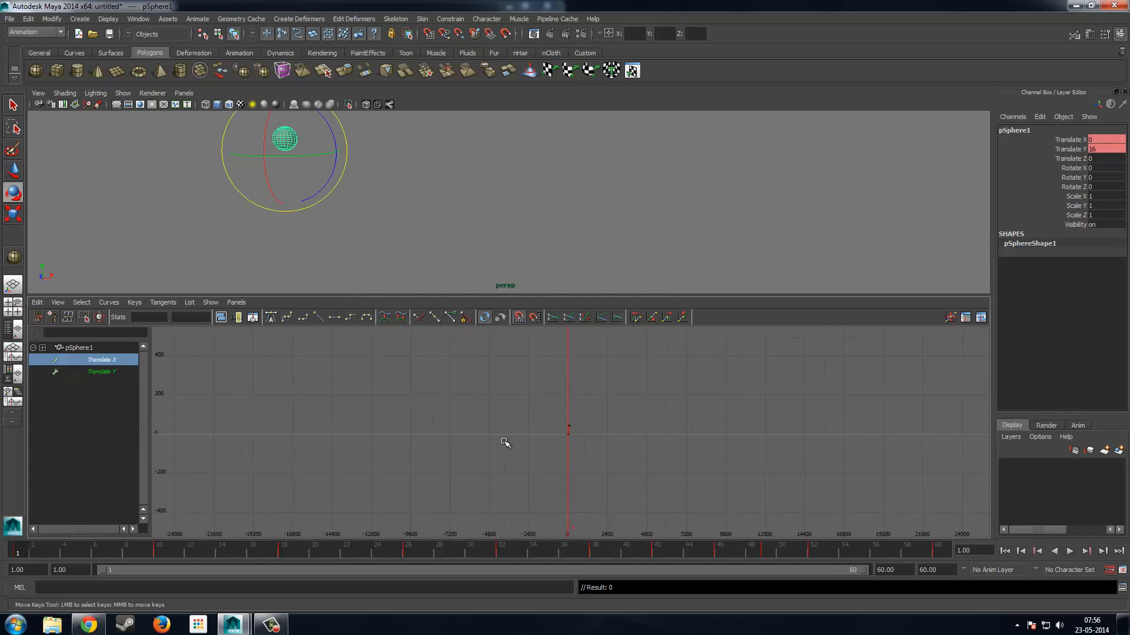
{"action": "left_click_drag", "start_coordinate": [663, 342], "coordinate": [418, 540]}
{"action": "key", "text": "f"}
{"action": "left_click", "coordinate": [497, 405]}
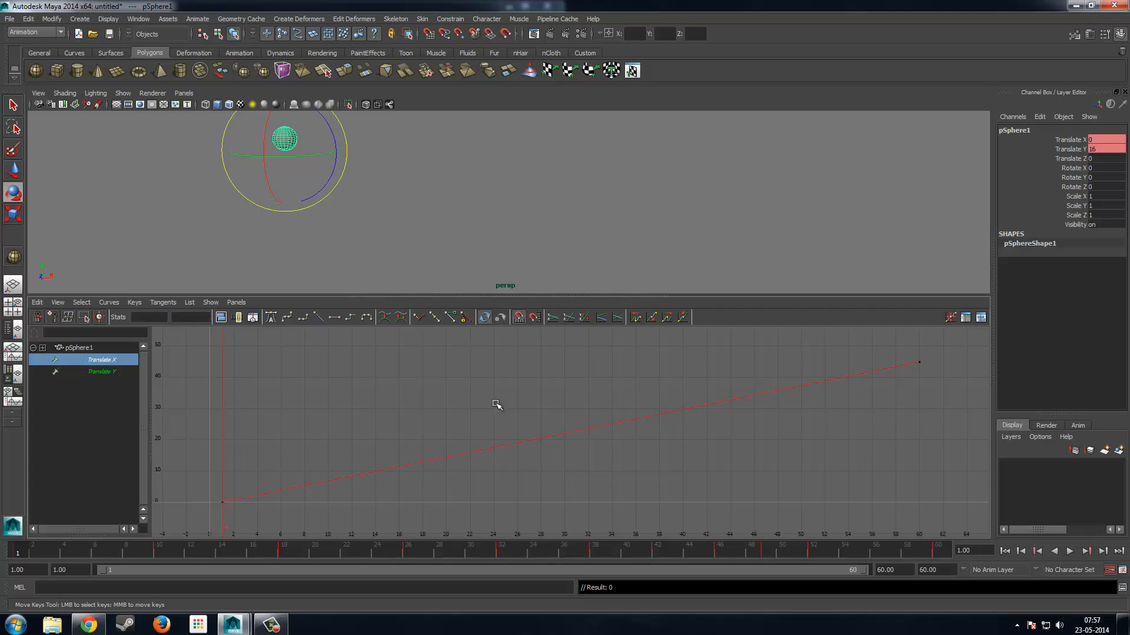
{"action": "left_click", "coordinate": [118, 372]}
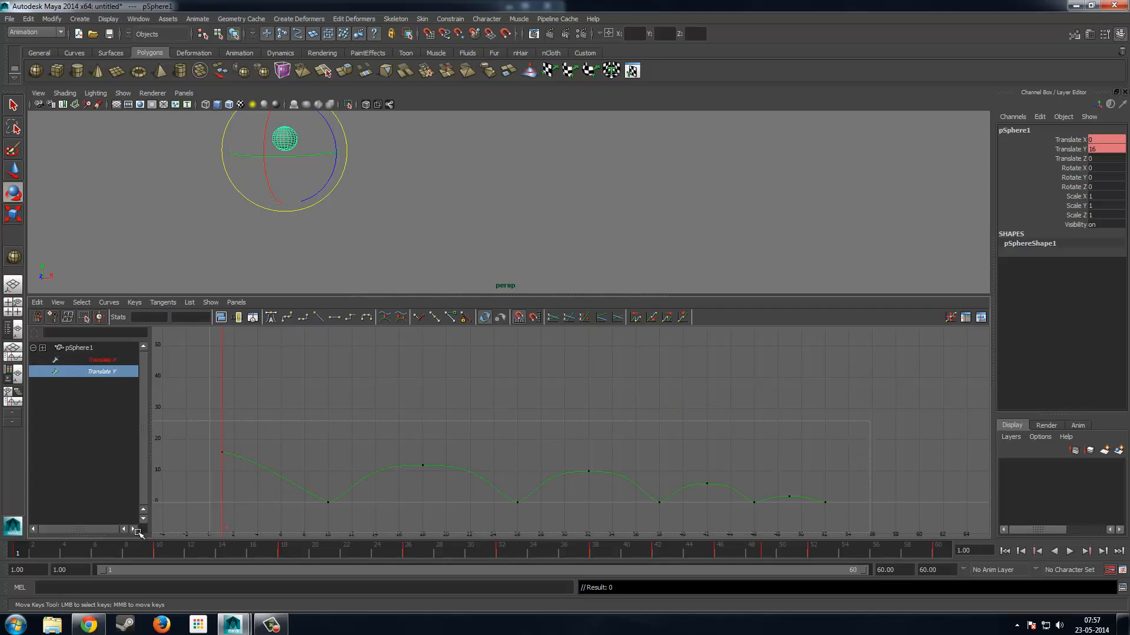
{"action": "left_click_drag", "start_coordinate": [138, 531], "coordinate": [137, 532]}
{"action": "key", "text": "f"}
{"action": "left_click", "coordinate": [645, 385]}
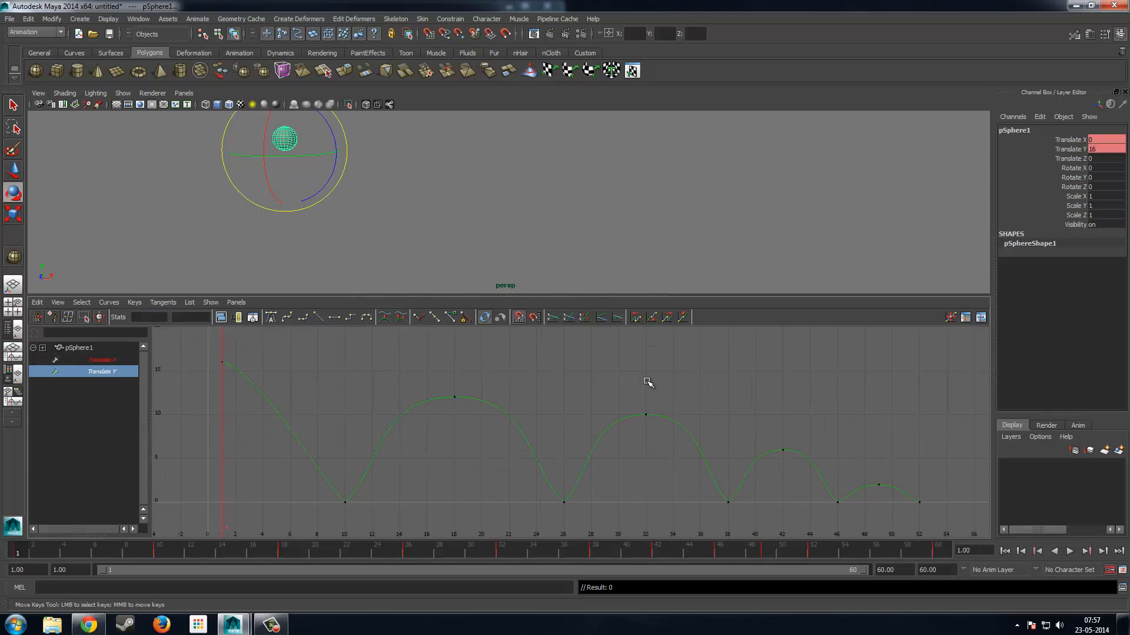
Deselect the sphere and play the bounce animation in the maximized perspective view, stopping it after a check.
{"action": "left_click", "coordinate": [574, 179]}
{"action": "key", "text": "space"}
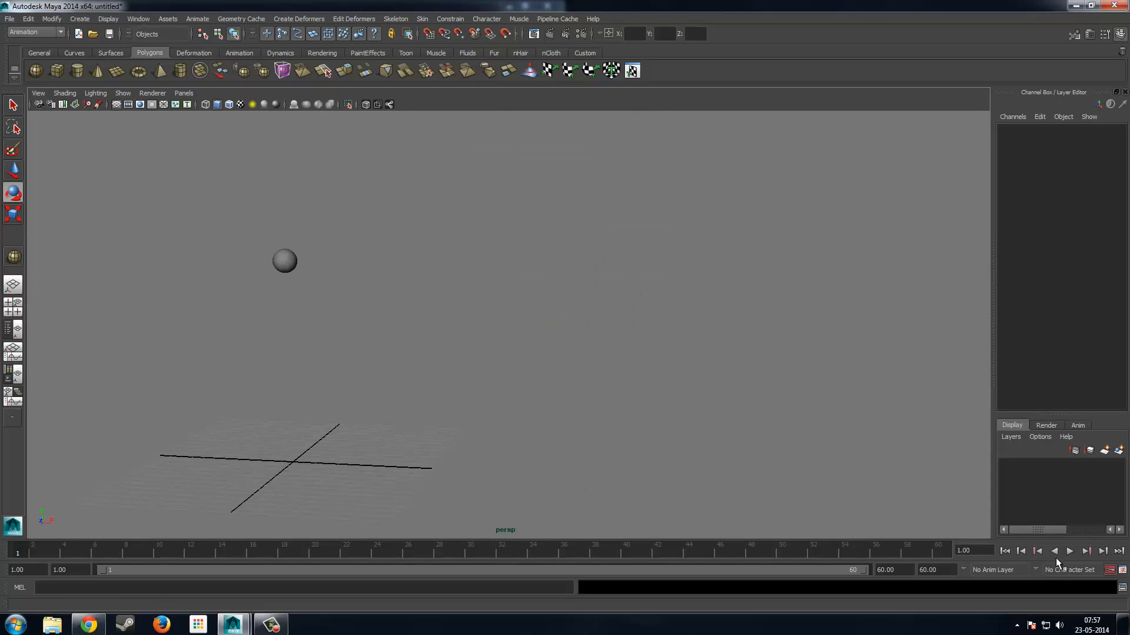
{"action": "left_click", "coordinate": [1069, 550]}
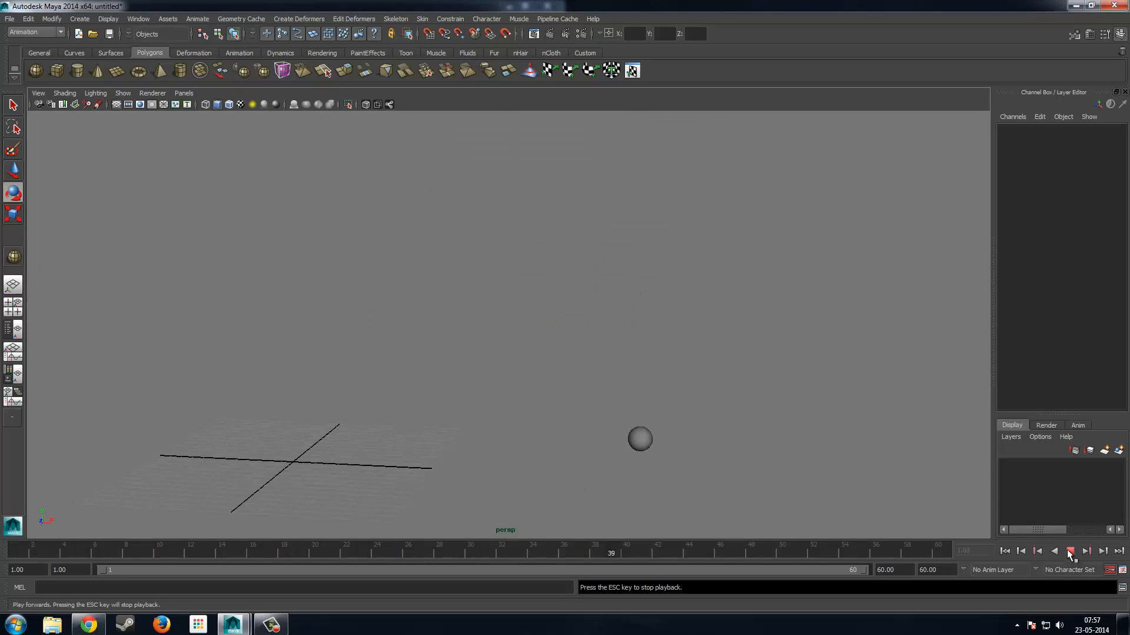
{"action": "left_click", "coordinate": [1070, 551]}
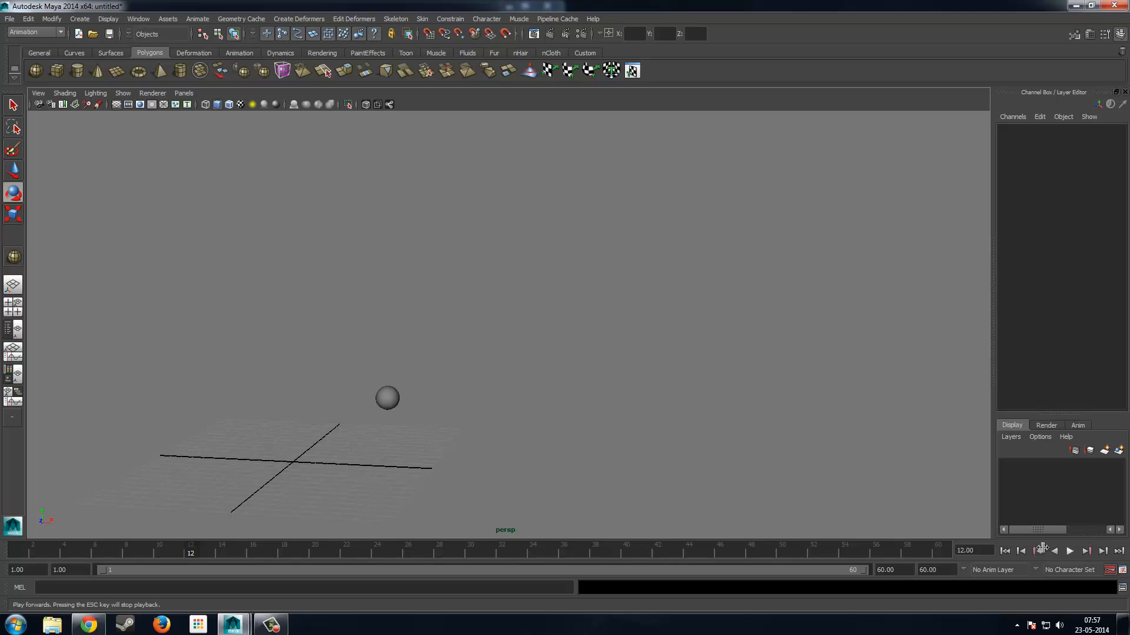